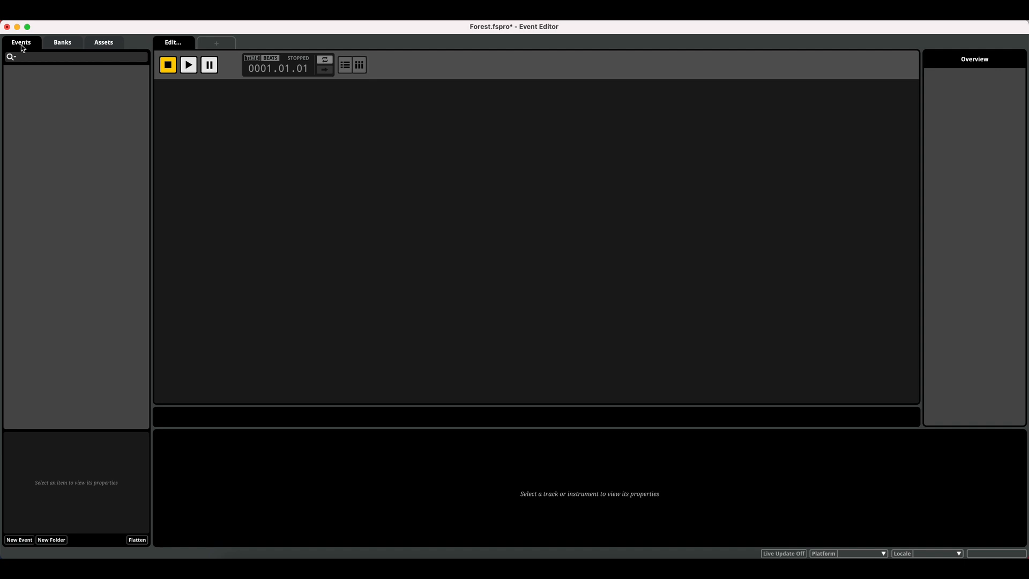
Show the project's assets, open the Audio Bin window, and bring up the audio import dialog, closing it without importing.
left_click(63, 44)
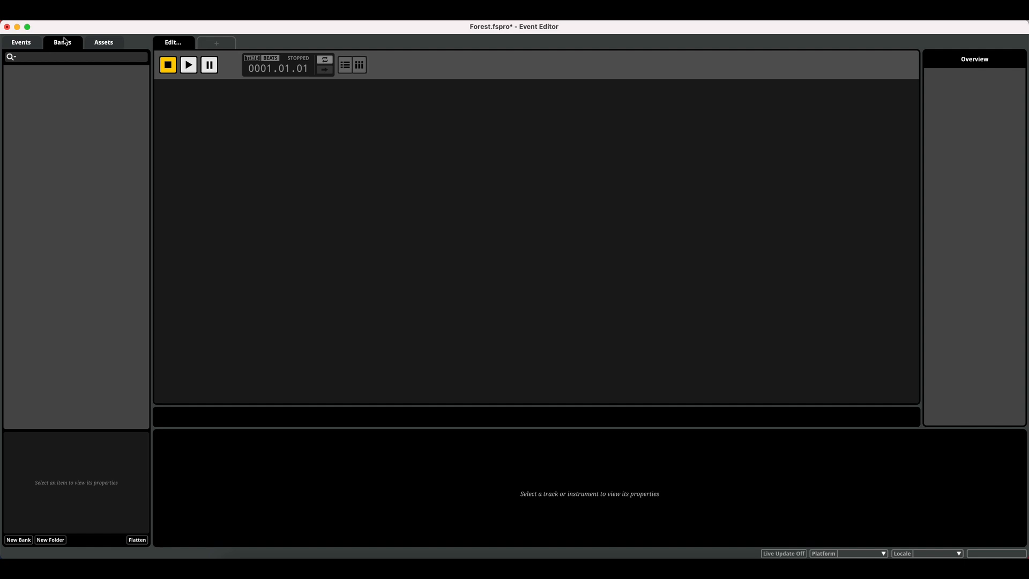
left_click(111, 43)
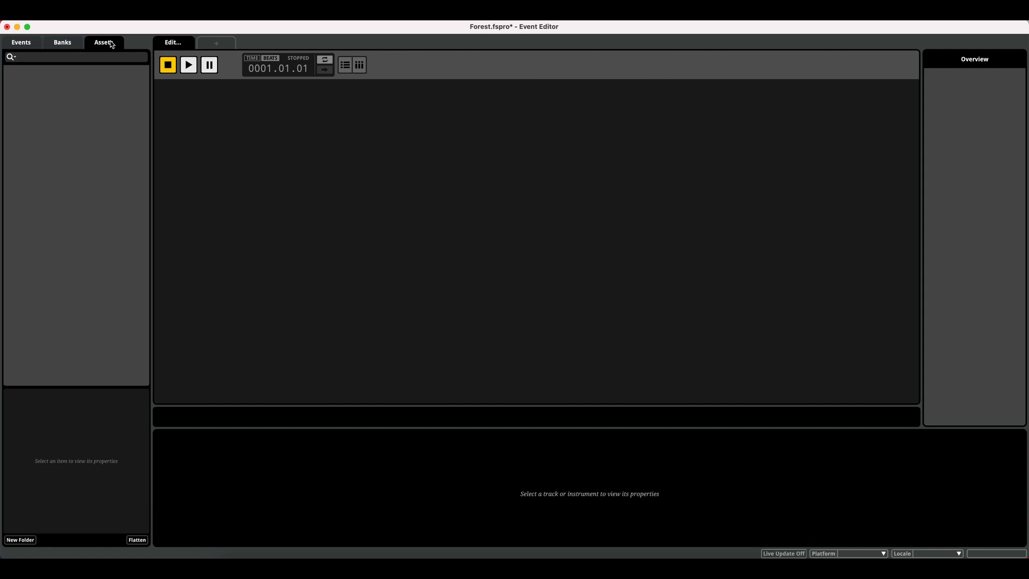
key("super+3")
left_click_drag(558, 107, 493, 88)
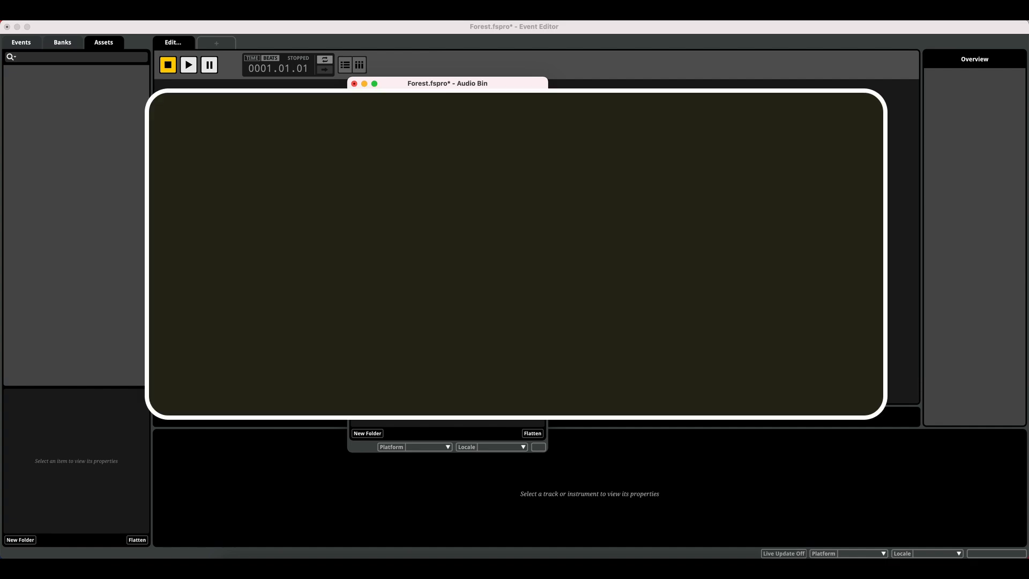
key("super+shift+i")
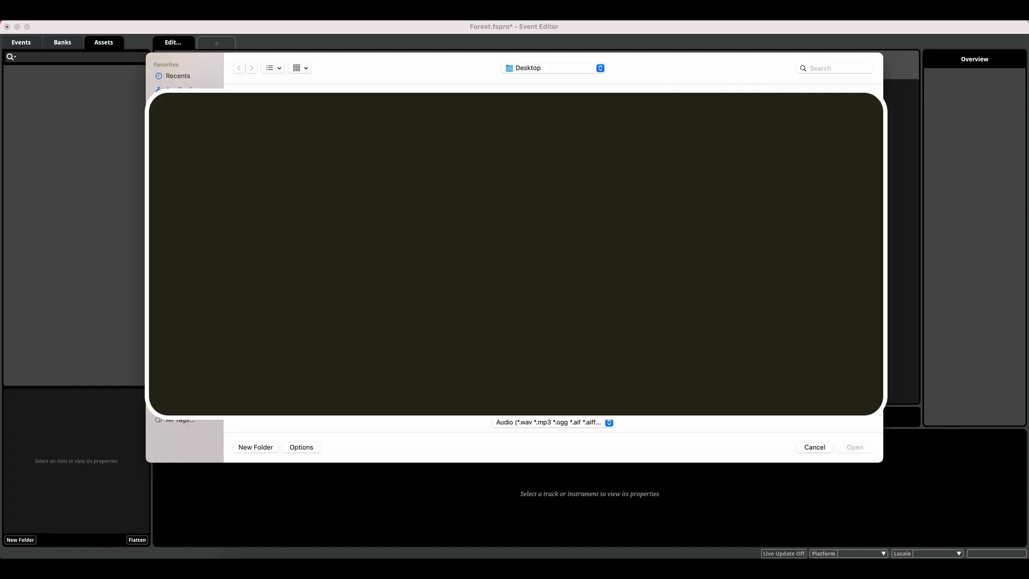
left_click(826, 453)
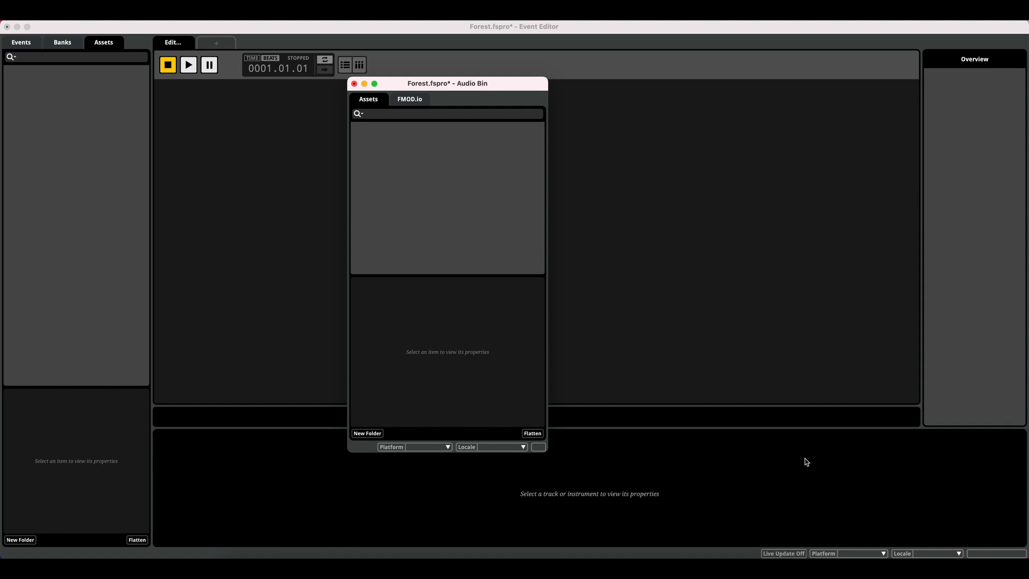
Switch to Finder and add all the folders from Birds to Stream in the project's Assets folder to the Audio Bin.
key("super+Tab")
key("super+Tab")
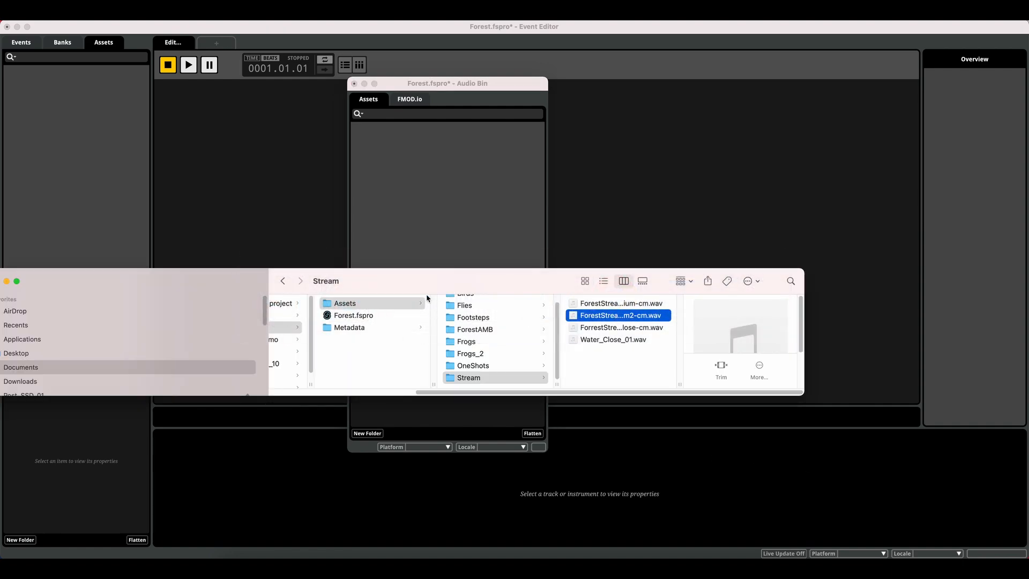
left_click_drag(402, 282, 455, 281)
scroll(563, 370, "up", 1)
left_click_drag(586, 395, 586, 403)
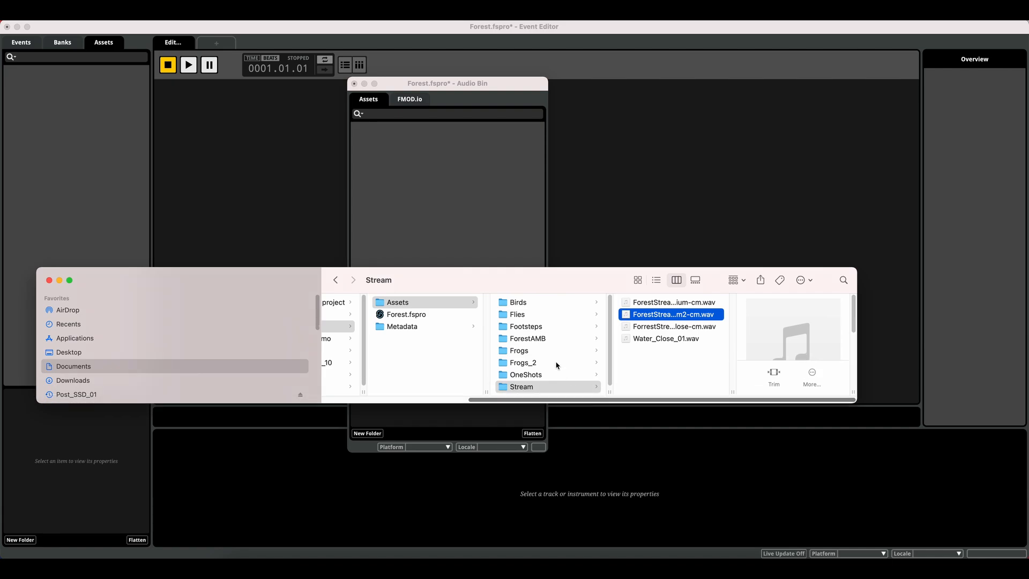
left_click(515, 303)
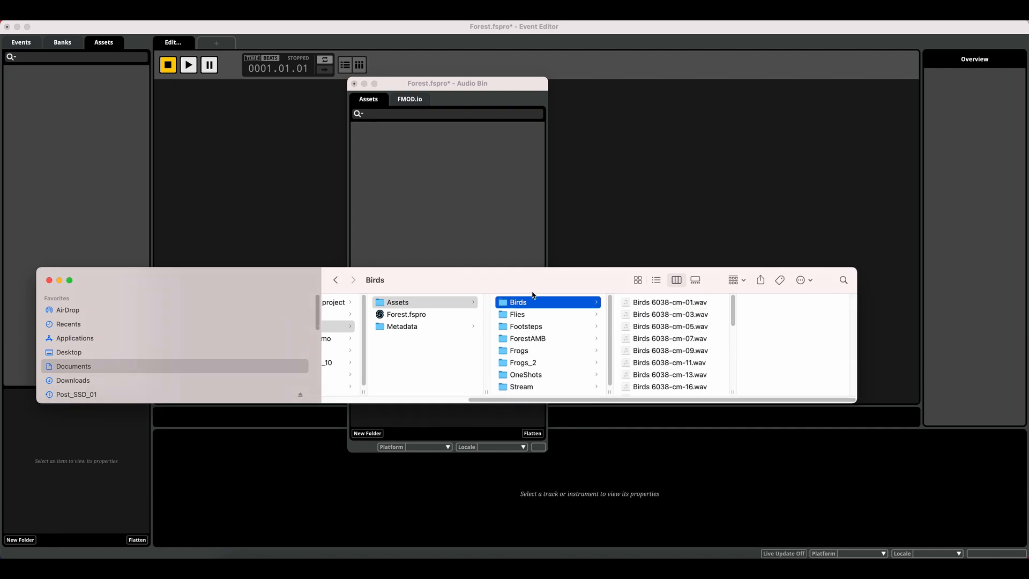
left_click(525, 390, "shift")
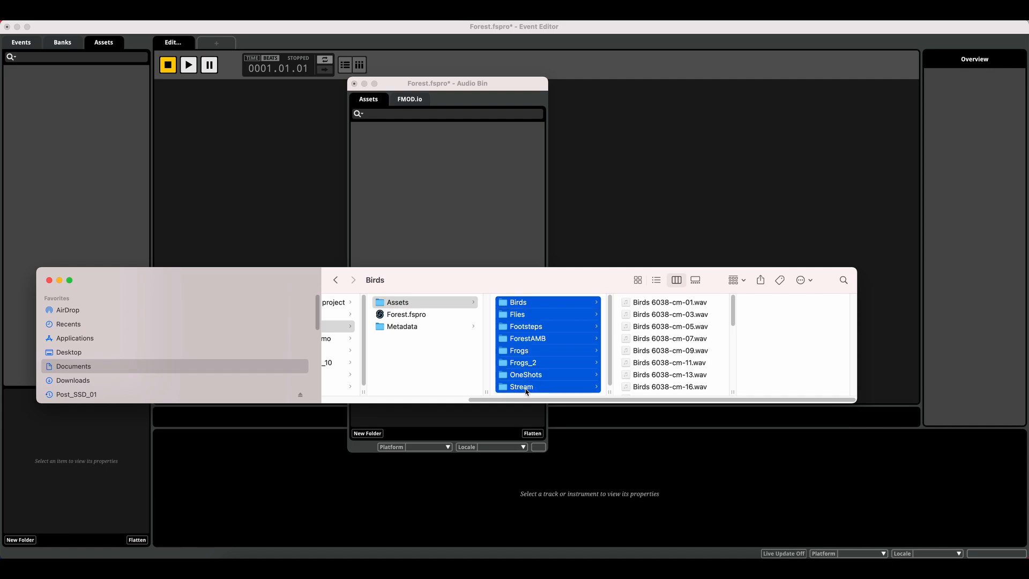
left_click_drag(517, 283, 405, 153)
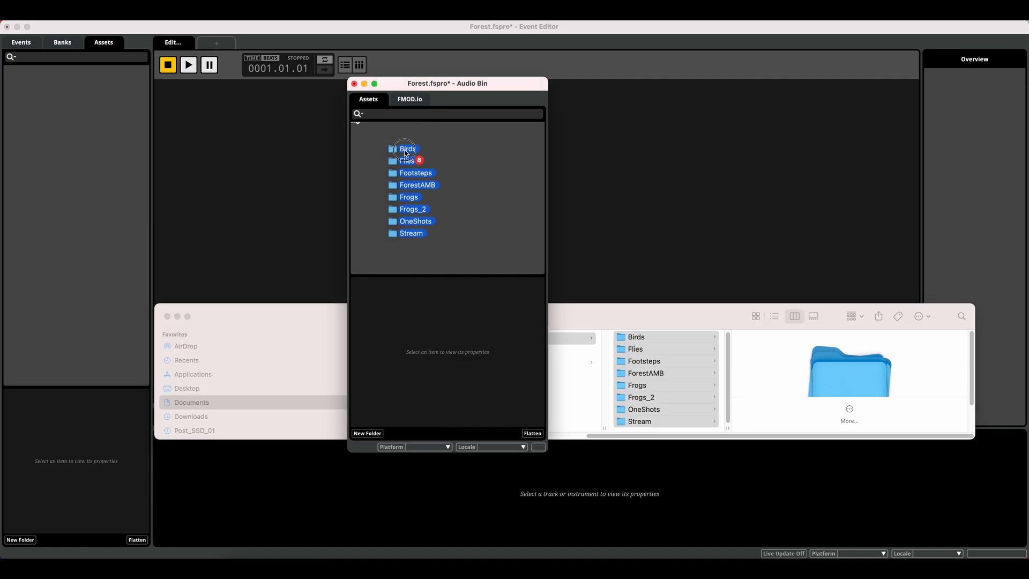
left_click_drag(405, 153, 374, 155)
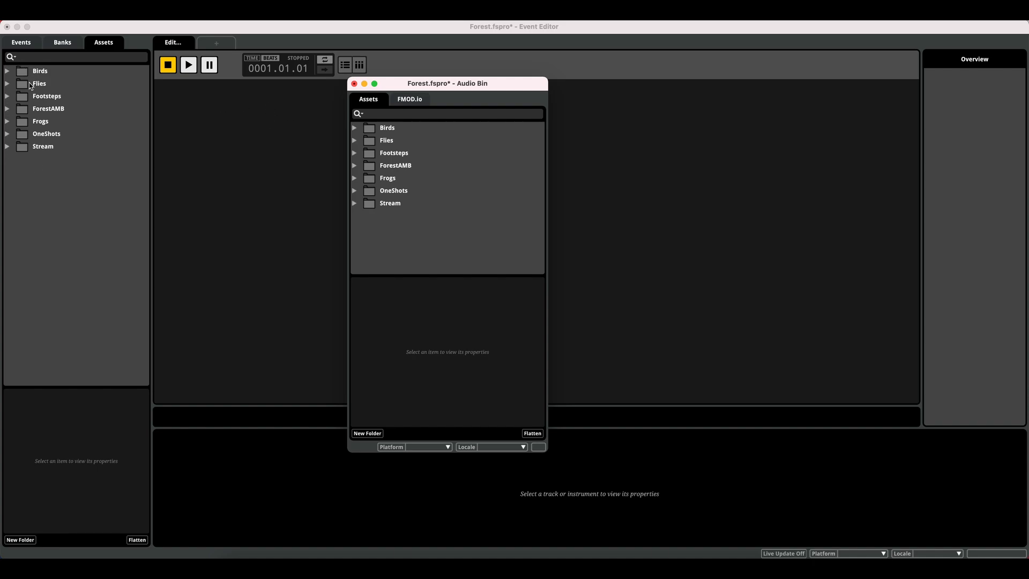
Audition Birds 6038-cm-01.wav in the Birds asset folder, leaving the folder collapsed.
left_click(8, 72)
left_click(8, 72)
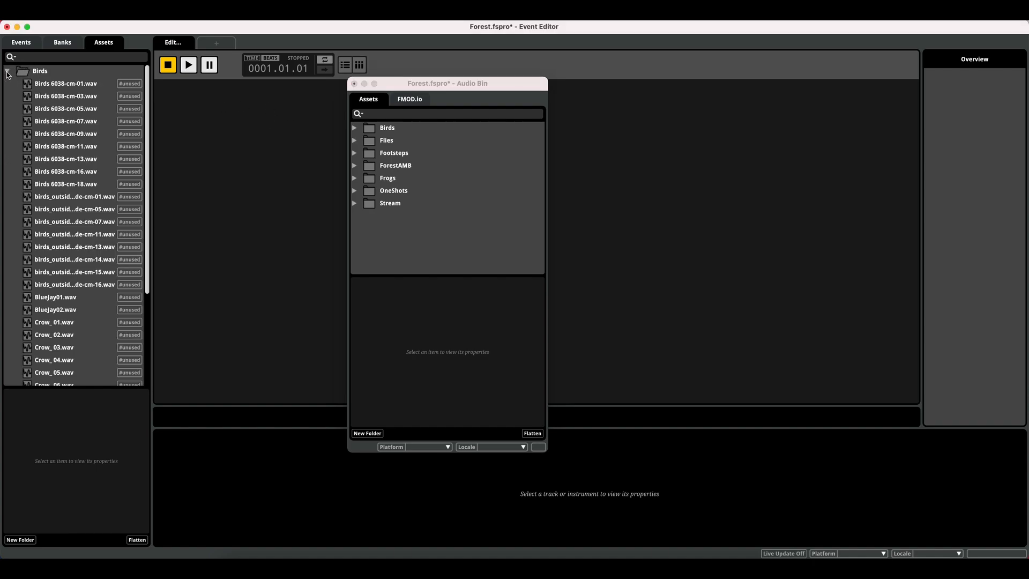
left_click(64, 84)
left_click(9, 528)
left_click(9, 527)
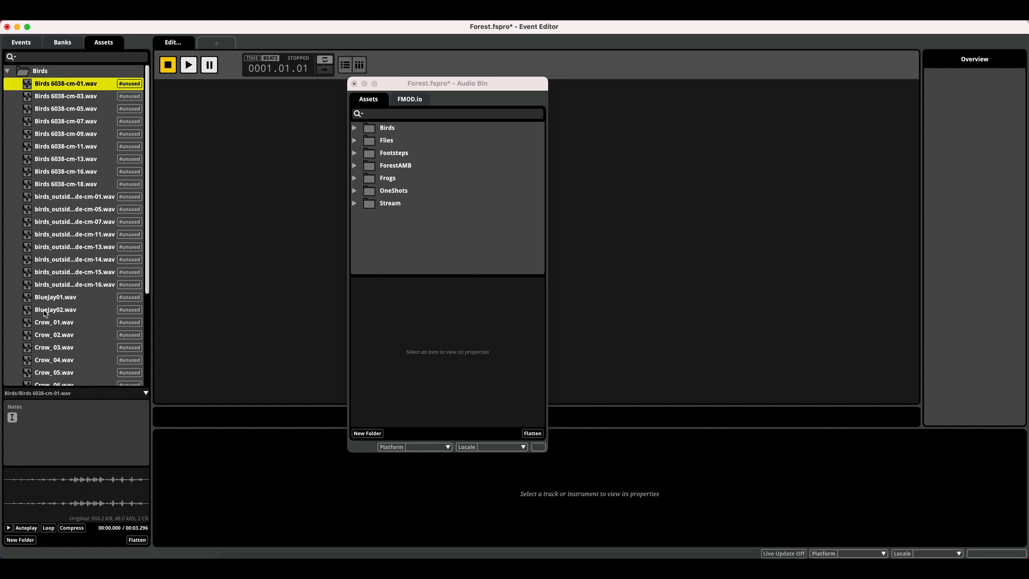
left_click(7, 71)
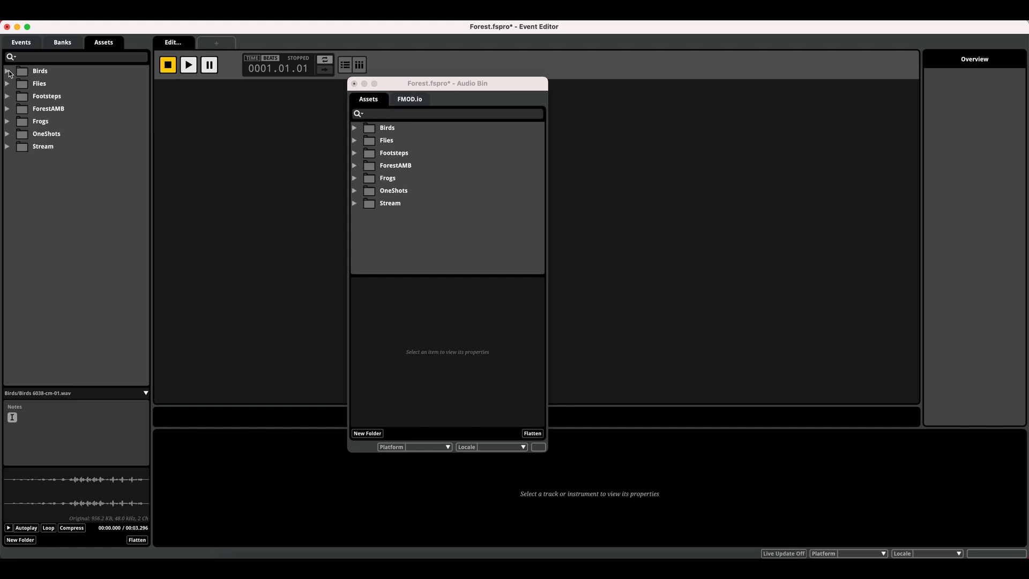
Audition FLIES_02.wav in the Flies asset folder, leaving the folder collapsed.
left_click(8, 84)
left_click(57, 109)
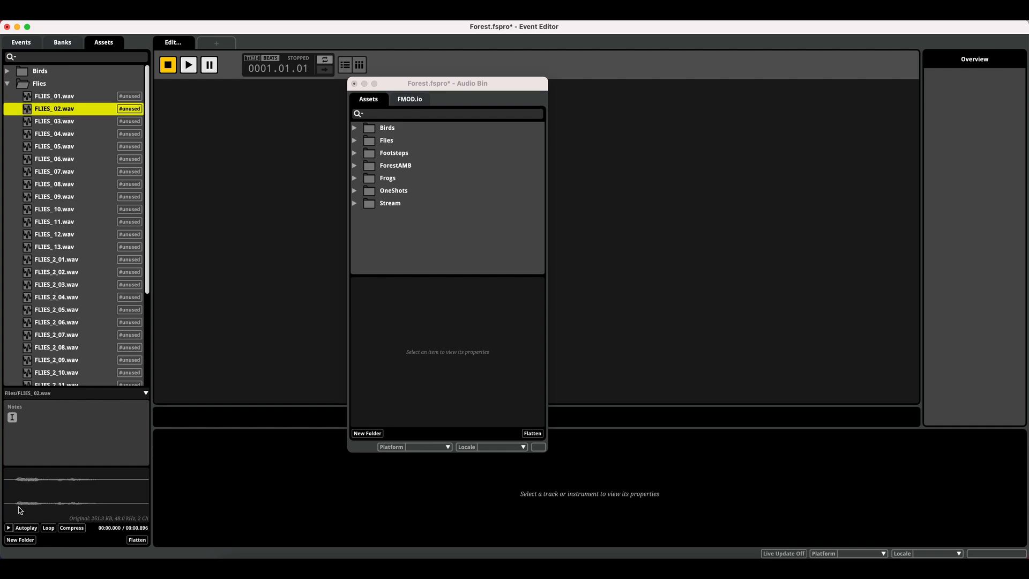
left_click(9, 528)
left_click(7, 84)
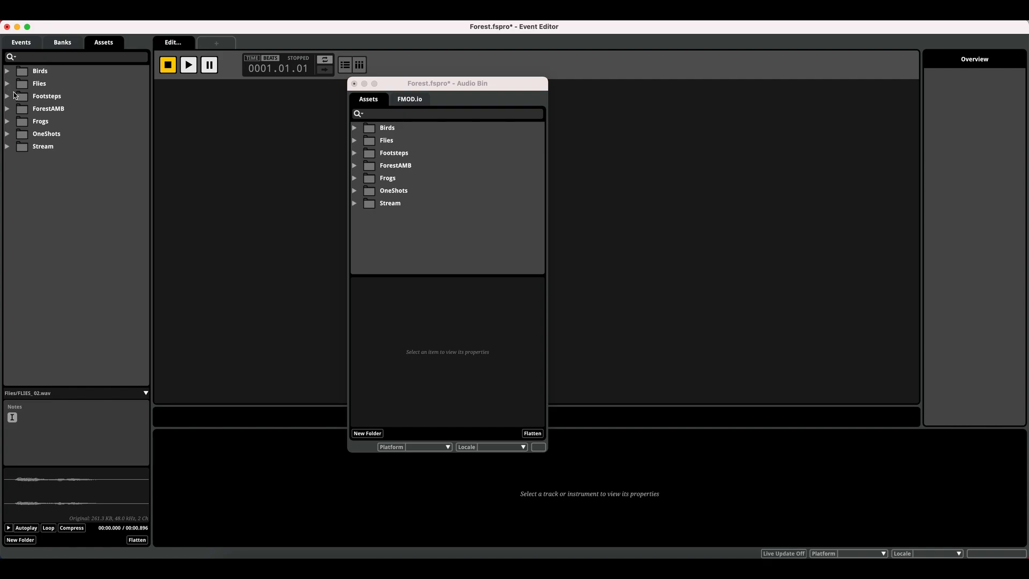
Expand the ForestAMB asset folder, select Forest_Bed02.wav, and close the Audio Bin window.
left_click(8, 109)
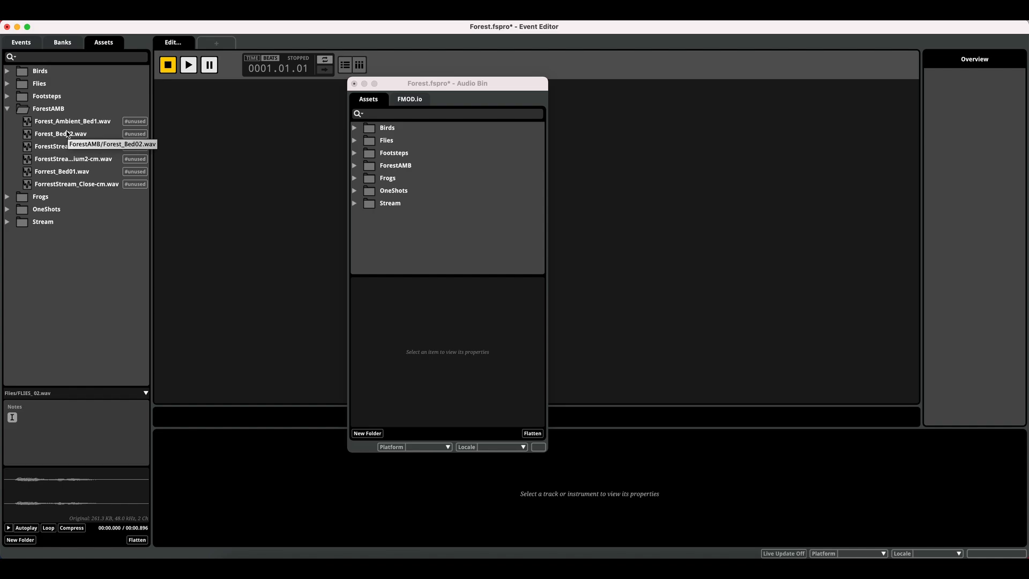
left_click(7, 110)
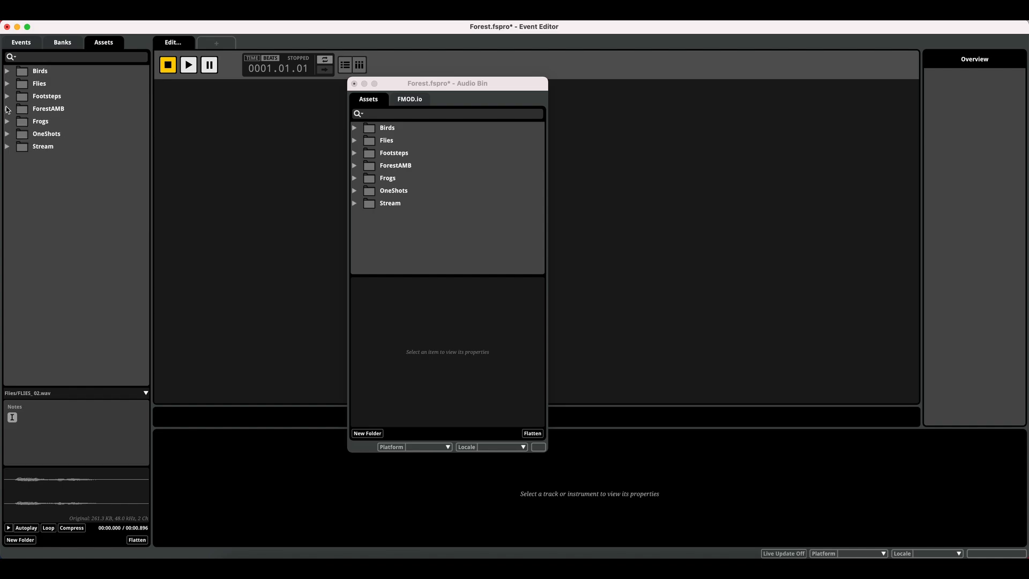
left_click(8, 109)
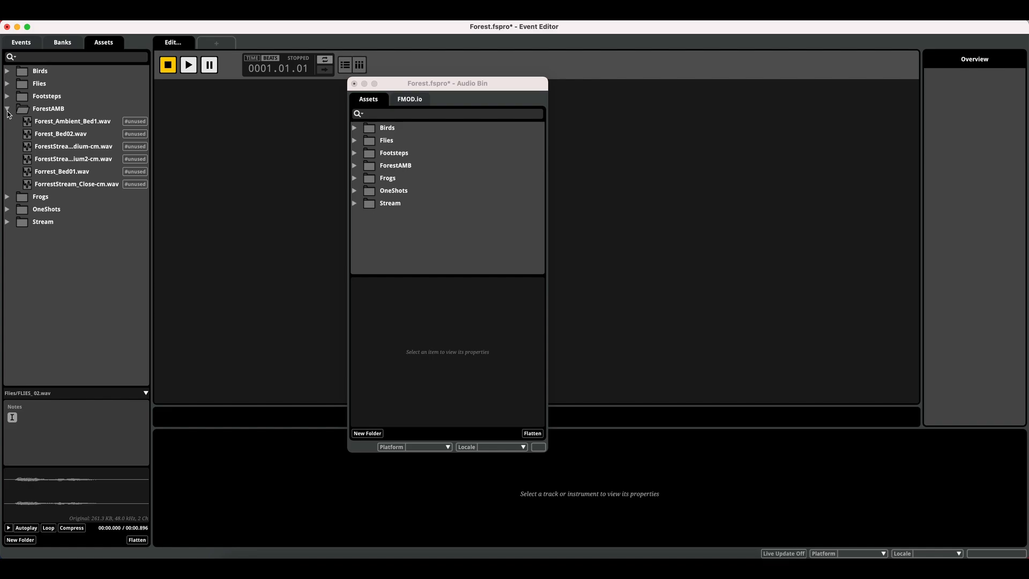
left_click(49, 137)
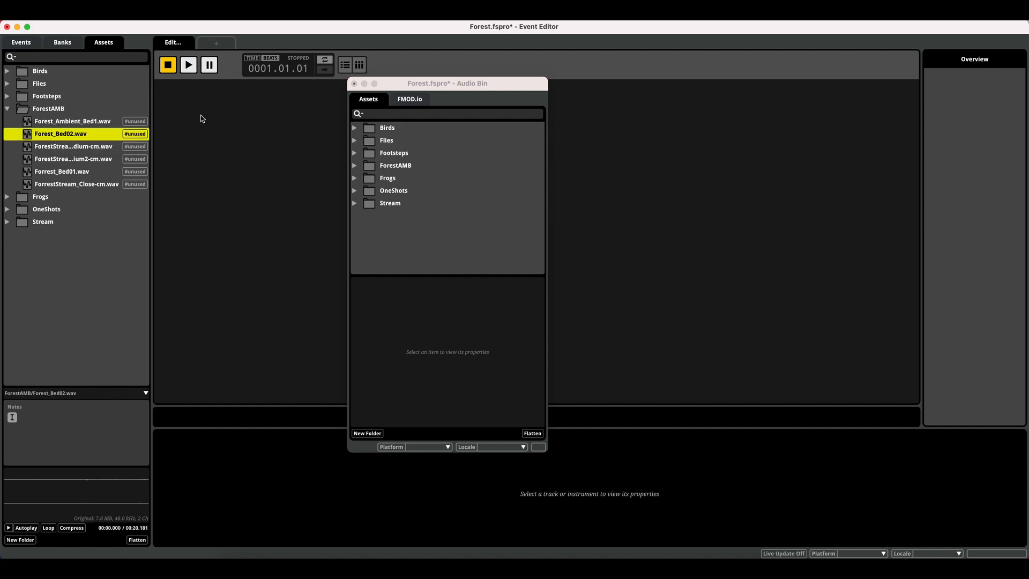
left_click(354, 83)
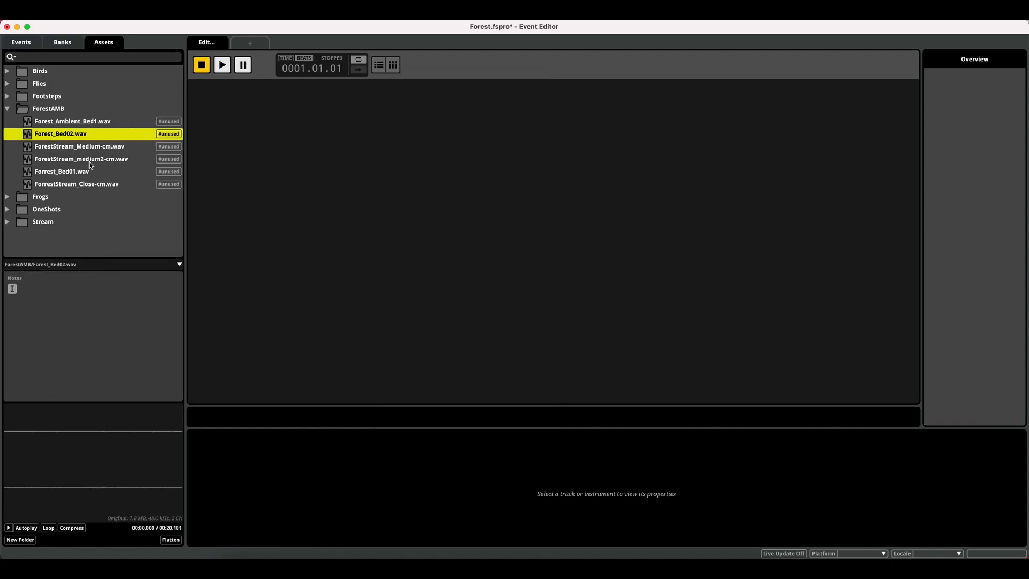
Audition ForestStream_medium2-cm.wav in the ForestAMB folder.
key("Down")
key("Down")
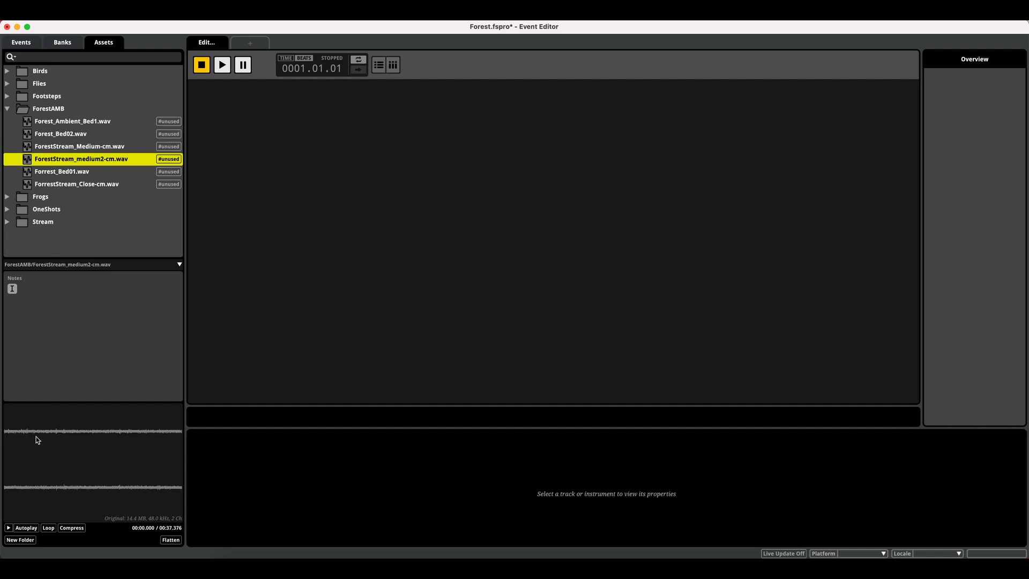
left_click(9, 529)
left_click(51, 530)
Create a new 3D timeline event in the project's empty event list.
left_click(20, 45)
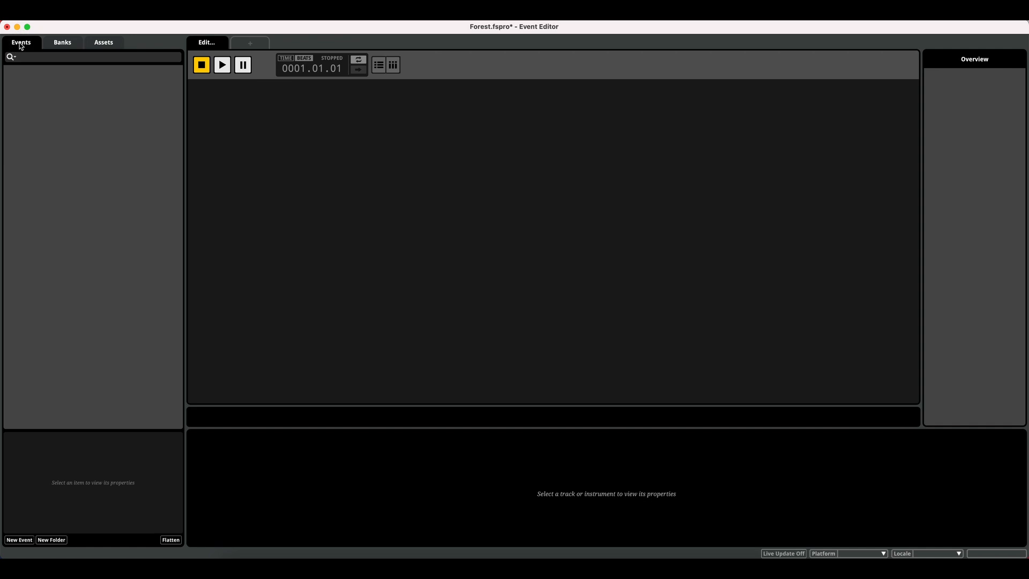
right_click(42, 84)
mouse_move(72, 90)
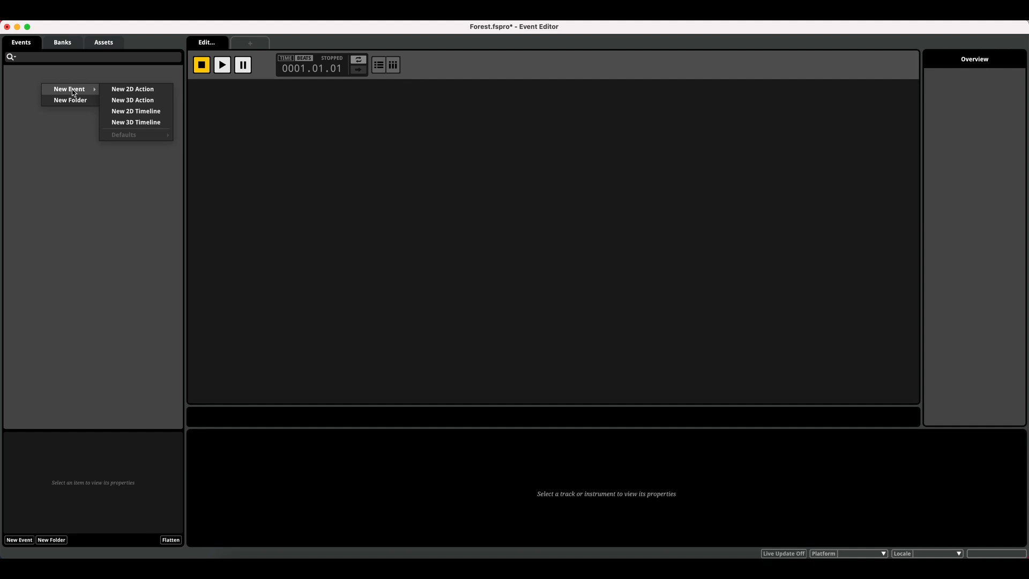
left_click(146, 126)
Enlarge the height of the Audio 1 and Master tracks, leaving Audio 1 selected.
left_click_drag(227, 130, 217, 166)
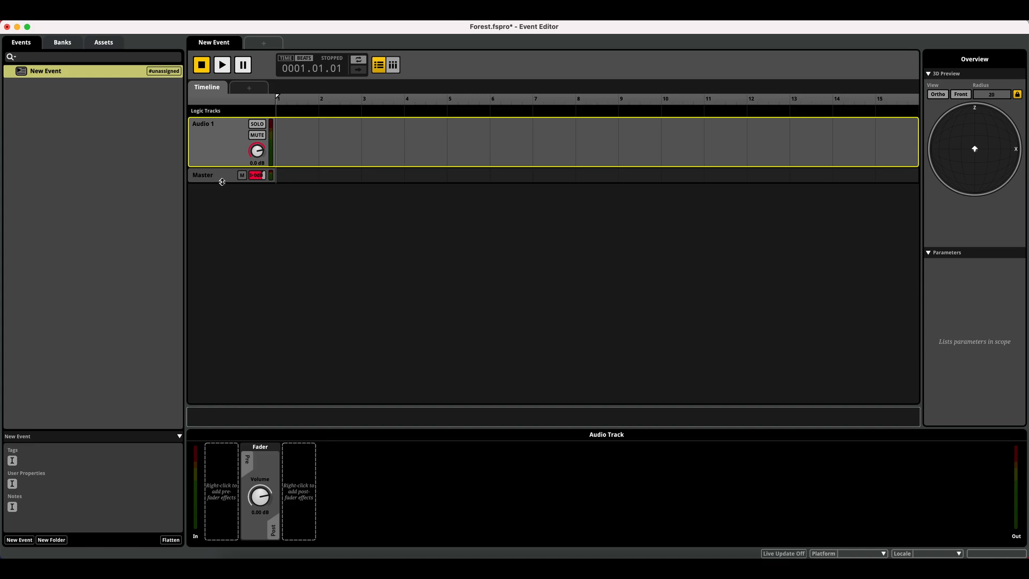
left_click_drag(222, 183, 210, 220)
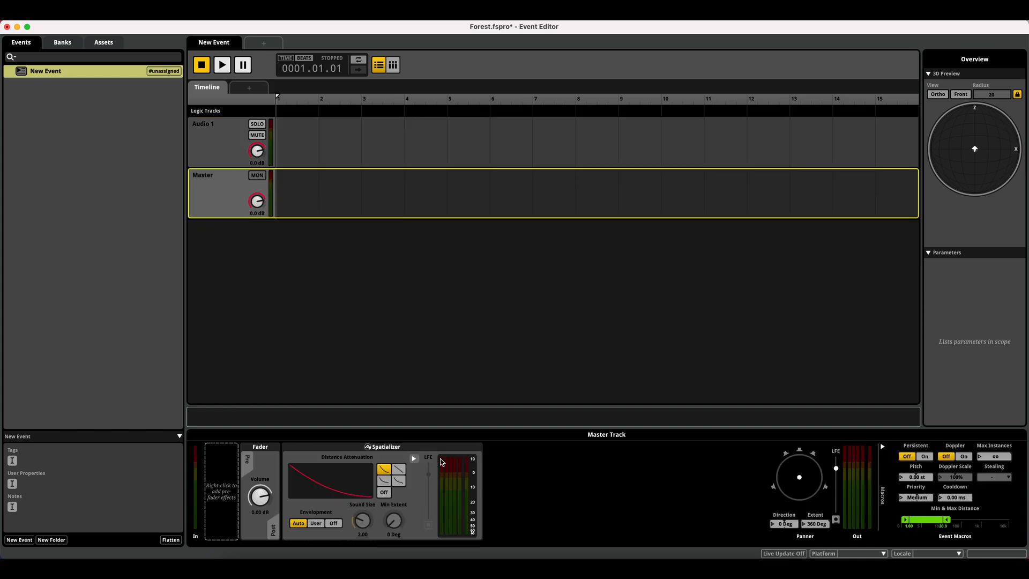
left_click(228, 146)
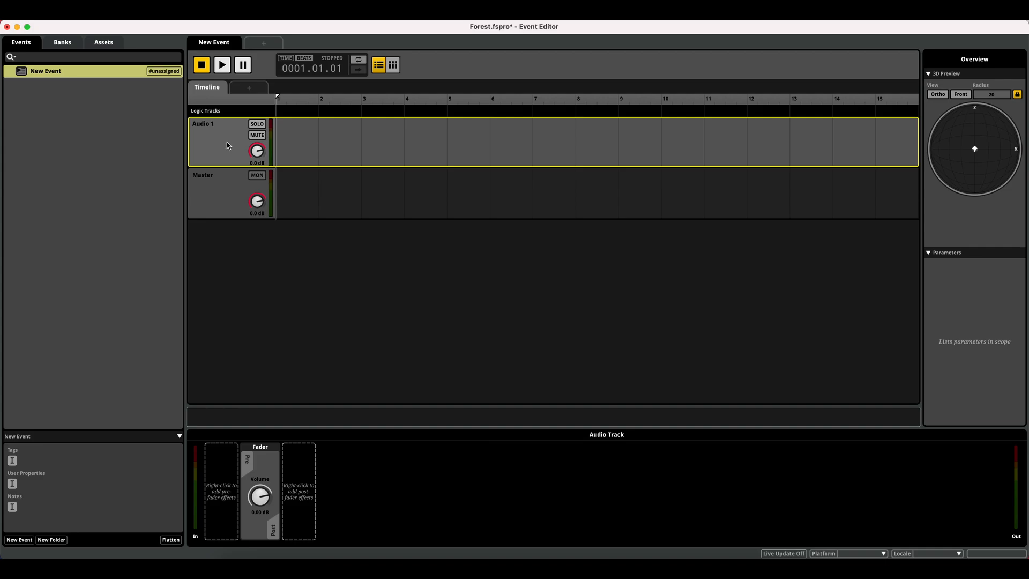
Add a single instrument to the Audio 1 track and align it with the start of the timeline.
right_click(298, 130)
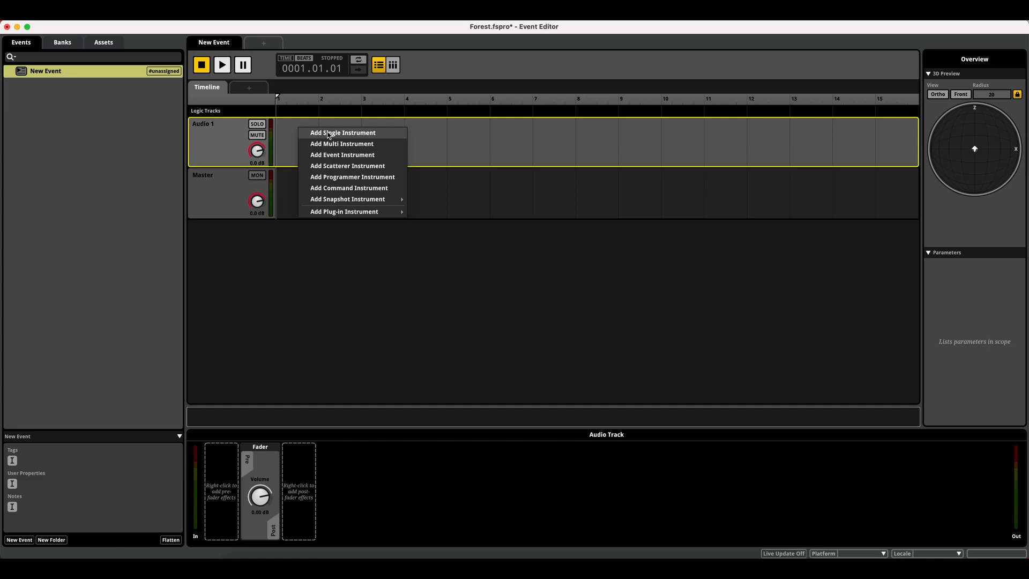
left_click(329, 135)
left_click_drag(320, 120, 297, 122)
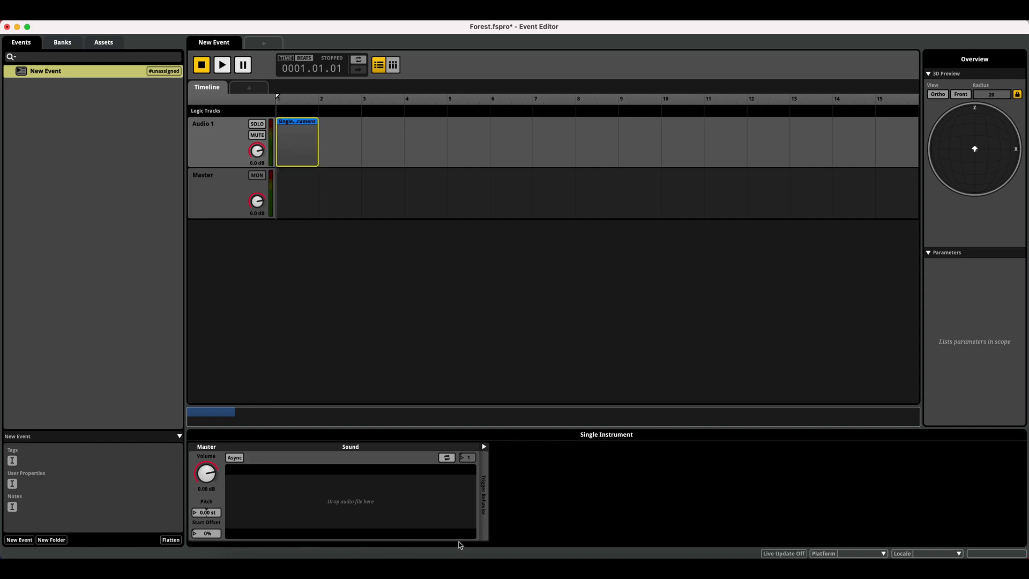
Load Forest_Ambient_Bed1.wav from the ForestAMB assets into the single instrument.
left_click(336, 496)
left_click(339, 501)
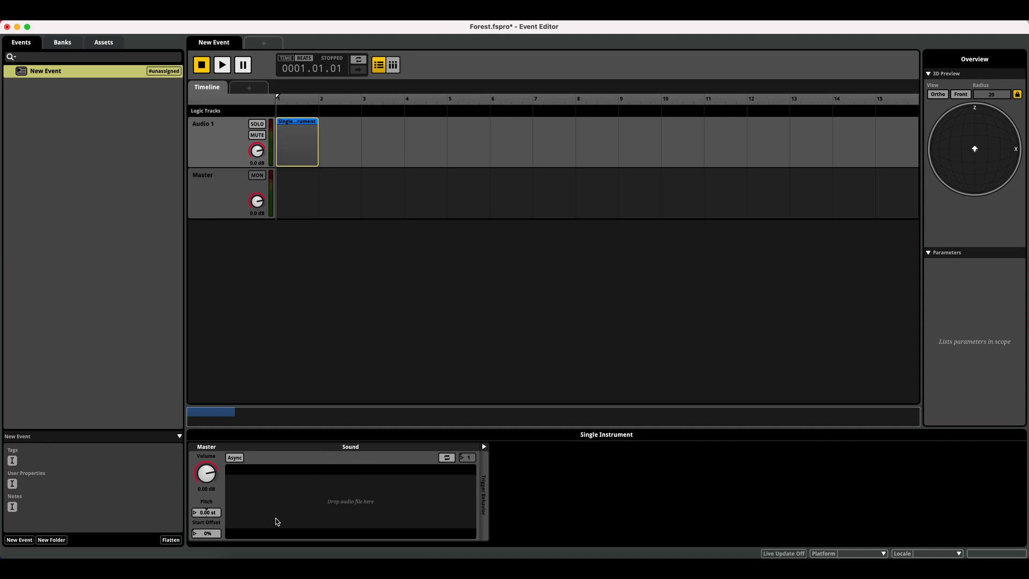
left_click(105, 42)
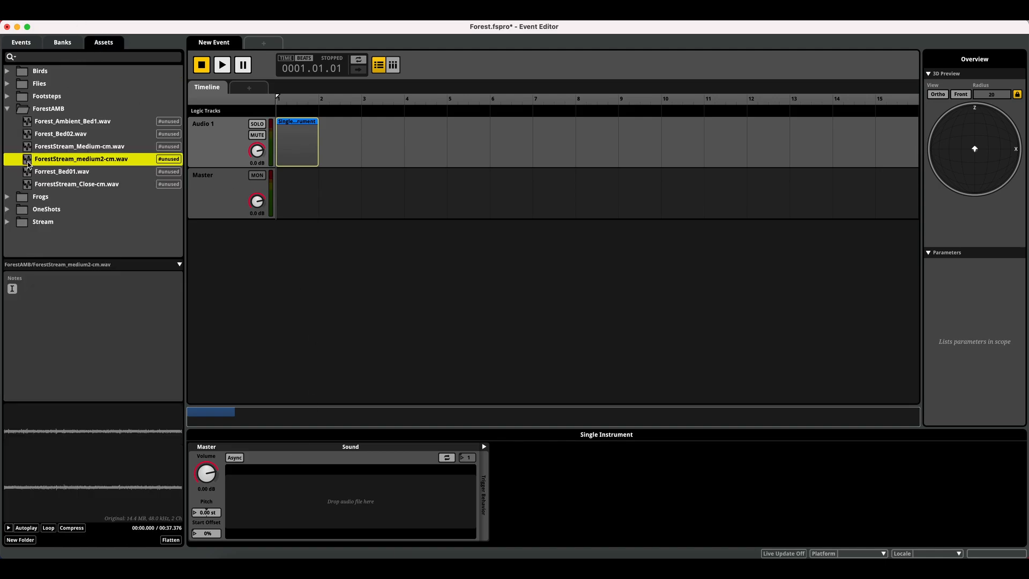
left_click_drag(39, 123, 322, 511)
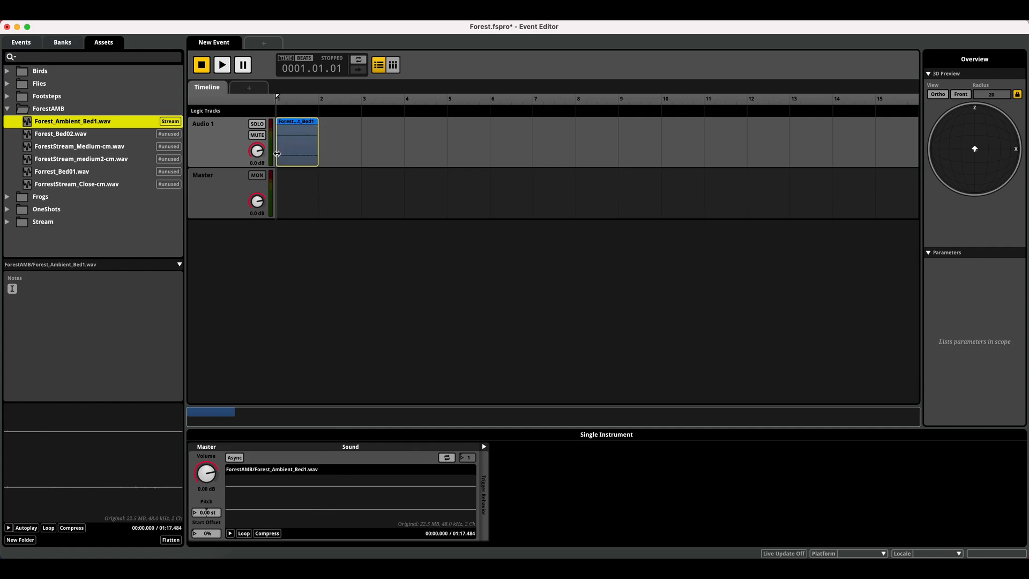
Play the event briefly, switch the timeline display from beats to time, and play the event again.
left_click(222, 65)
left_click(202, 65)
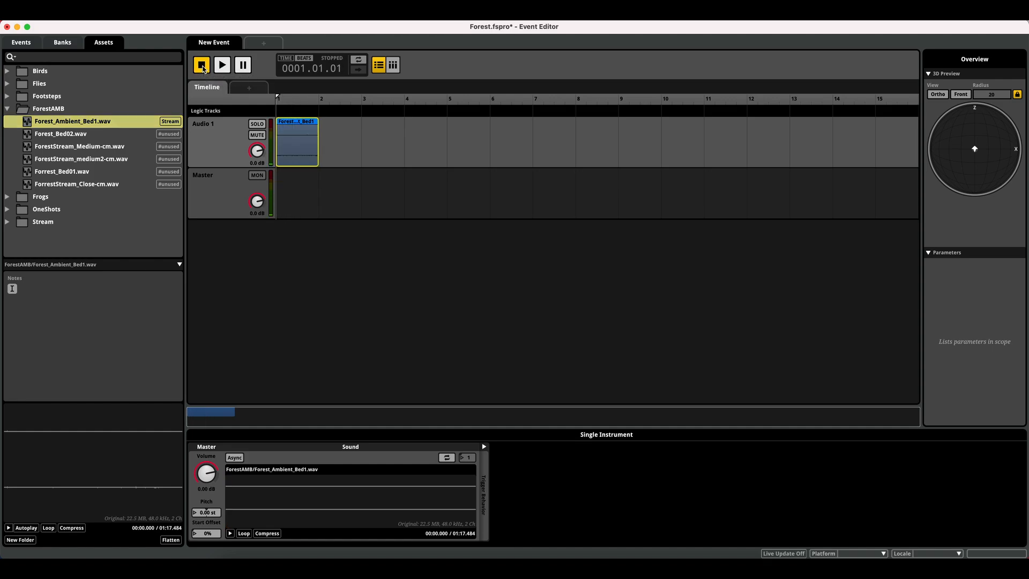
left_click(287, 59)
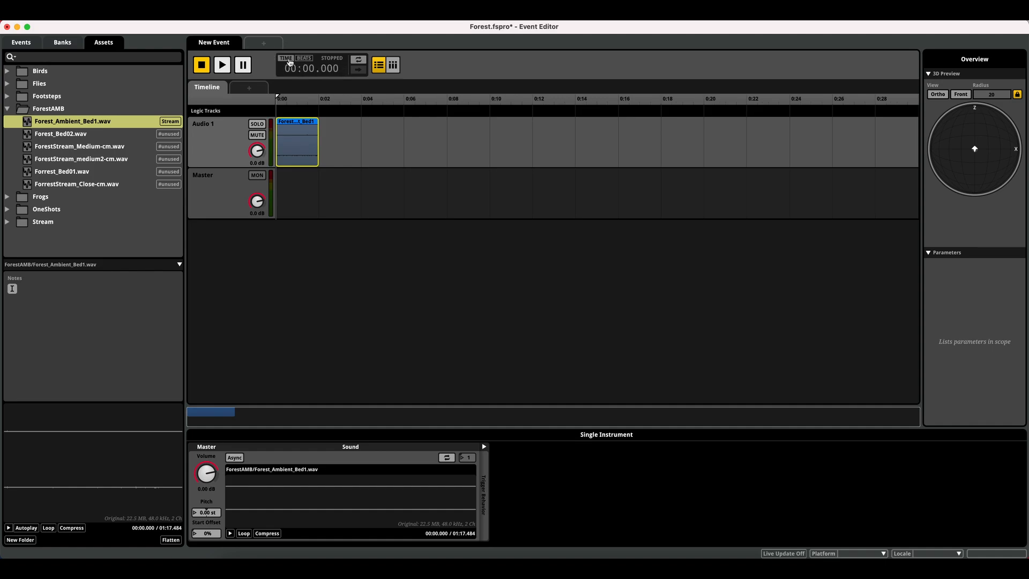
left_click(223, 67)
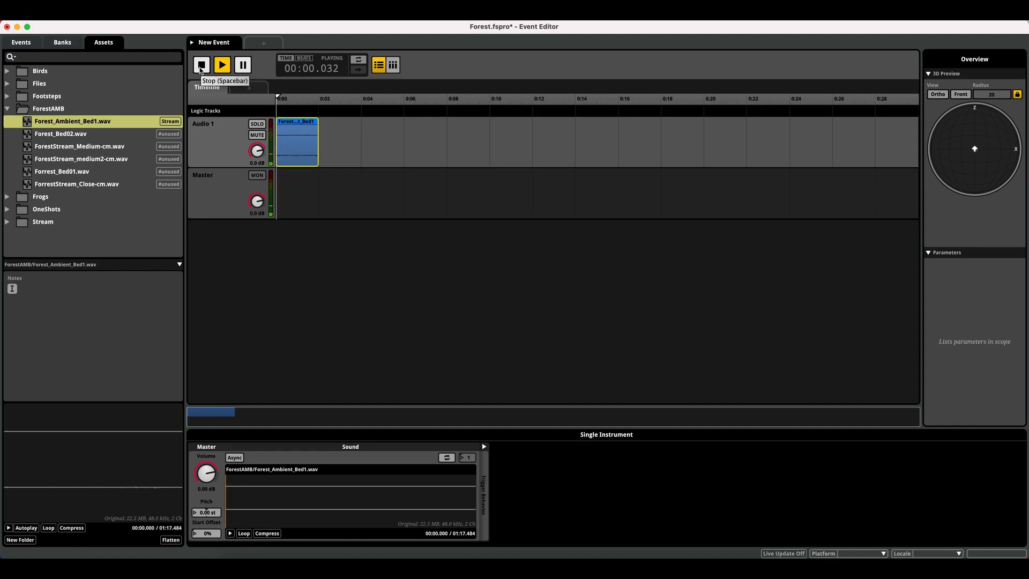
Stop playback and turn on looping for the single instrument with an infinite play count.
left_click(201, 70)
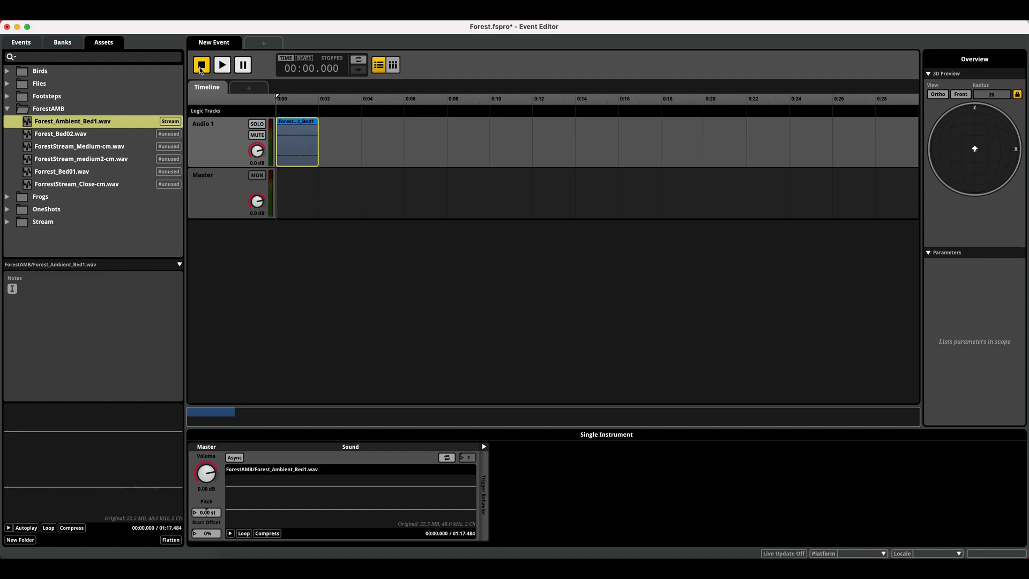
left_click(447, 458)
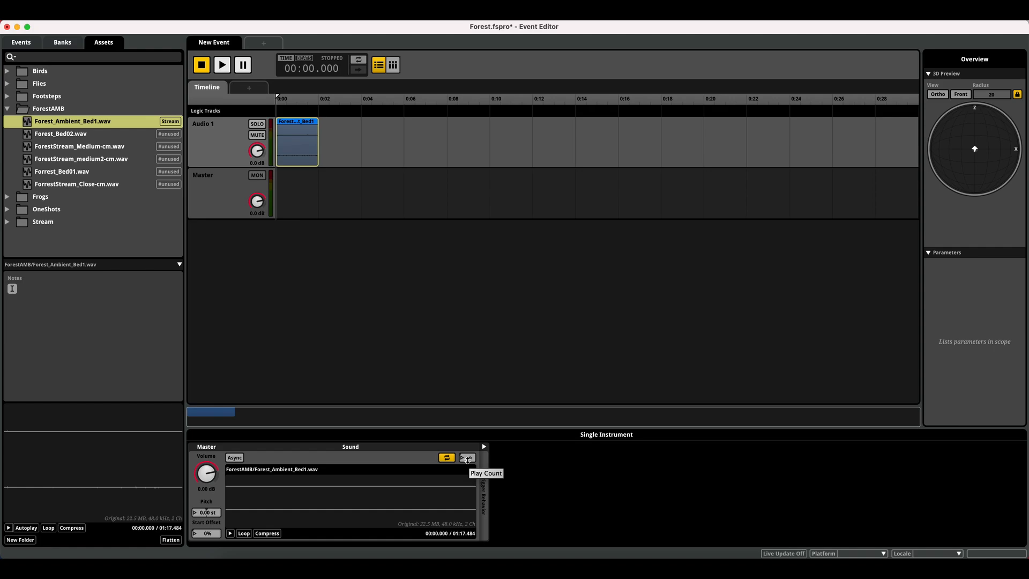
left_click(466, 458)
mouse_move(467, 458)
left_mouse_down()
mouse_move(467, 467)
mouse_move(467, 450)
left_mouse_up()
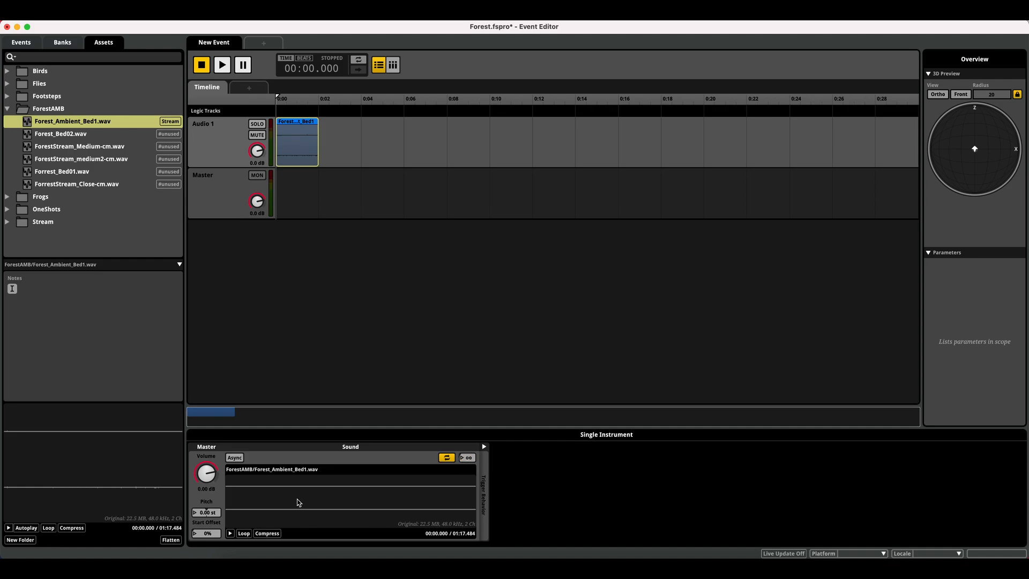
Make the single instrument asynchronous, play the event past the instrument's end, and stop playback.
left_click(230, 458)
left_click(224, 70)
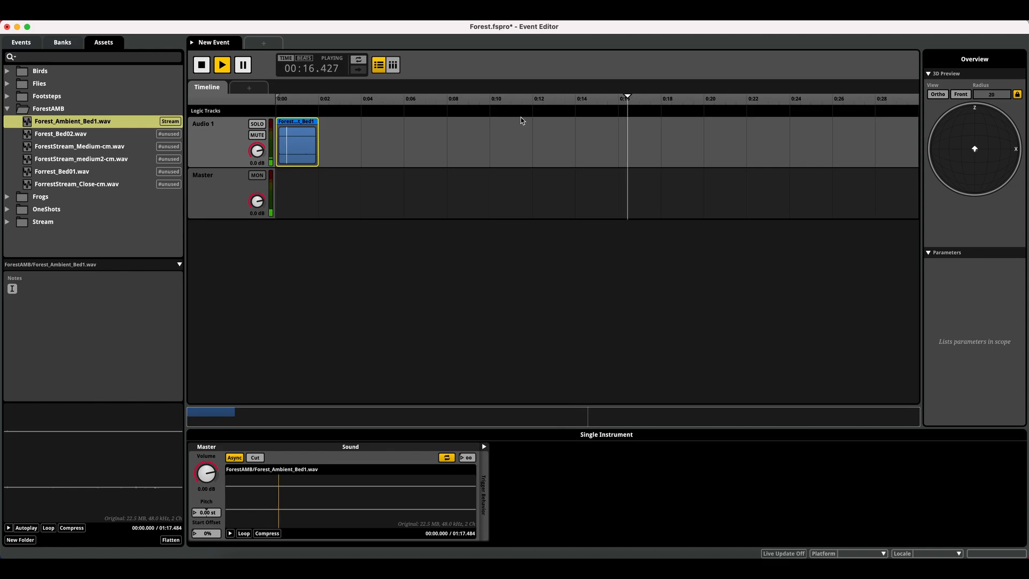
key("space")
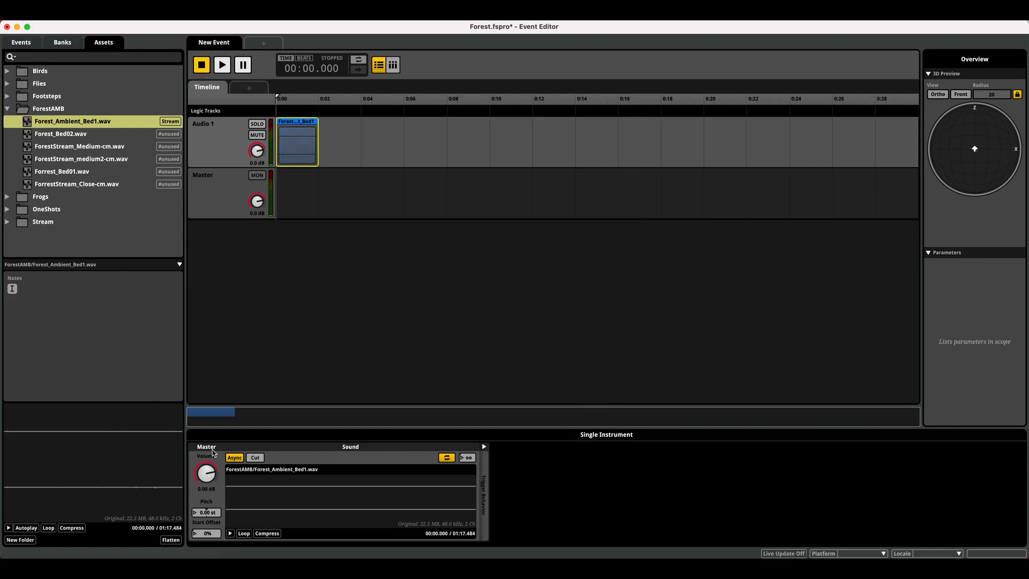
Briefly audition the event with Async off on the single instrument, and turn Async back on.
left_click(234, 457)
left_click(221, 67)
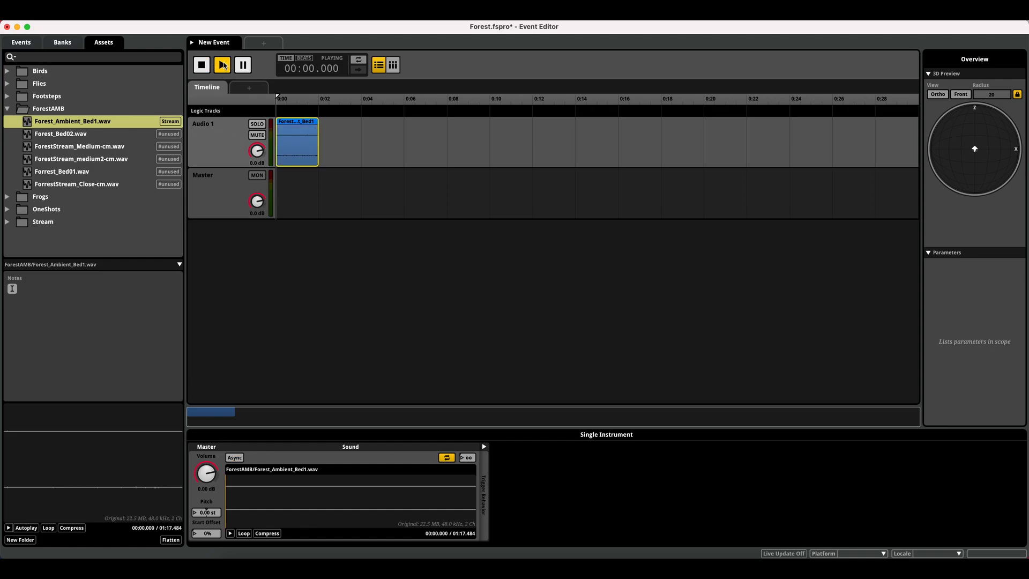
left_click(202, 66)
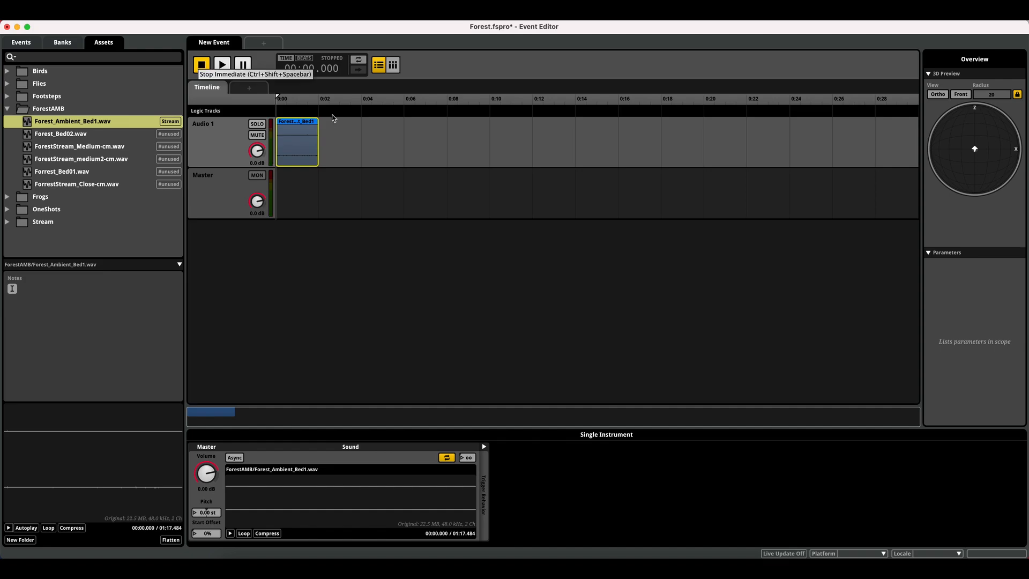
left_click(236, 458)
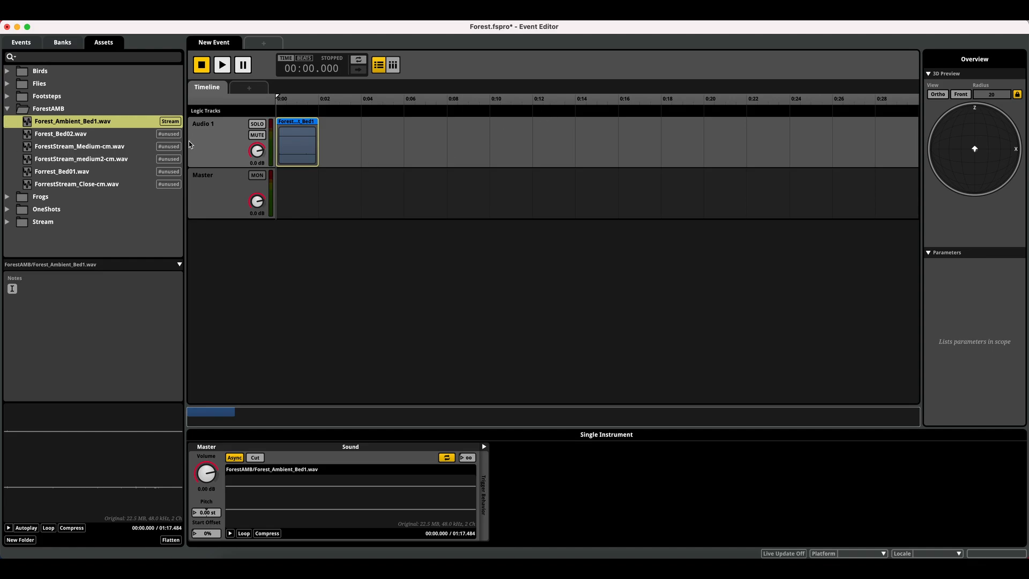
Extend the single instrument on Audio 1 to about 16 seconds and rename the event Forest_BG_High.
left_click_drag(317, 144, 619, 158)
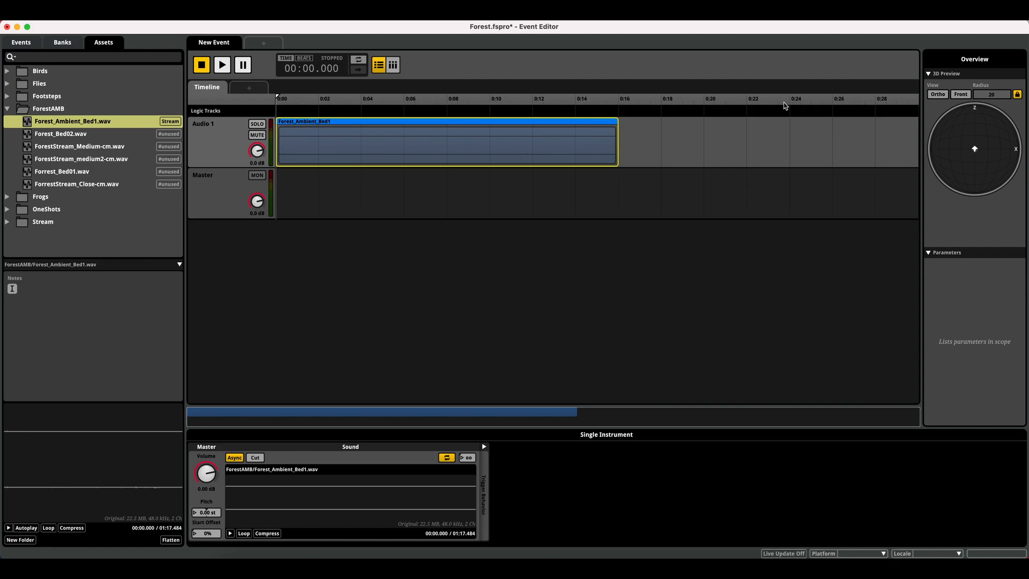
left_click(8, 109)
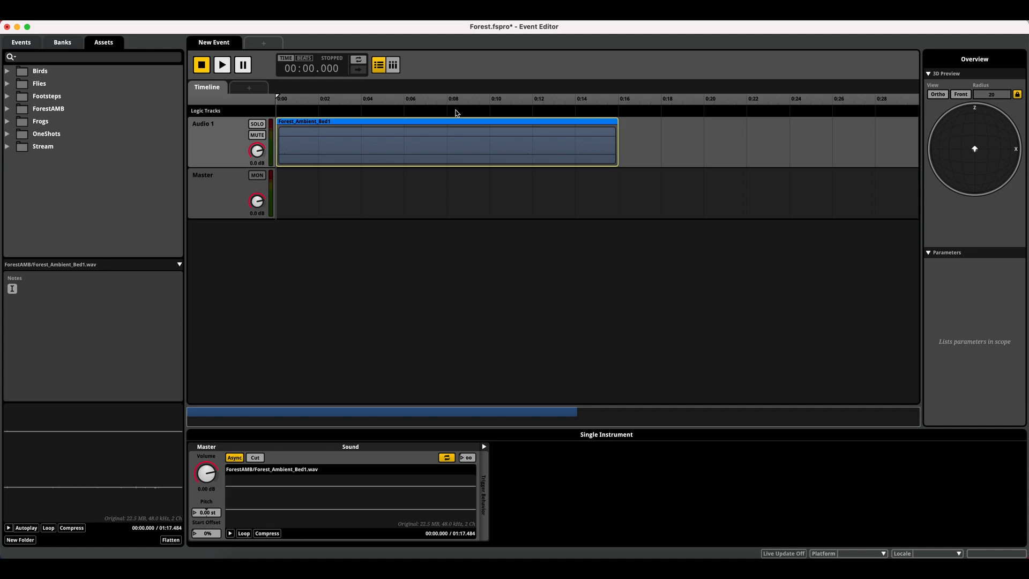
left_click(22, 43)
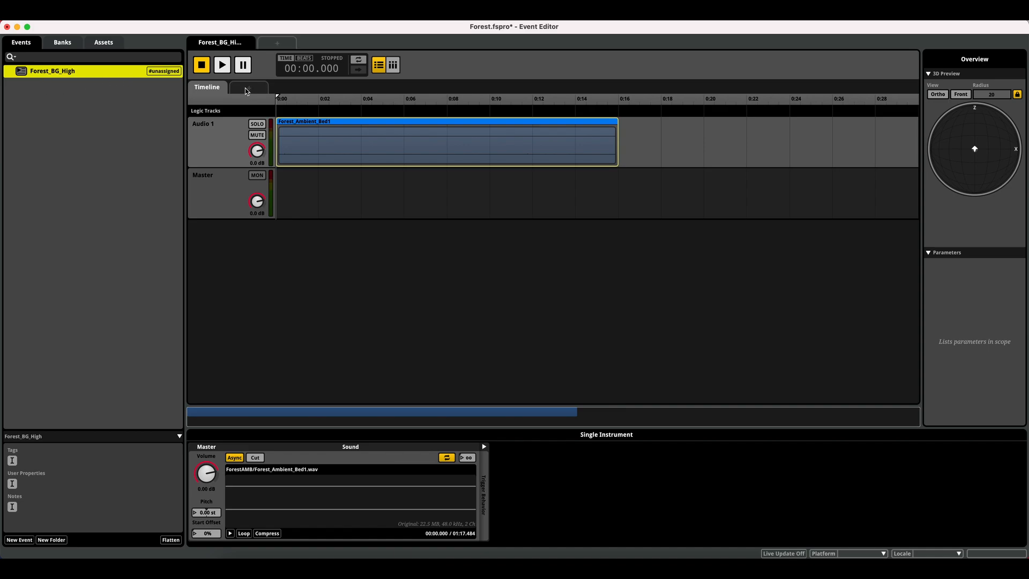
left_click(248, 91)
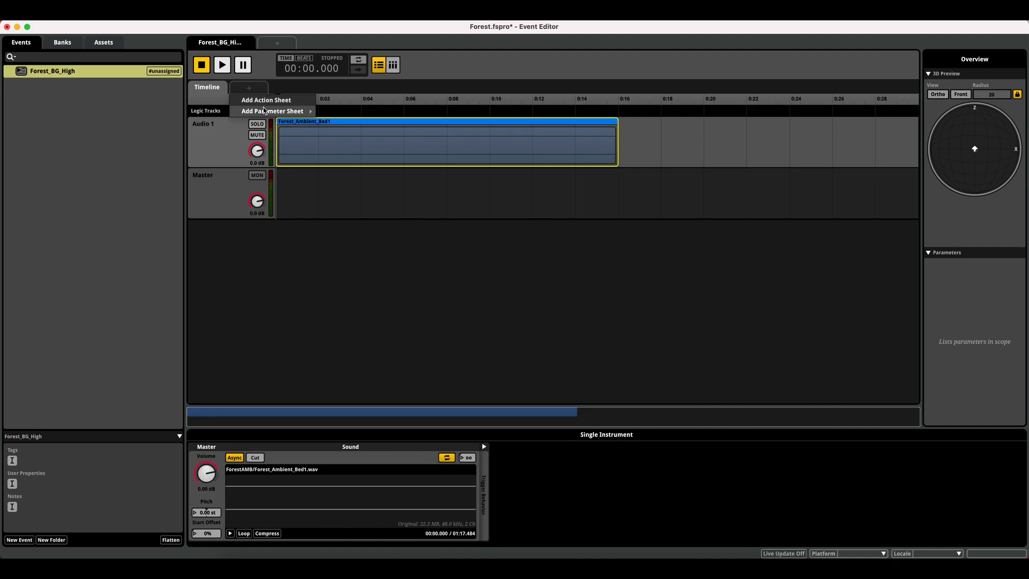
mouse_move(264, 110)
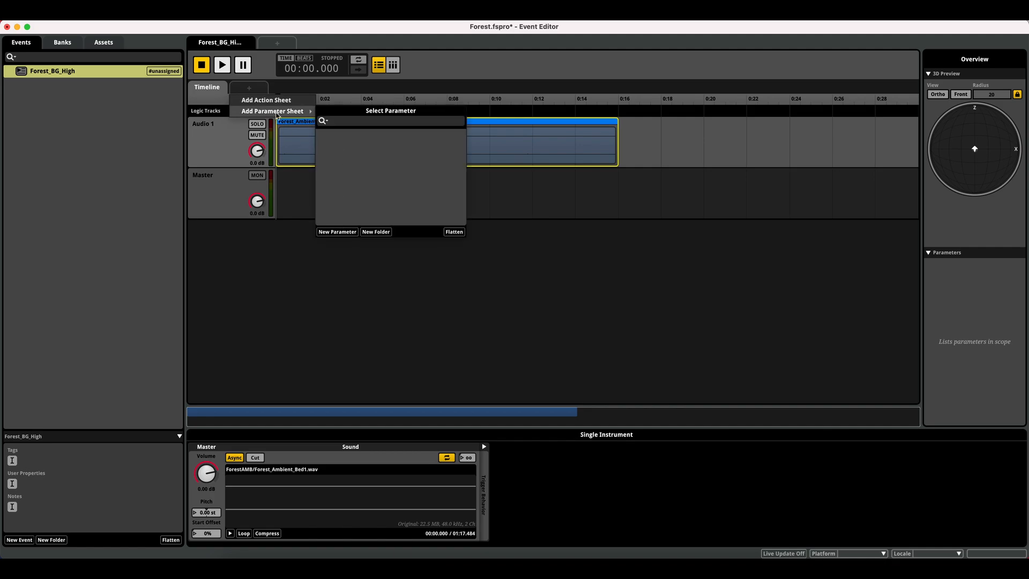
left_click(204, 91)
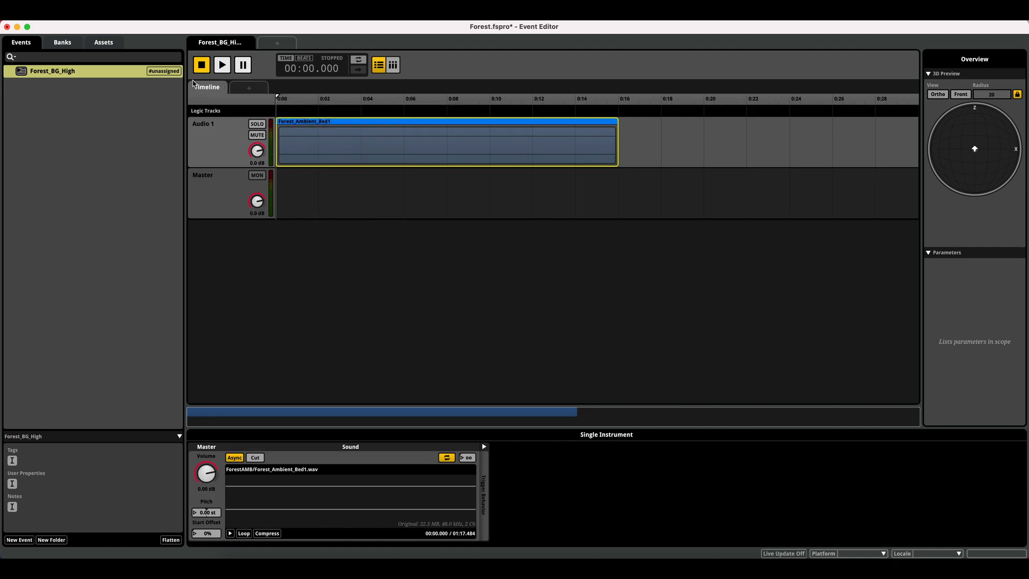
left_click(195, 90)
Add a parameter sheet with a new user continuous parameter named Forest_Depth, raising the upper limit of its range.
left_click(249, 92)
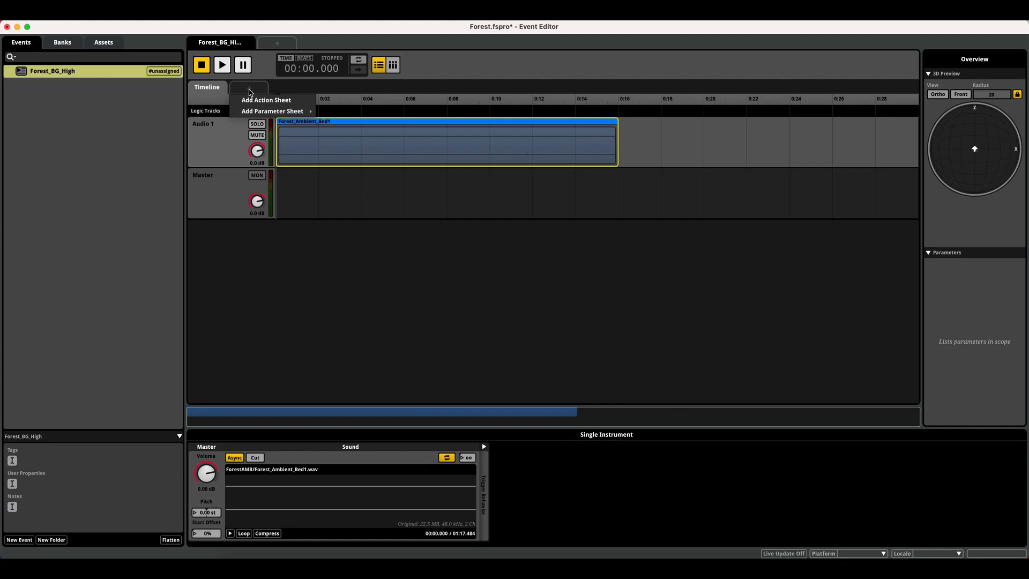
mouse_move(259, 112)
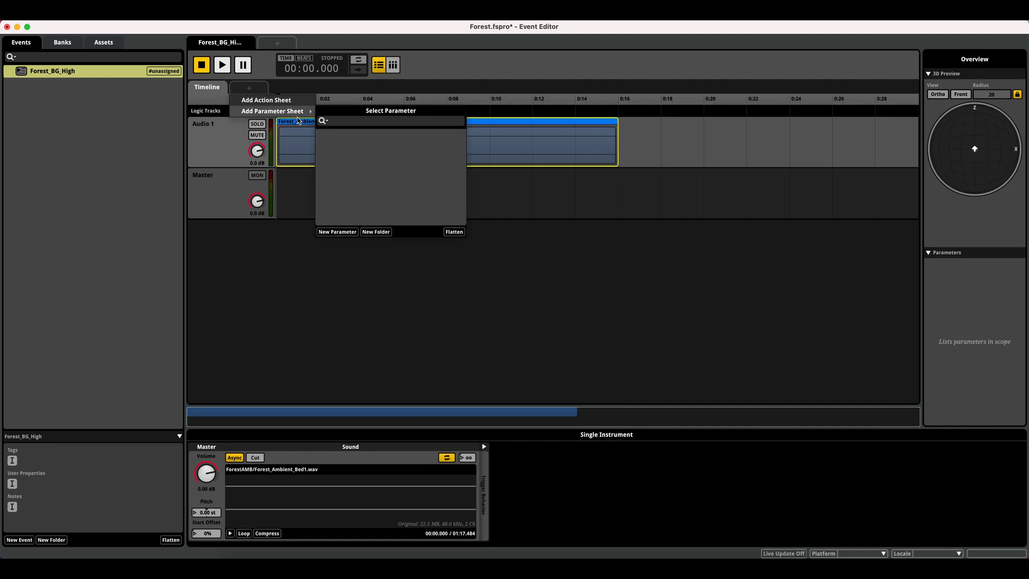
left_click(335, 232)
type("Forest")
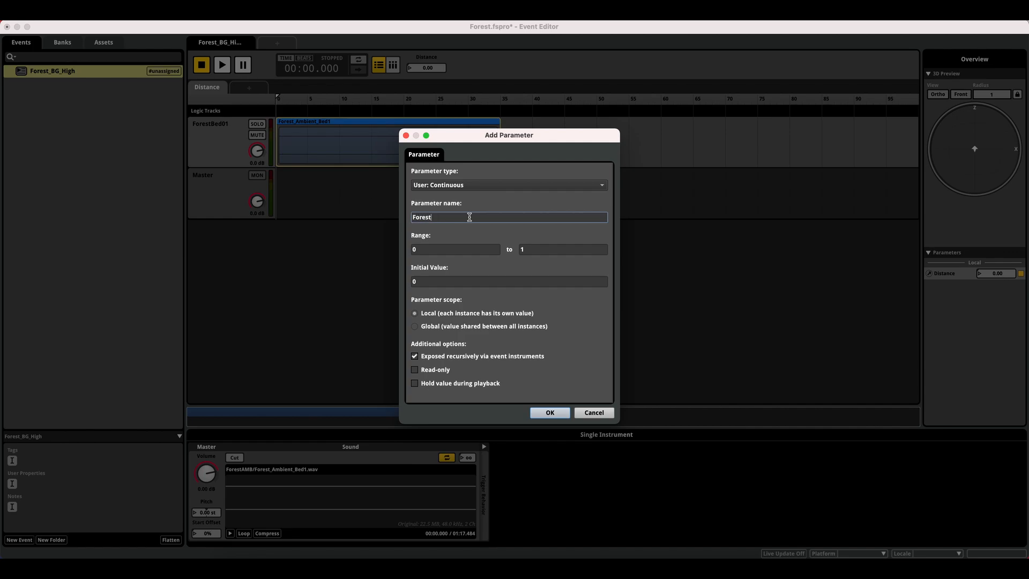
left_click(464, 186)
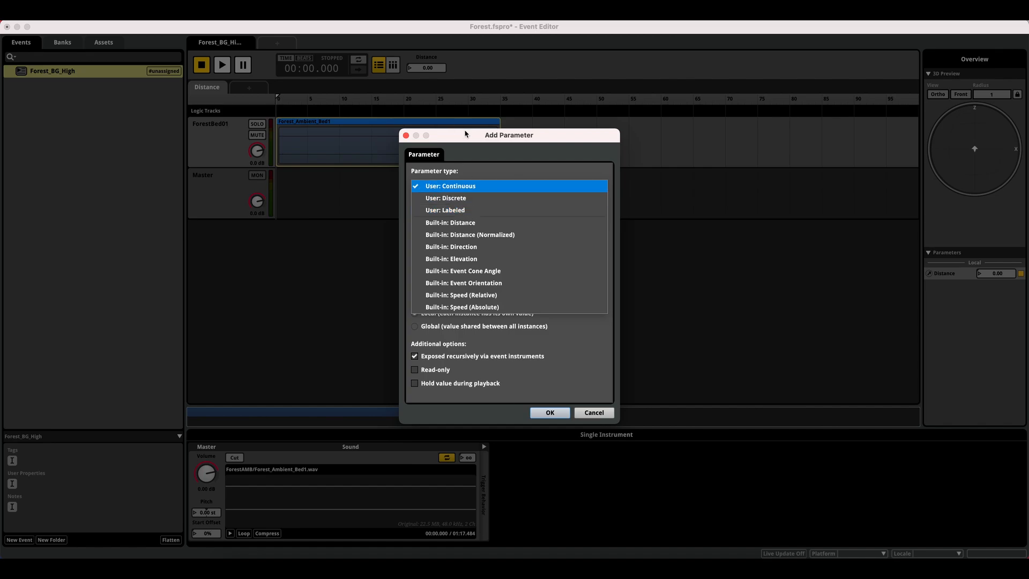
left_click(513, 168)
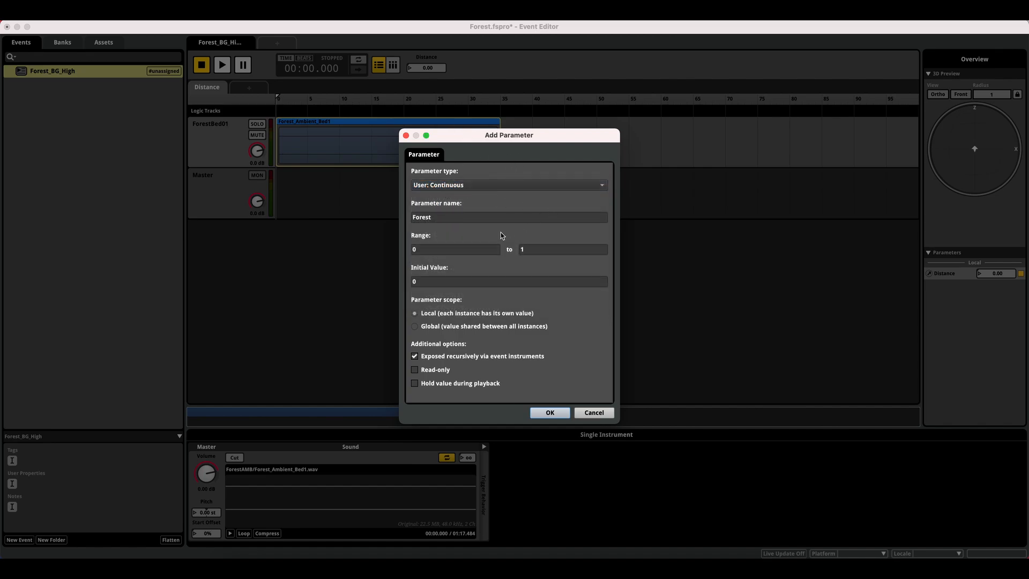
left_click(533, 251)
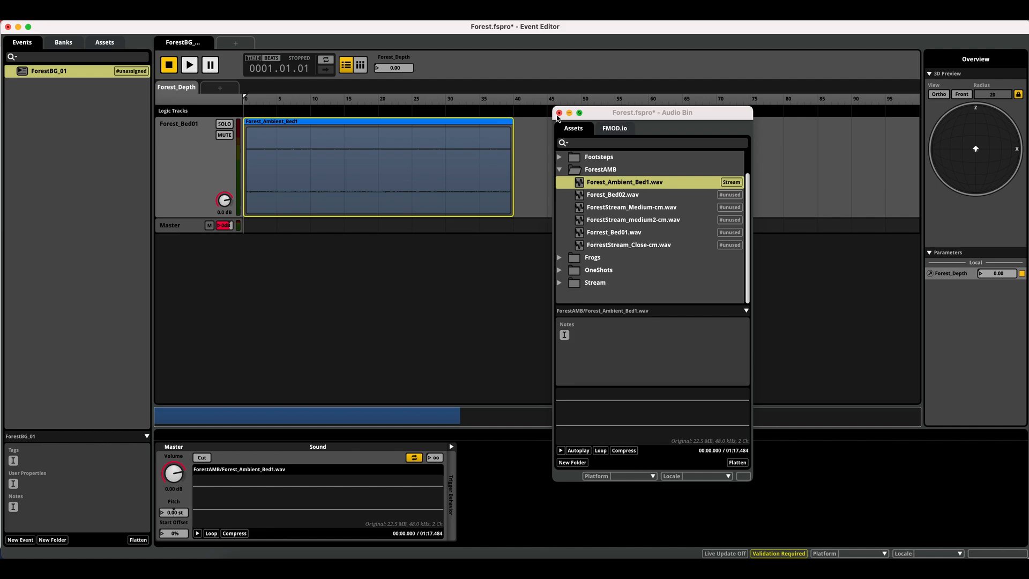
Close the Audio Bin and play the event while sweeping Forest_Depth up to about 38 and back to 0, ending playback.
left_click(559, 110)
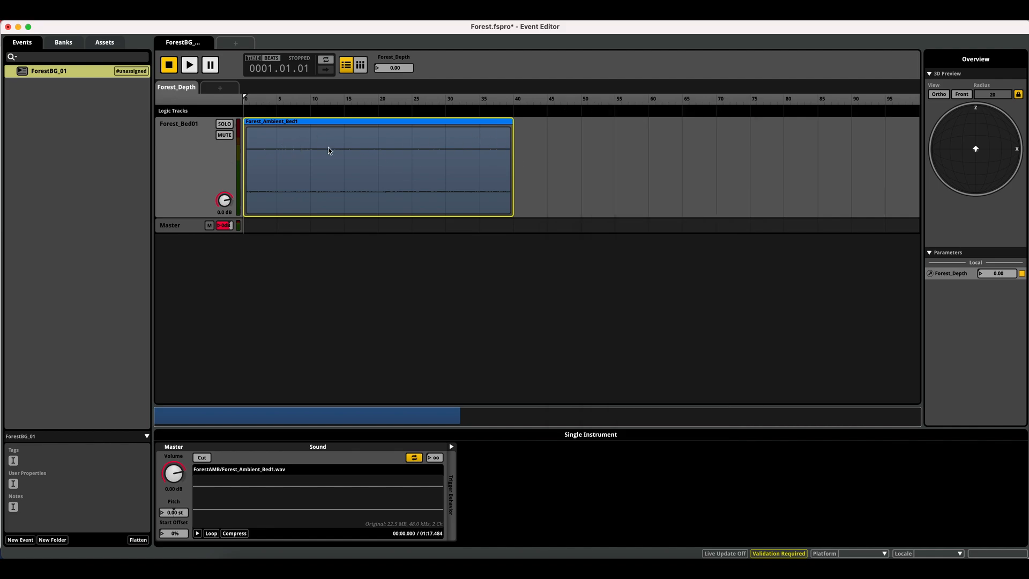
left_click(190, 65)
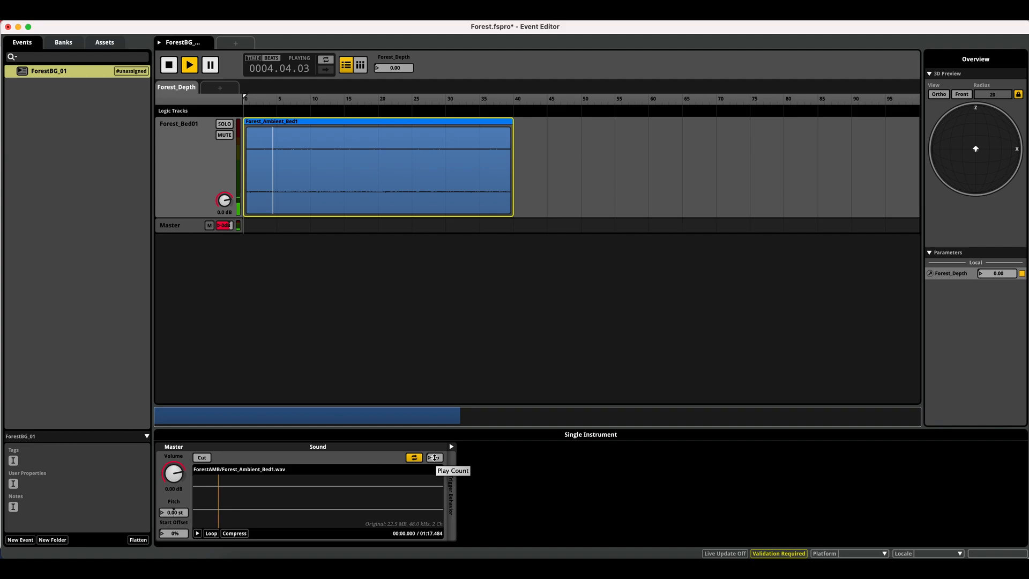
left_click_drag(291, 106, 478, 109)
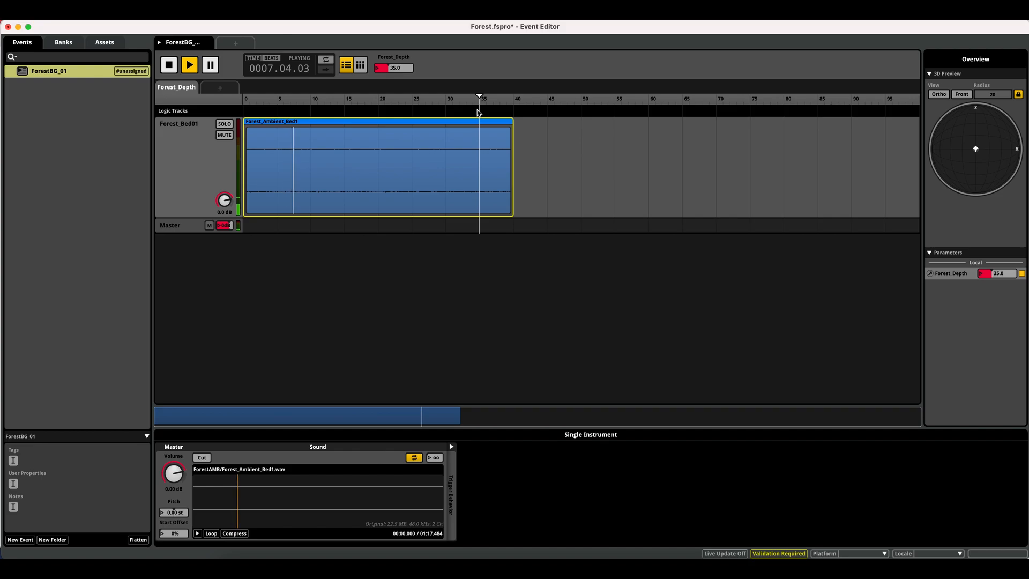
left_click_drag(477, 109, 497, 100)
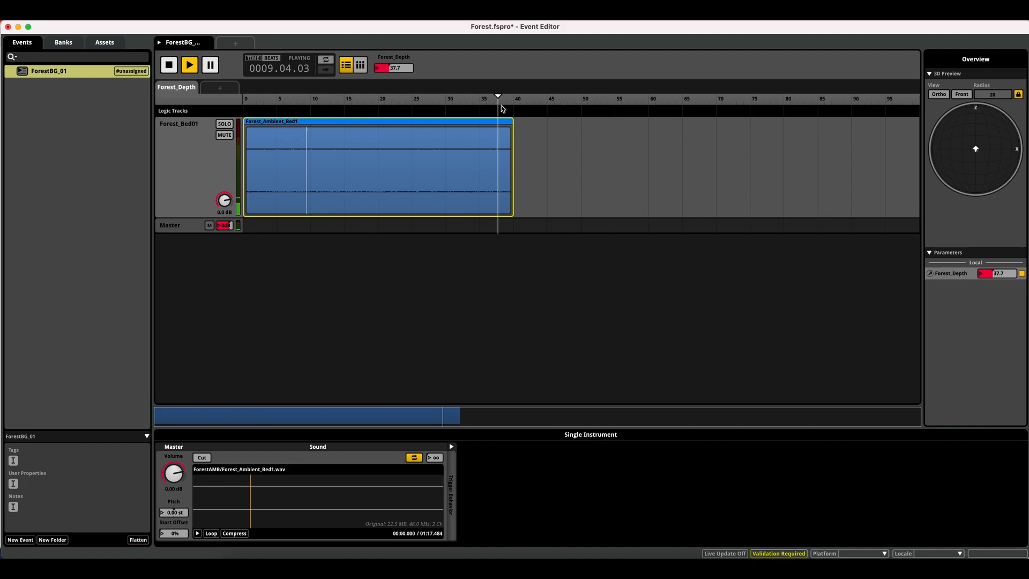
left_click_drag(498, 98, 164, 80)
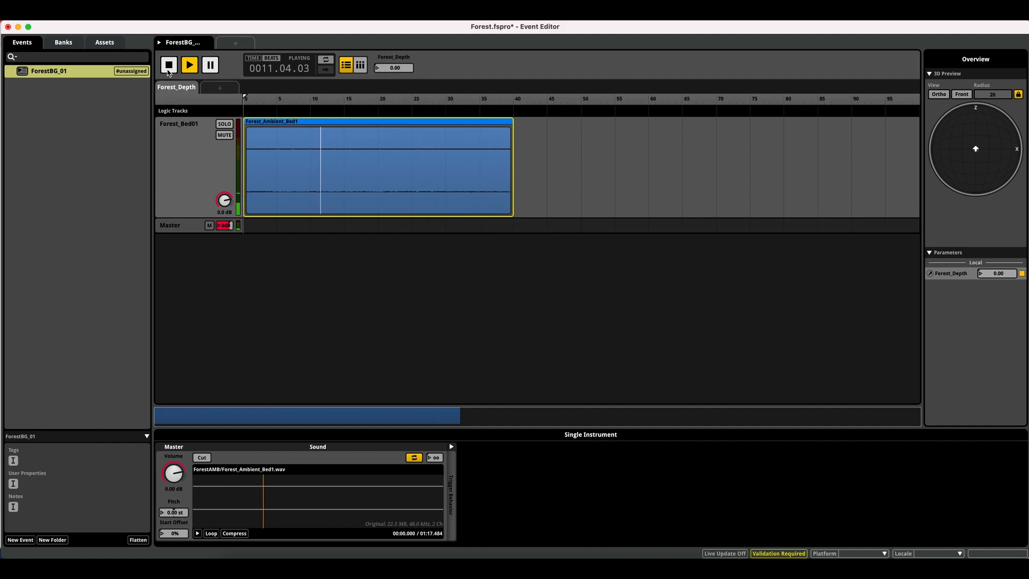
left_click(170, 66)
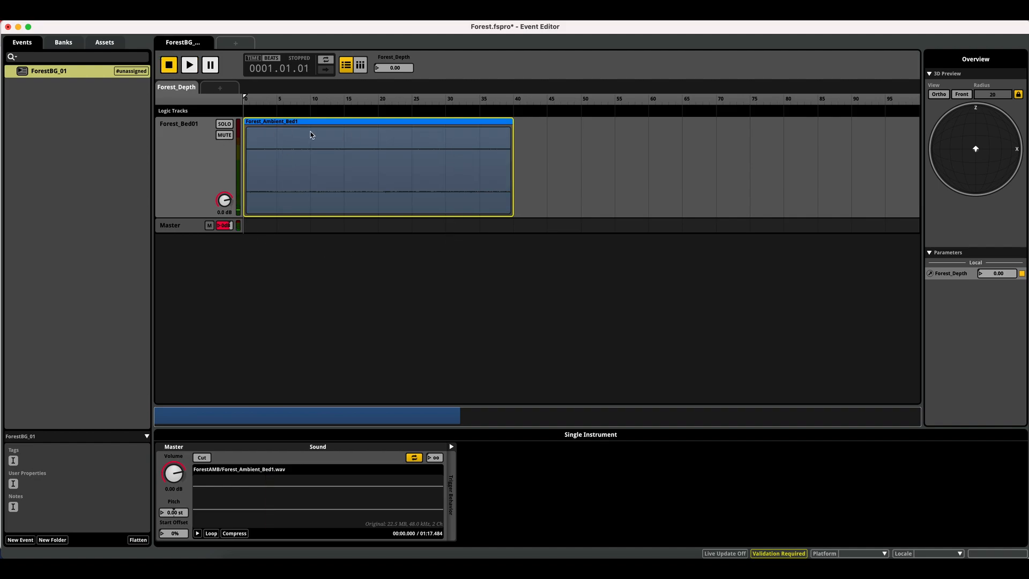
Inspect the Forest_Bed01 and Master track settings, and add two new audio tracks between them.
left_click(203, 170)
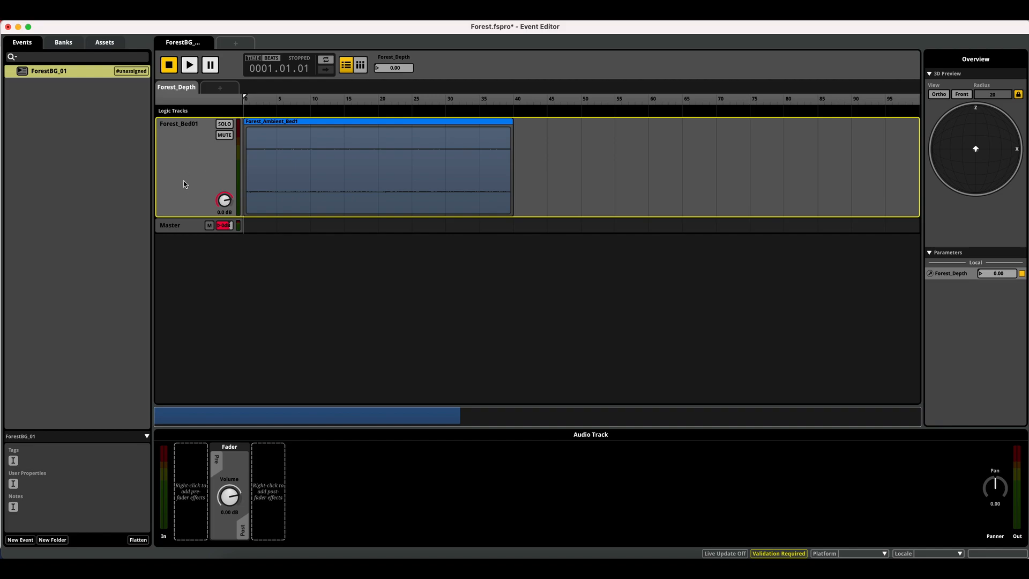
left_click(179, 223)
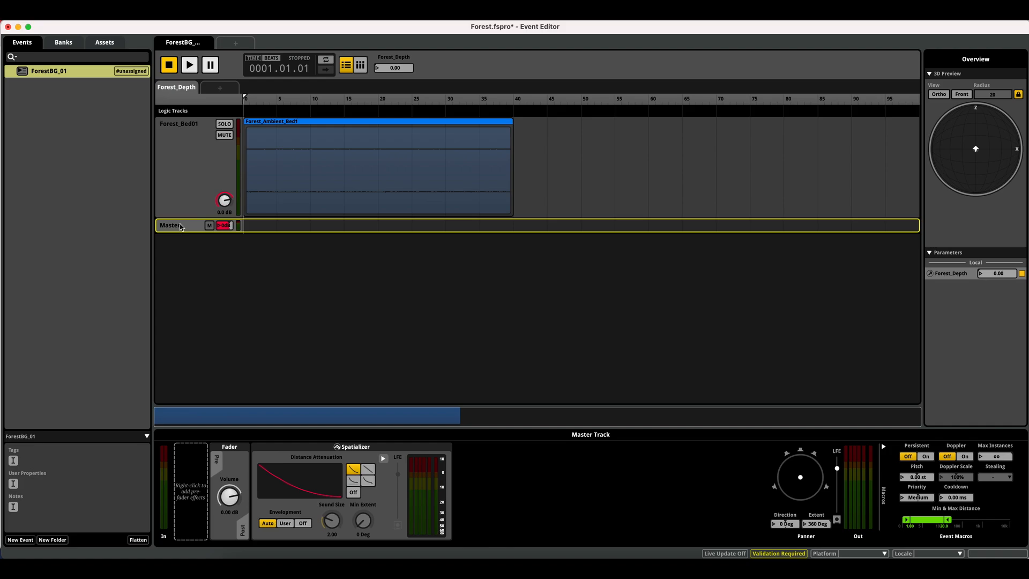
right_click(186, 174)
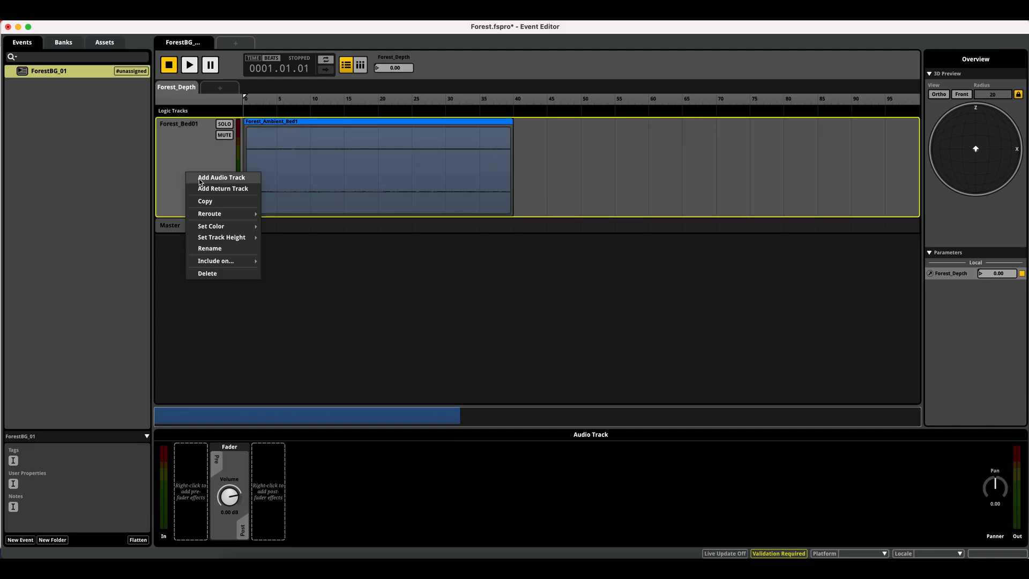
left_click(199, 179)
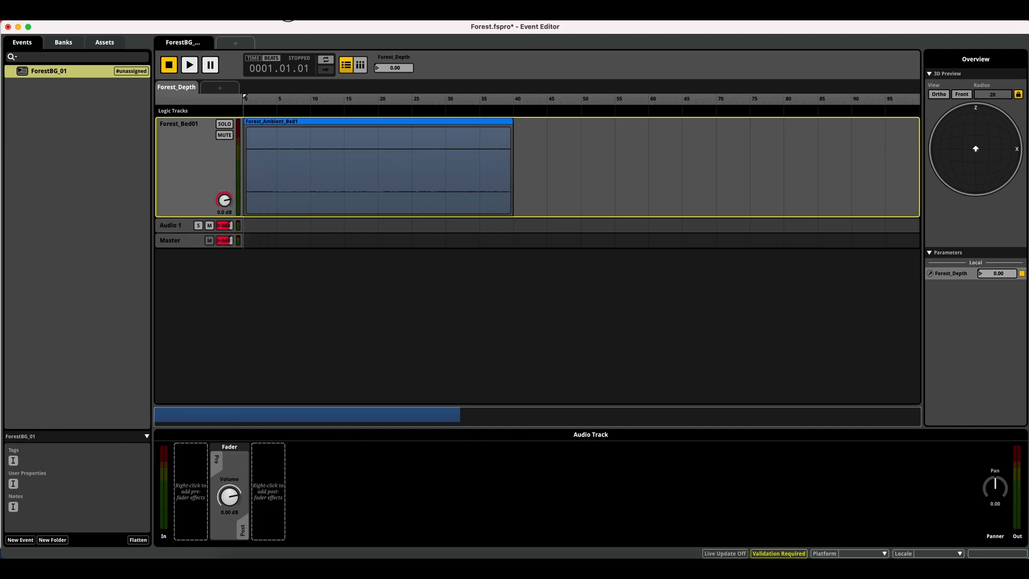
left_click(288, 16)
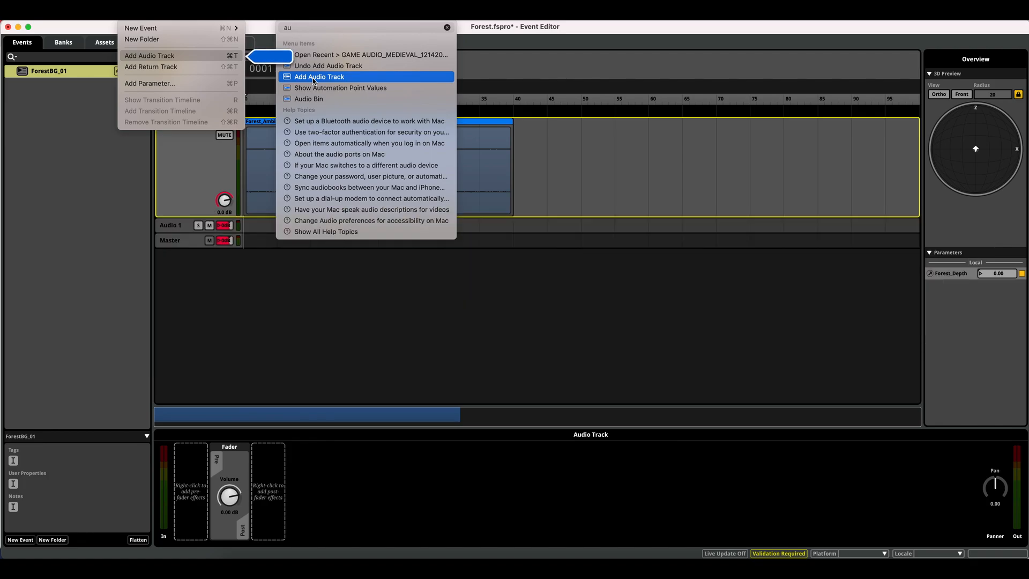
left_click(313, 77)
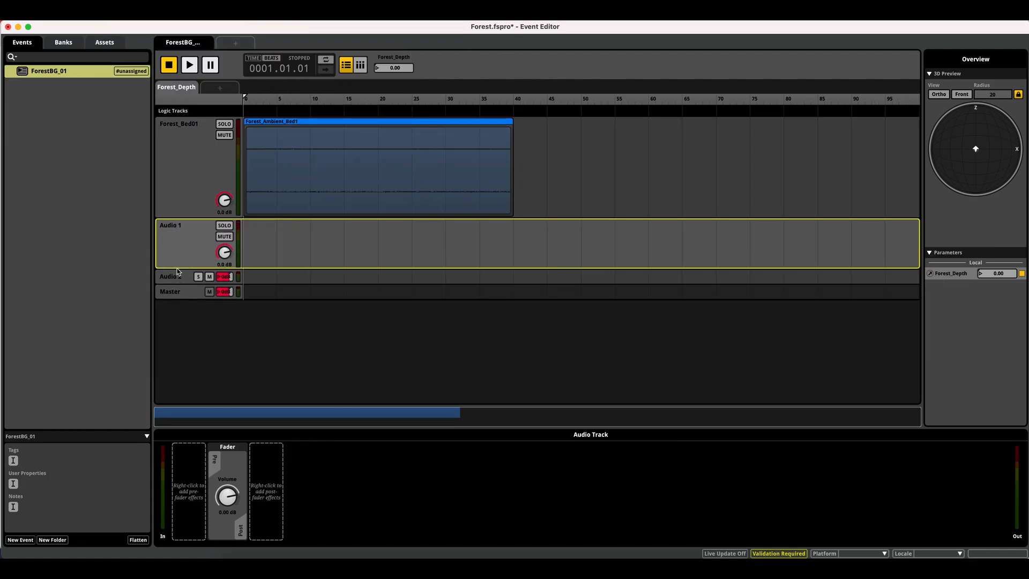
Rename the Audio 1 track Forest_Bed_Low and the event ForestBG.
double_click(178, 226)
type("Forest_Bed_Low")
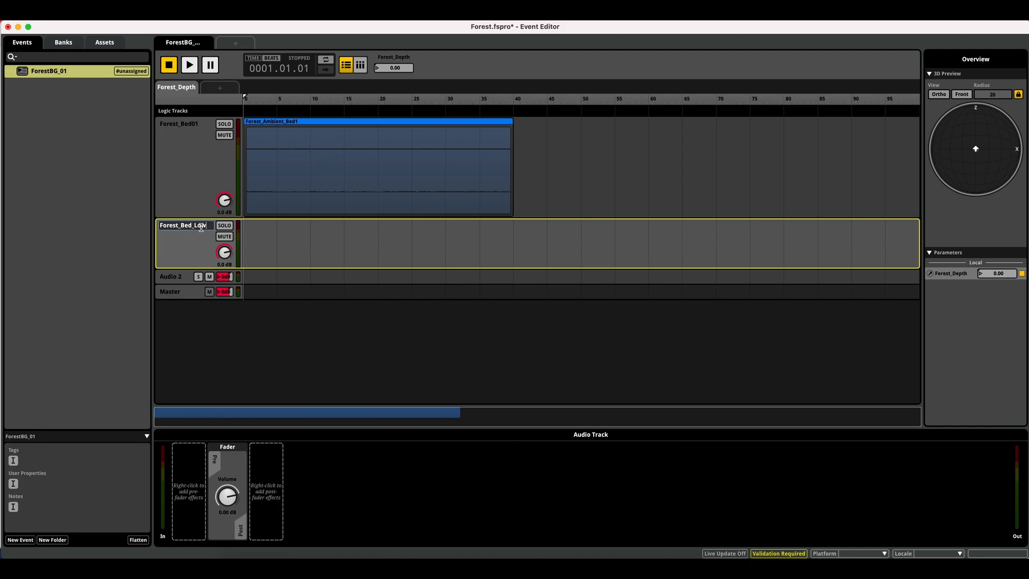
key("Return")
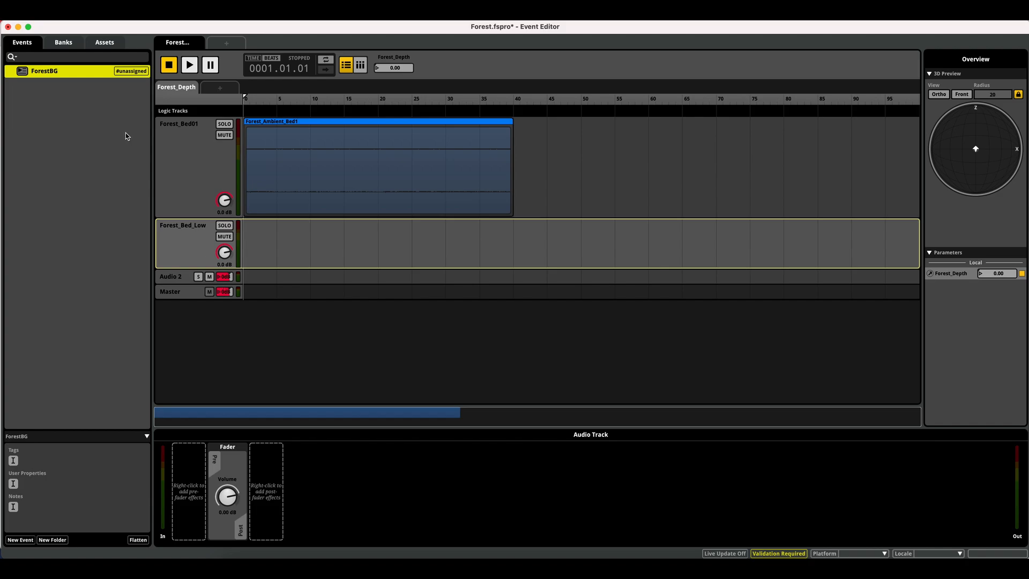
Audition Forest_Bed02.wav and ForestStream_Medium-cm.wav from the ForestAMB asset folder.
left_click(104, 42)
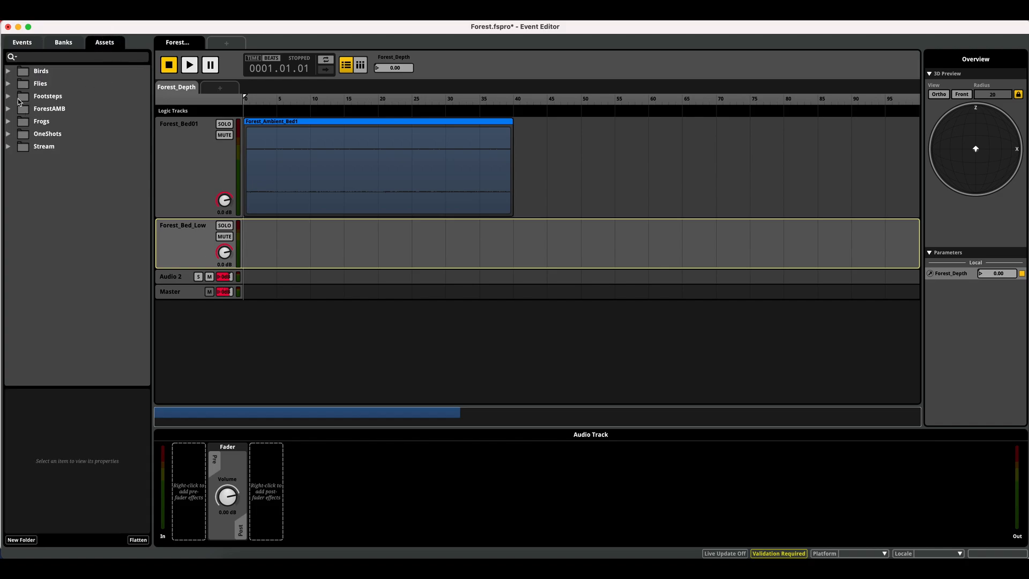
left_click(8, 109)
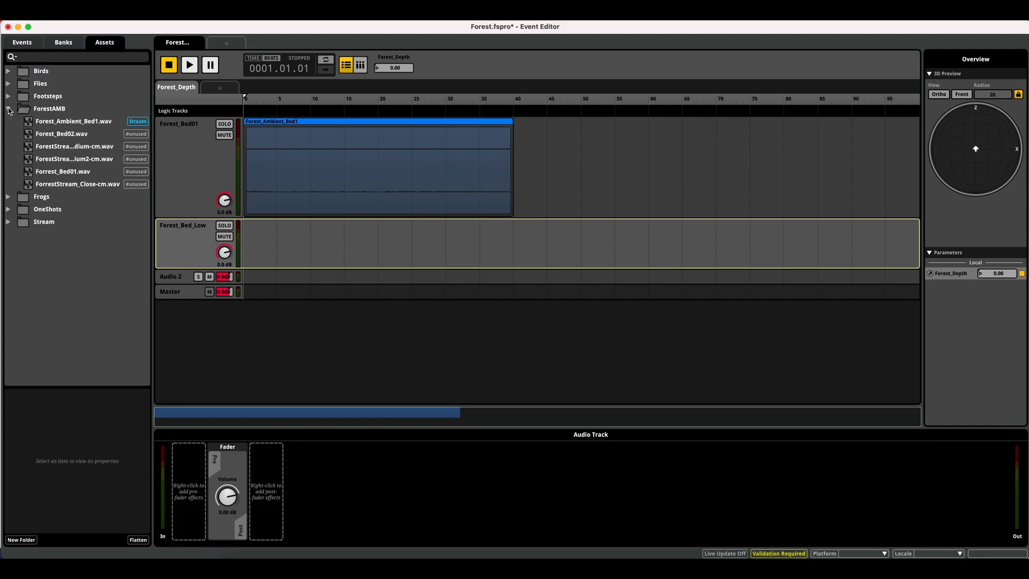
left_click(63, 134)
left_click(10, 528)
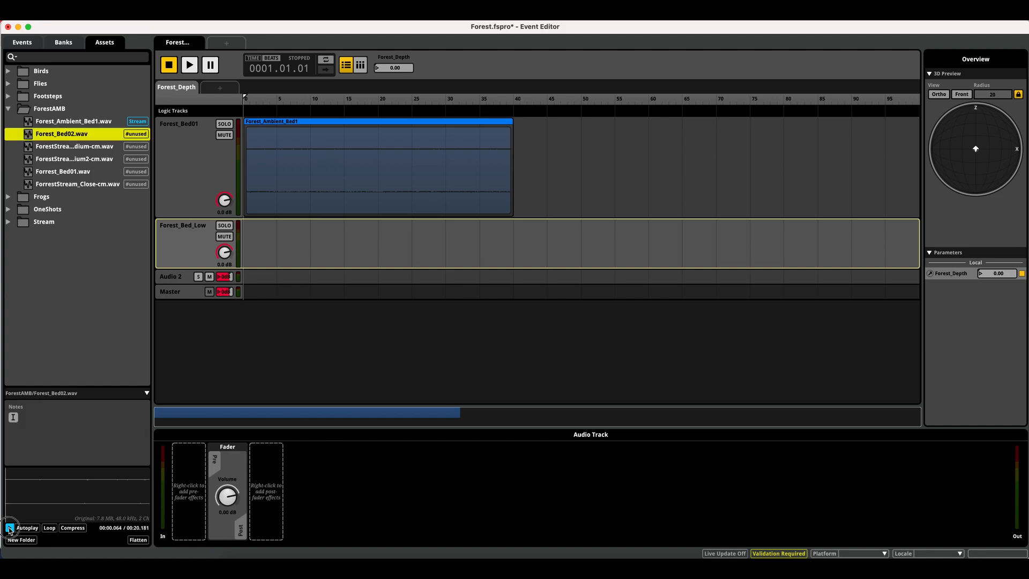
left_click(79, 489)
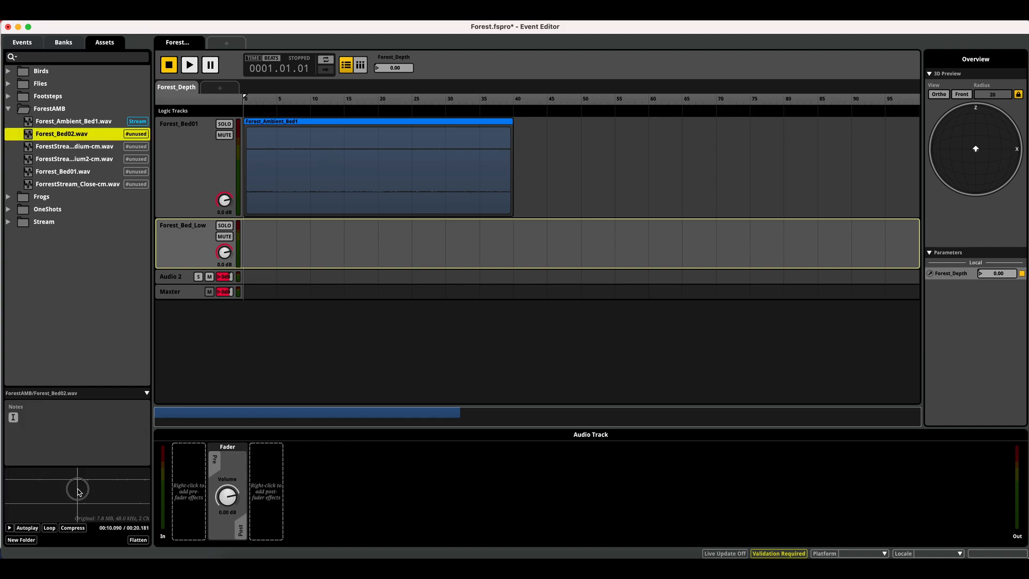
left_click(44, 151)
left_click(54, 483)
left_click(9, 528)
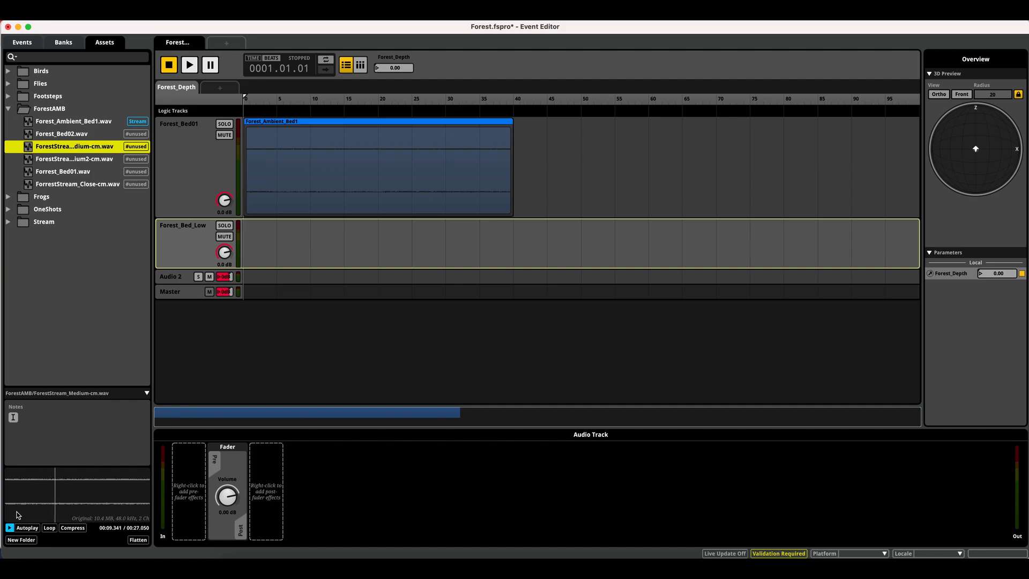
Place Forest_Bed02.wav at the start of the Forest_Bed_Low track and collapse the ForestAMB folder.
left_click(56, 136)
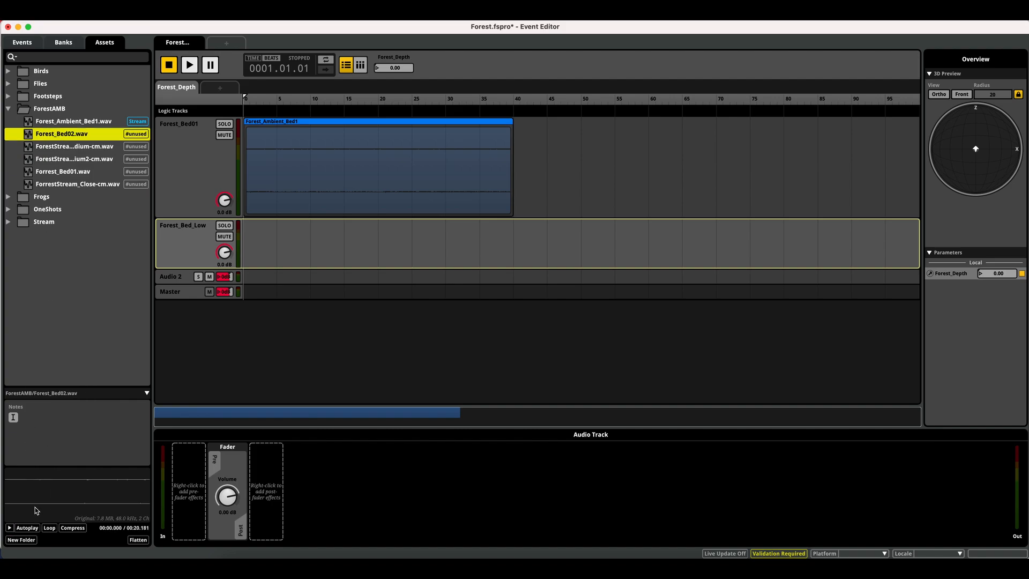
left_click_drag(54, 137, 262, 221)
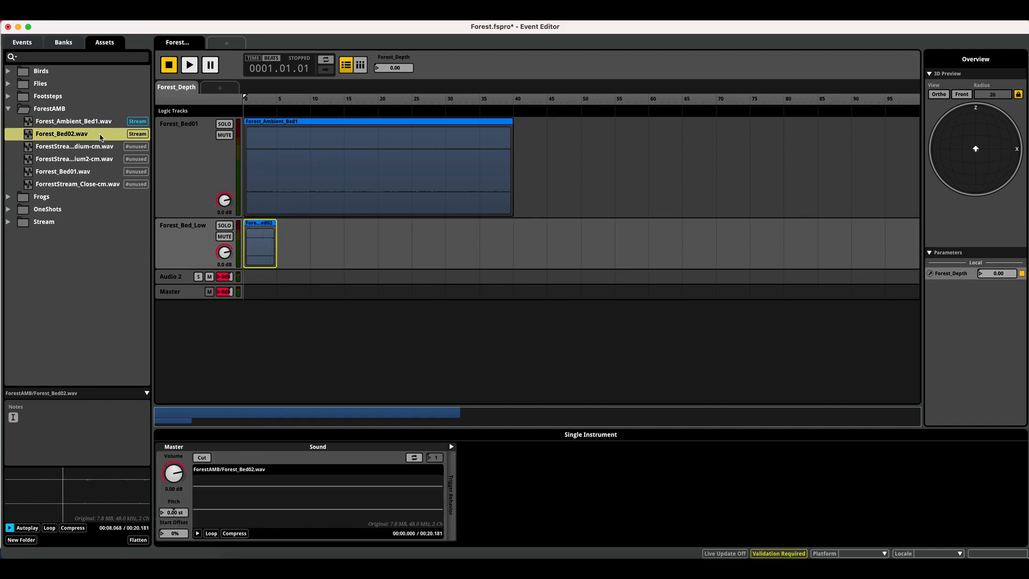
left_click(8, 528)
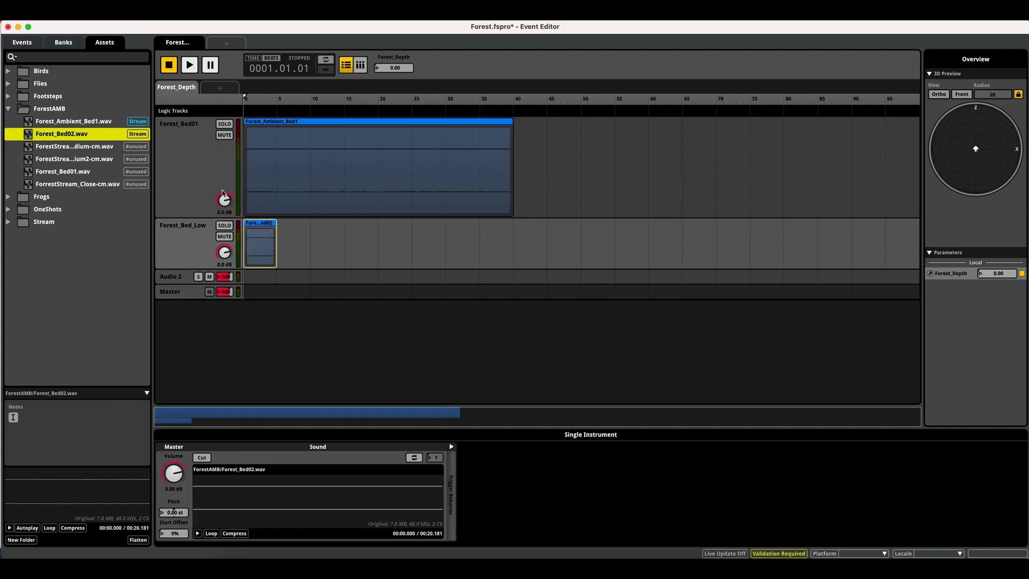
left_click(8, 109)
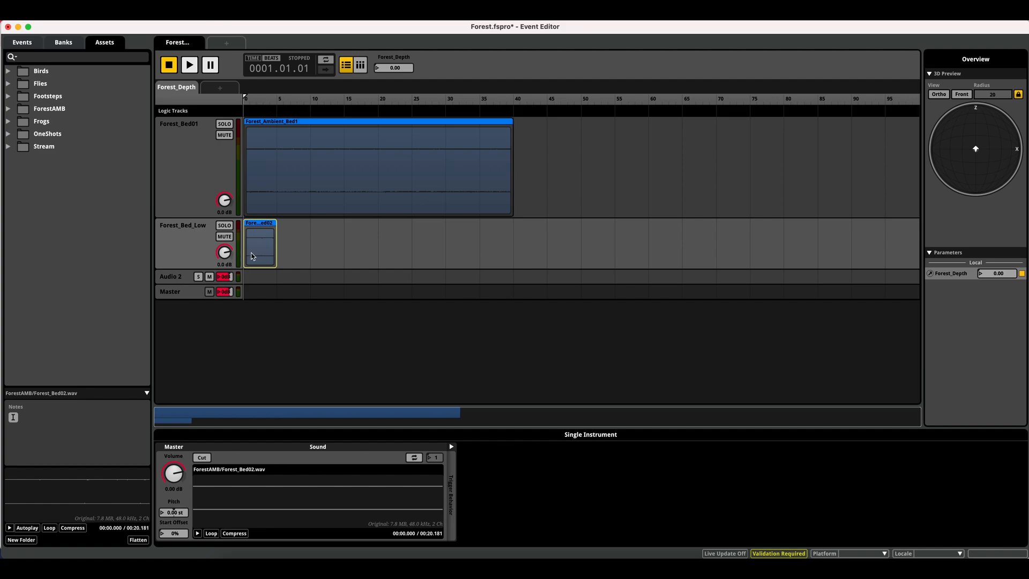
Play the event and compare the Forest_Bed_Low and Forest_Bed01 tracks by soloing each in turn, ending playback.
key("space")
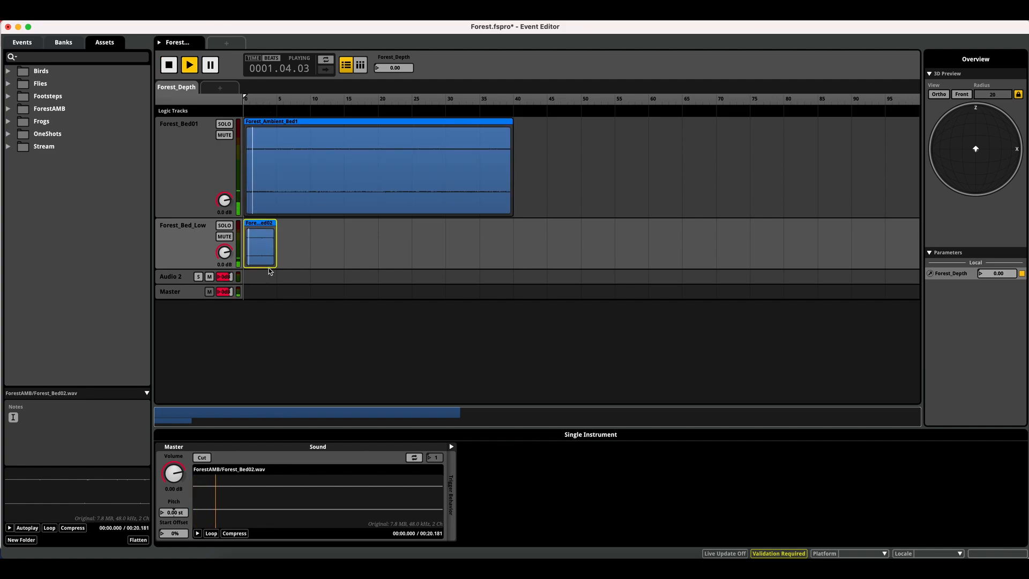
left_click(224, 226)
left_click(225, 225)
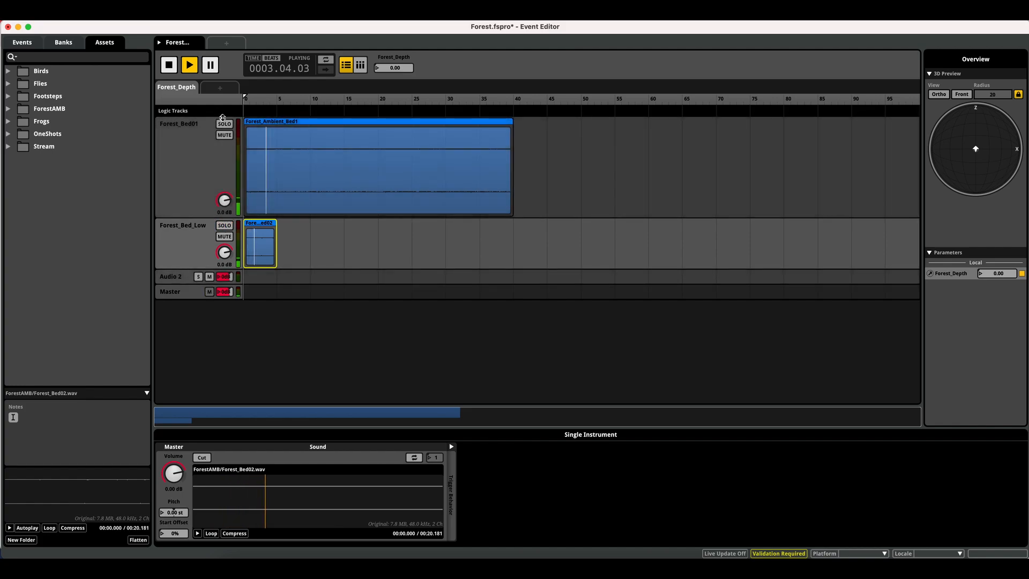
left_click(224, 124)
left_click(224, 124)
left_click(224, 226)
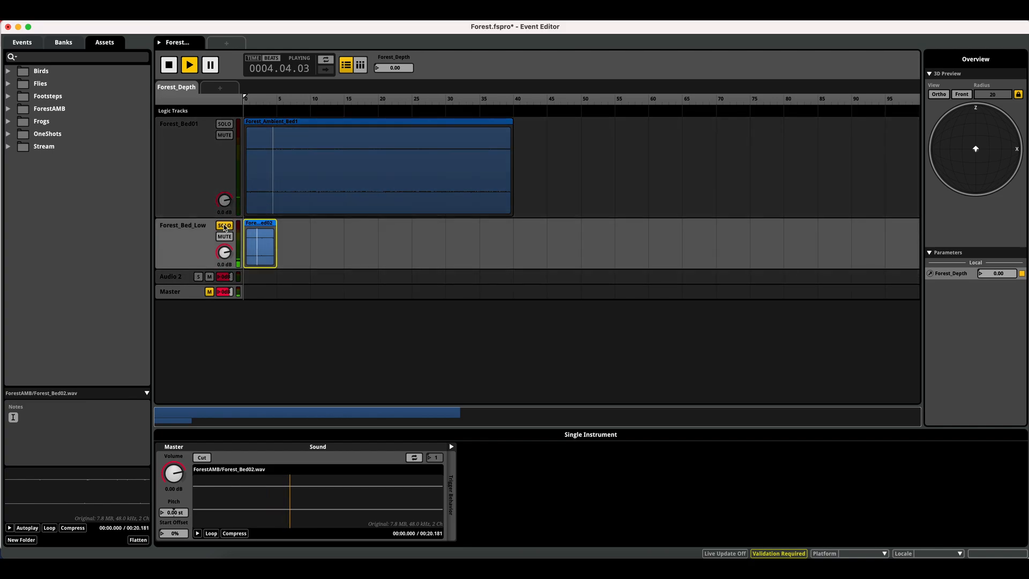
left_click(224, 226)
key("space")
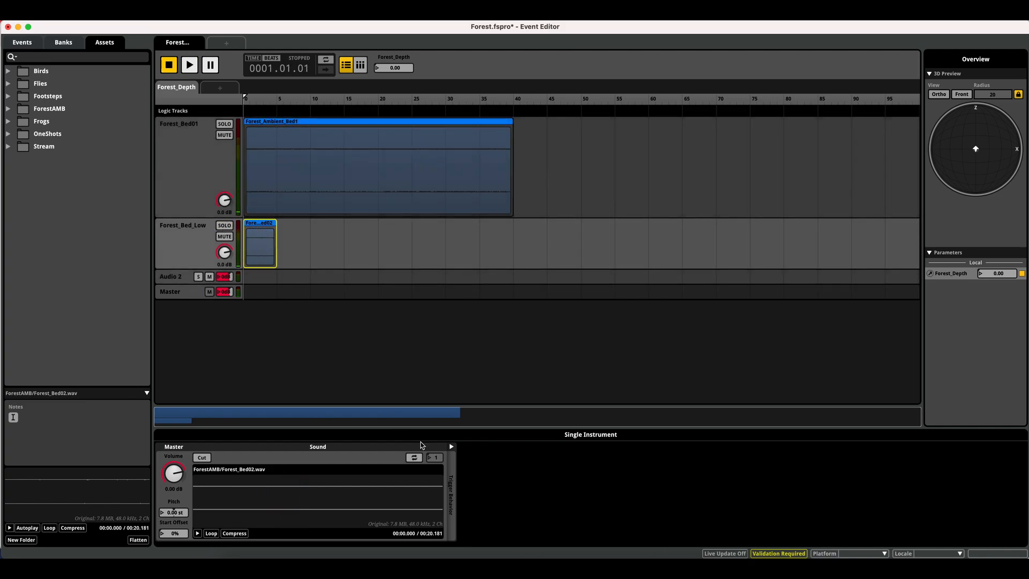
Loop the Forest_Bed02 instrument and stretch it from about 2 to 70 on Forest_Depth, with a fade-in ending at about 6.
left_click(414, 459)
left_click_drag(276, 250, 715, 247)
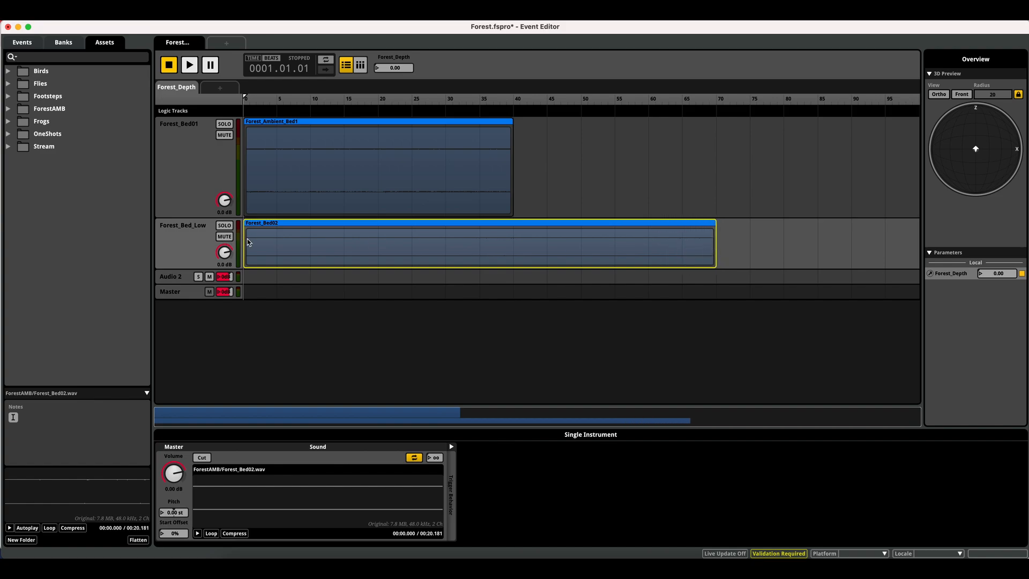
left_click_drag(245, 239, 288, 226)
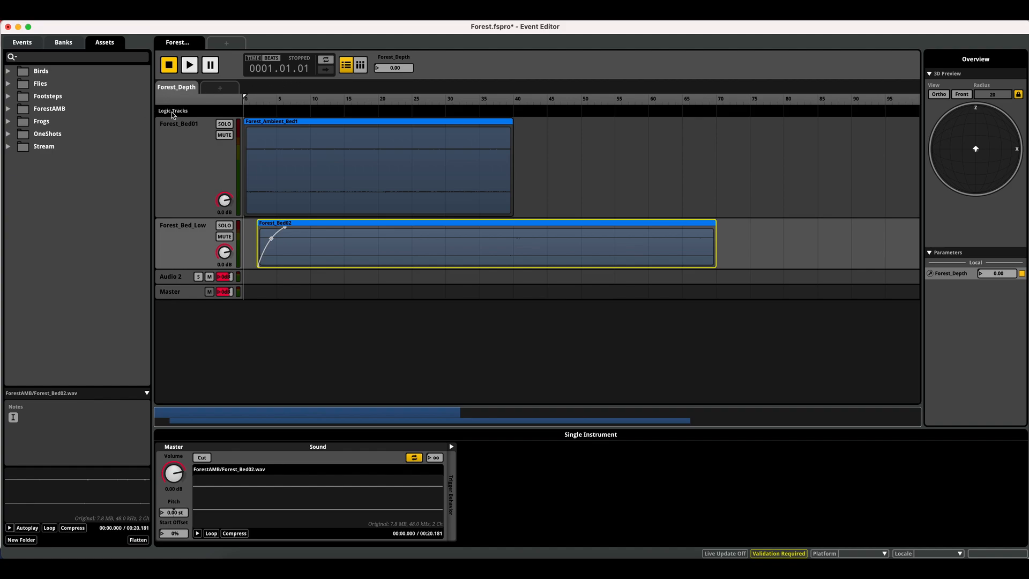
Play the event while raising Forest_Depth to about 6.39, 13.6 and 16.9, ending playback.
key("space")
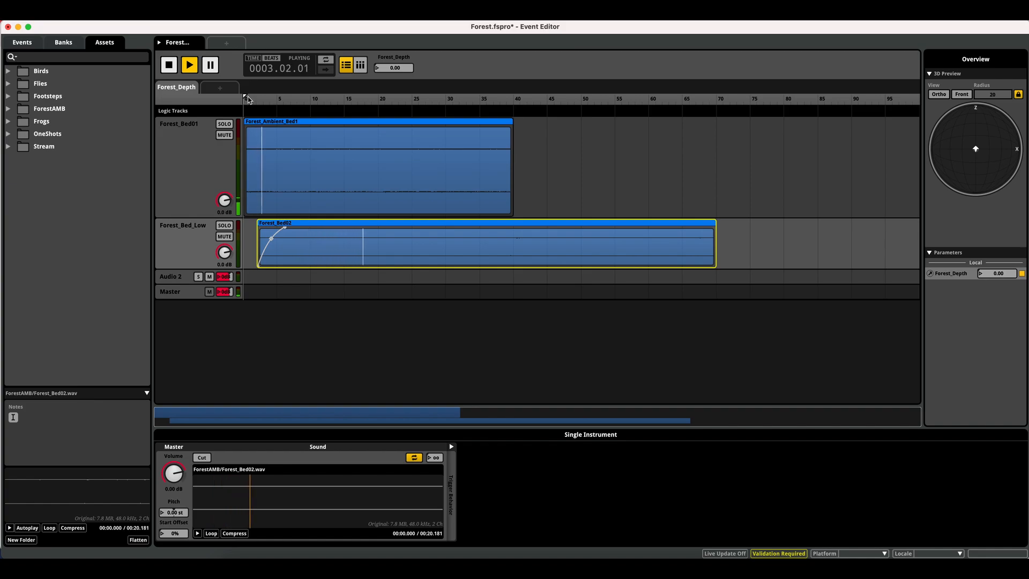
left_click(248, 99)
left_click_drag(248, 98, 287, 100)
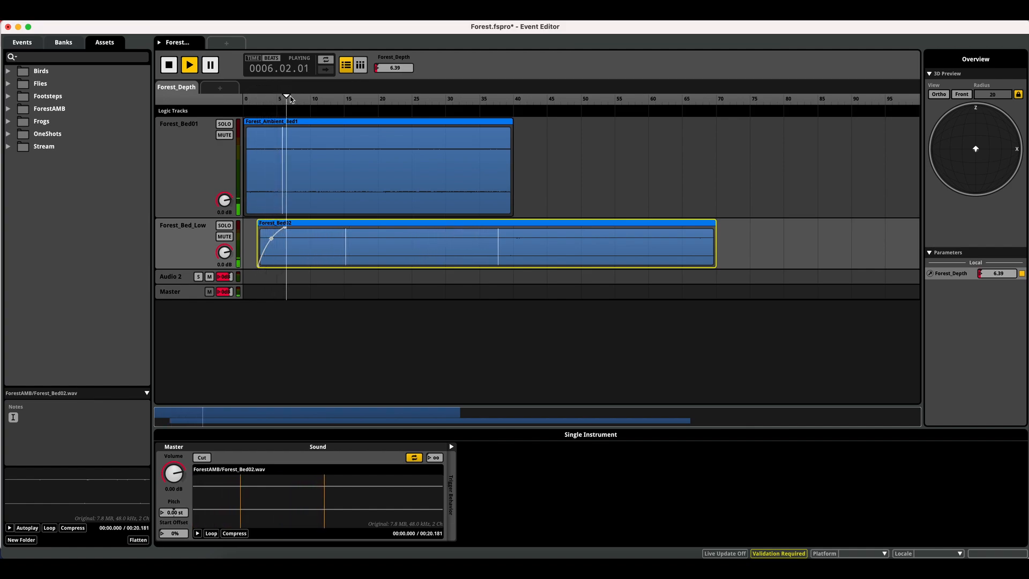
left_click(335, 100)
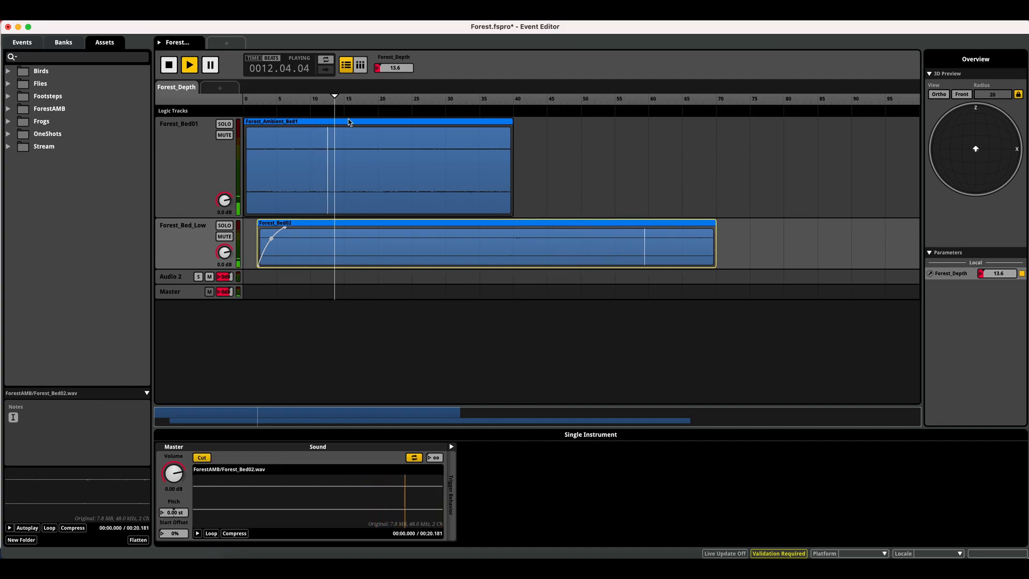
left_click(358, 100)
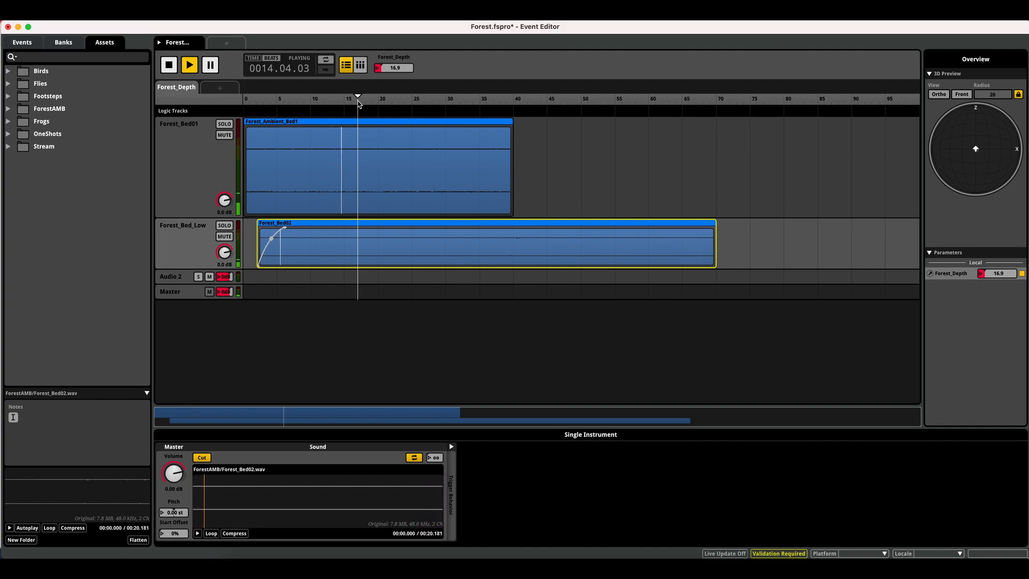
key("space")
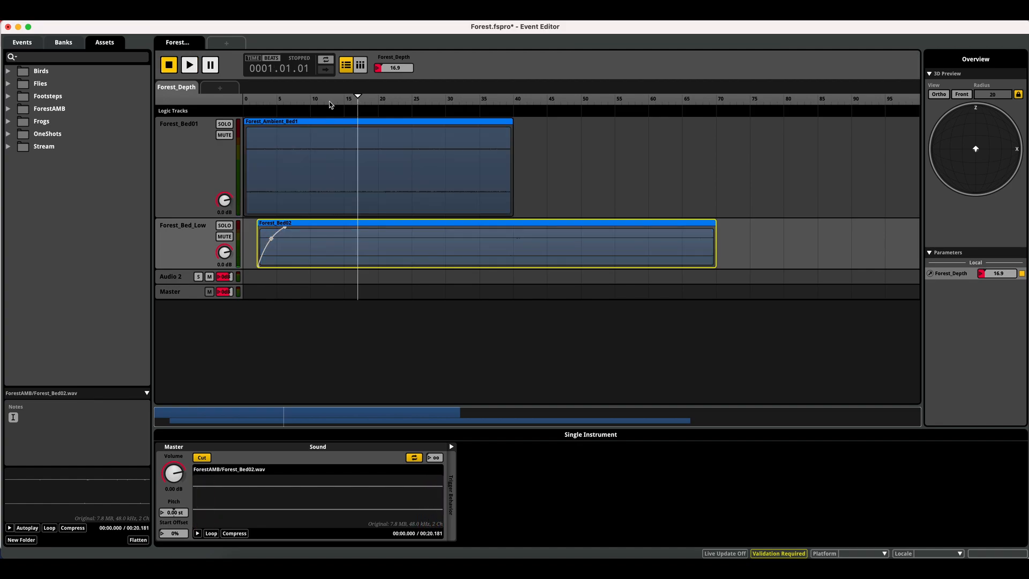
Expand the Audio 2 track and add a scatterer instrument to it.
left_click(186, 279)
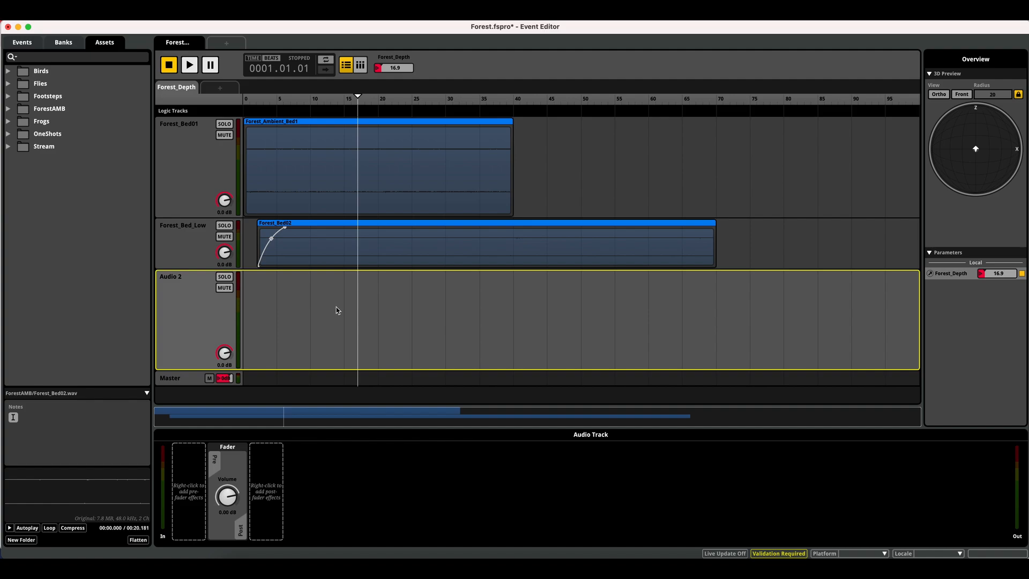
right_click(323, 298)
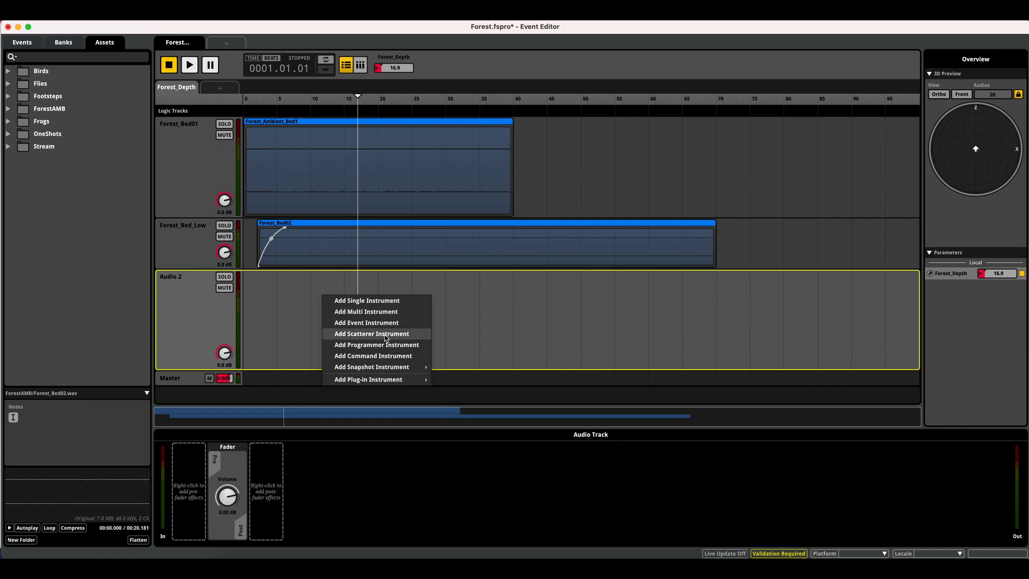
left_click(386, 338)
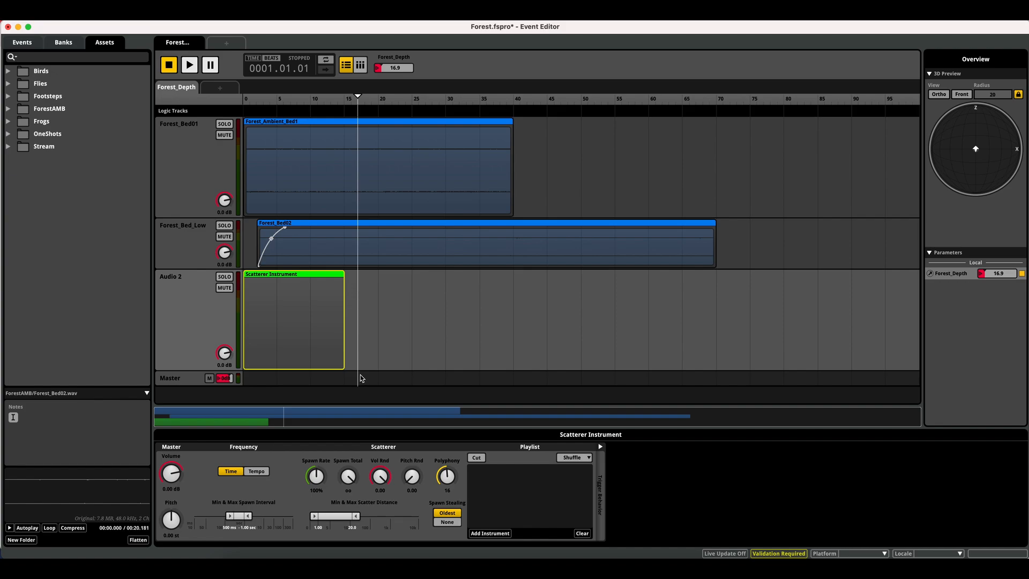
Add the birds_outside_002_wide-cm files from 01 to 16 to the scatterer playlist and set Forest_Depth to about 4.46.
left_click(8, 71)
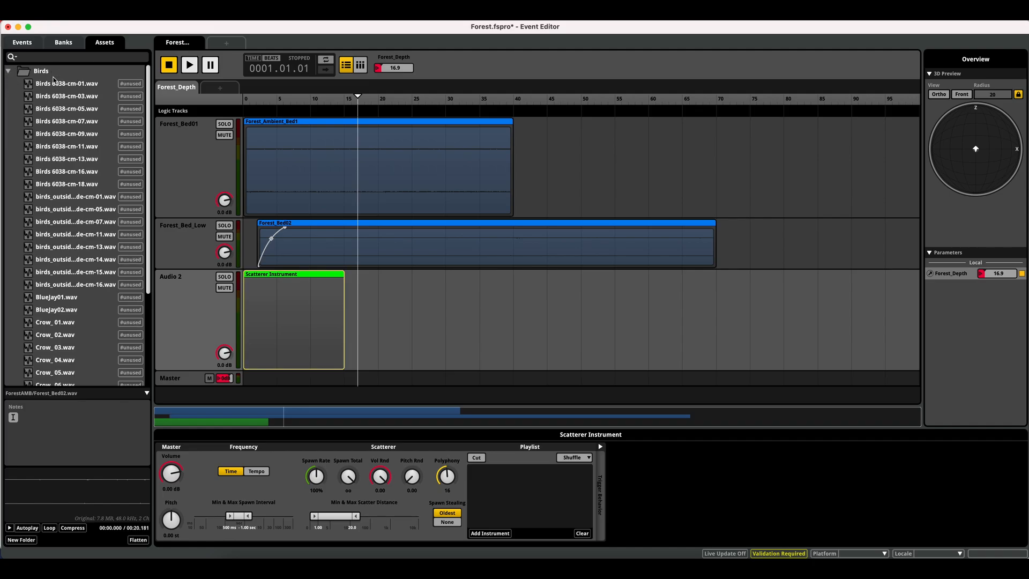
left_click(66, 197)
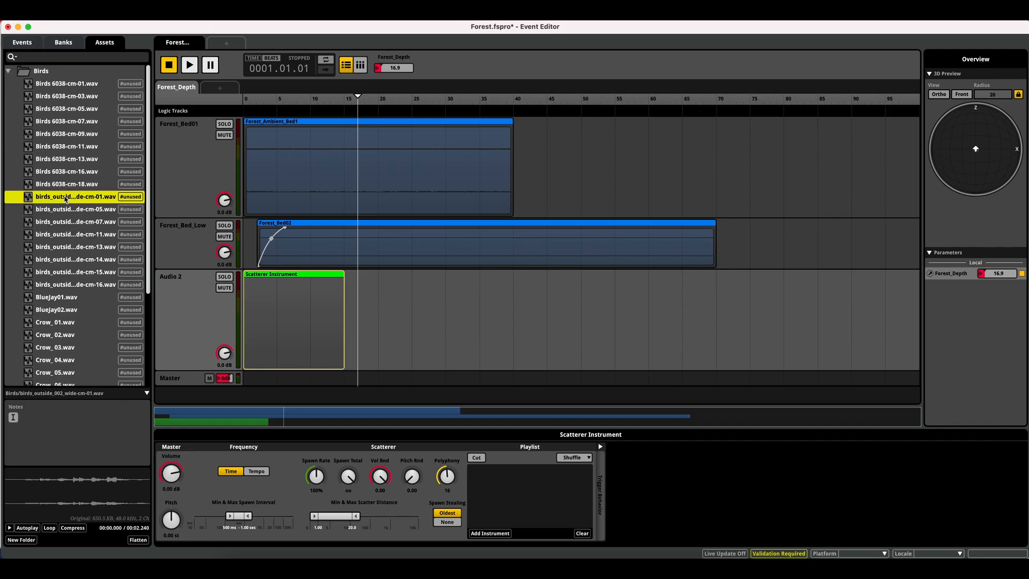
left_click(9, 528)
left_click(46, 285, "shift")
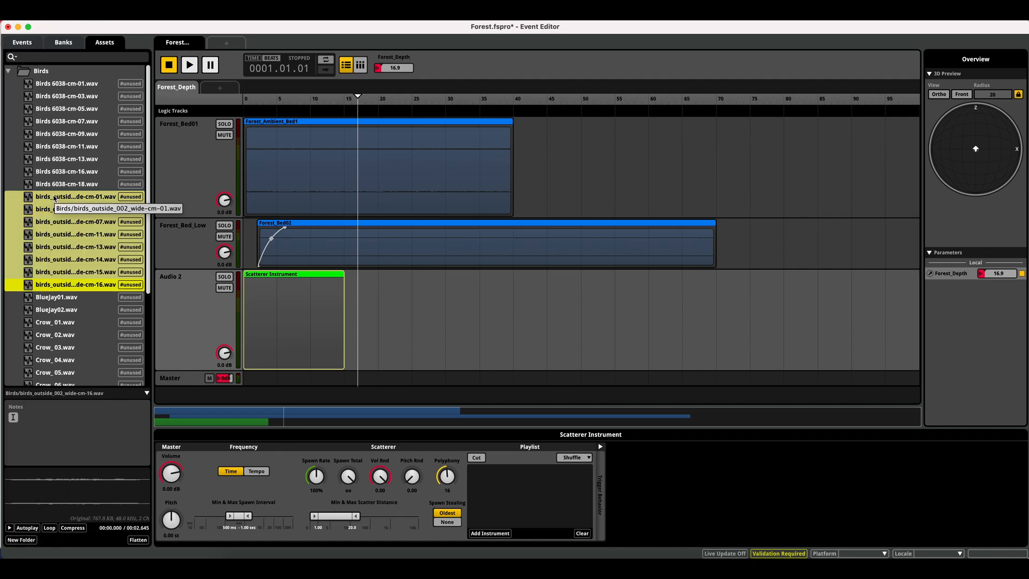
left_click_drag(54, 197, 523, 488)
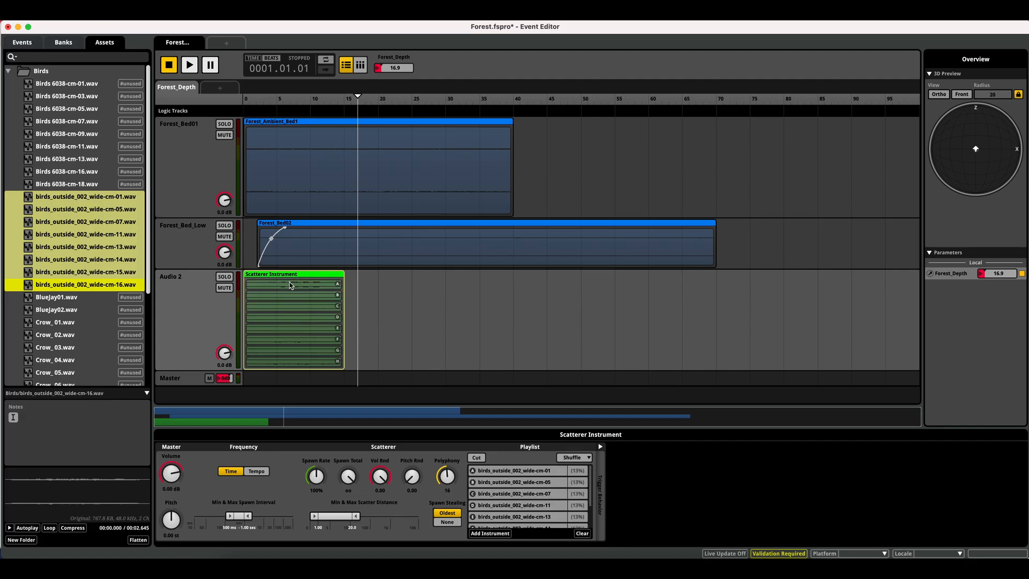
left_click(273, 275)
Audition the birds_outside_002_wide-cm sounds in the scatterer playlist one by one, from 01 through 13.
left_click(505, 471)
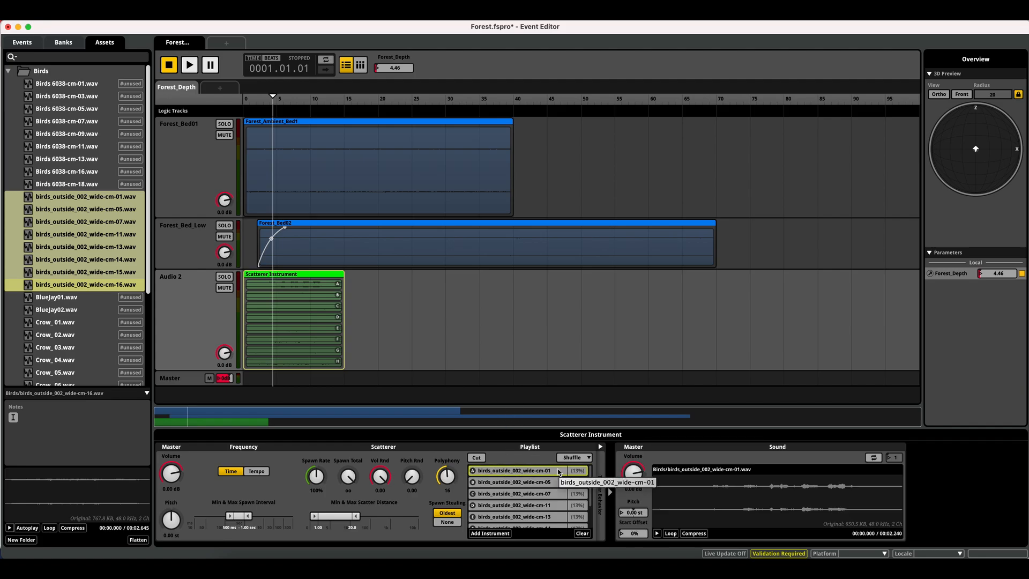
left_click(657, 533)
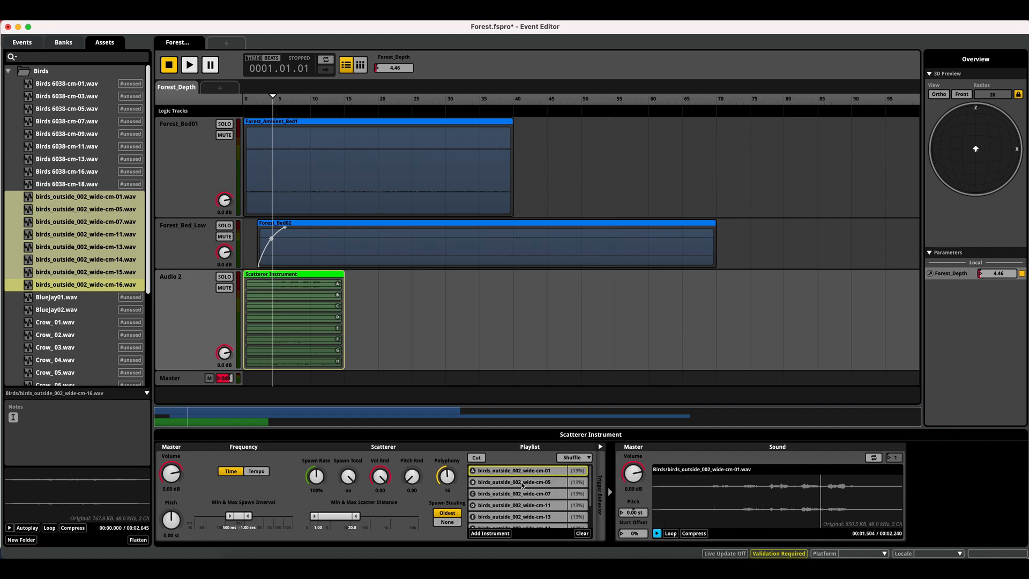
left_click(523, 483)
left_click(657, 533)
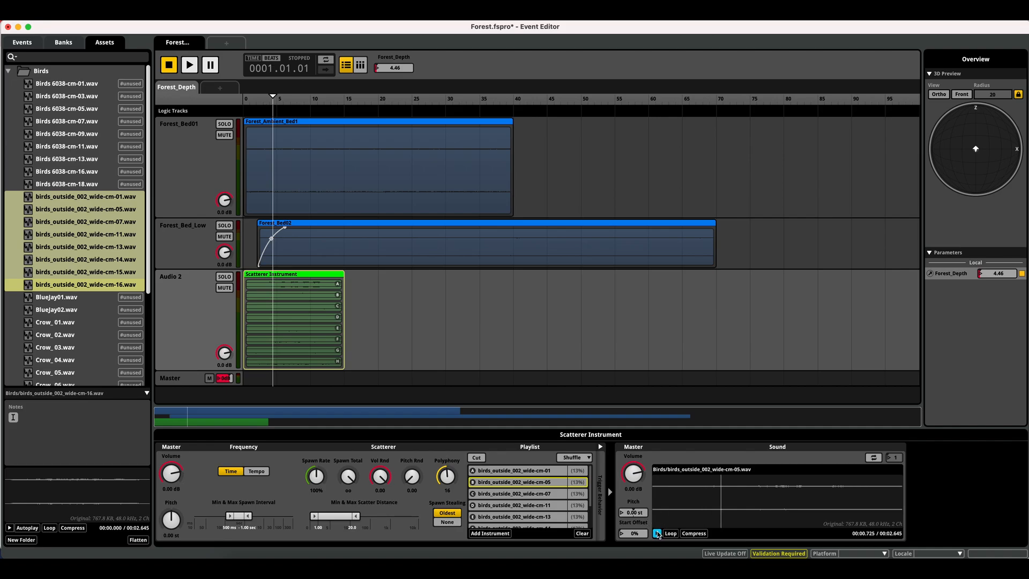
left_click(542, 495)
left_click(657, 533)
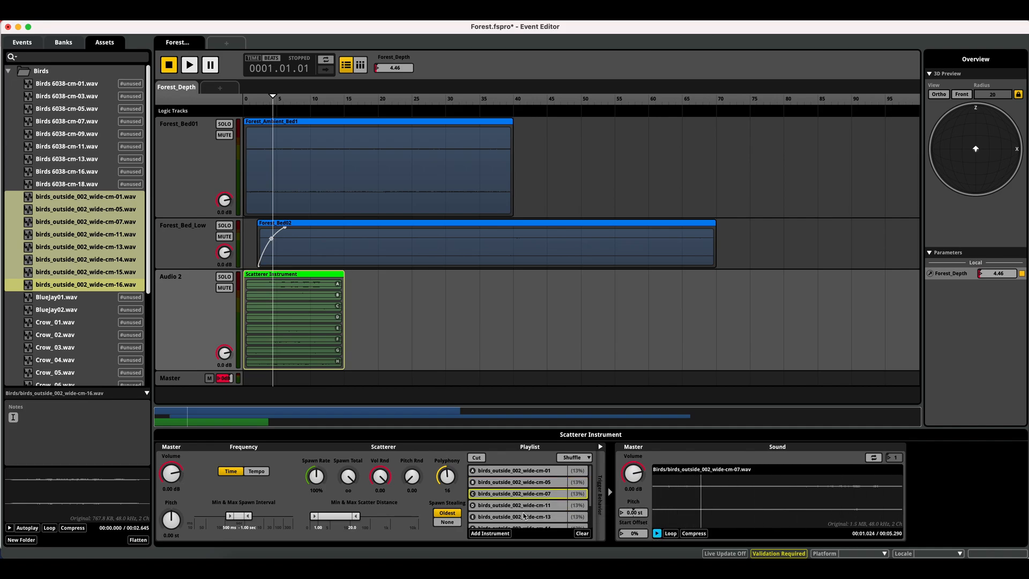
left_click(526, 506)
left_click(657, 533)
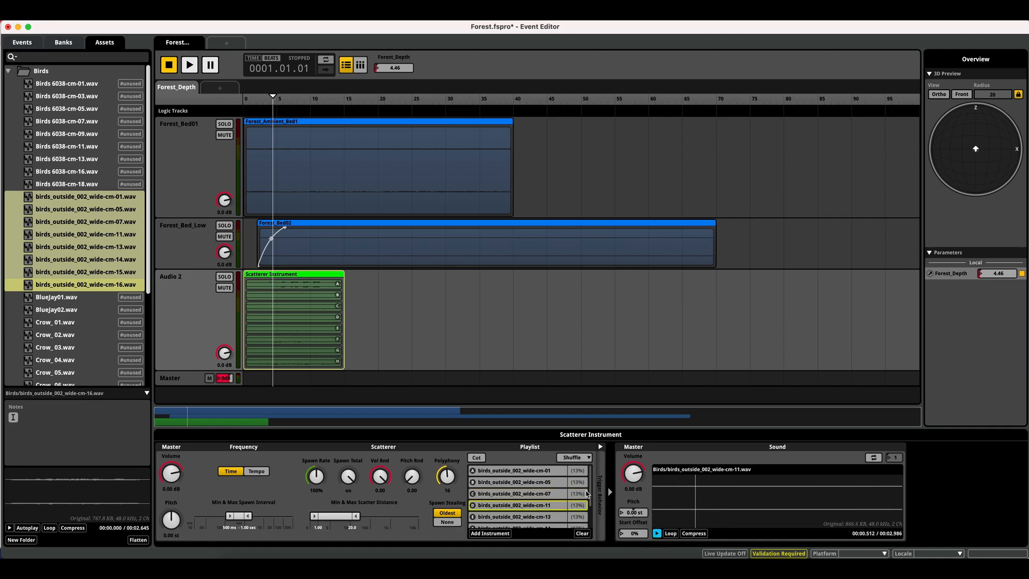
scroll(585, 496, "down", 3)
left_click(525, 487)
left_click(657, 534)
key("Down")
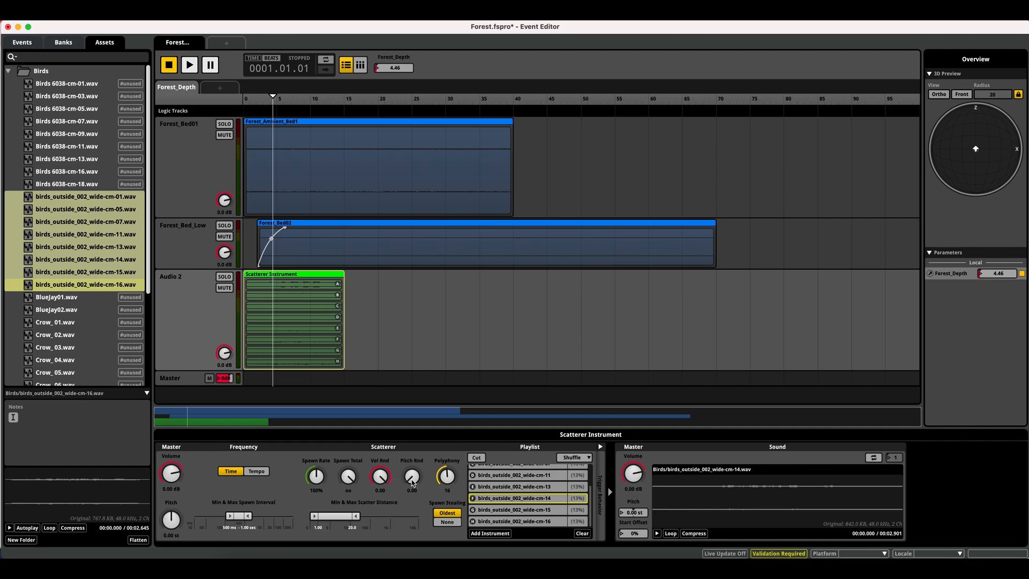
Set the scatterer's pitch randomization to 24.0 and play the event with Audio 2 soloed.
left_click_drag(411, 477, 411, 476)
left_click(223, 277)
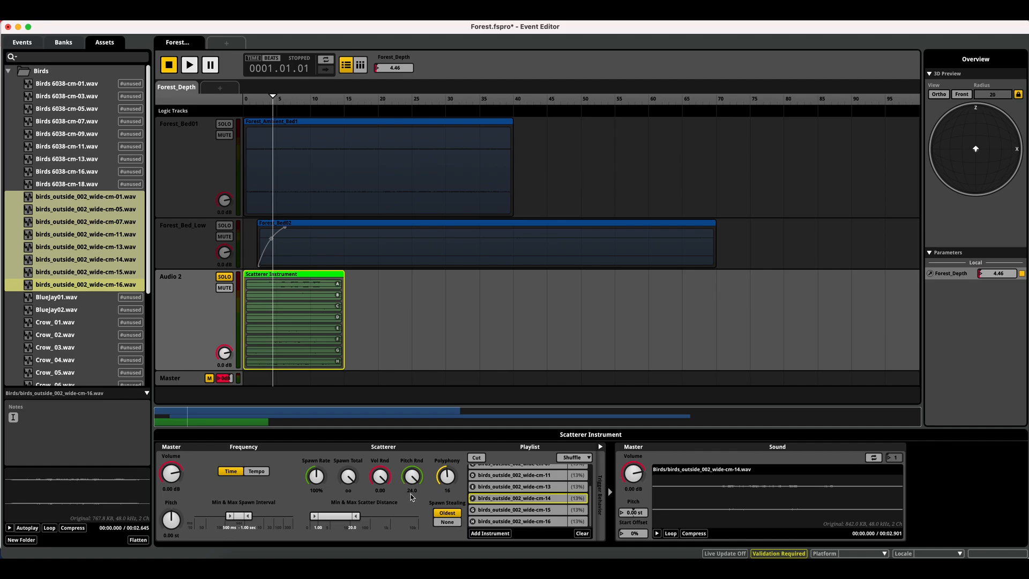
left_click(191, 65)
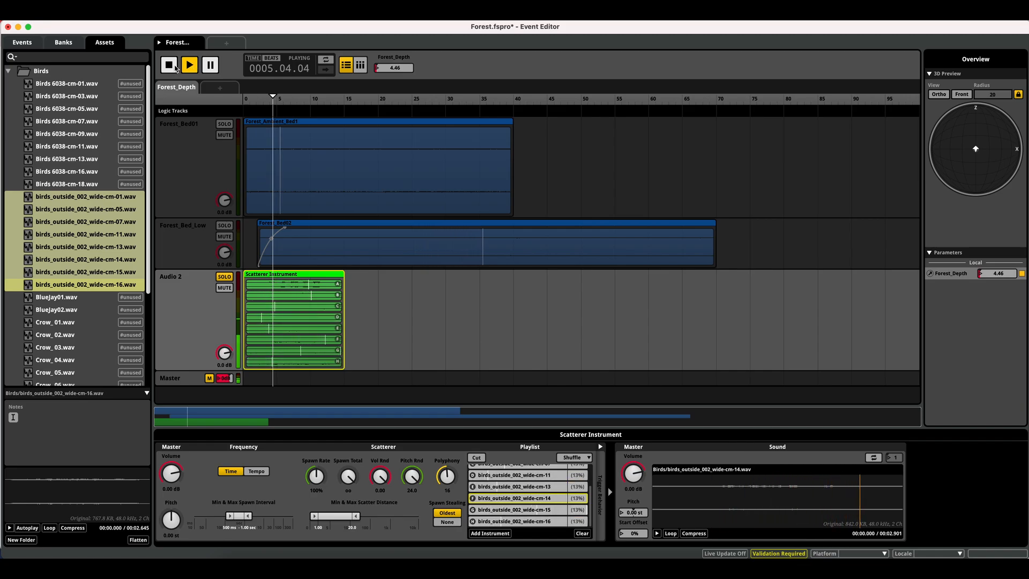
Stop playback and set the scatterer's pitch randomization to 0.45, maximum scatter distance to 30.0 and maximum spawn interval to 5.50 sec.
key("space")
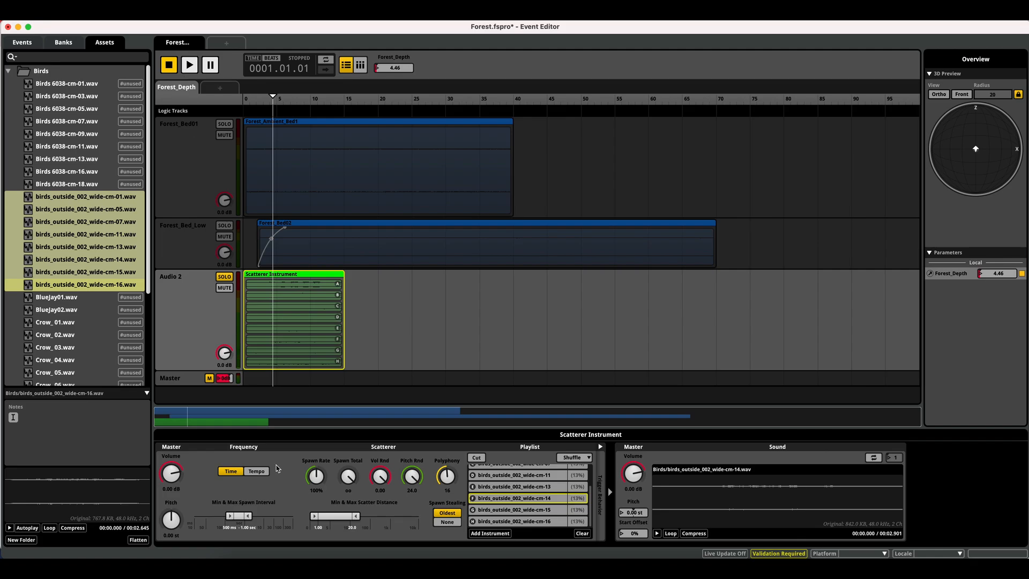
left_click_drag(414, 484, 409, 476)
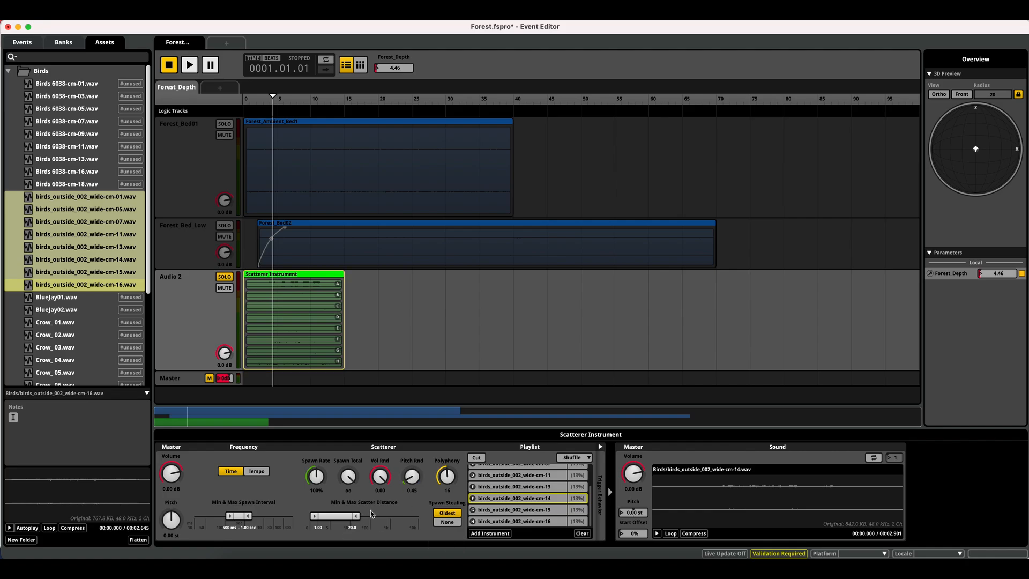
left_click_drag(355, 516, 358, 516)
left_click_drag(248, 516, 259, 515)
Play the event with Forest_Depth at 0.00 and raise the scatterer's maximum scatter distance to 50.0.
left_click(192, 69)
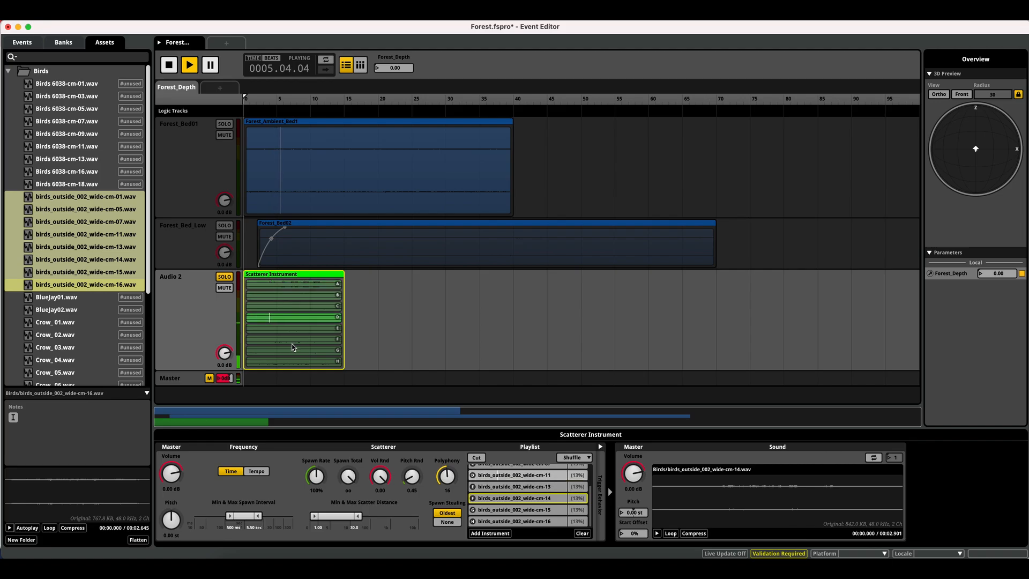
left_click_drag(357, 515, 363, 516)
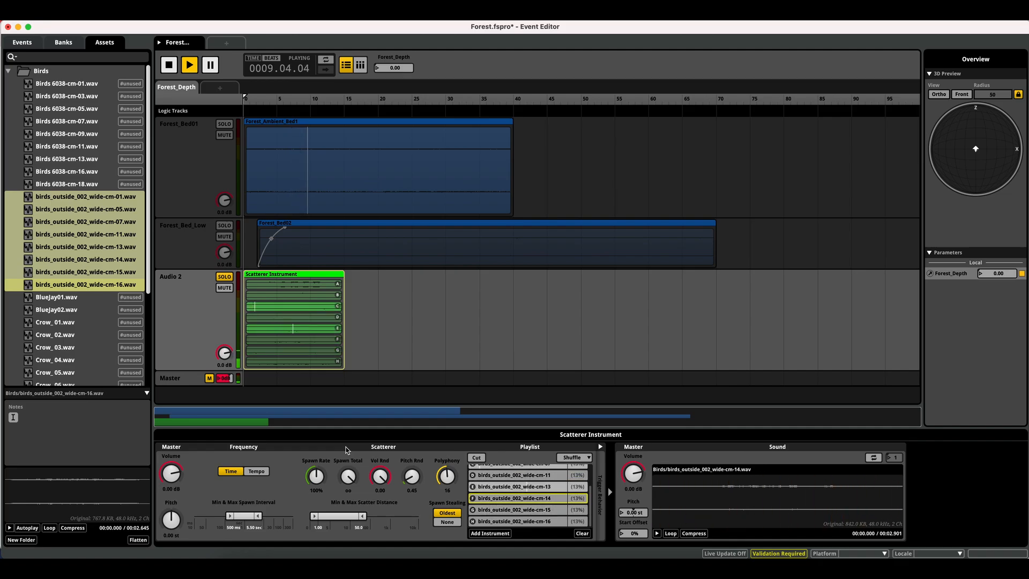
key("space")
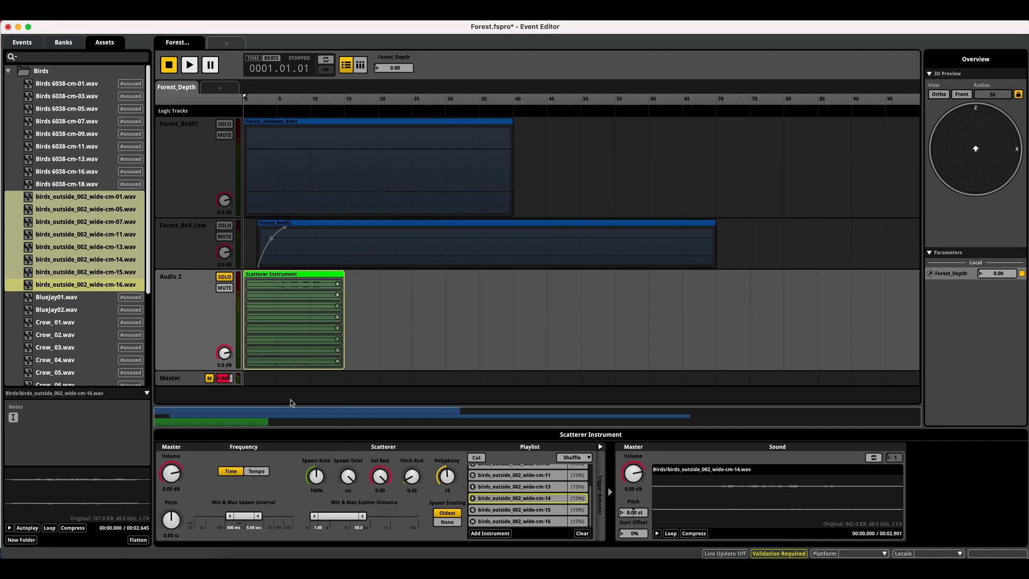
Extend the scatterer instrument to about 30 on the Forest_Depth sheet and unsolo Audio 2.
left_click_drag(343, 320, 441, 320)
left_click(223, 278)
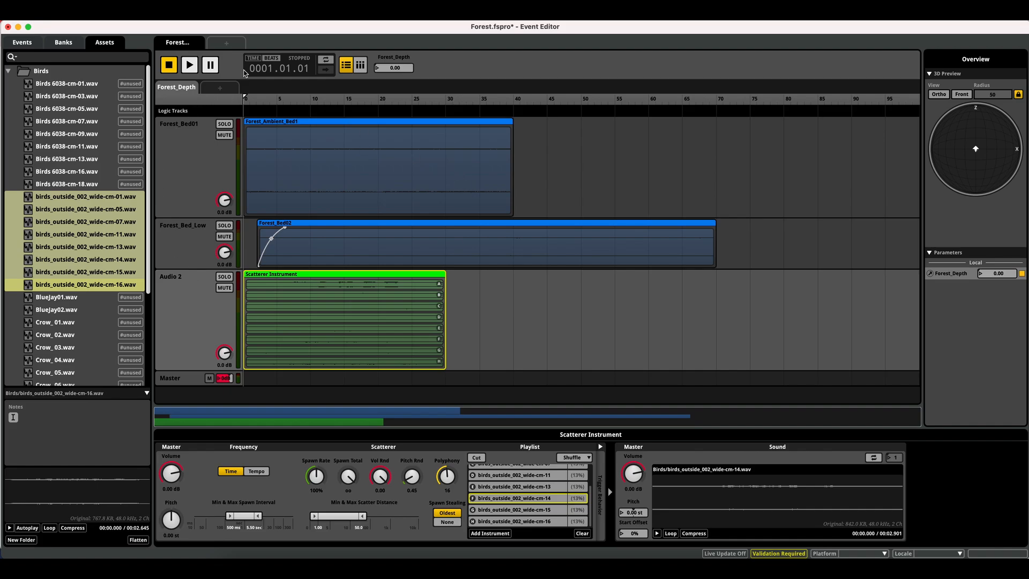
Play the full event and lower the Audio 2 track's volume to about -1.5 dB.
left_click(199, 69)
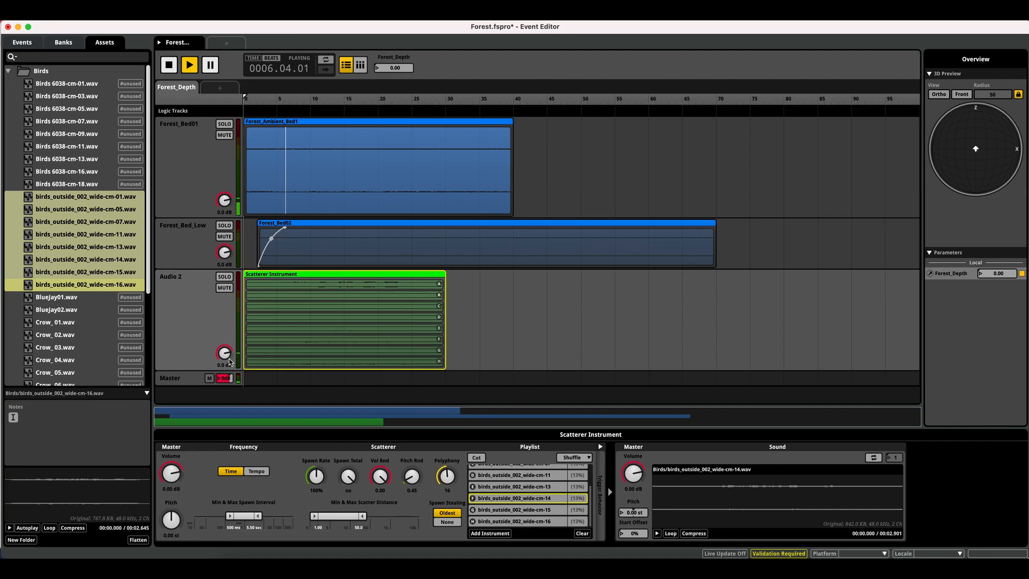
left_click_drag(225, 353, 226, 357)
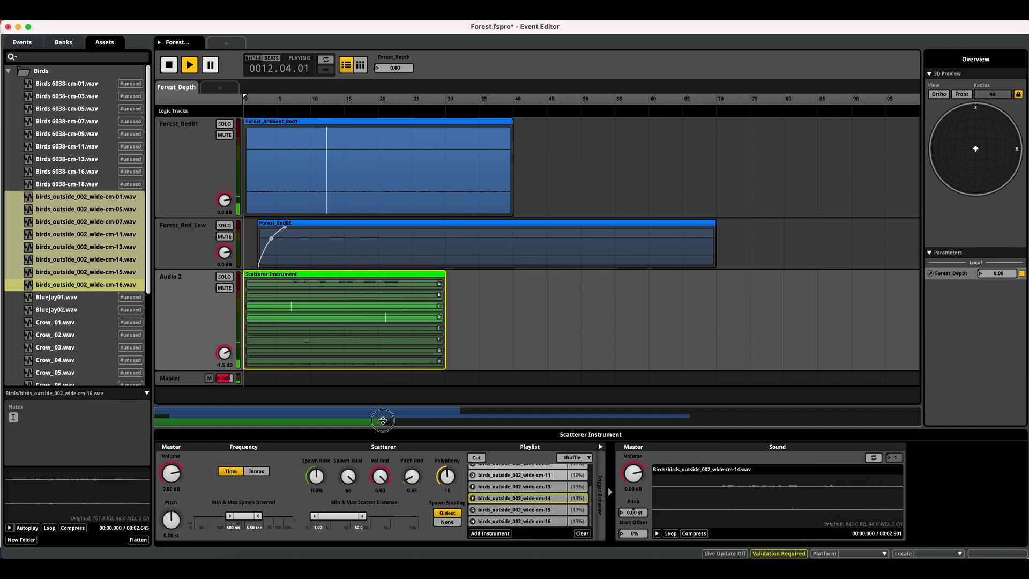
key("space")
Set the scatterer playlist's selection mode to Randomize.
left_click(588, 457)
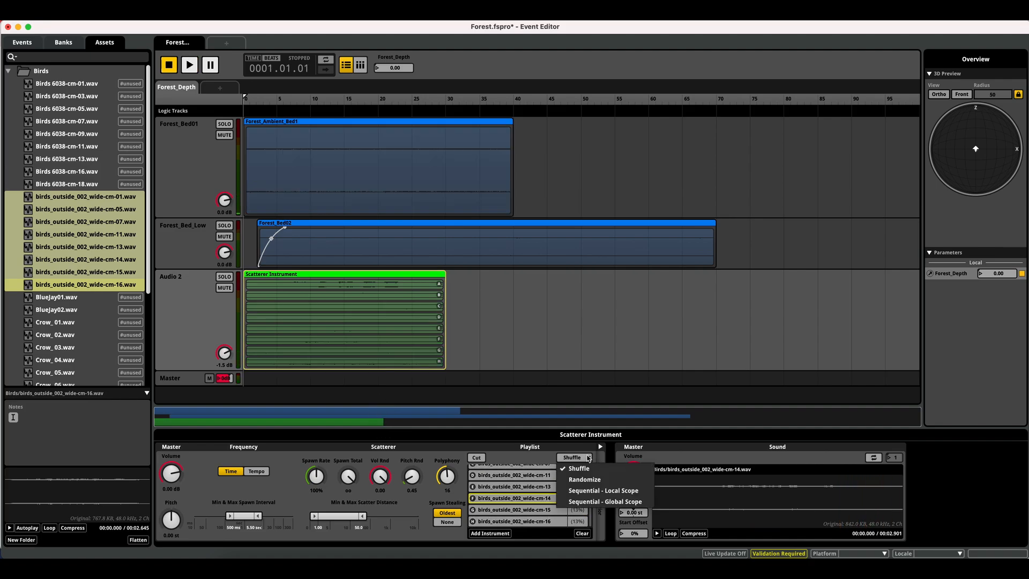
left_click(586, 481)
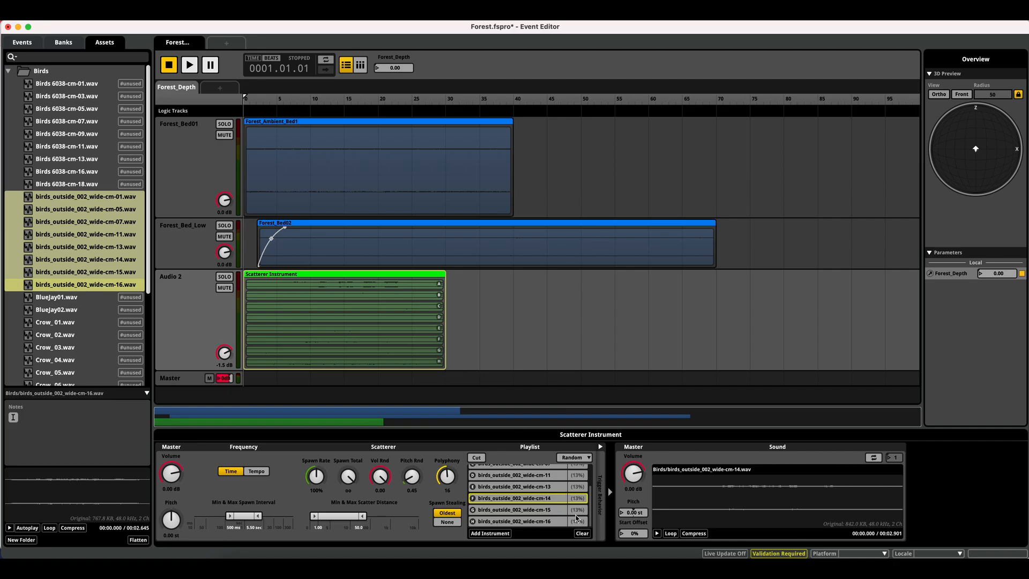
Audition birds_outside_002_wide-cm-01, 14 and 07 in the scatterer playlist.
scroll(572, 496, "up", 3)
left_click(583, 472)
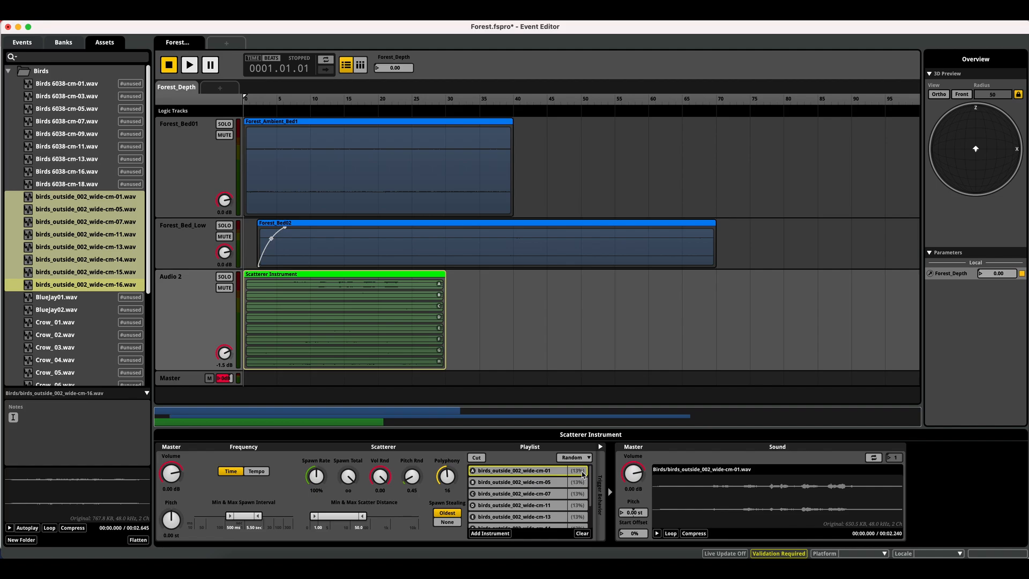
left_click(657, 533)
left_click(657, 534)
left_click(523, 499)
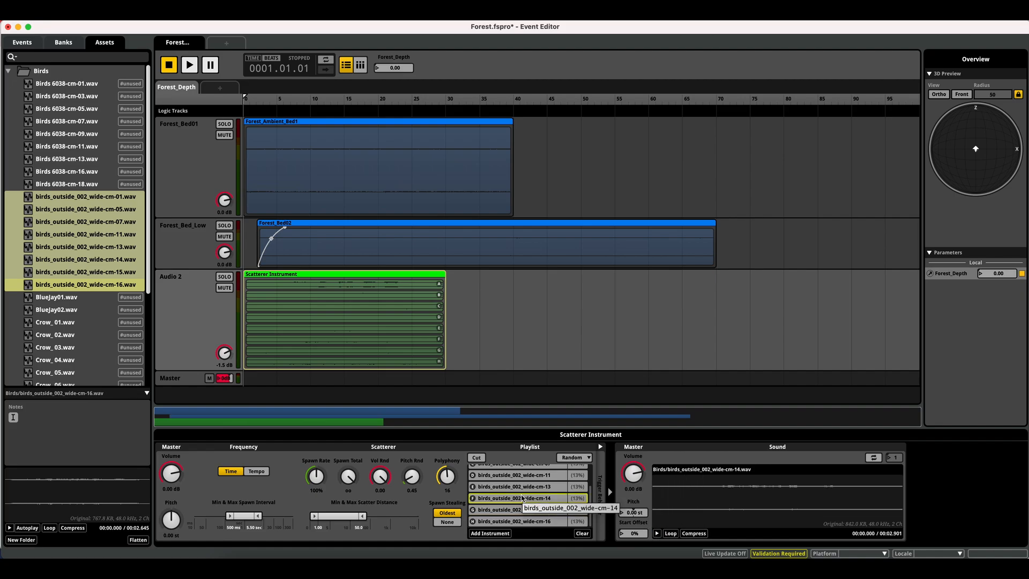
left_click(657, 533)
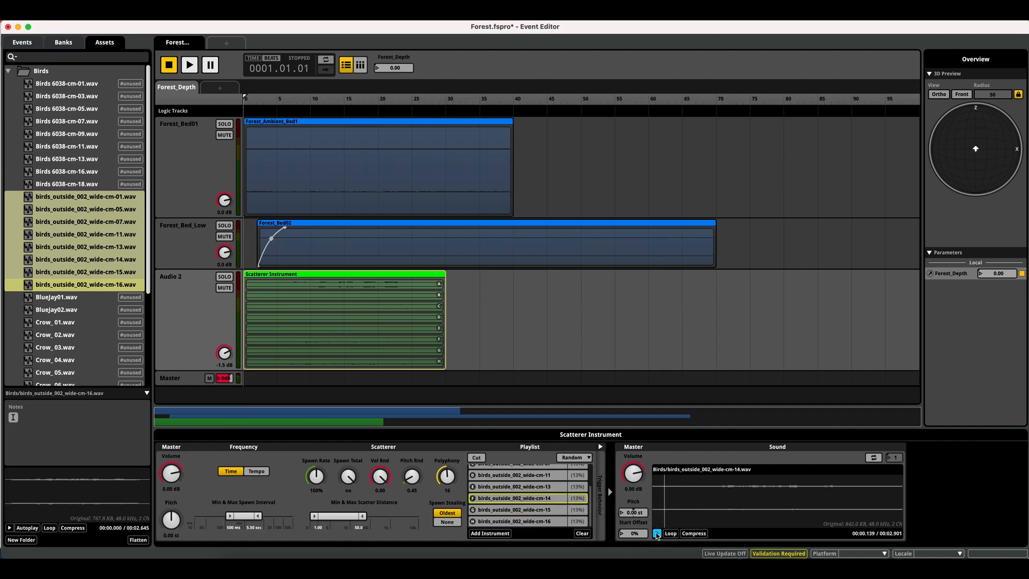
left_click(657, 535)
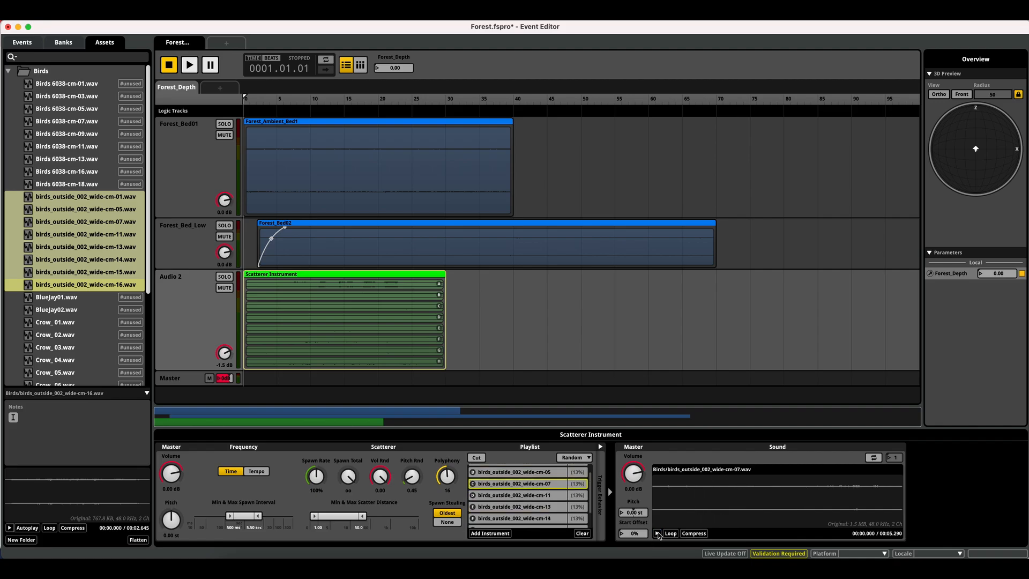
Set the play percentage of birds_outside_002_wide-cm-07 in the scatterer playlist to 5%.
right_click(579, 487)
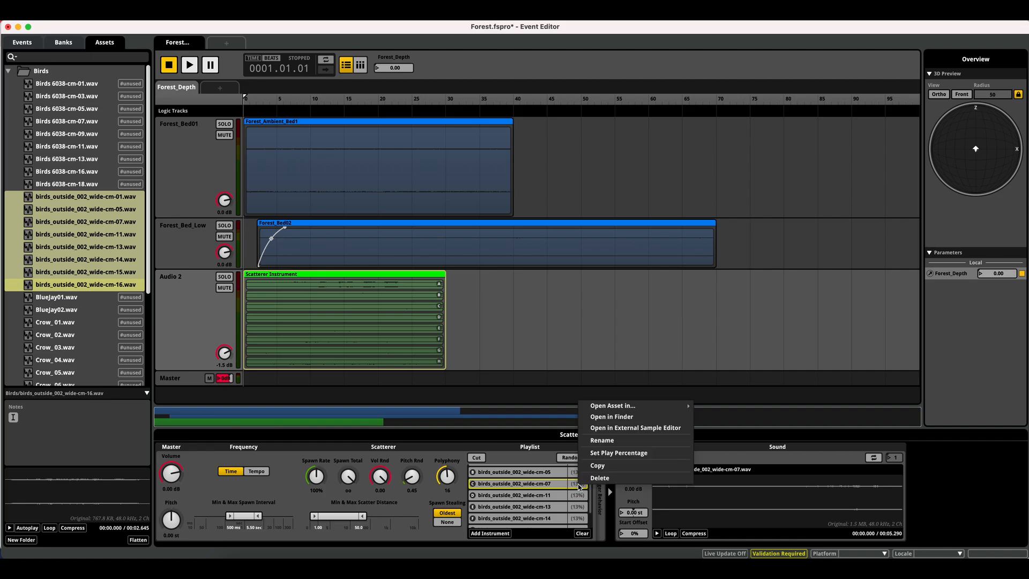
left_click(619, 453)
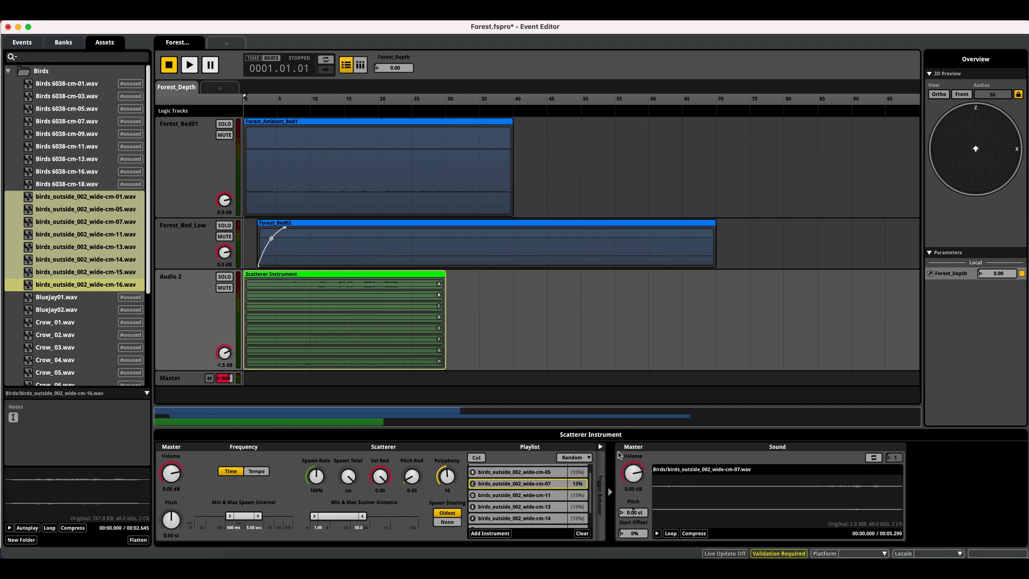
type("5")
key("Return")
scroll(590, 492, "up", 1)
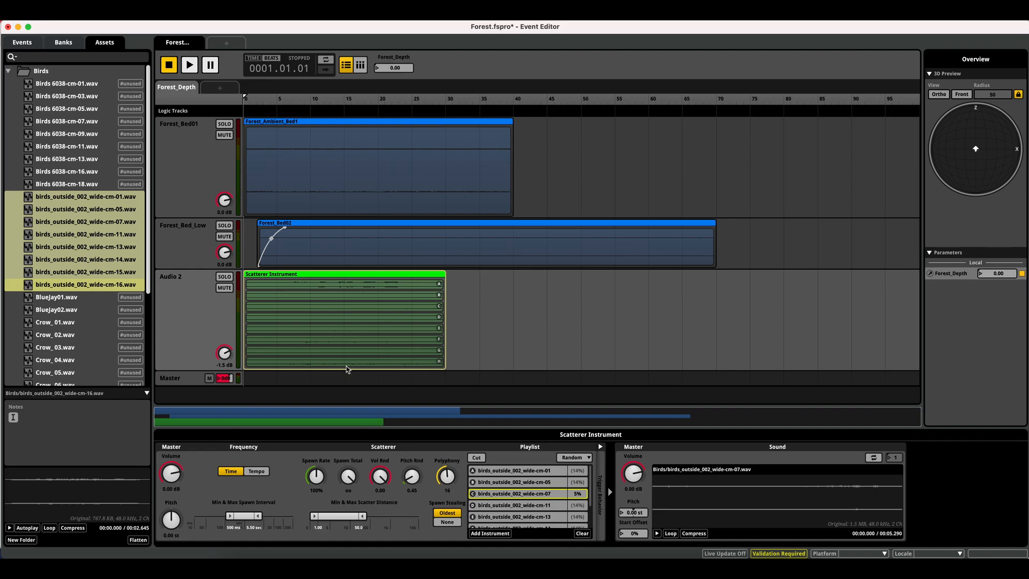
Extend the scatterer instrument on Audio 2 to about 40 on Forest_Depth, matching the end of Forest_Ambient_Bed1.
left_click(203, 310)
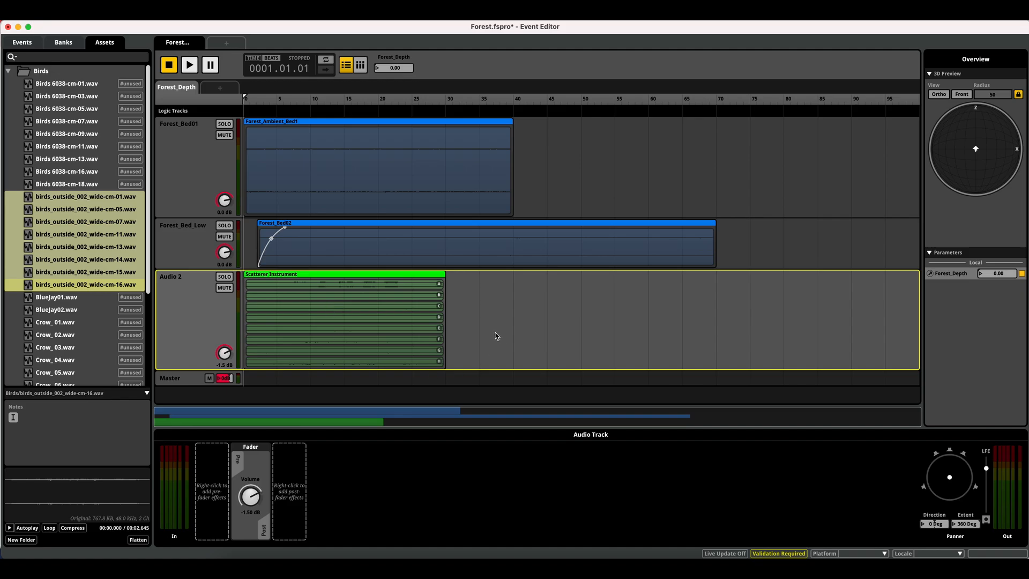
left_click(442, 321)
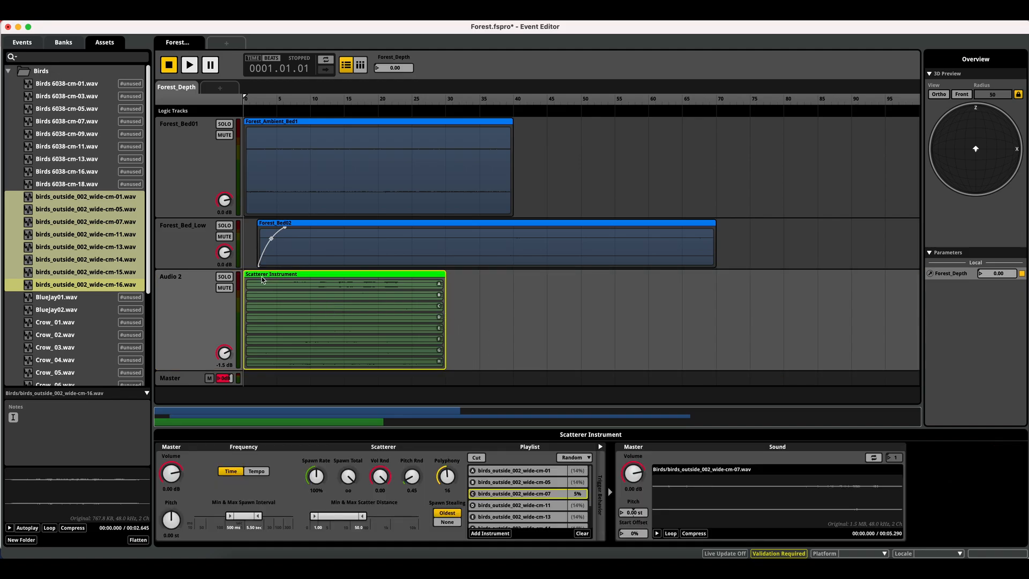
left_click_drag(314, 99, 424, 100)
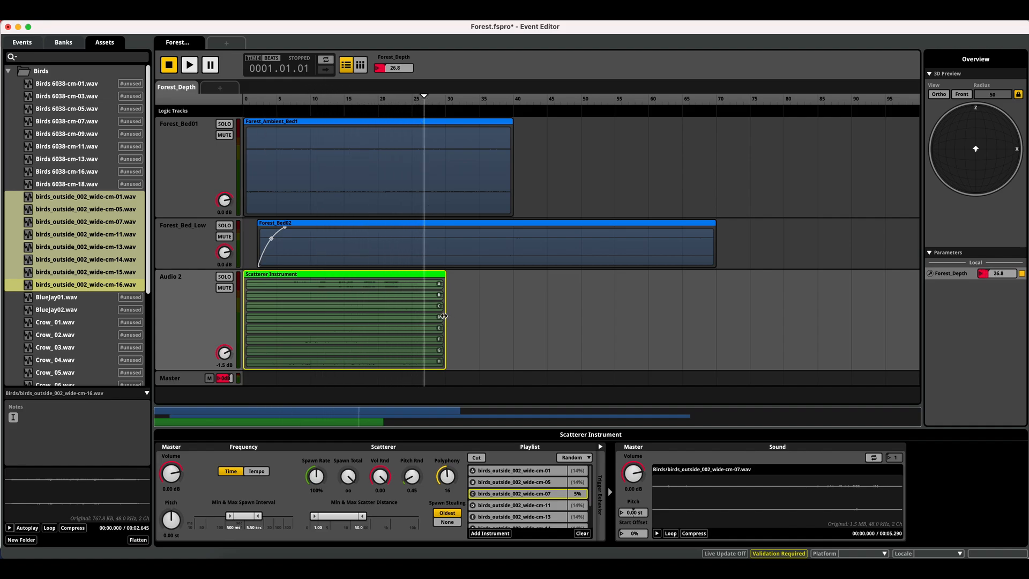
left_click_drag(444, 316, 513, 311)
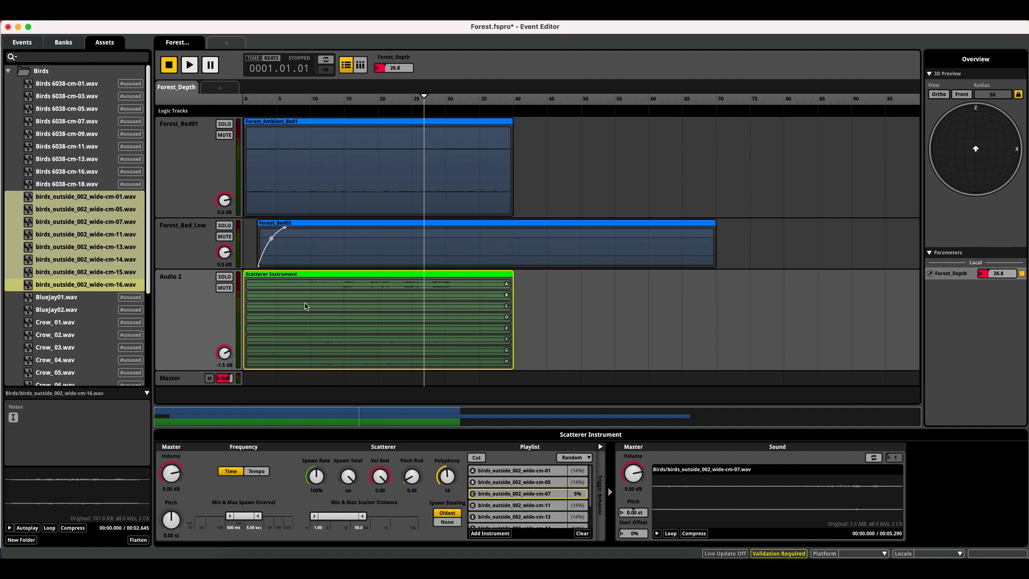
Play the event with Forest_Depth raised to about 43.6, past the end of Forest_Ambient_Bed1, and switch the transport display to time.
left_click(480, 101)
left_click_drag(480, 101, 505, 105)
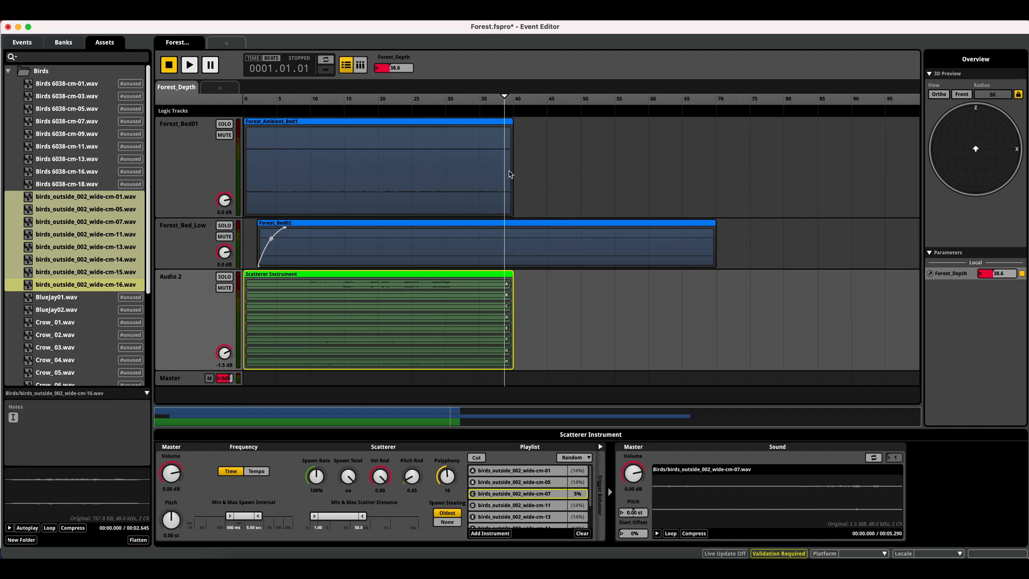
left_click_drag(509, 100, 521, 100)
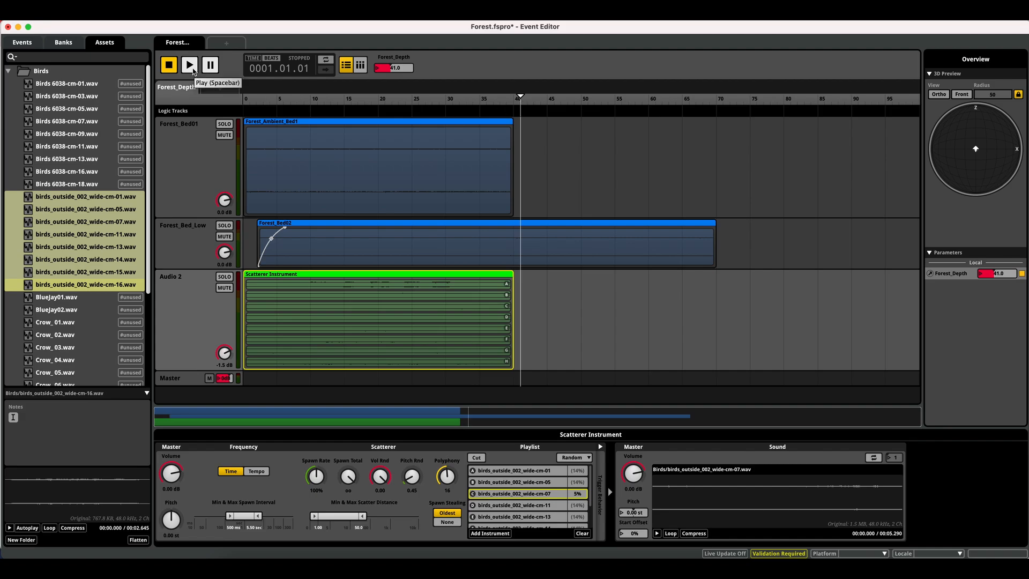
left_click(193, 69)
left_click(551, 101)
left_click_drag(551, 101, 538, 102)
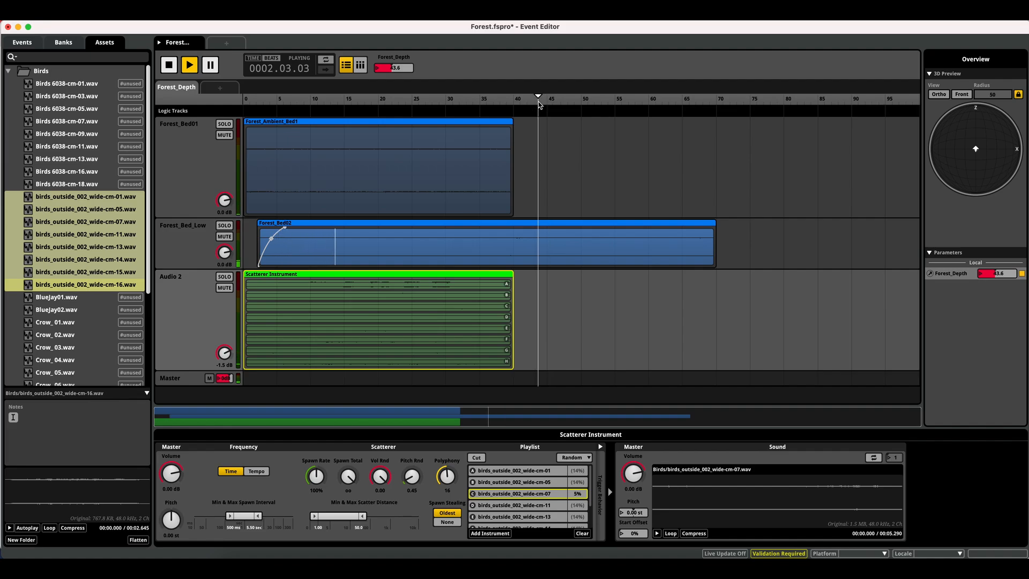
left_click(253, 58)
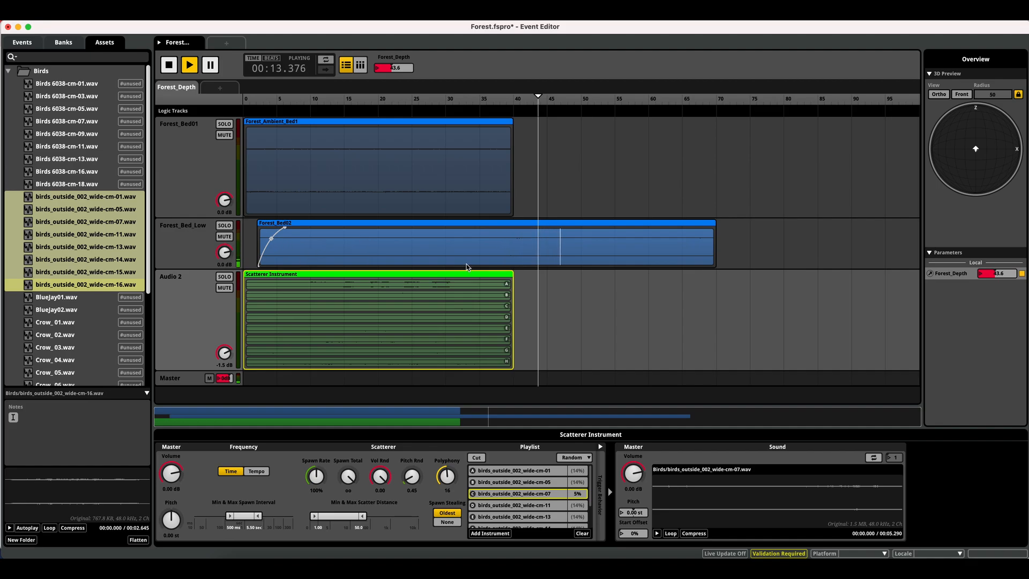
key("space")
Rename the Audio 2 track as Bird01_Light and reduce its track height by about half.
double_click(174, 276)
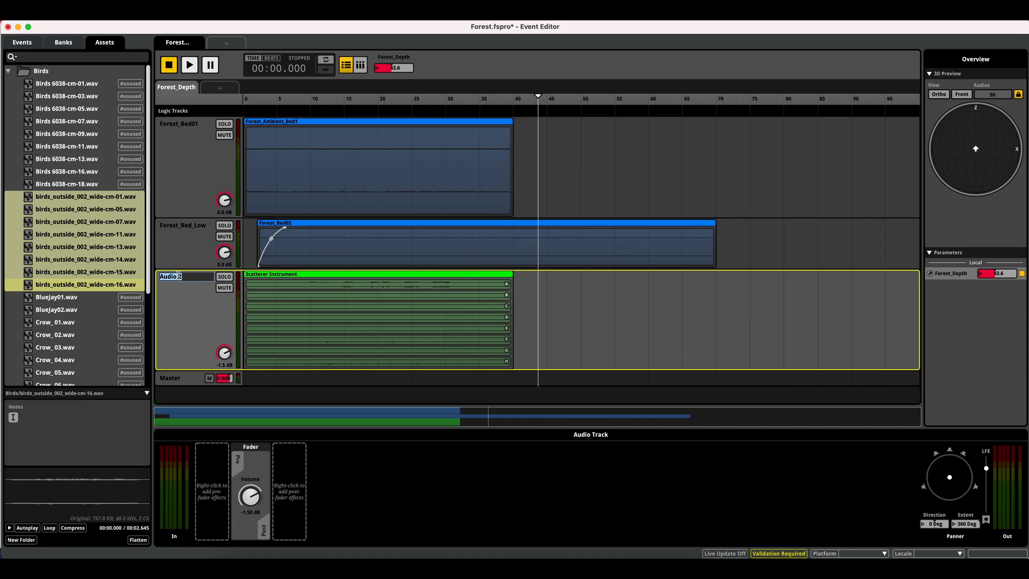
type("Bird01_Light")
key("Return")
left_click_drag(198, 368, 198, 320)
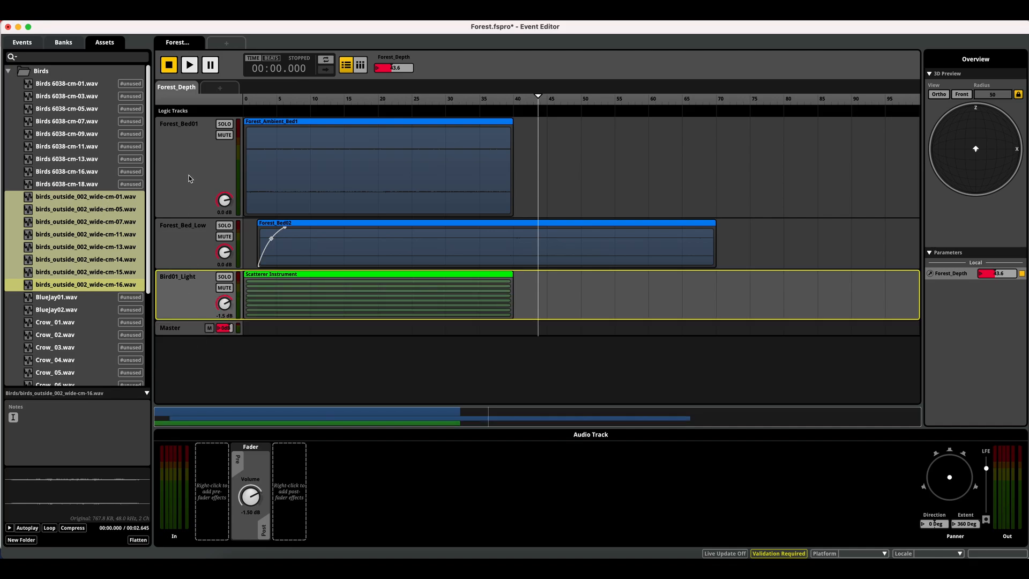
Add a new audio track below Bird01_Light, name it Birds02 and enlarge its height.
left_click(188, 162)
left_click(185, 300)
right_click(185, 302)
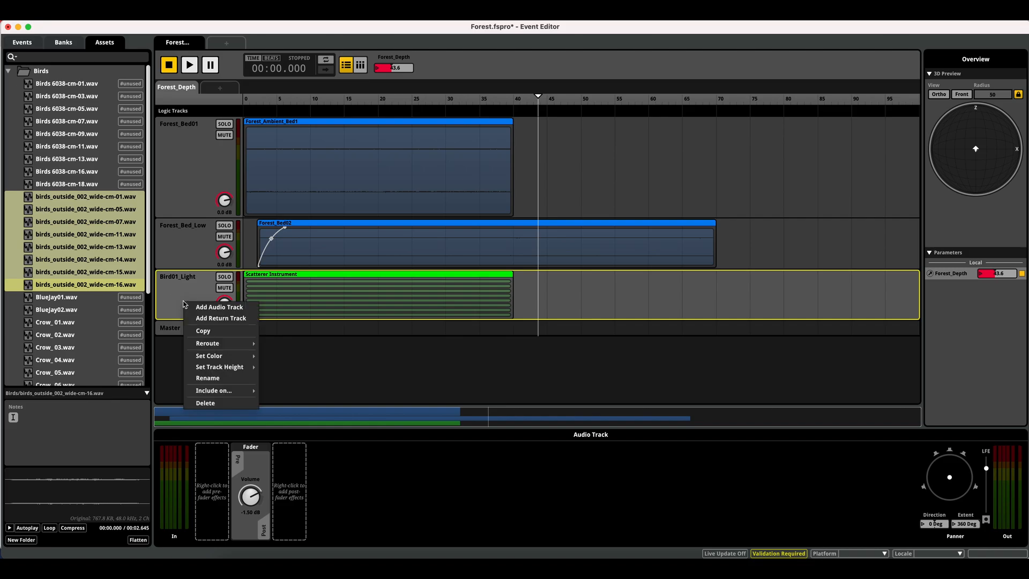
left_click(188, 295)
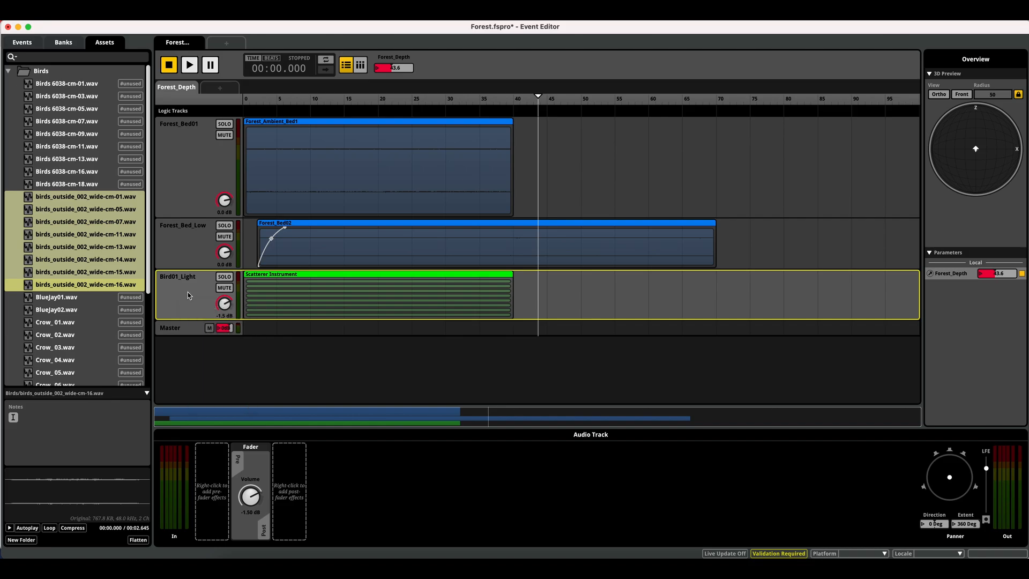
double_click(177, 328)
type("Birds02")
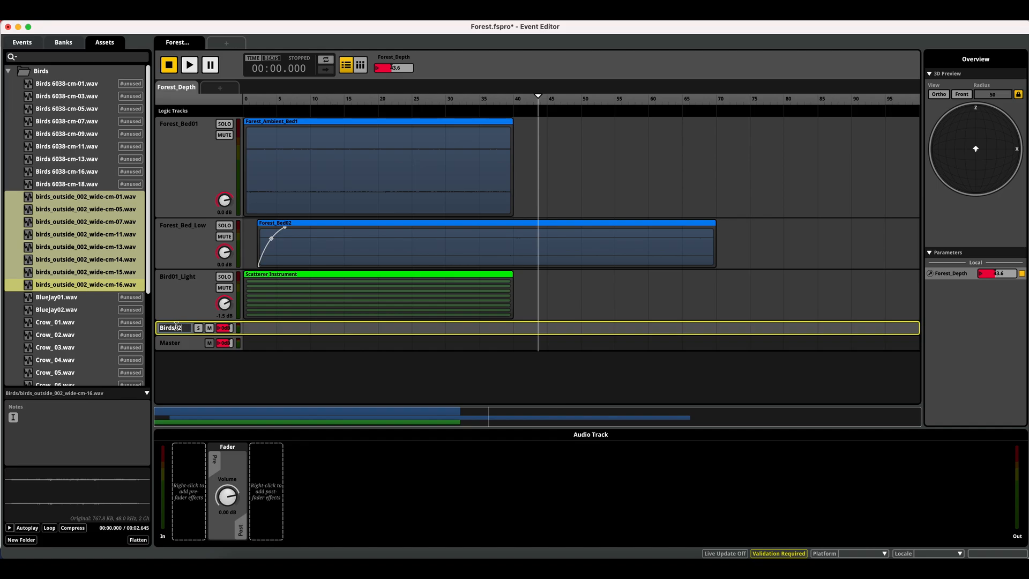
key("Return")
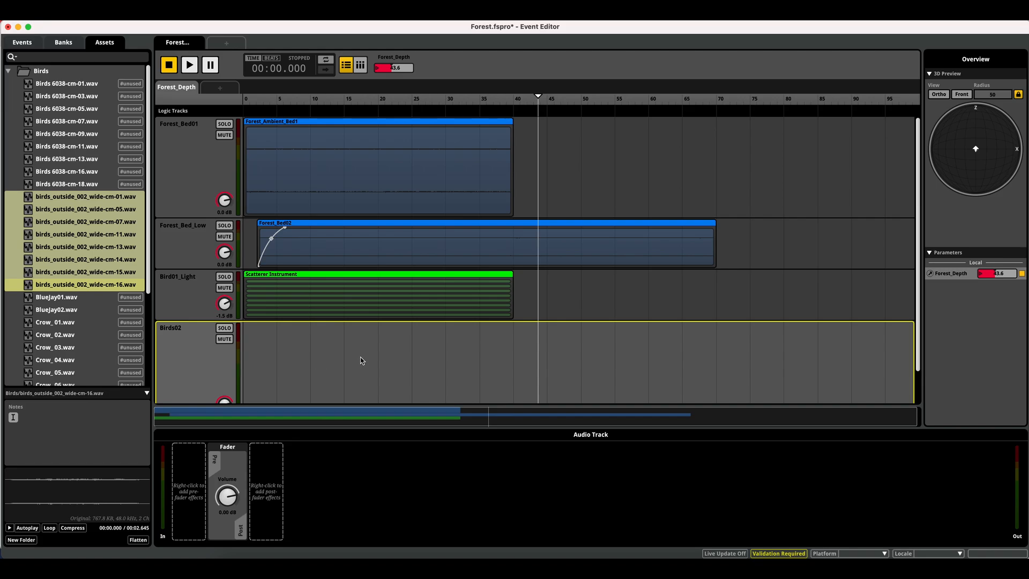
Place the Birds 6038-cm files from 01 to 18 on the Birds02 track as one multi instrument at about 22 on Forest_Depth.
right_click(330, 357)
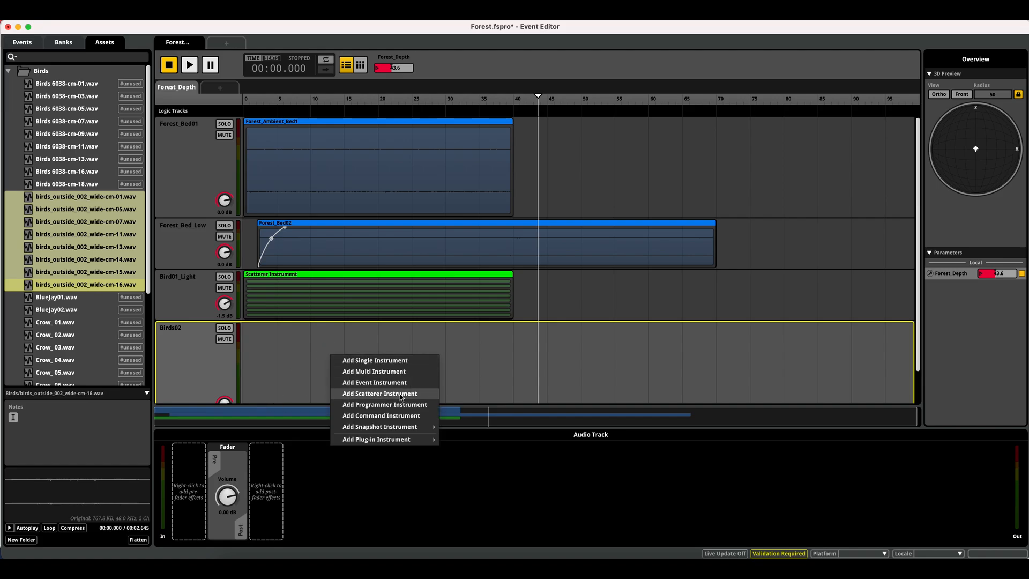
left_click(452, 345)
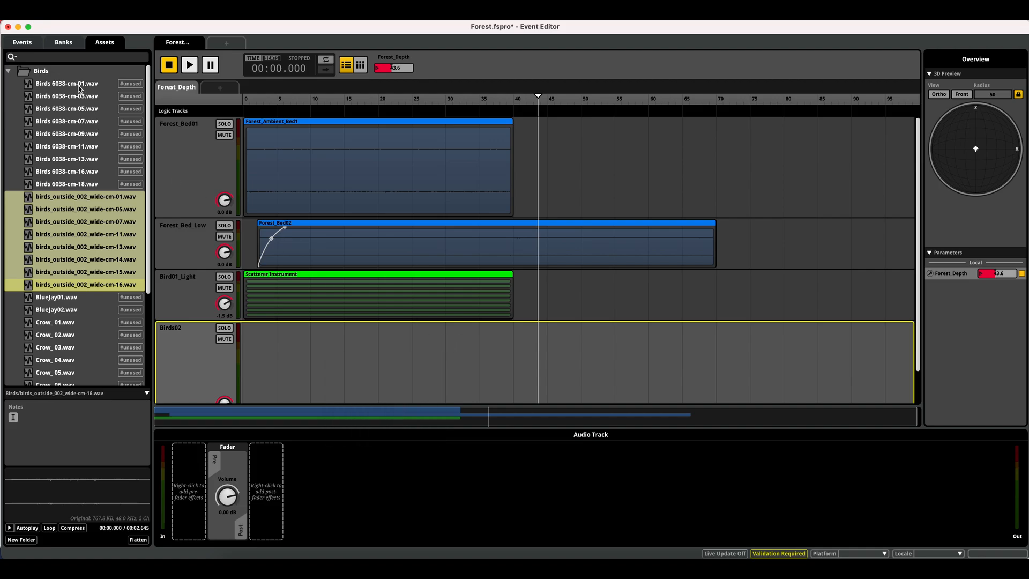
left_click(59, 87)
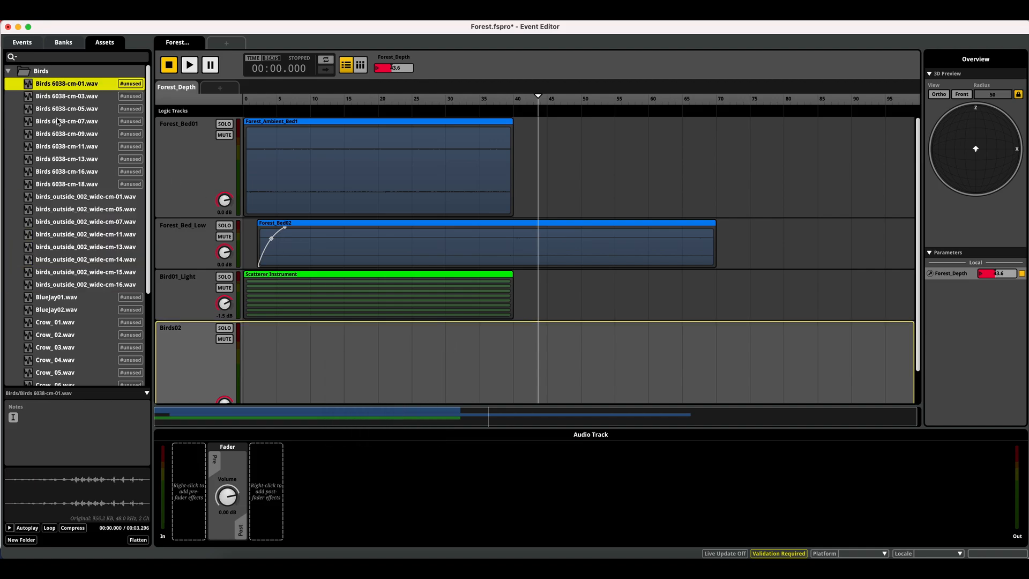
left_click(52, 186, "shift")
left_click_drag(52, 84, 393, 349)
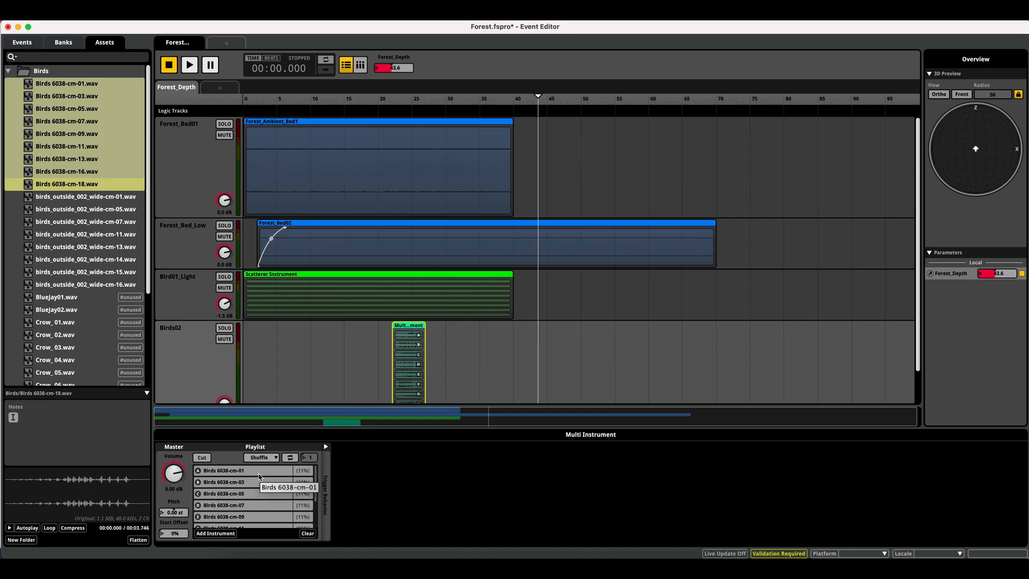
Solo the Birds02 track, move the Forest_Depth cursor to about 22.7 and play the event.
left_click(224, 328)
left_click(396, 99)
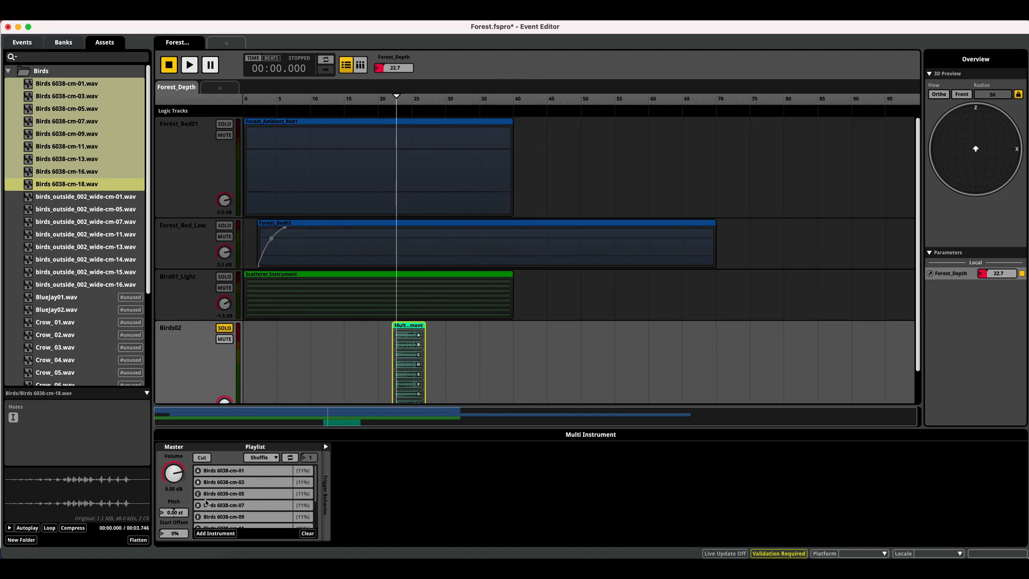
key("space")
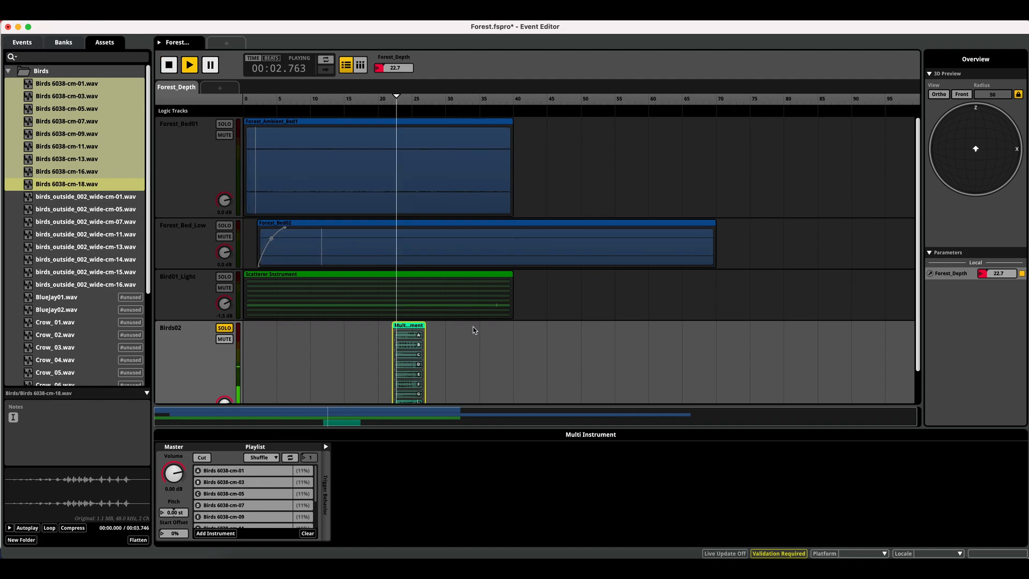
scroll(475, 338, "down", 2)
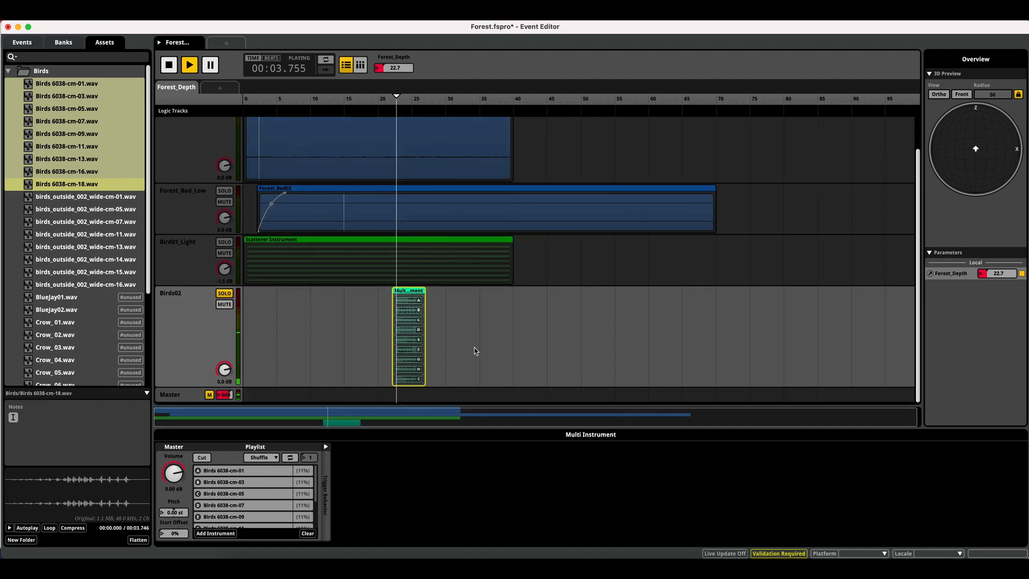
Set the Birds02 multi instrument's playlist to Random with endless looping, and stop playback after listening.
left_click(274, 459)
left_click(261, 481)
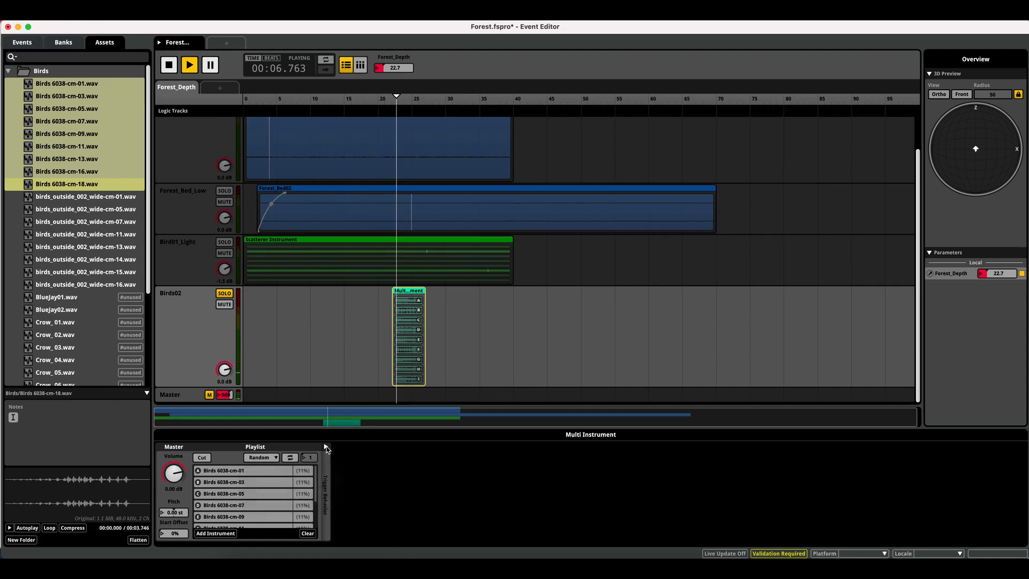
key("space")
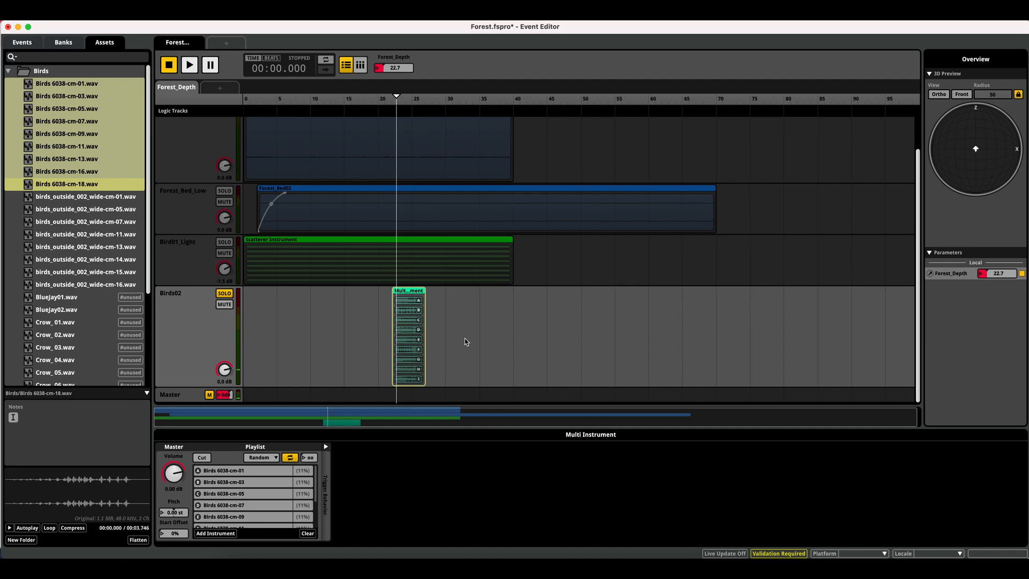
Replace the Birds02 multi instrument with a scatterer spanning about 20 to 50 on Forest_Depth, filled with the Birds 6038-cm files 01 to 18.
right_click(411, 298)
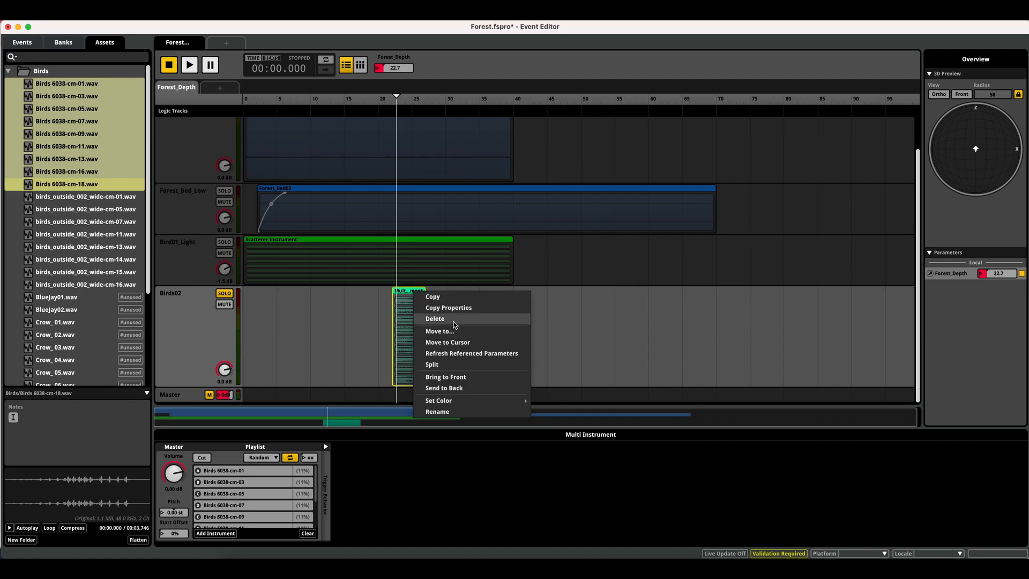
left_click(445, 320)
right_click(412, 309)
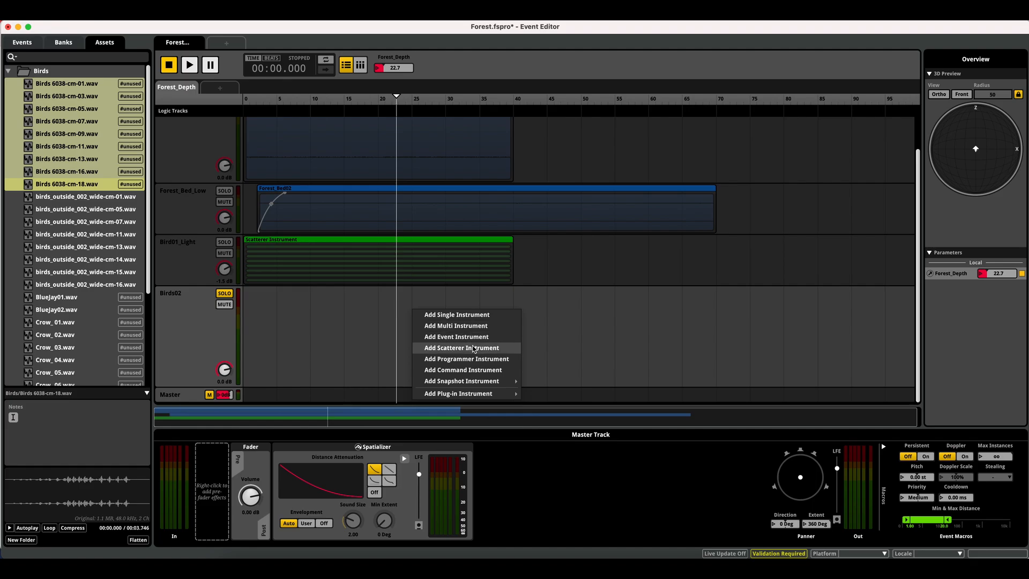
left_click(474, 350)
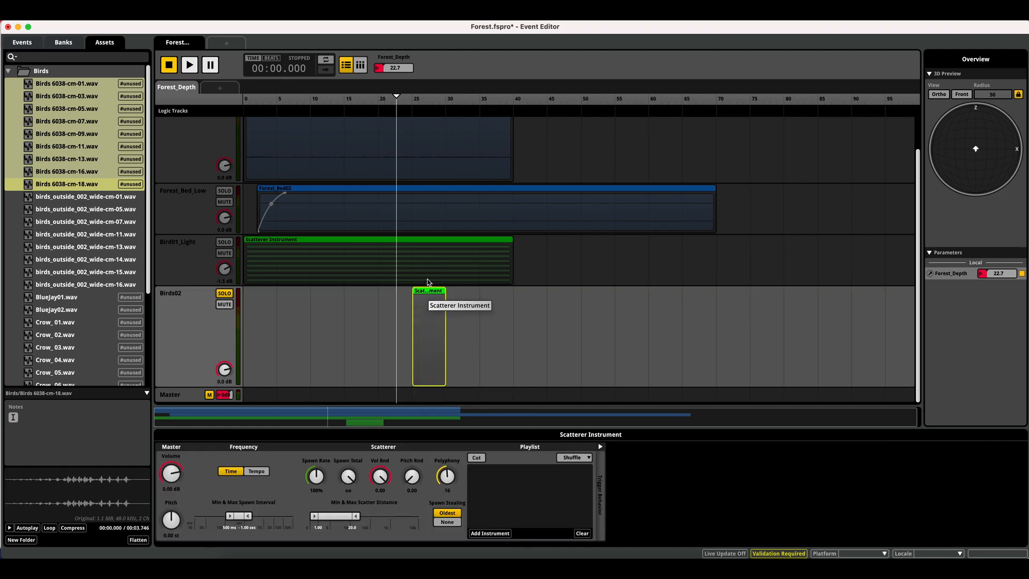
left_click_drag(429, 293, 581, 327)
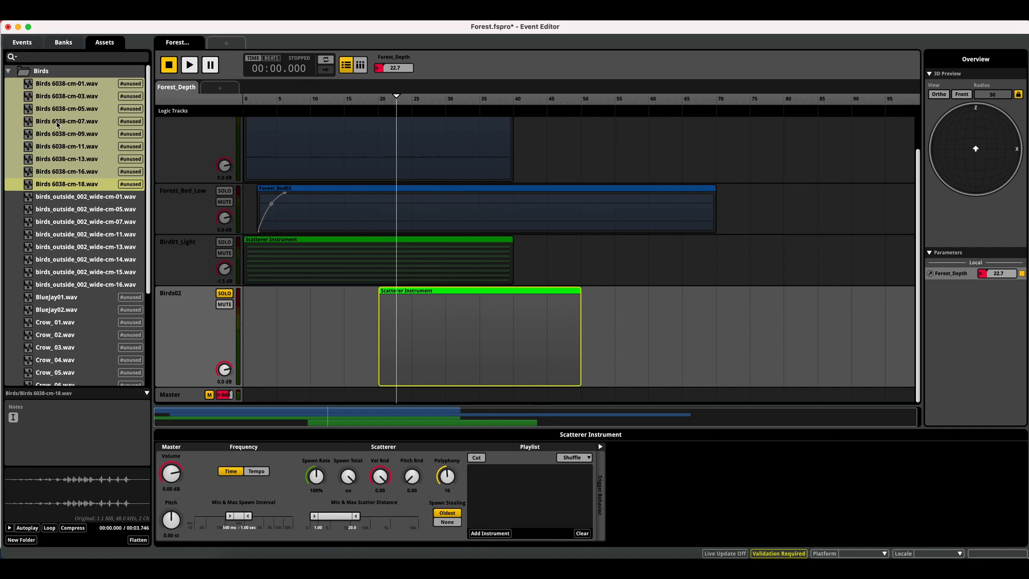
left_click_drag(54, 89, 474, 318)
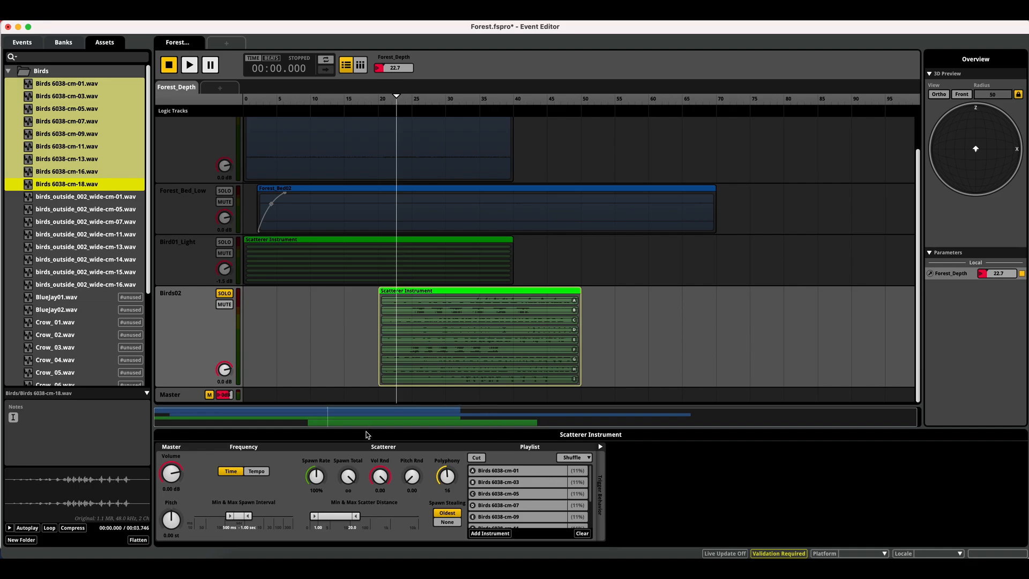
Move Birds 6038-cm-11 to third place in the scatterer's playlist and audition it along with Birds 6038-cm-03.
left_click(502, 471)
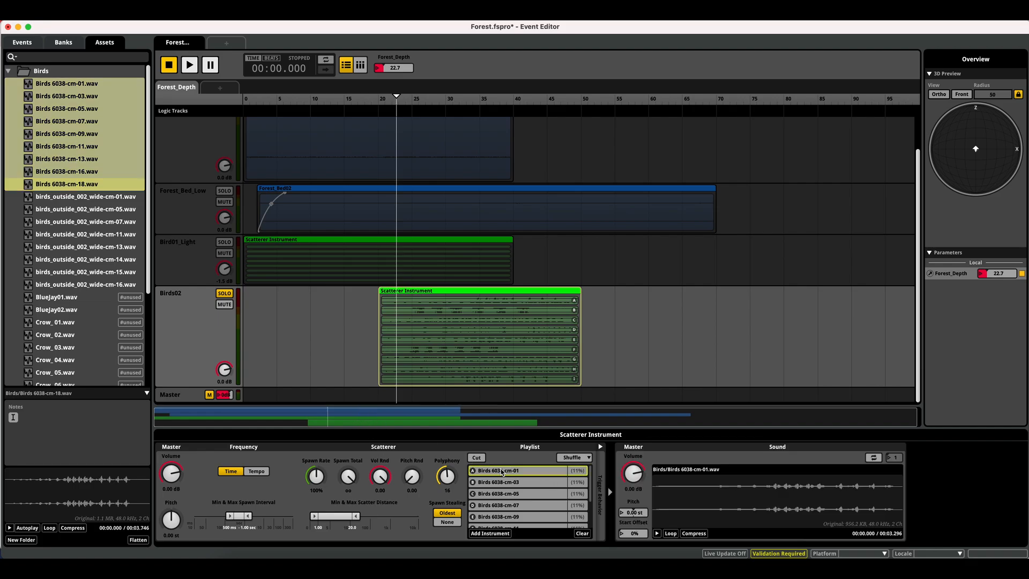
scroll(579, 490, "down", 2)
left_click(579, 488)
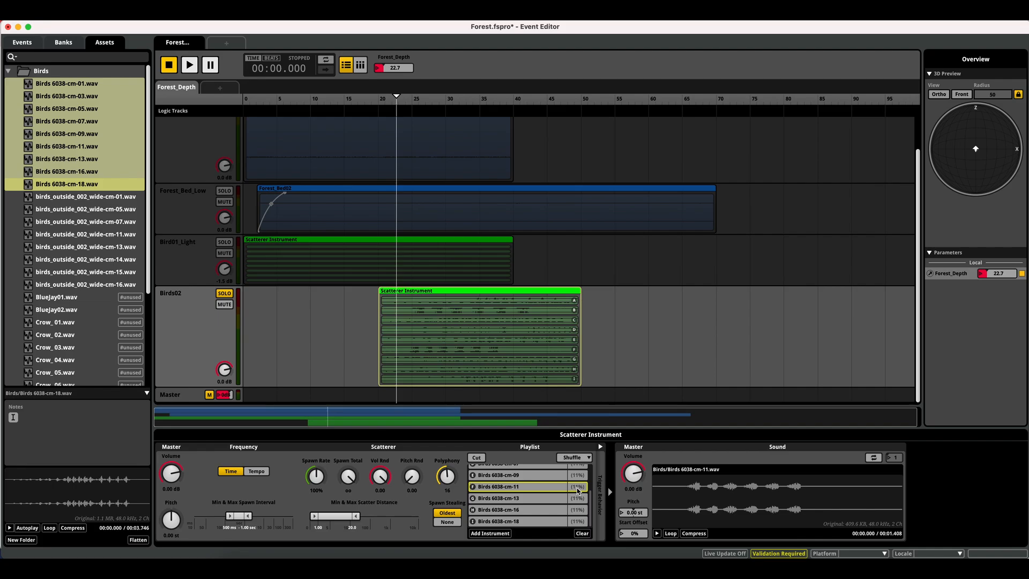
left_click_drag(565, 492, 547, 490)
left_click(510, 483)
left_click(657, 533)
left_click(506, 493)
left_click(658, 533)
Set the play percentage of Birds 6038-cm-11 in the scatterer's playlist to 4%.
double_click(579, 496)
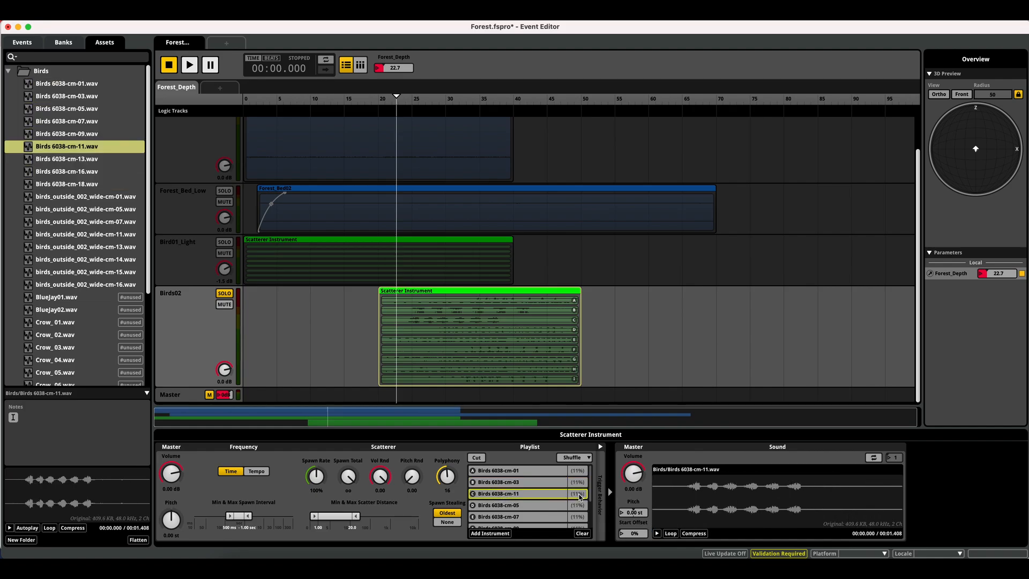
right_click(579, 496)
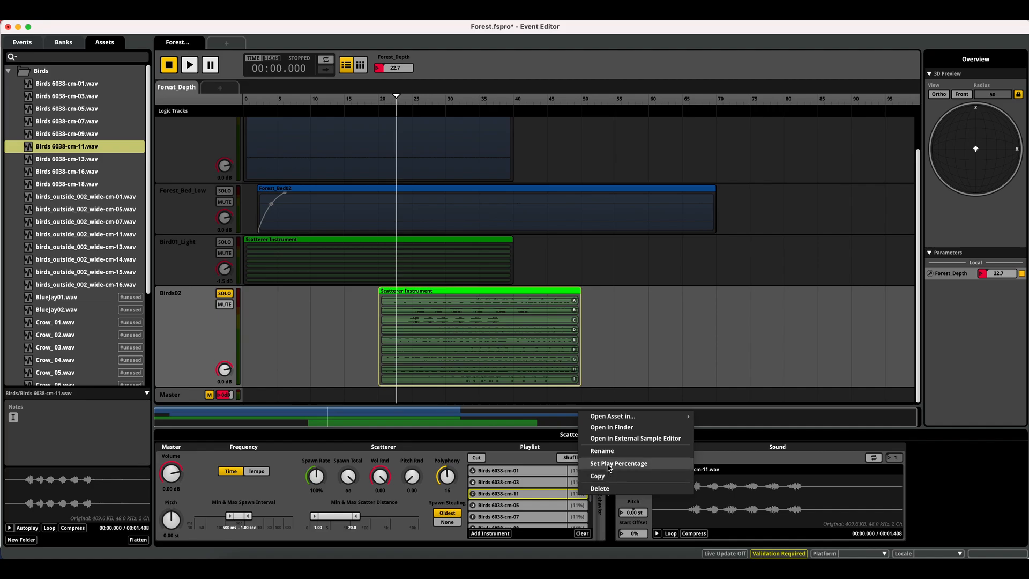
left_click(610, 463)
double_click(577, 494)
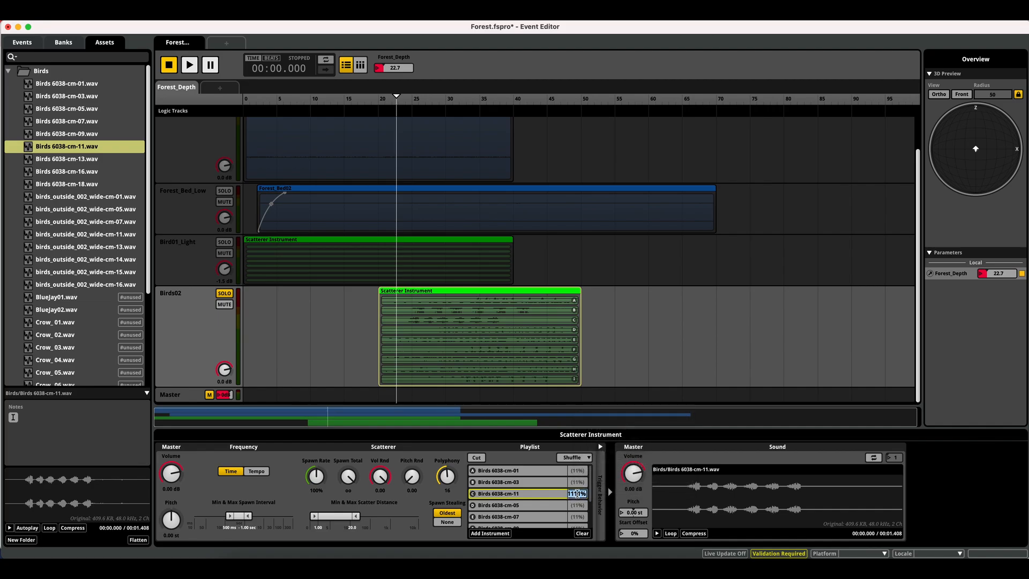
type("4")
key("Return")
Set the play percentage of Birds 6038-cm-03 in the scatterer's playlist to 4%.
left_click(576, 485)
right_click(577, 485)
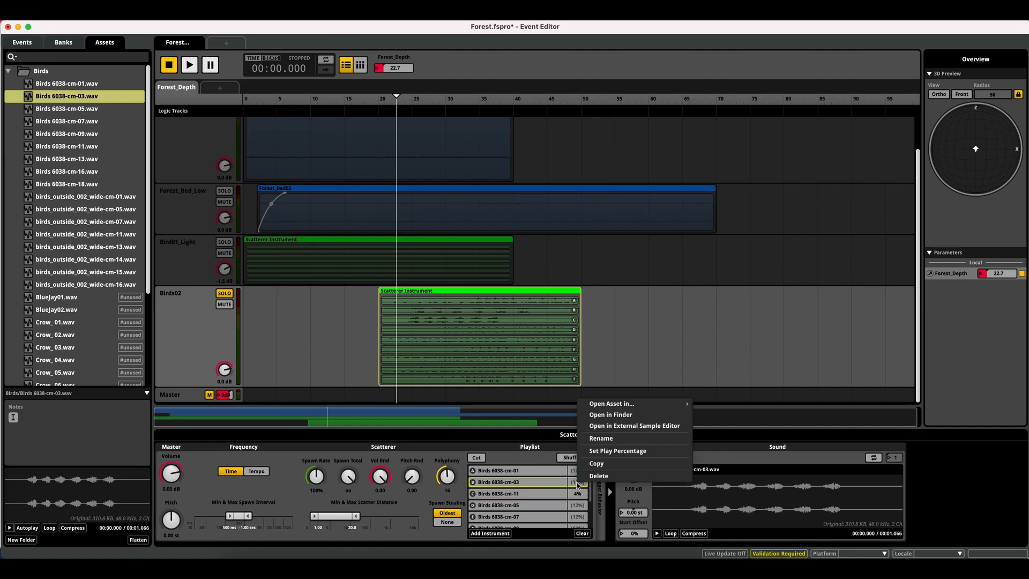
left_click(600, 450)
double_click(577, 483)
type("4")
key("Return")
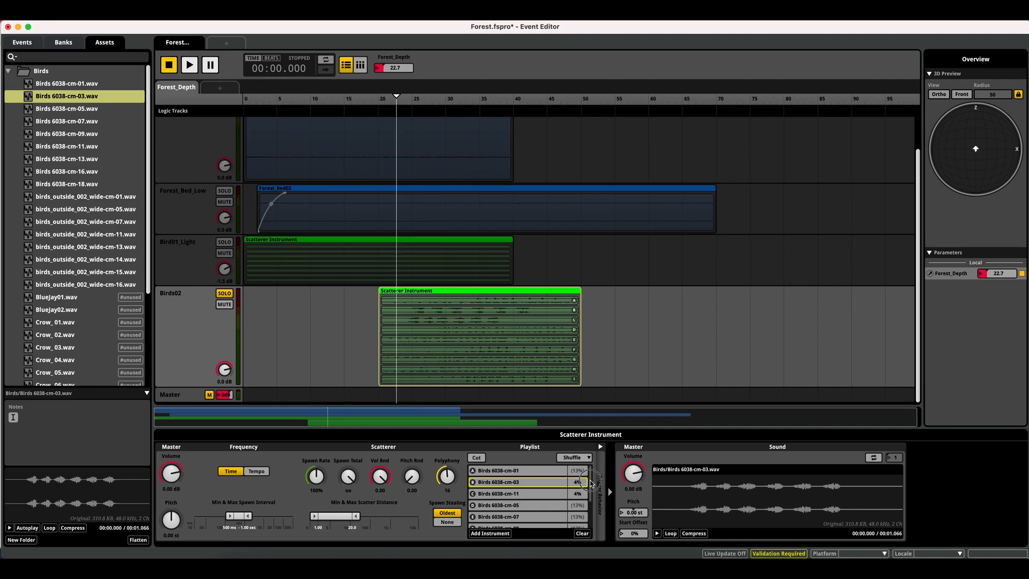
Audition Birds 6038-cm-16 from the scatterer's playlist.
scroll(521, 511, "down", 3)
left_click(521, 510)
left_click(657, 534)
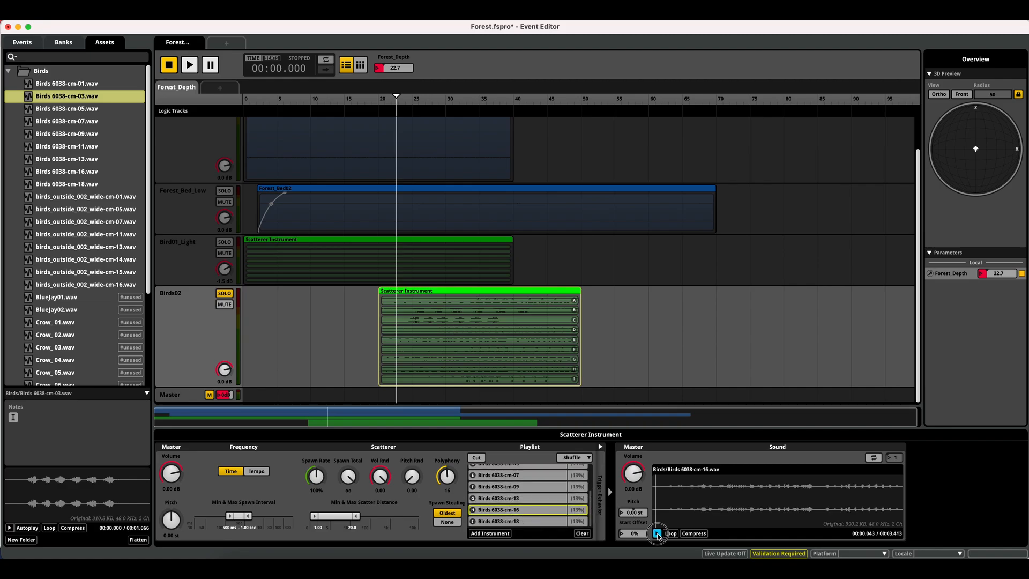
left_click(657, 534)
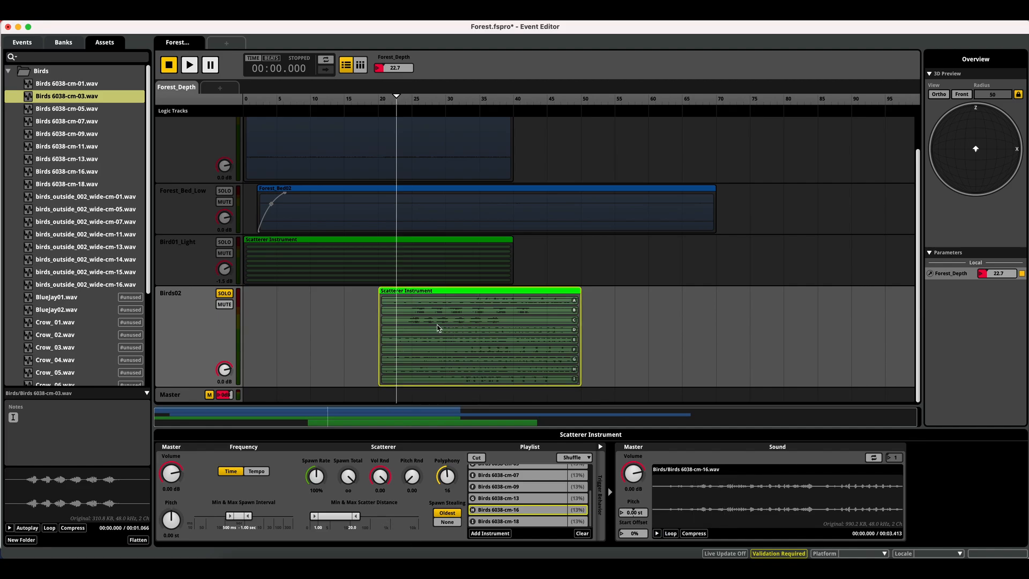
Set the Birds02 scatterer's maximum spawn interval to 9.00 sec, minimum scatter distance to about 1.40 and pitch randomization to about 1.30.
left_click(173, 316)
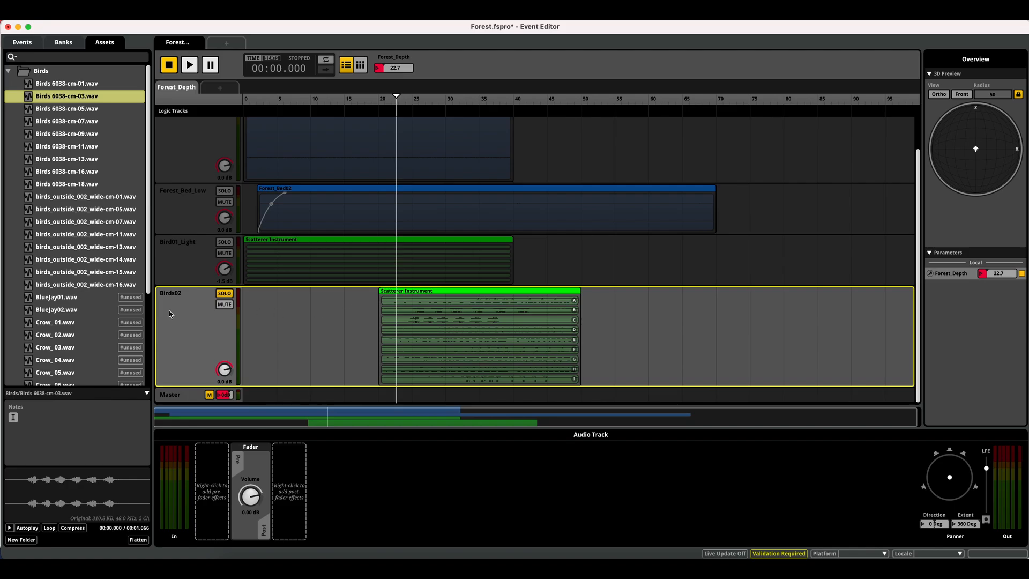
left_click(464, 332)
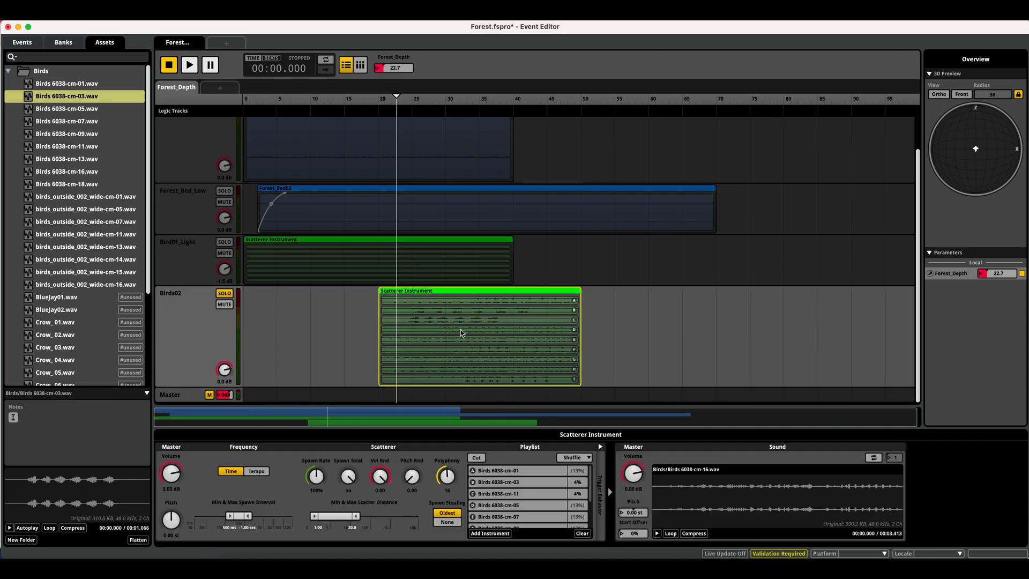
left_click_drag(248, 516, 250, 516)
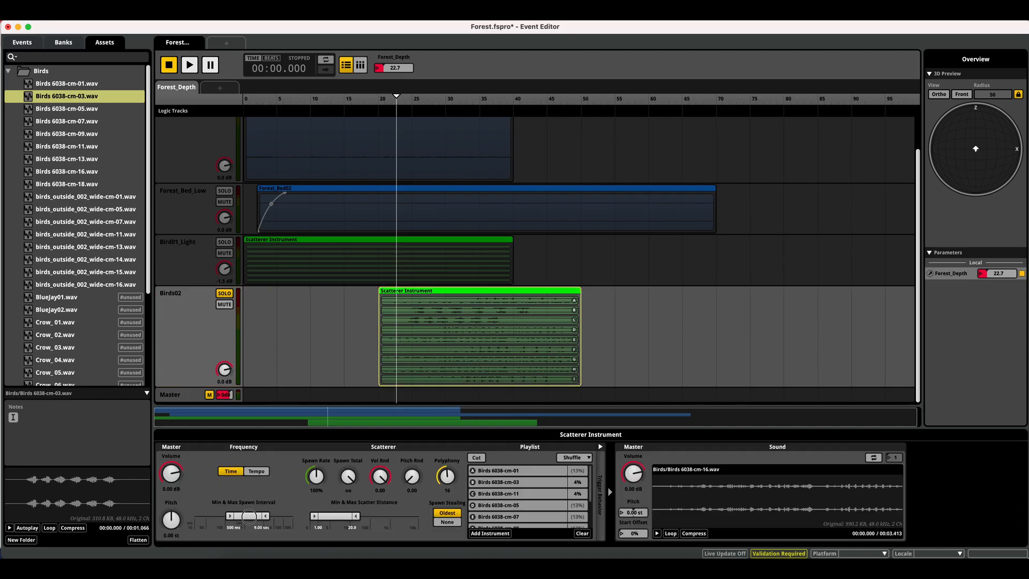
left_click_drag(313, 516, 315, 516)
left_click_drag(417, 481, 409, 482)
Add an FMOD Reverb effect before the fader on the Birds02 track.
left_click(207, 336)
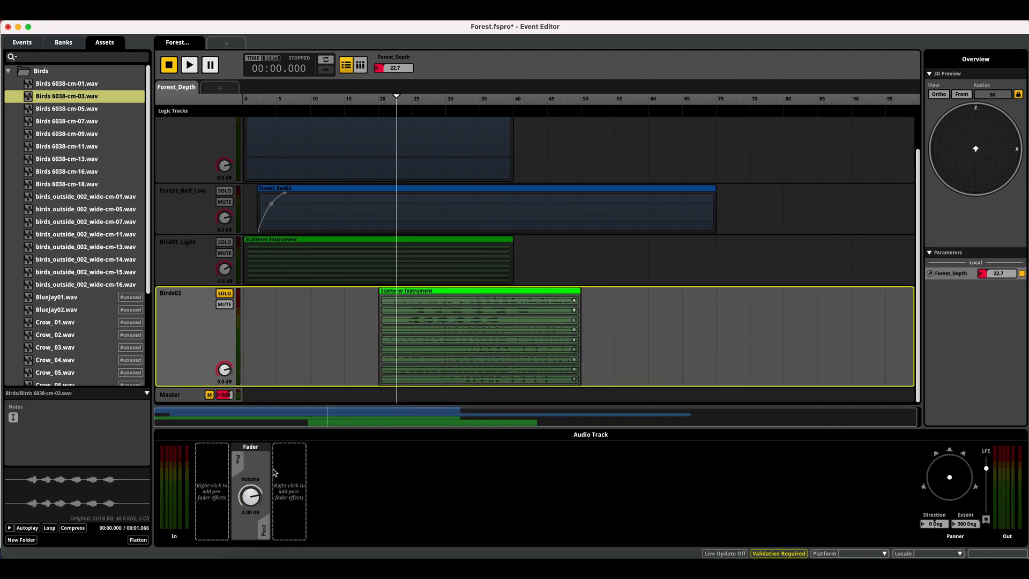
right_click(217, 491)
mouse_move(258, 499)
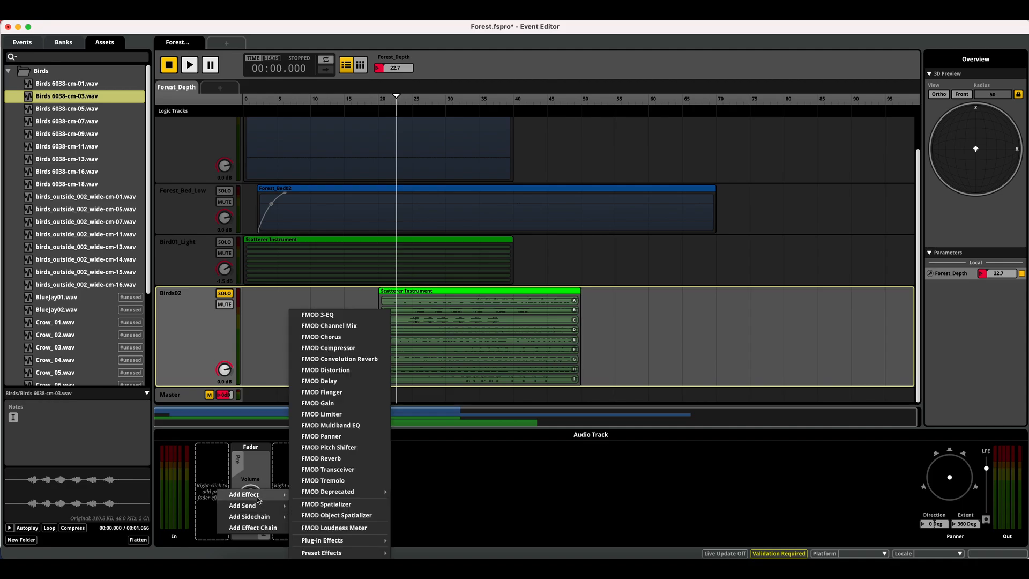
left_click(335, 459)
right_click(235, 470)
left_click(237, 451)
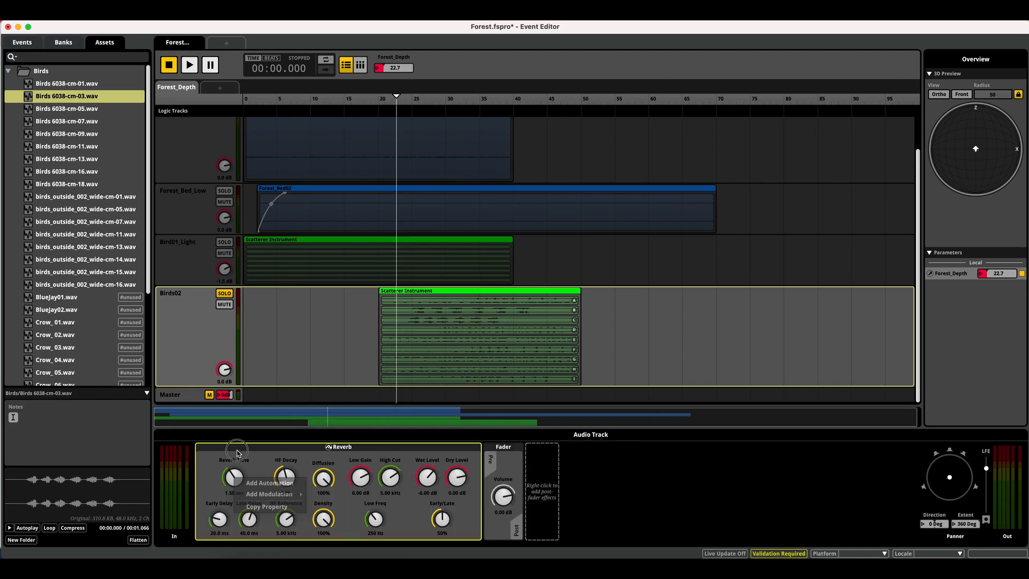
Play the event to listen to the scattered birds on Birds02 with the reverb applied.
key("space")
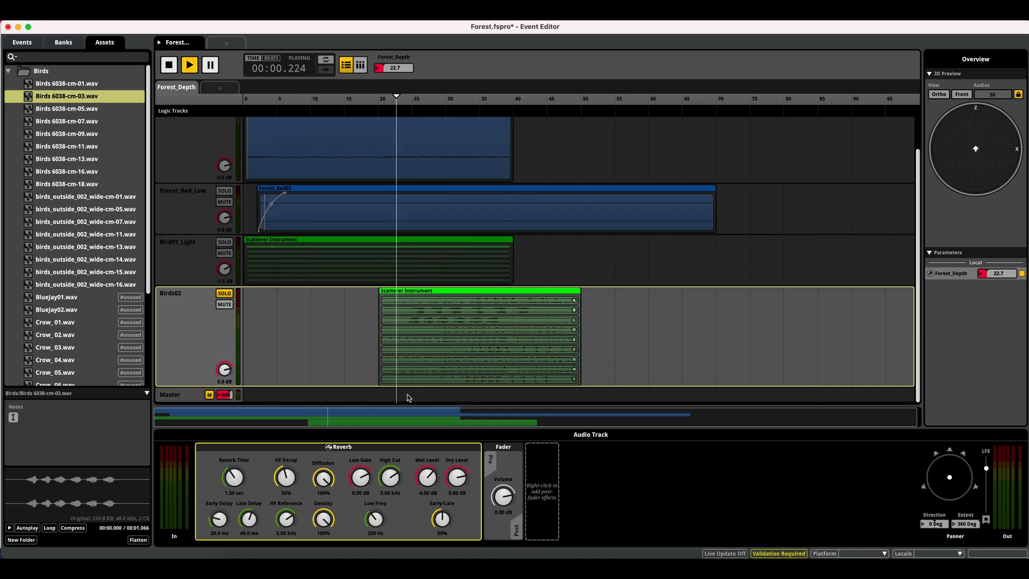
left_click(422, 306)
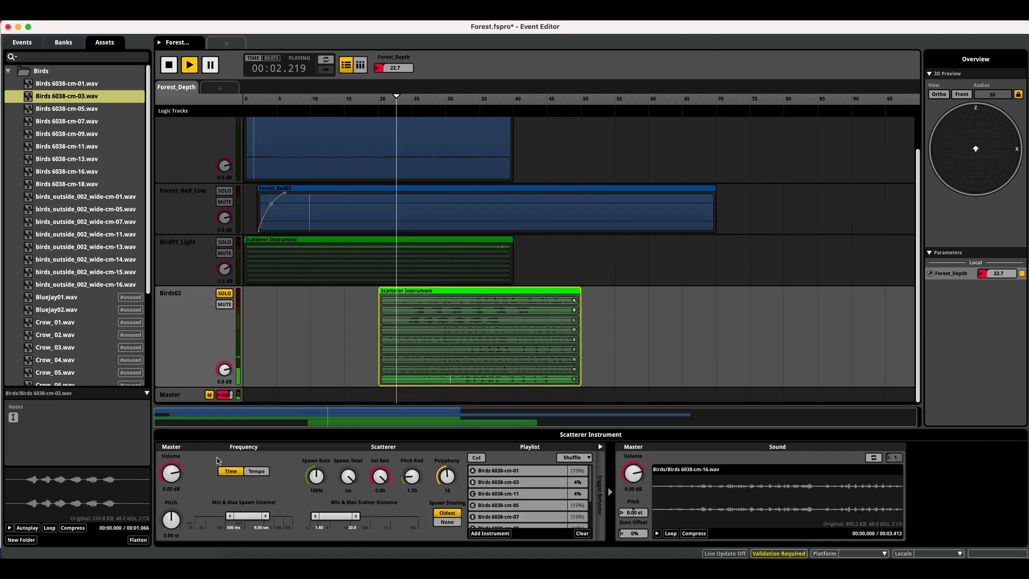
left_click(206, 351)
key("space")
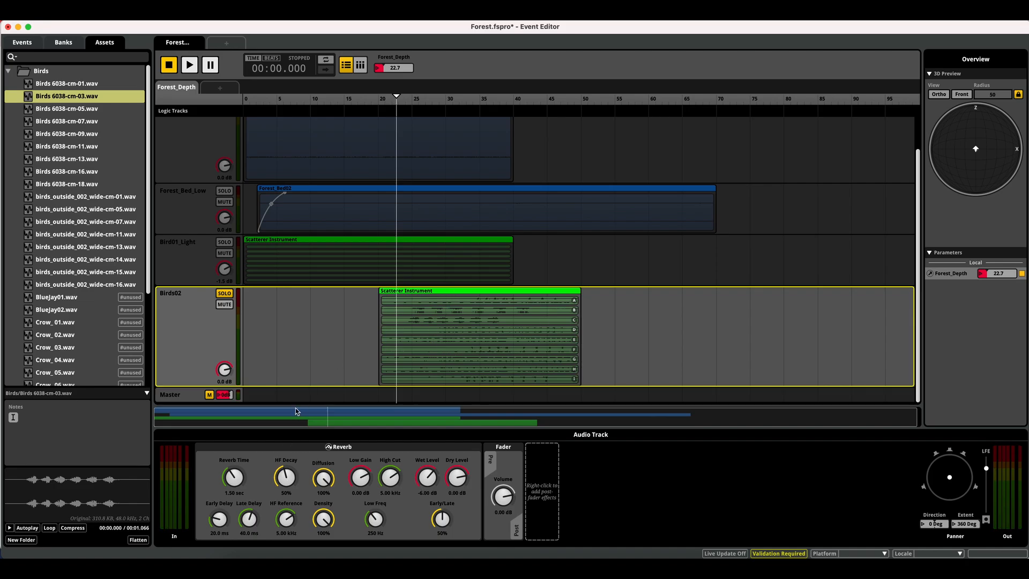
Try a Reverb Time of 12.5 sec on the Birds02 reverb and play the event briefly.
left_click_drag(236, 484, 236, 485)
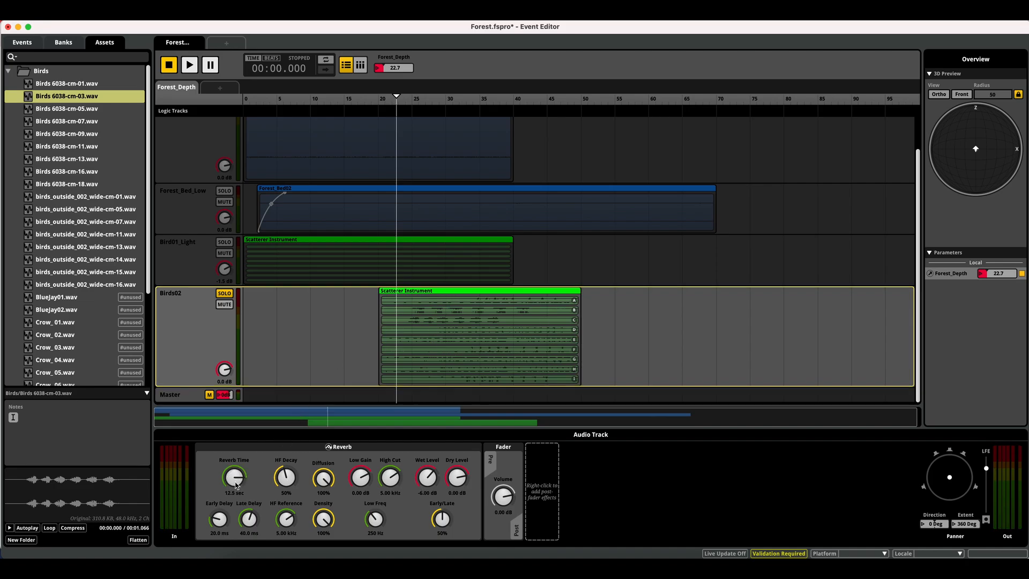
key("space")
key("space")
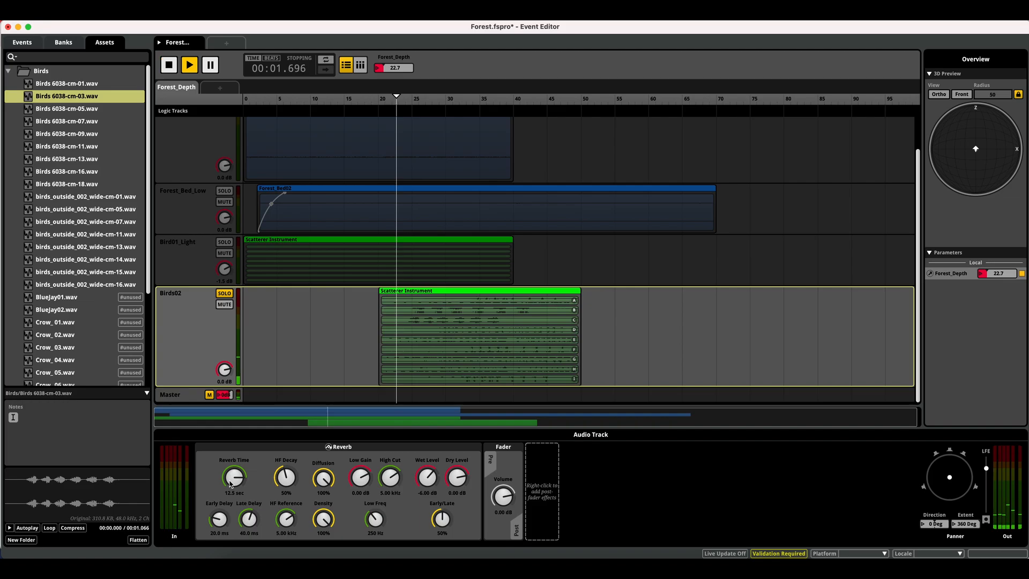
Set the Birds02 reverb's Reverb Time to 2.00 sec, play the event to check it, and stop playback completely.
left_click_drag(231, 477, 232, 479)
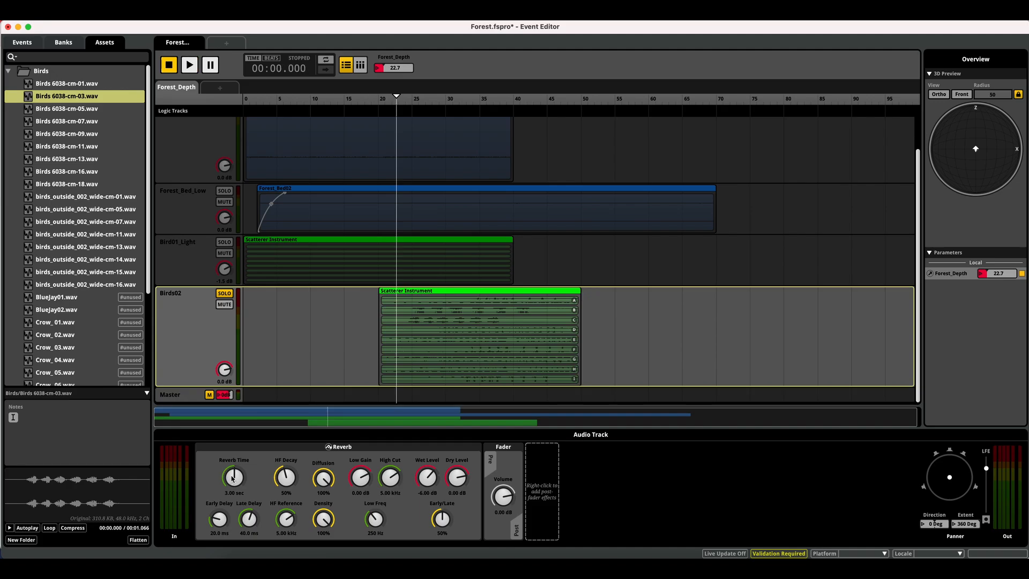
left_click(414, 329)
key("space")
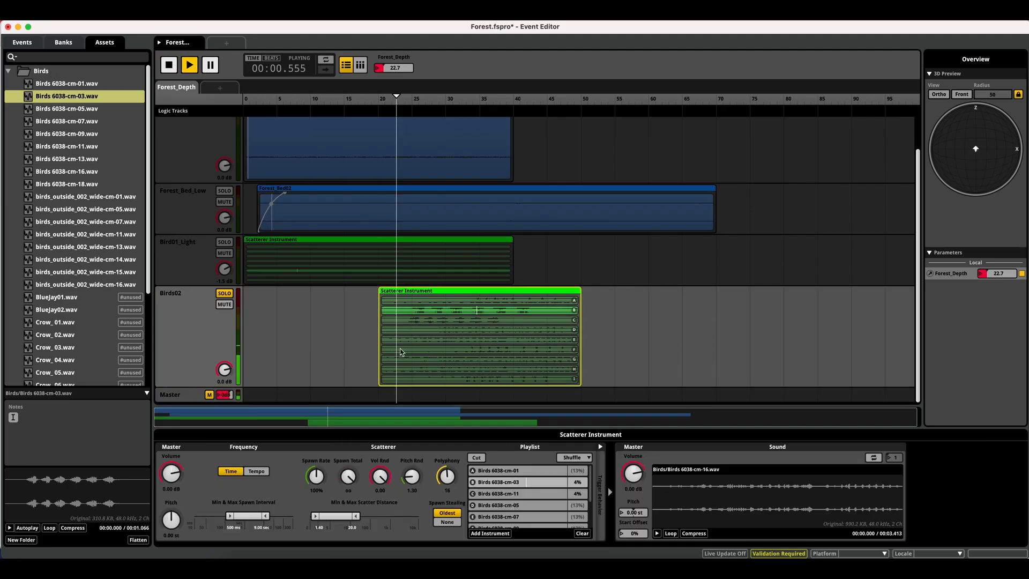
left_click(195, 357)
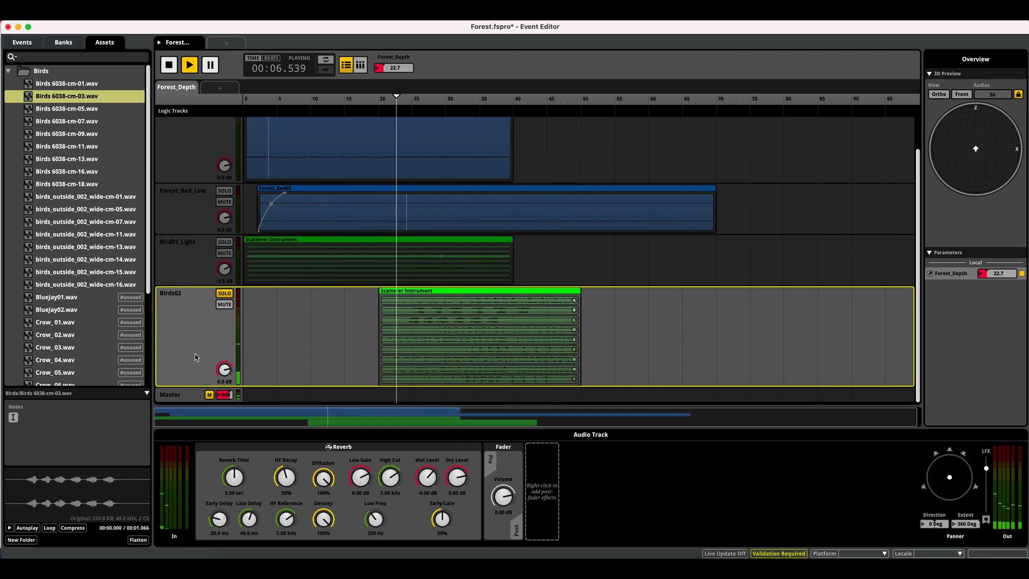
key("space")
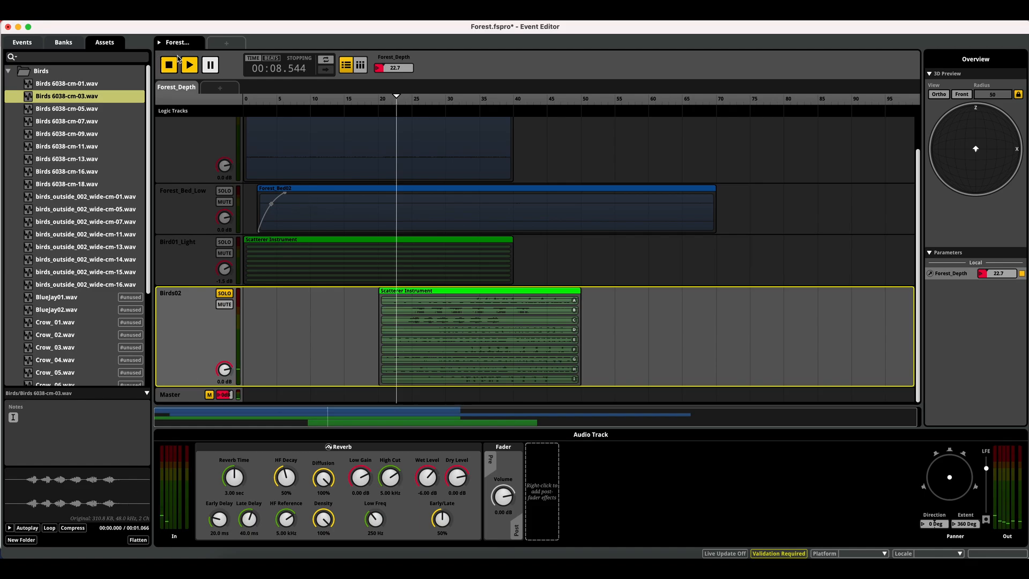
left_click(170, 66)
Add automation for the Reverb Time of the Birds02 track's reverb.
right_click(235, 478)
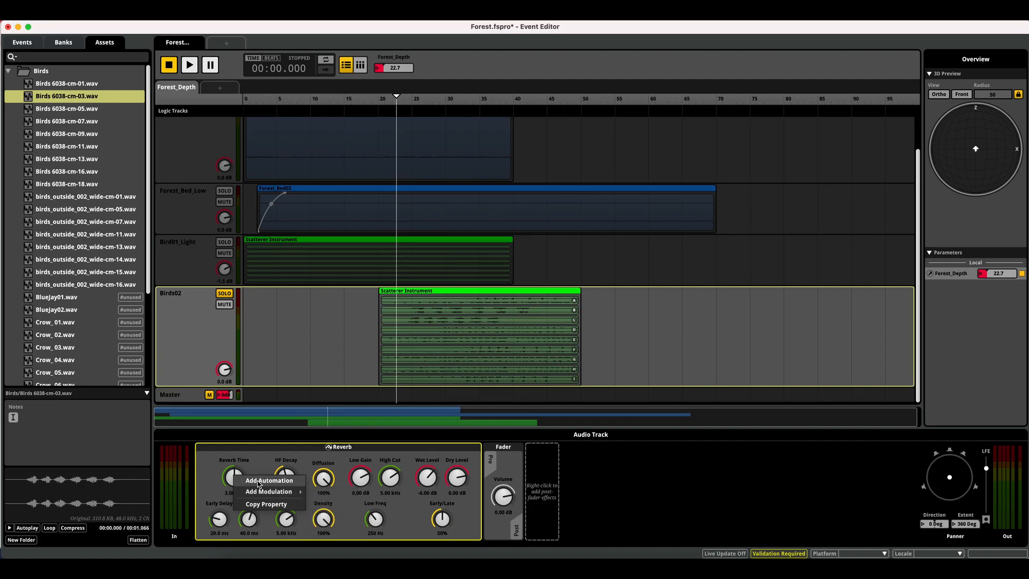
left_click(257, 482)
left_click_drag(214, 385, 208, 465)
scroll(533, 324, "down", 3)
scroll(585, 364, "up", 1)
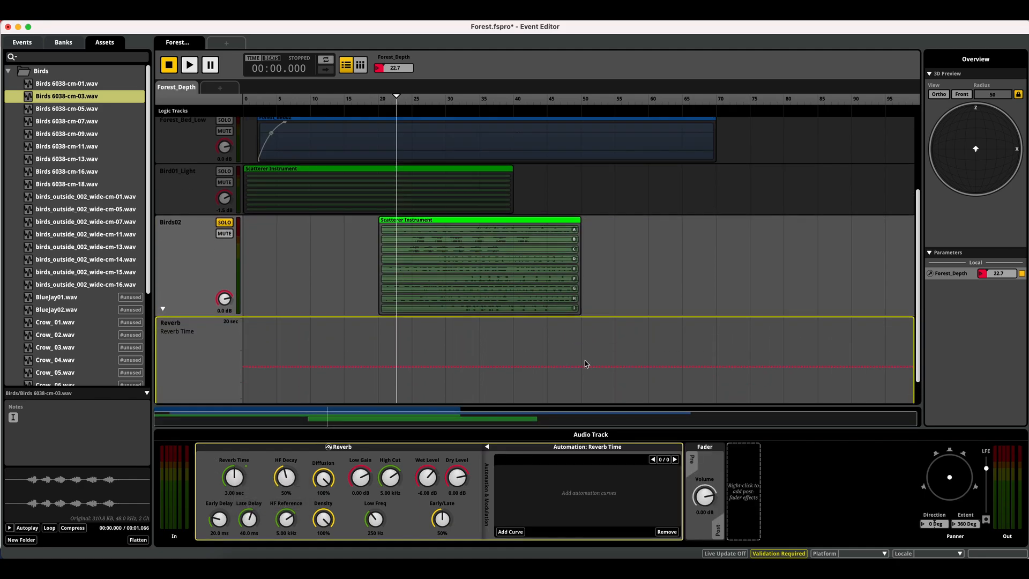
scroll(569, 365, "down", 1)
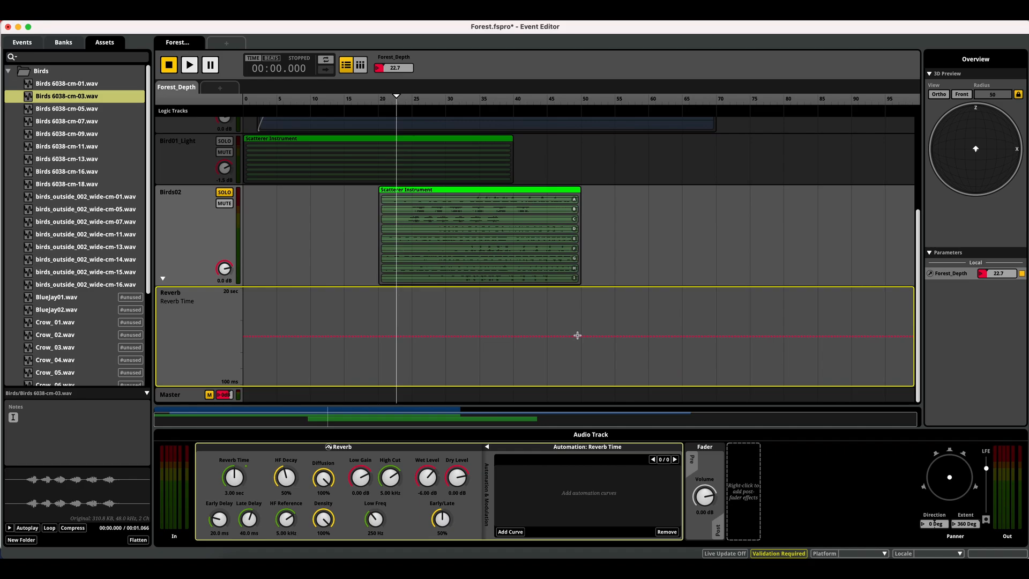
Draw a Reverb Time curve on Birds02 from 3.80 sec at Forest_Depth about 20 down to 230 ms at about 45.
left_click(379, 335)
left_click(379, 335)
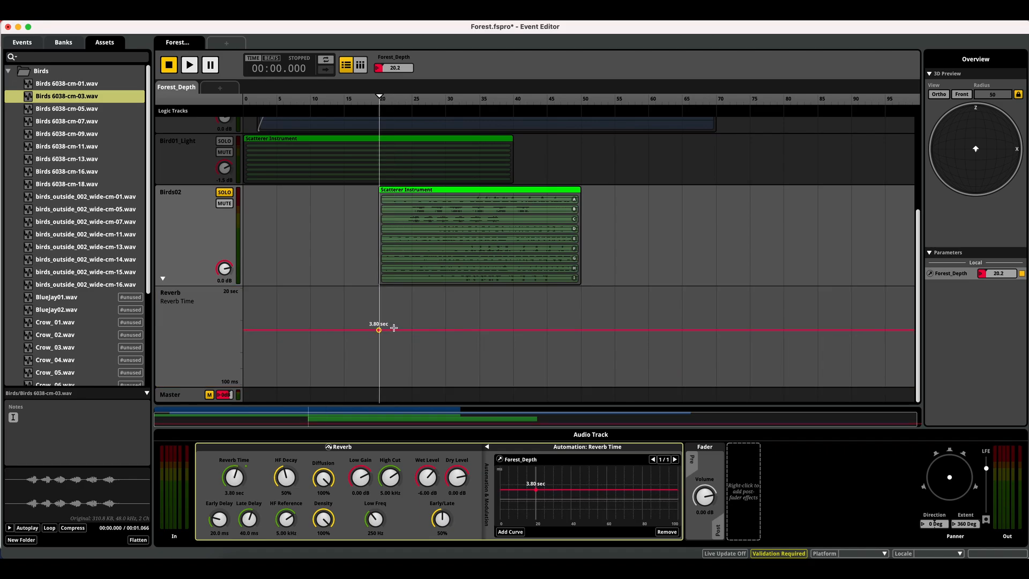
mouse_move(510, 331)
left_mouse_down()
mouse_move(541, 374)
mouse_move(542, 329)
mouse_move(552, 328)
mouse_move(527, 329)
left_mouse_up()
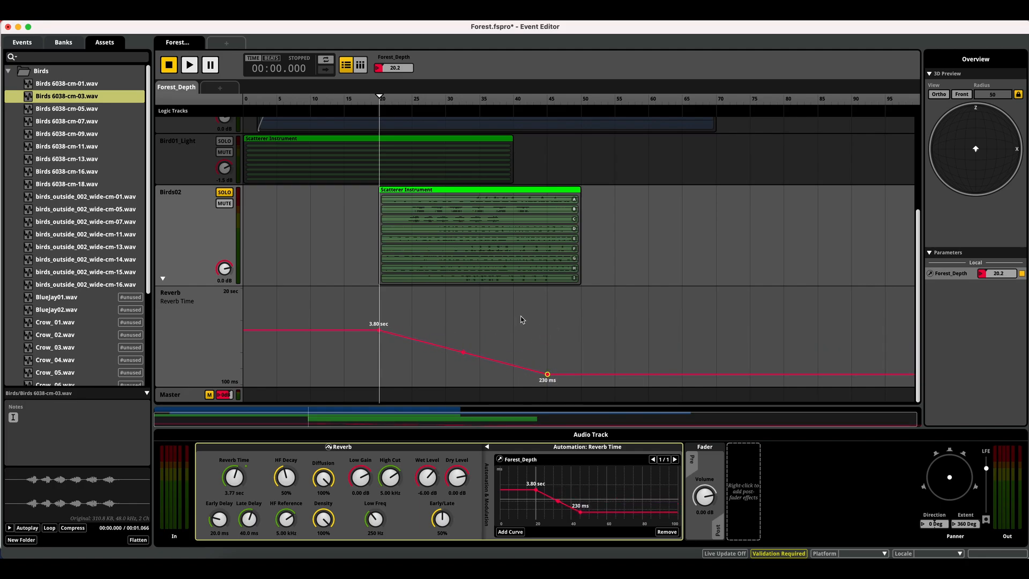
Turn off solo on Birds02 and play the event, moving Forest_Depth to 30.5 and 38.5.
left_click(226, 192)
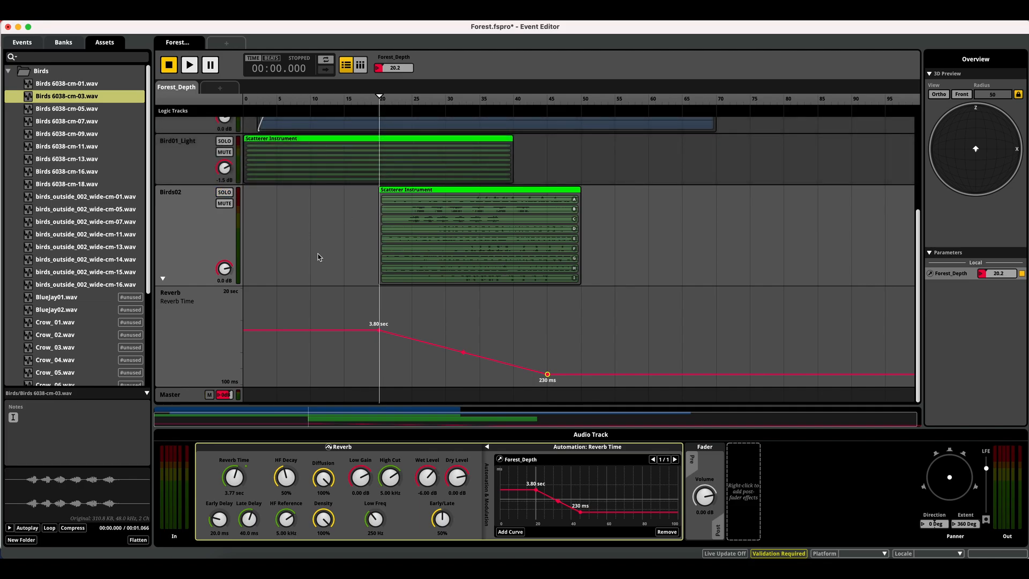
key("space")
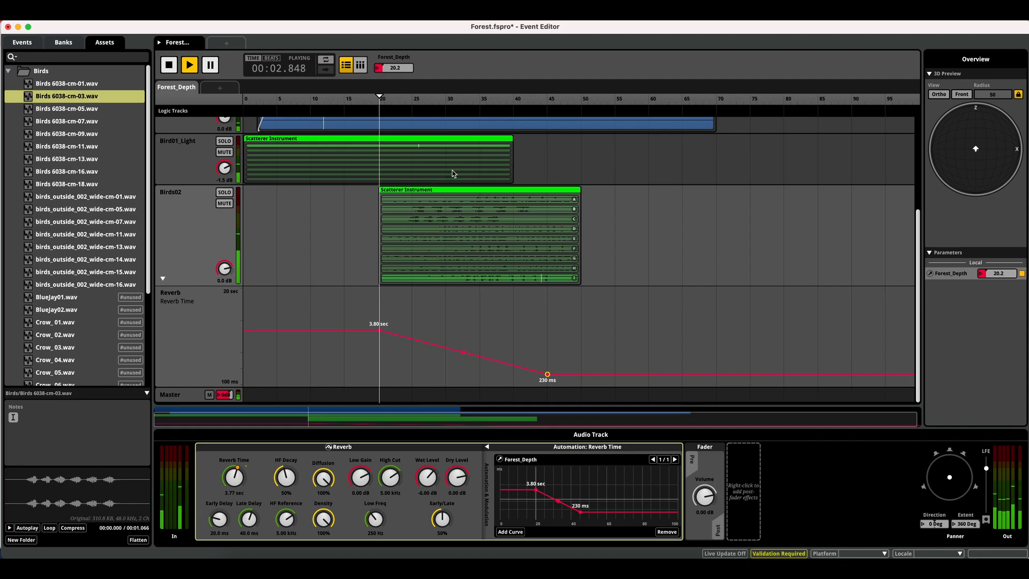
left_click(449, 99)
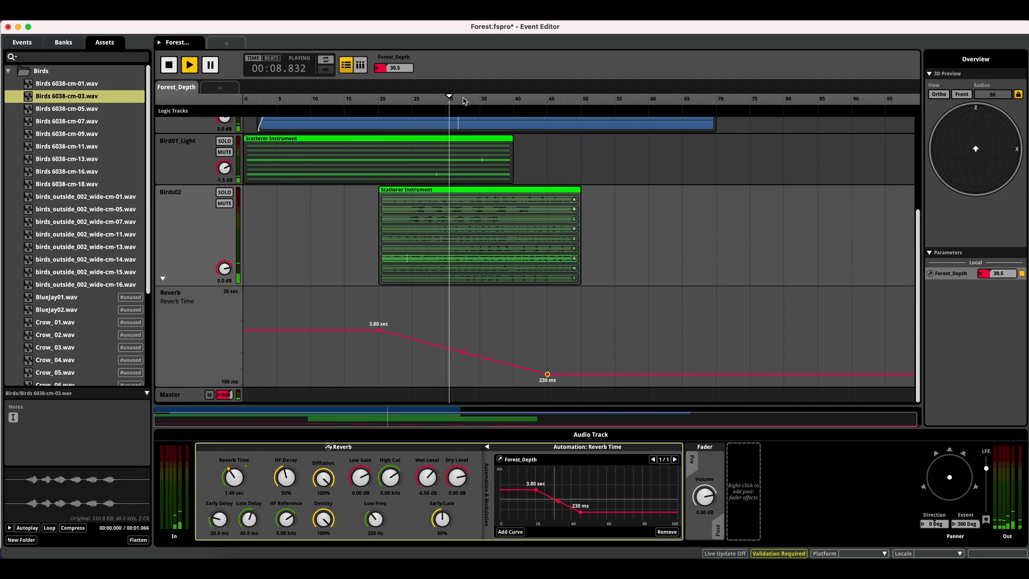
left_click(503, 101)
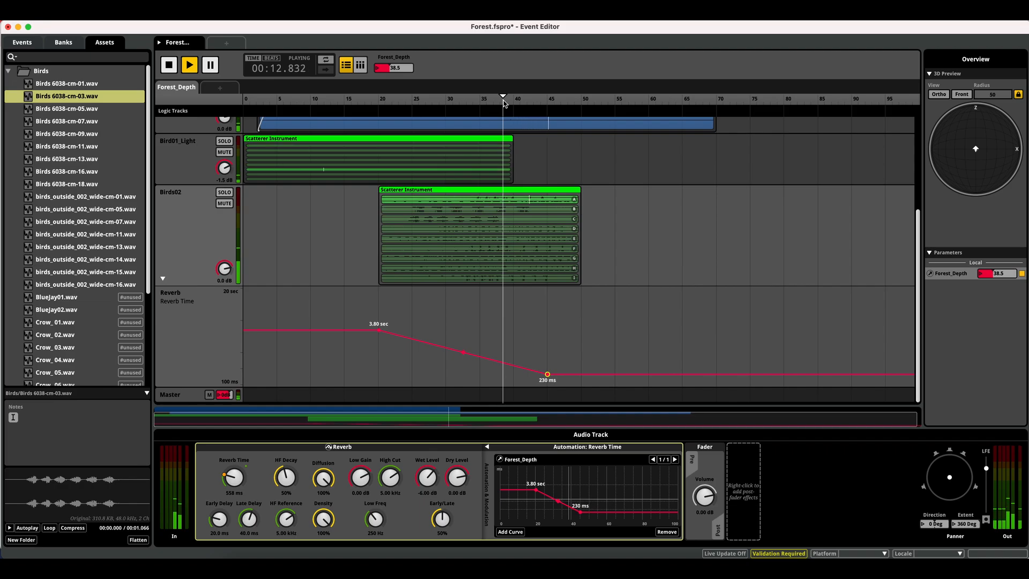
Raise the last Reverb Time point to 900 ms and add a 1.80 sec point at Forest_Depth about 40.
left_click_drag(547, 374, 513, 346)
left_click(513, 350)
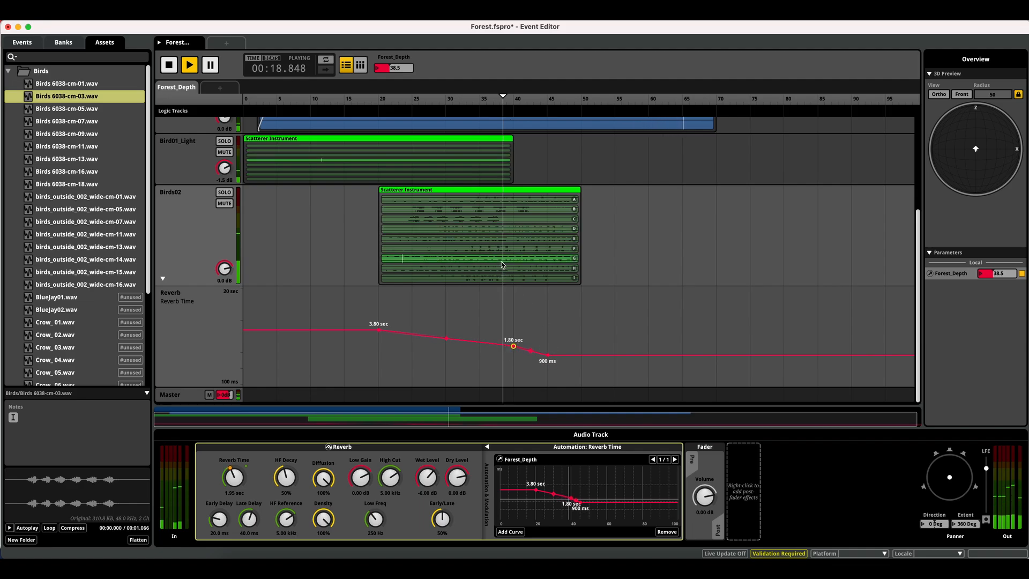
Add a short fade-out to the end of the Bird01_Light scatterer and set its volume randomization to -2.50.
scroll(325, 184, "up", 1)
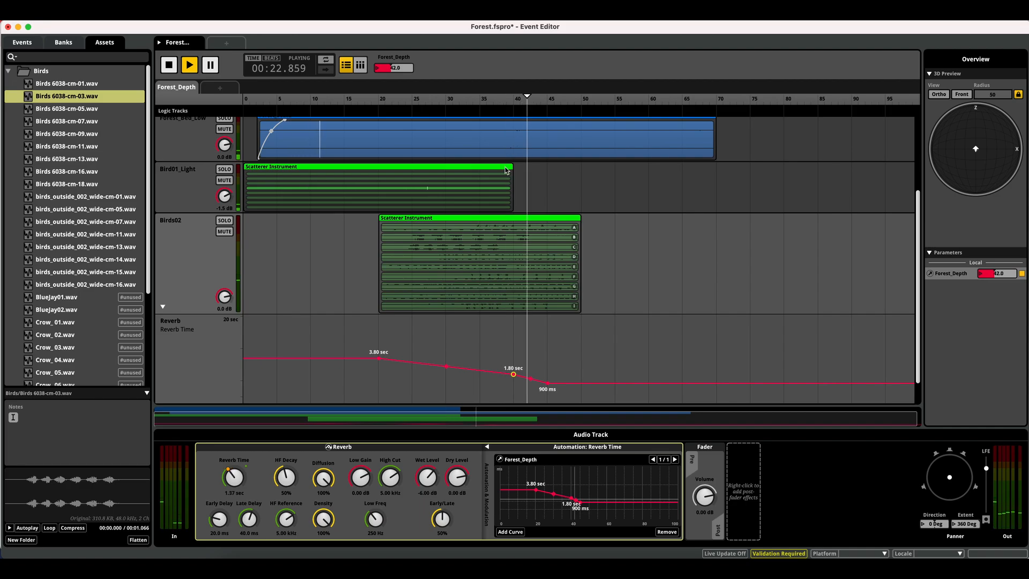
left_click_drag(511, 171, 506, 171)
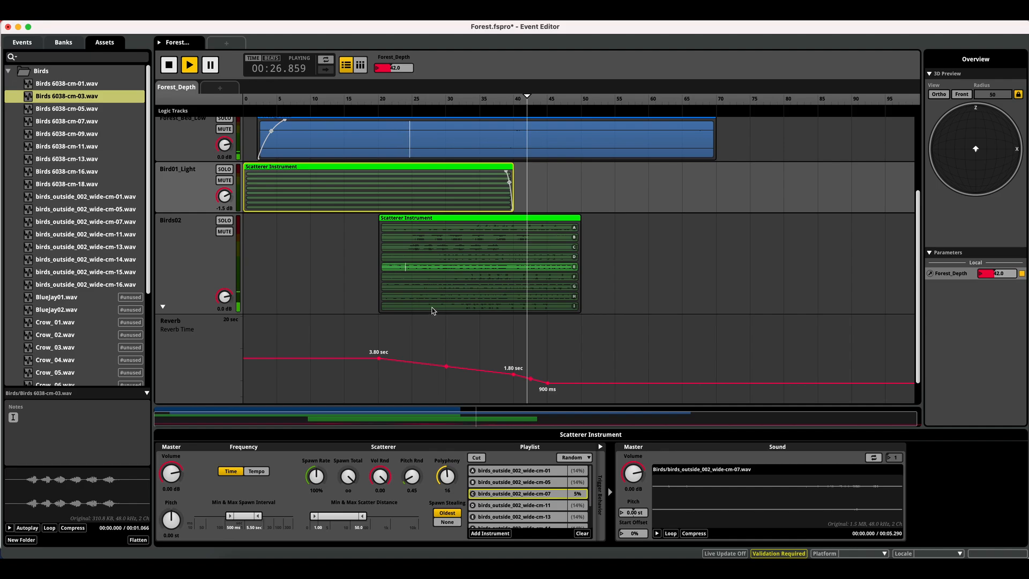
scroll(342, 260, "down", 1)
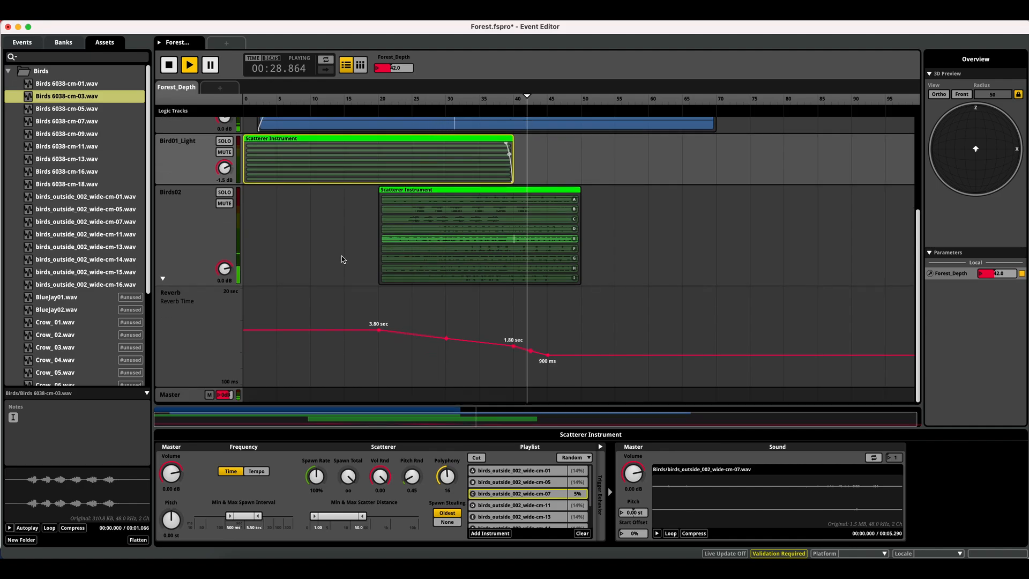
left_click_drag(377, 480, 378, 477)
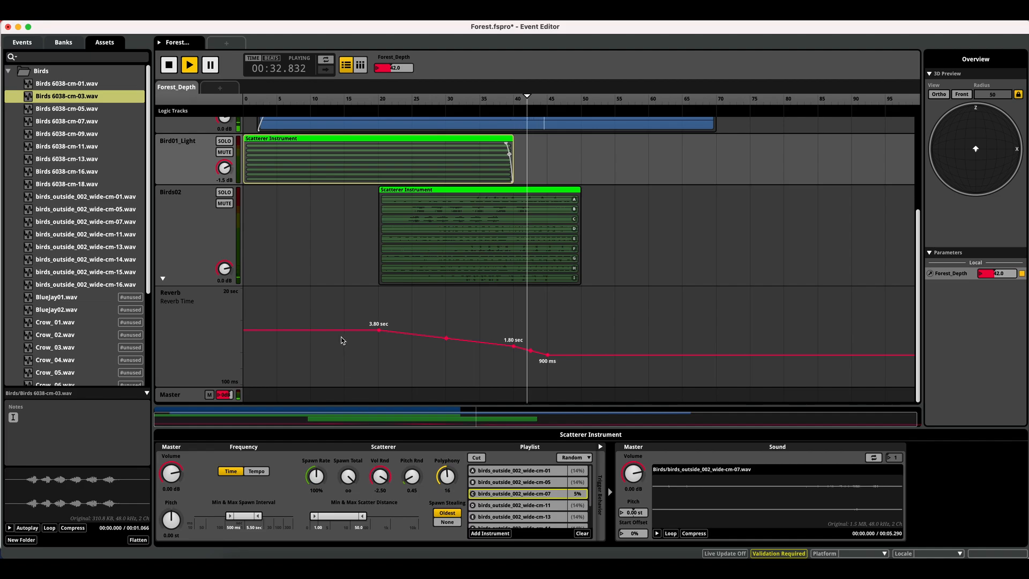
Review the bed and bird tracks while the full mix plays at Forest_Depth 42.0, and stop playback.
scroll(349, 317, "up", 3)
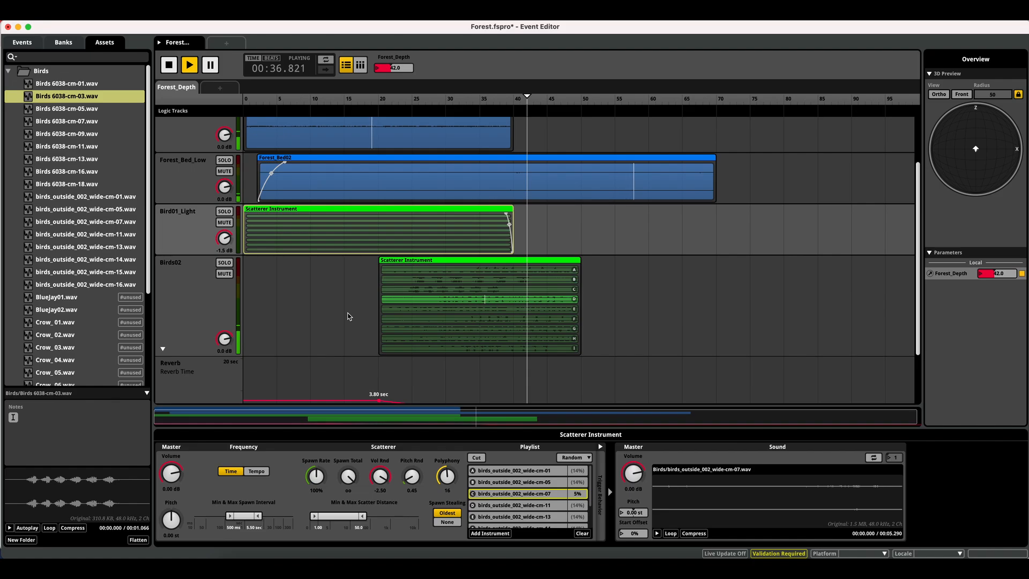
scroll(349, 316, "up", 3)
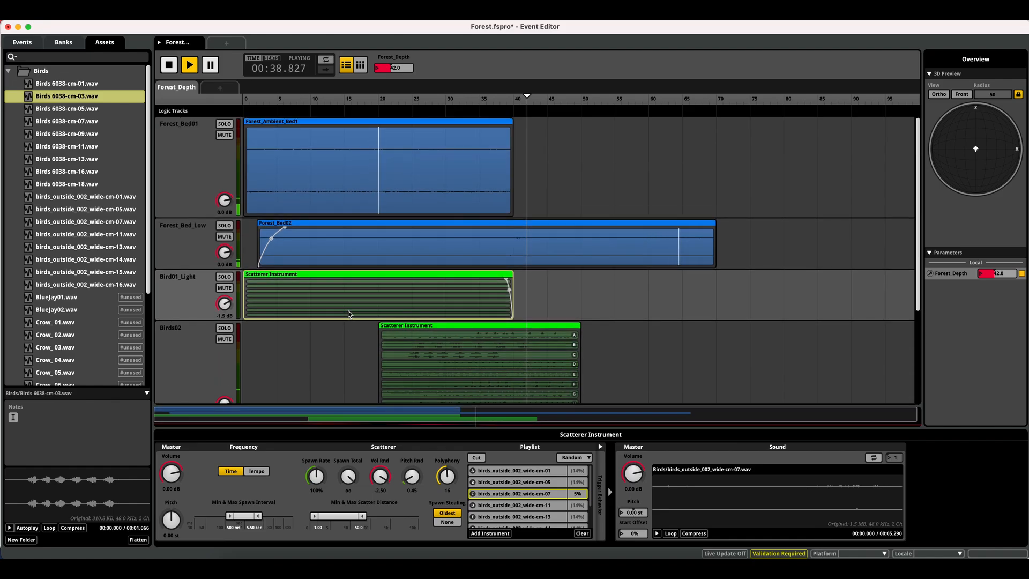
key("space")
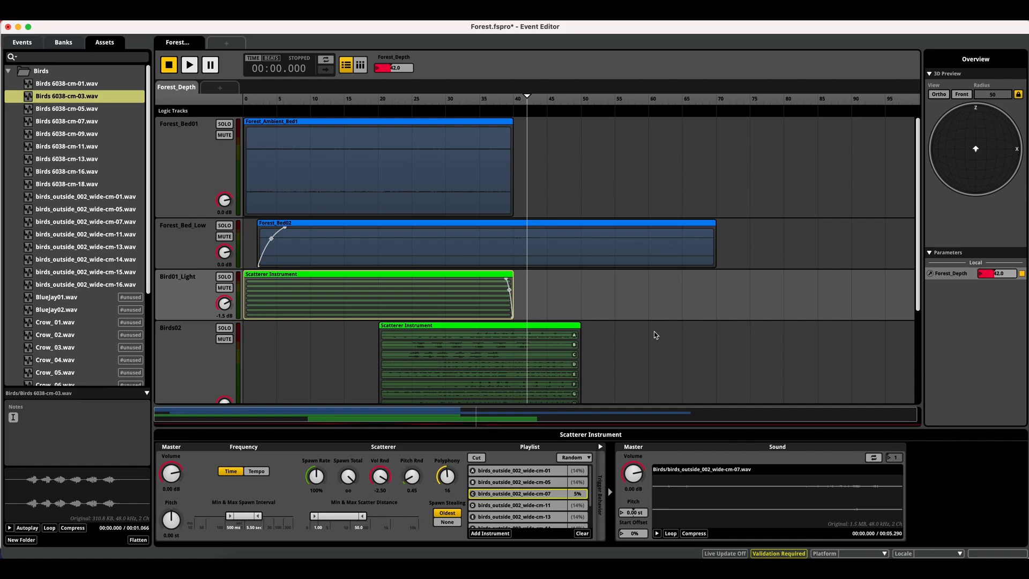
Set ForestBG's Forest_Depth to 2.67 and open the Stream event.
left_click(656, 335)
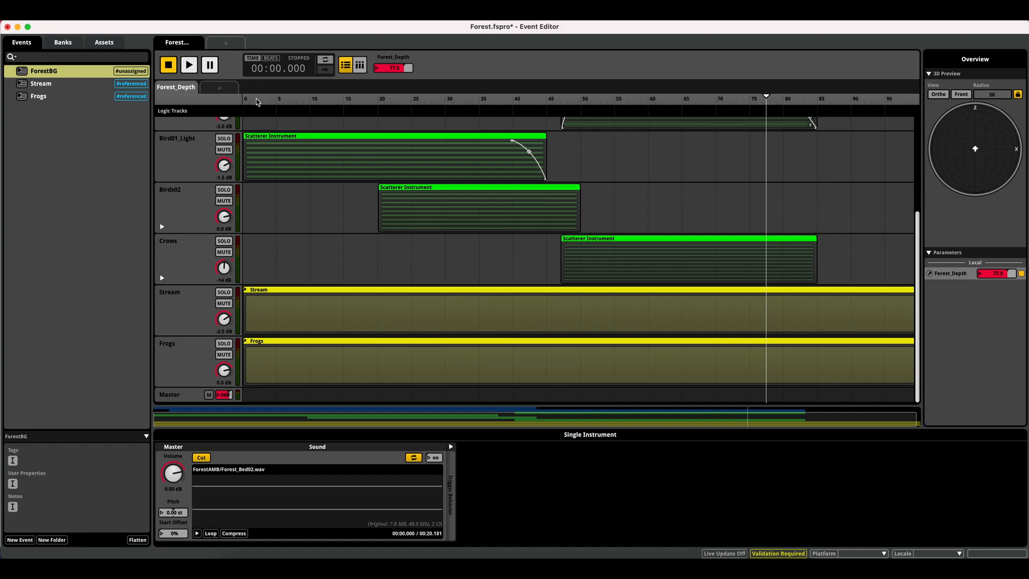
left_click(260, 99)
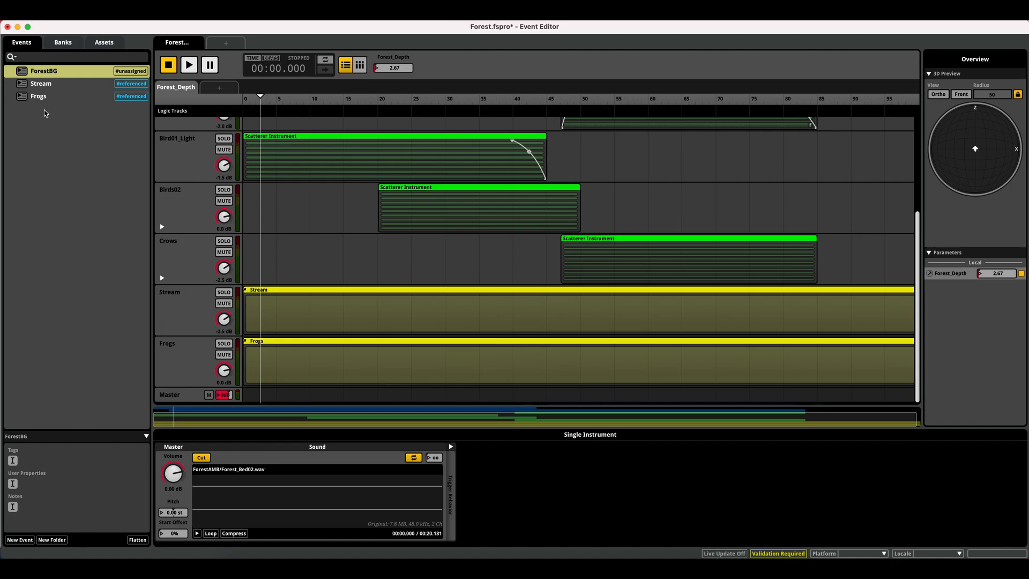
left_click(25, 86)
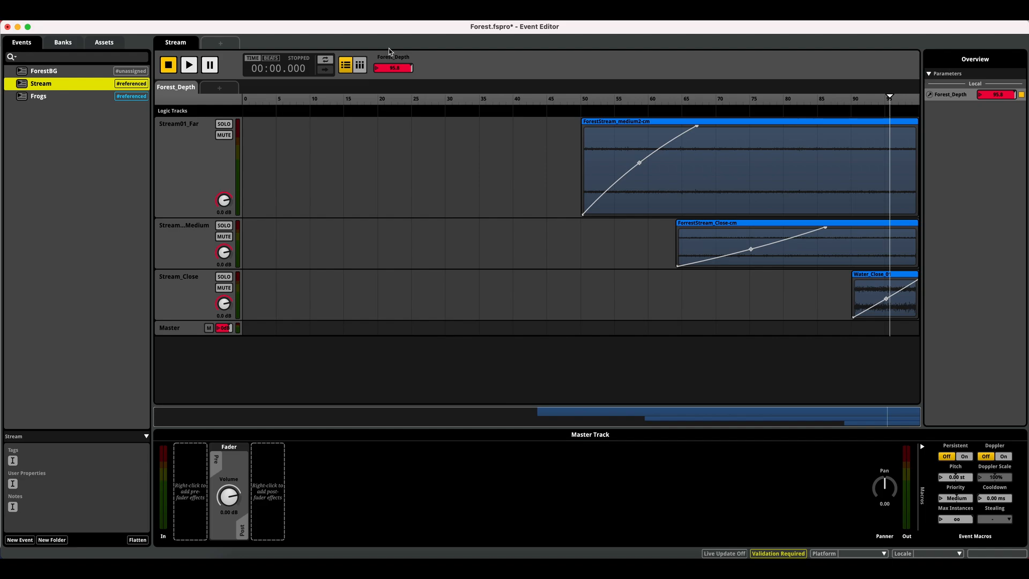
Play the Stream event at Forest_Depth about 68, select the Stream01_Far instrument, and stop playback.
left_click(707, 101)
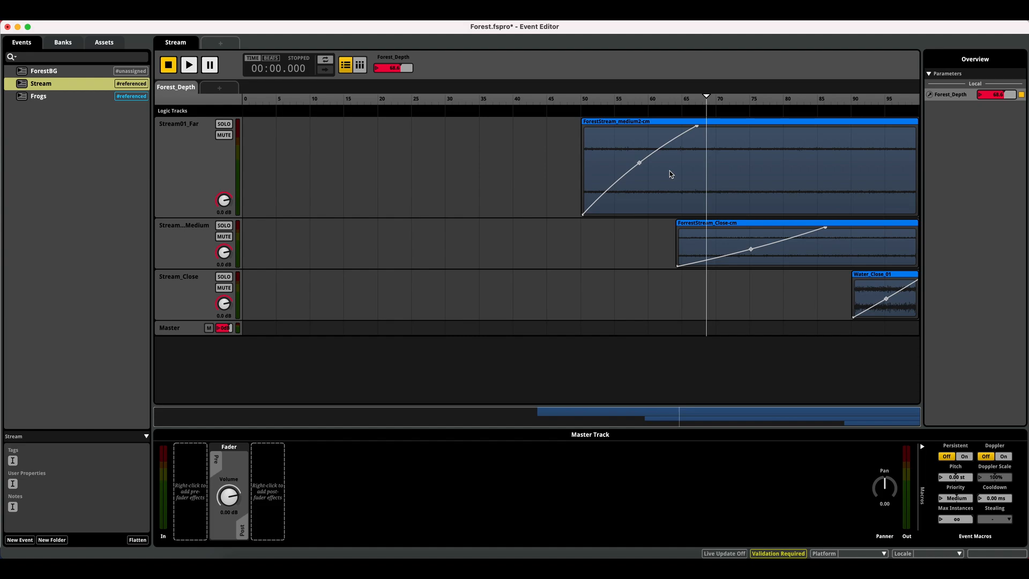
key("space")
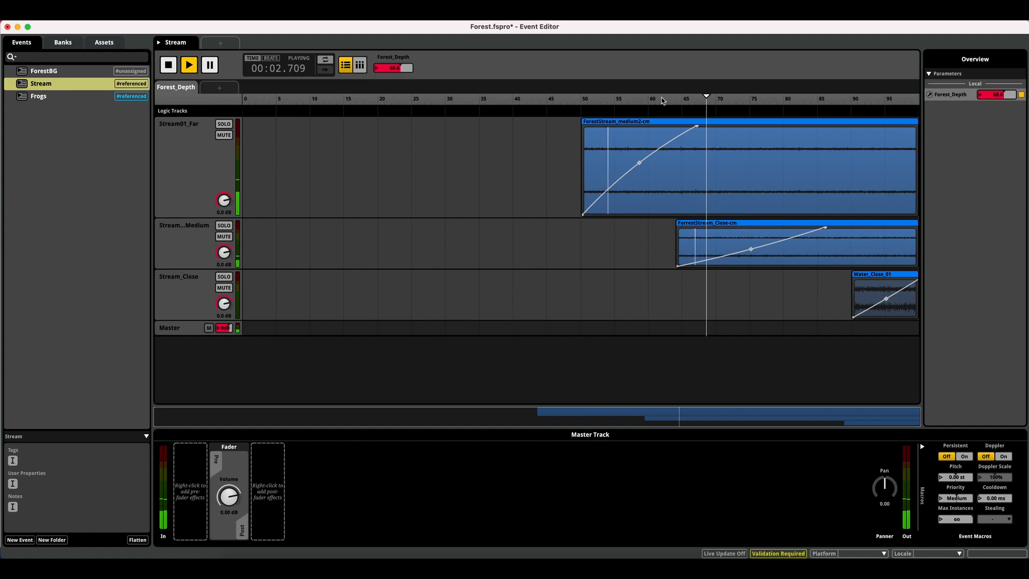
left_click(699, 163)
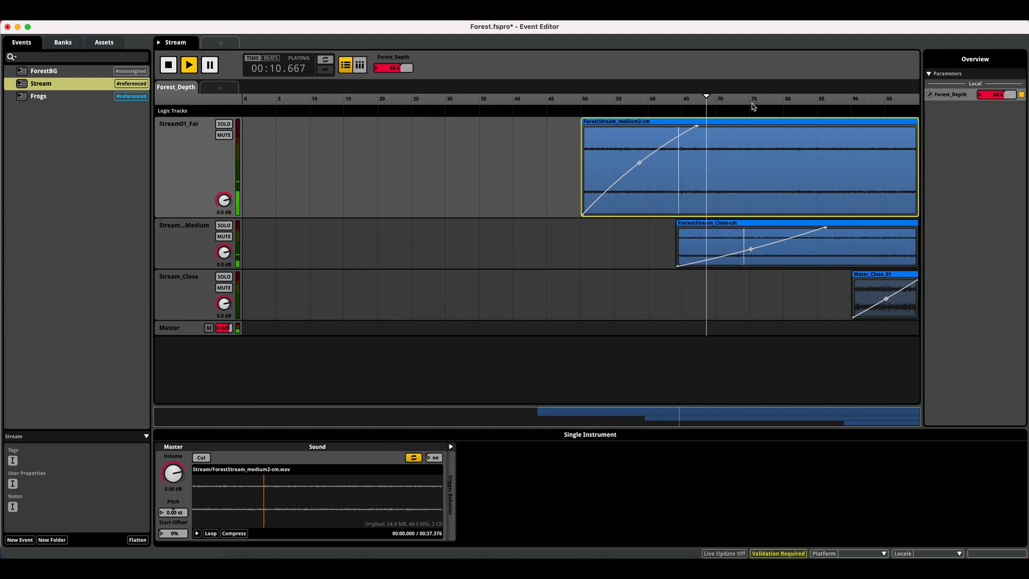
key("space")
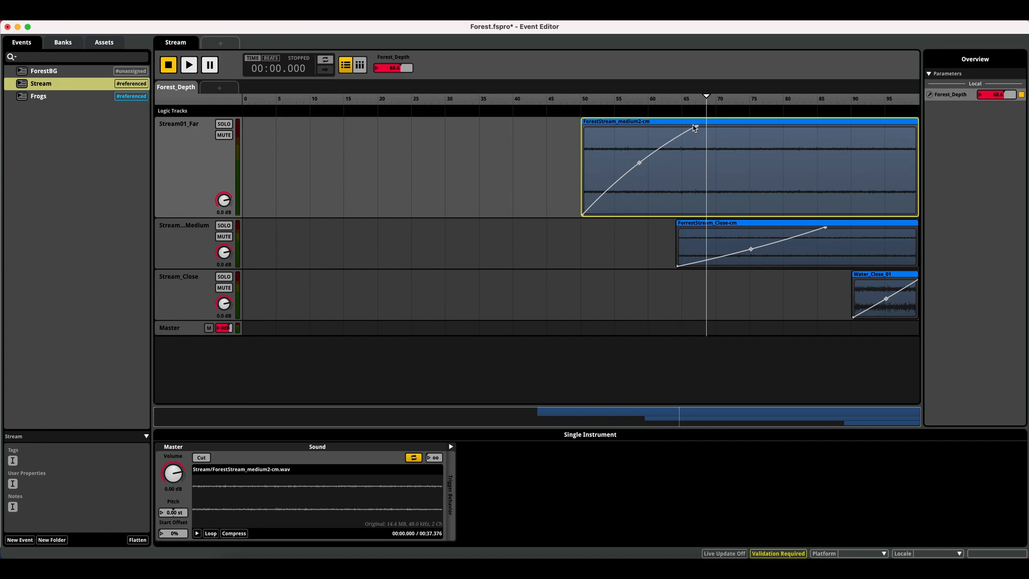
Play the Stream event while raising Forest_Depth from about 51 to 55 and 64 to hear Stream01_Far fade in.
left_click_drag(611, 100, 598, 99)
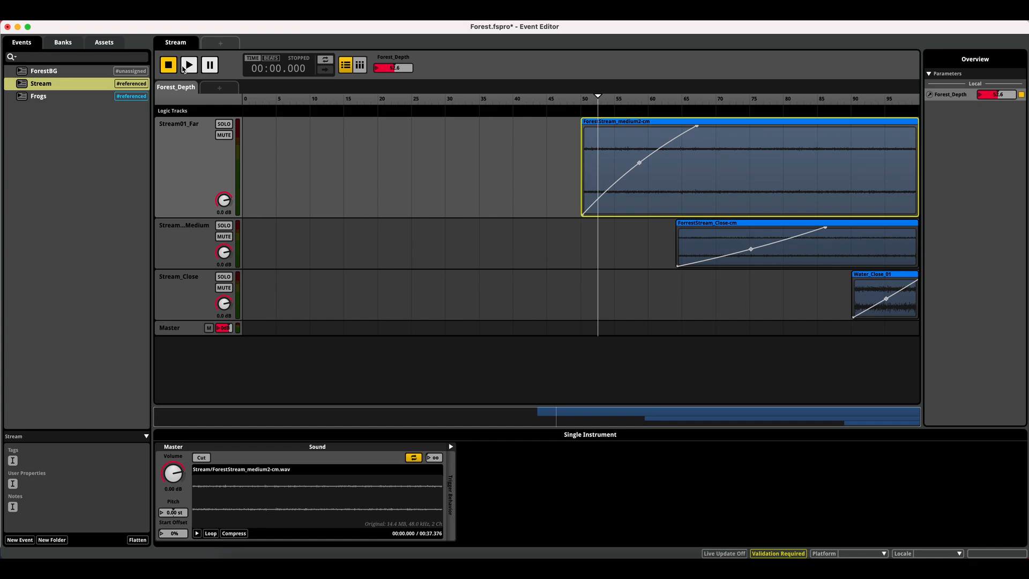
left_click(188, 65)
left_click_drag(597, 99, 591, 100)
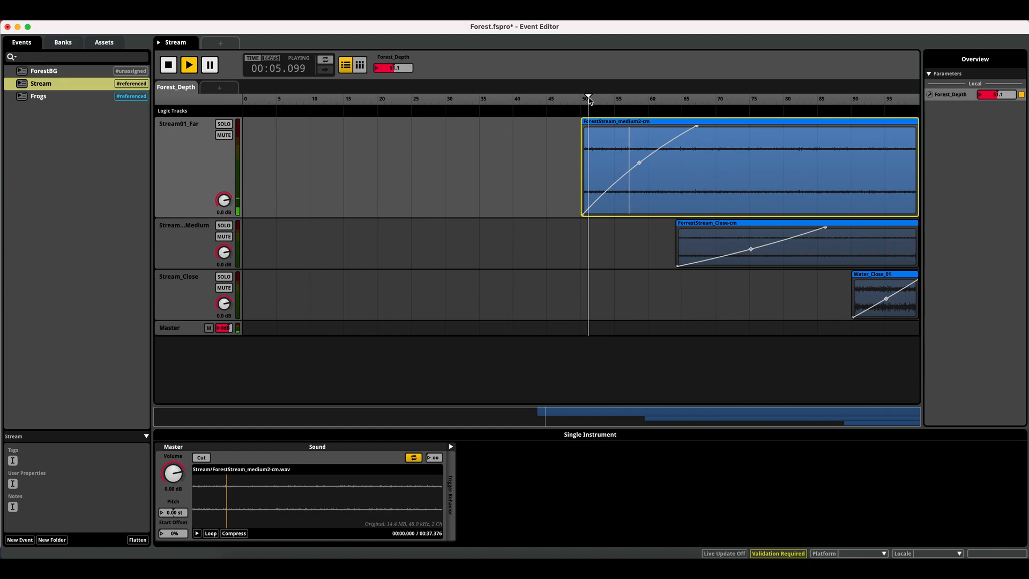
left_click(618, 99)
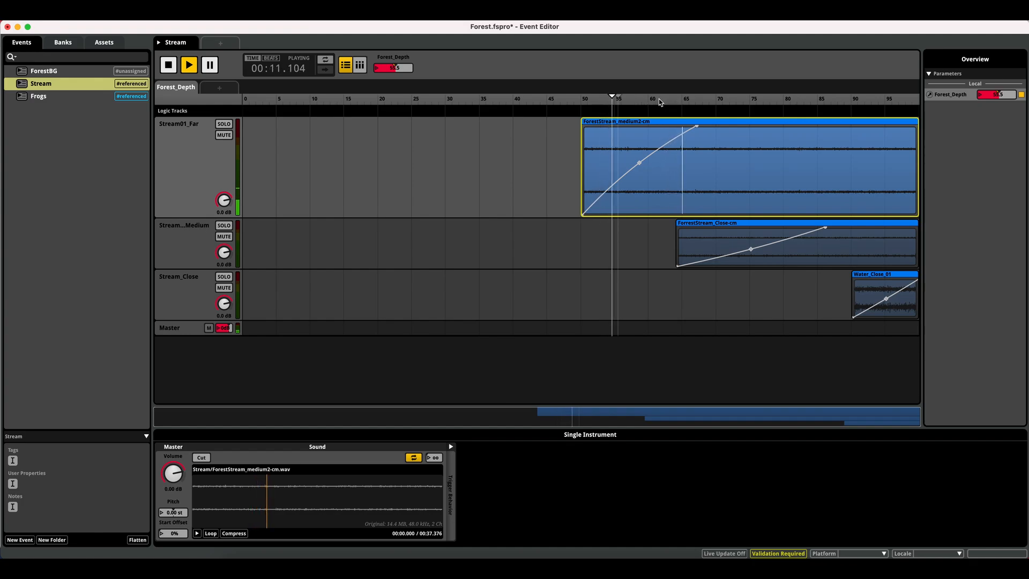
left_click(676, 97)
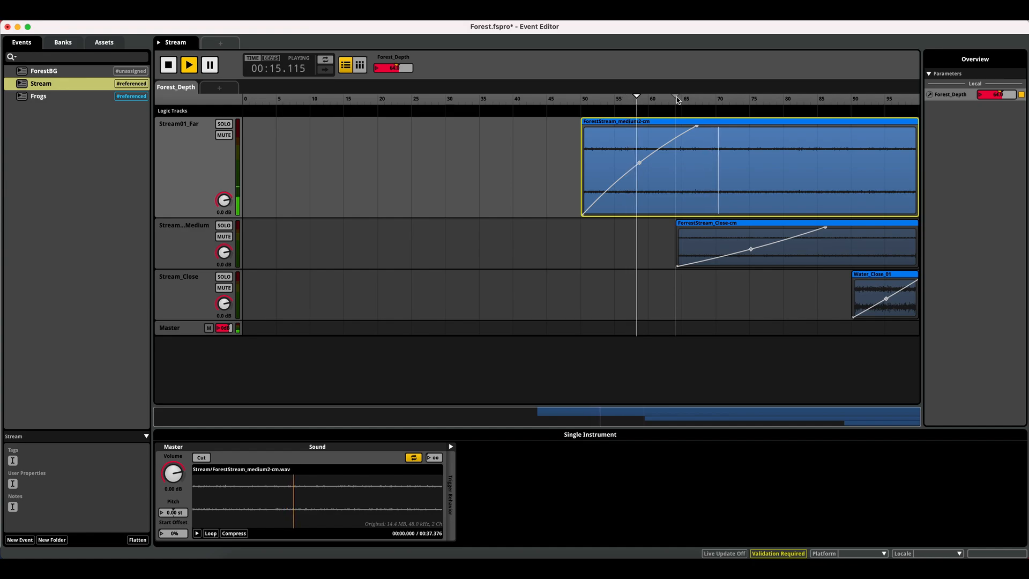
Solo the medium stream track, listen as Forest_Depth moves towards about 76 and 89.4, and stop playback.
left_click(699, 229)
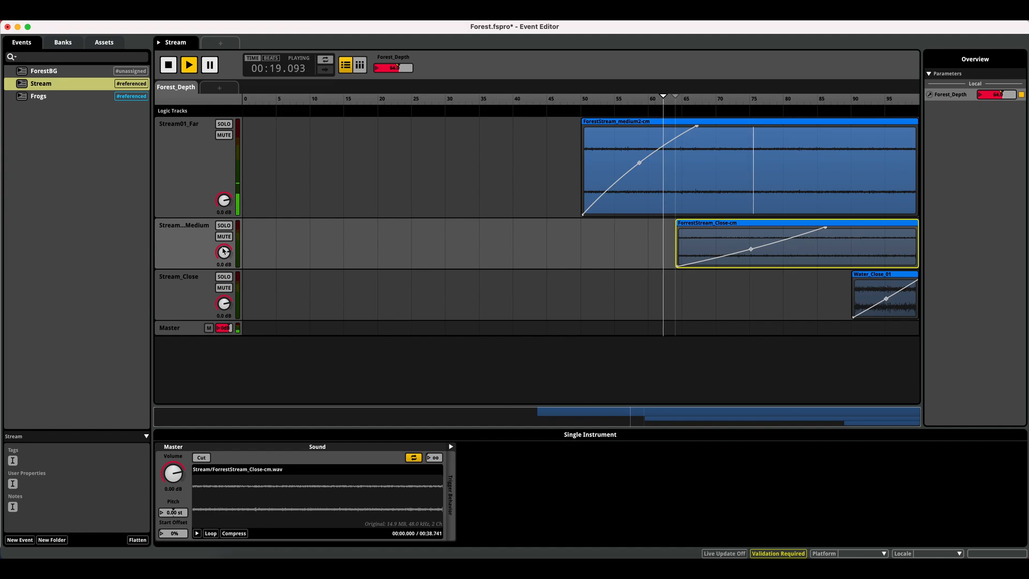
left_click(758, 100)
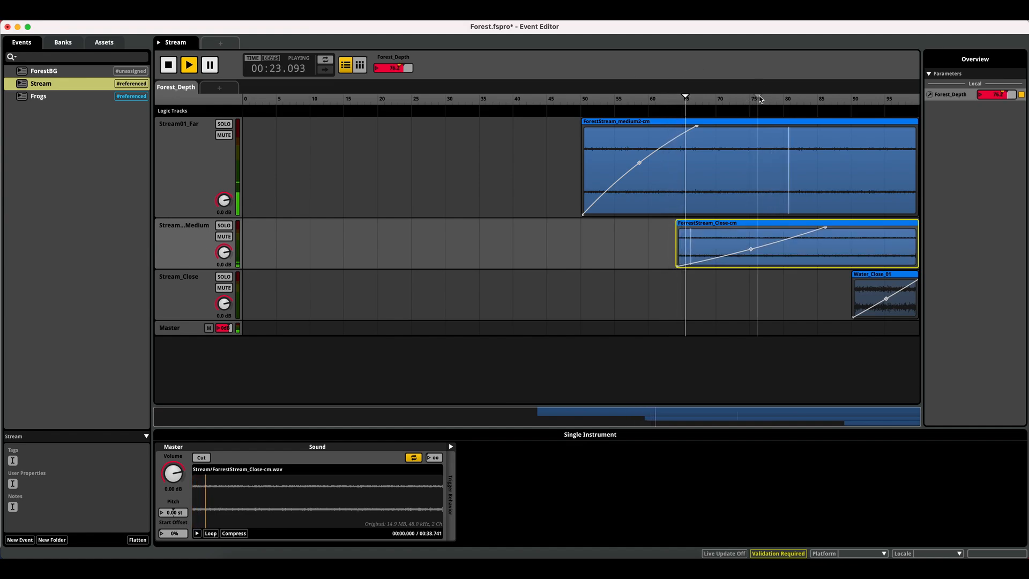
key("s")
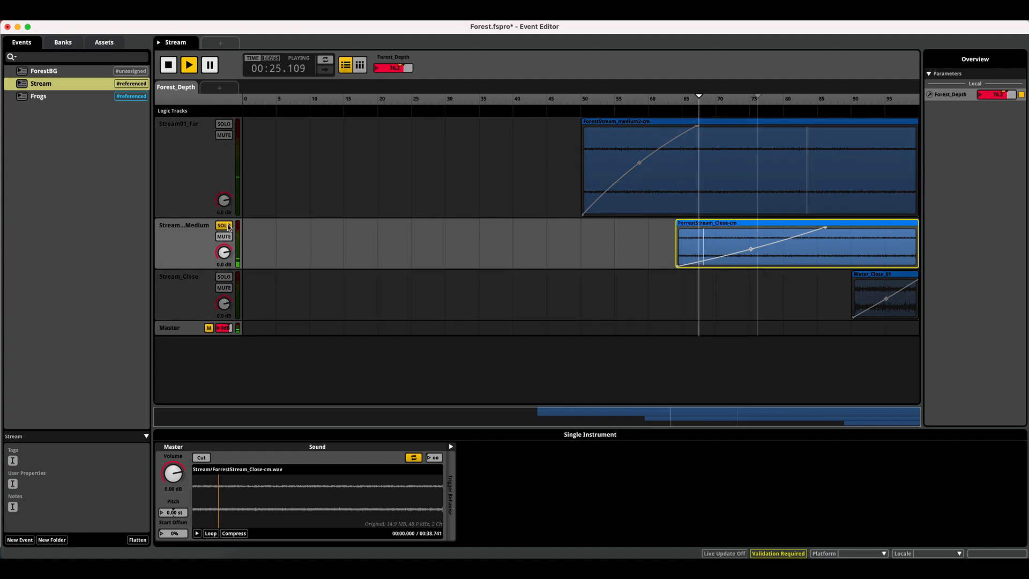
left_click(847, 99)
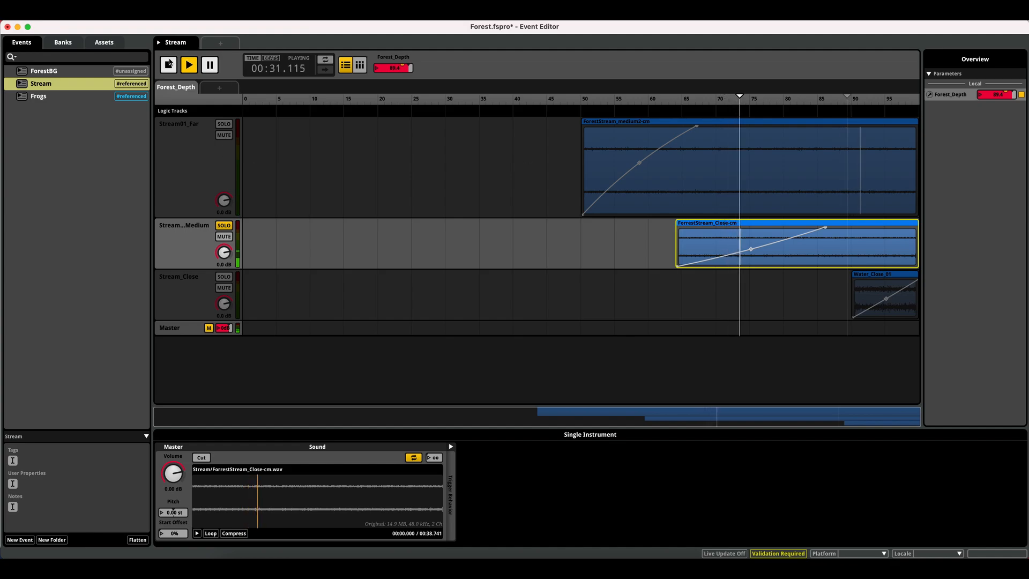
key("space")
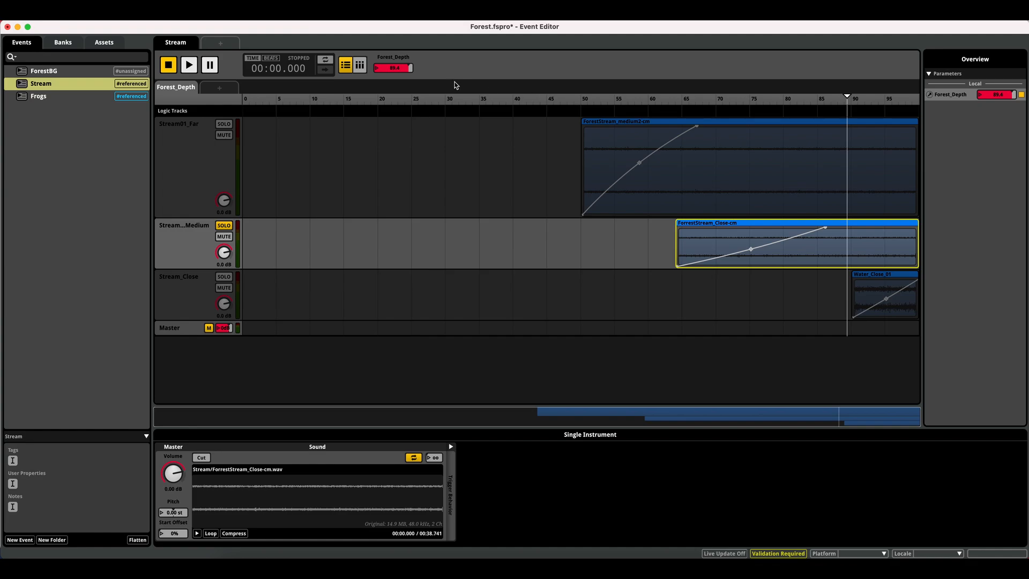
Solo the Stream_Close track, set Forest_Depth to about 93.5, and play the Stream event.
left_click(400, 61)
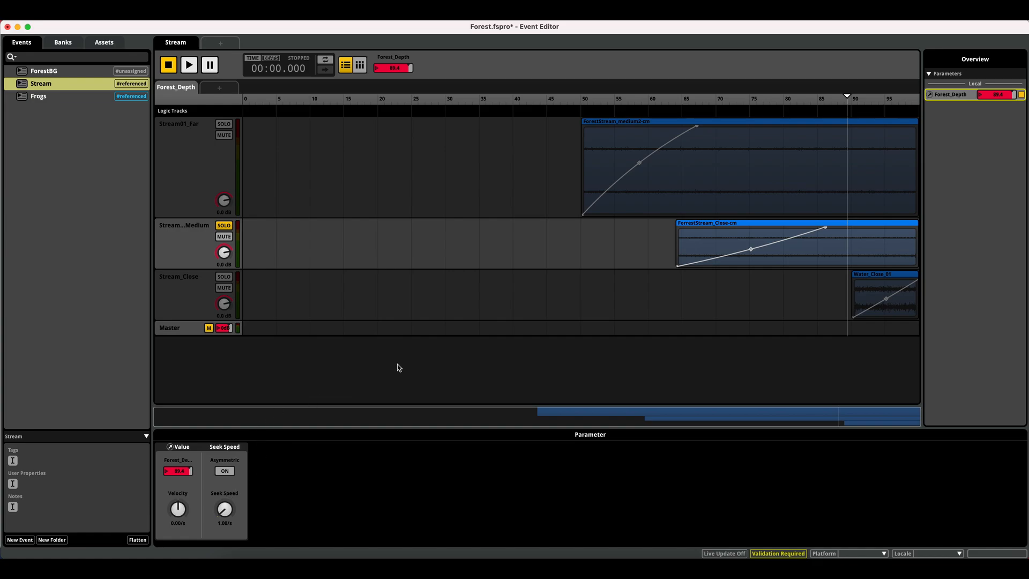
left_click(224, 277)
left_click(876, 97)
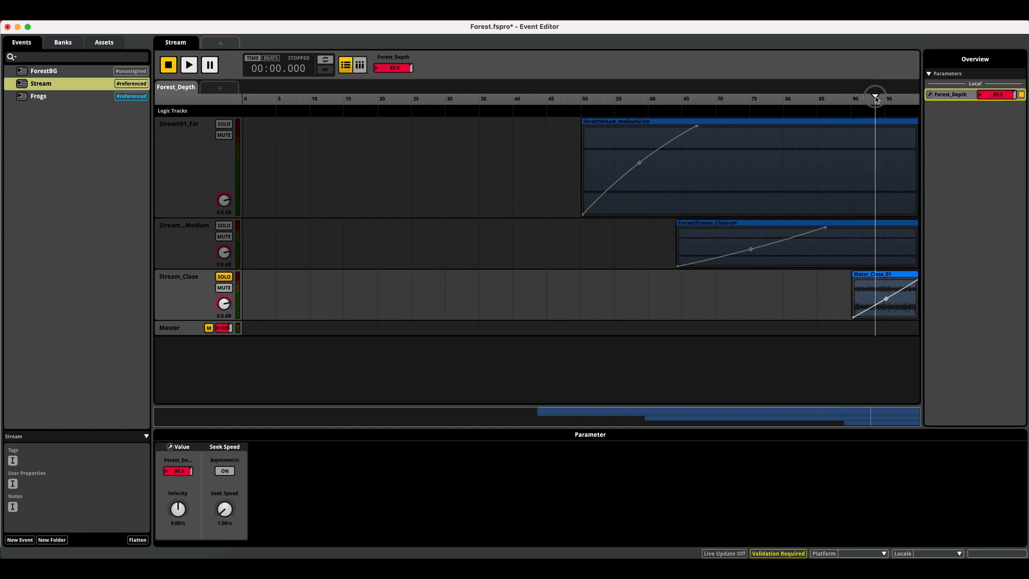
left_click(189, 66)
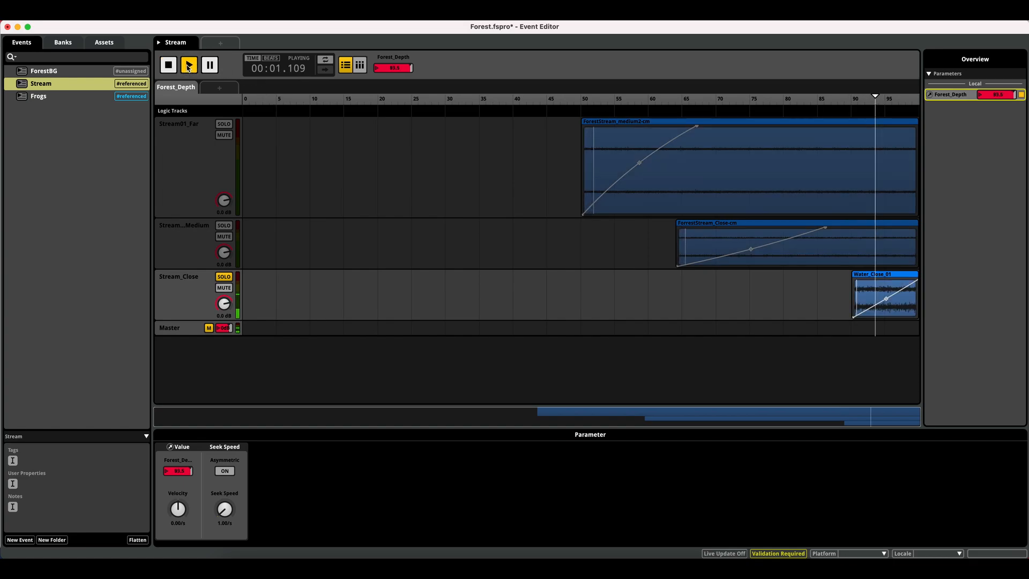
Unsolo Stream_Close, listen to the full stream mix while raising Forest_Depth to about 96 and 99.8, and stop playback.
left_click(225, 278)
left_click(893, 100)
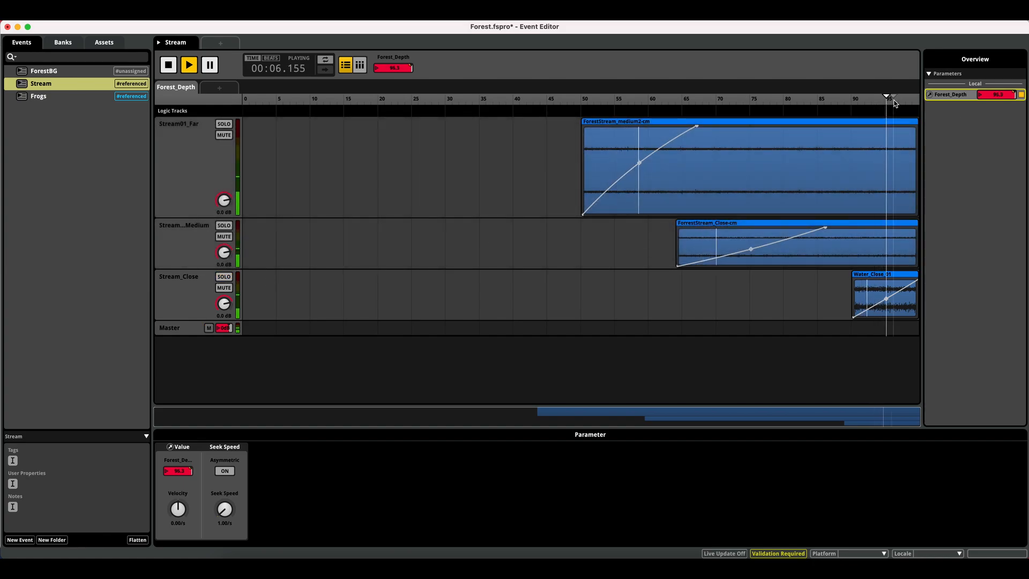
left_click(918, 100)
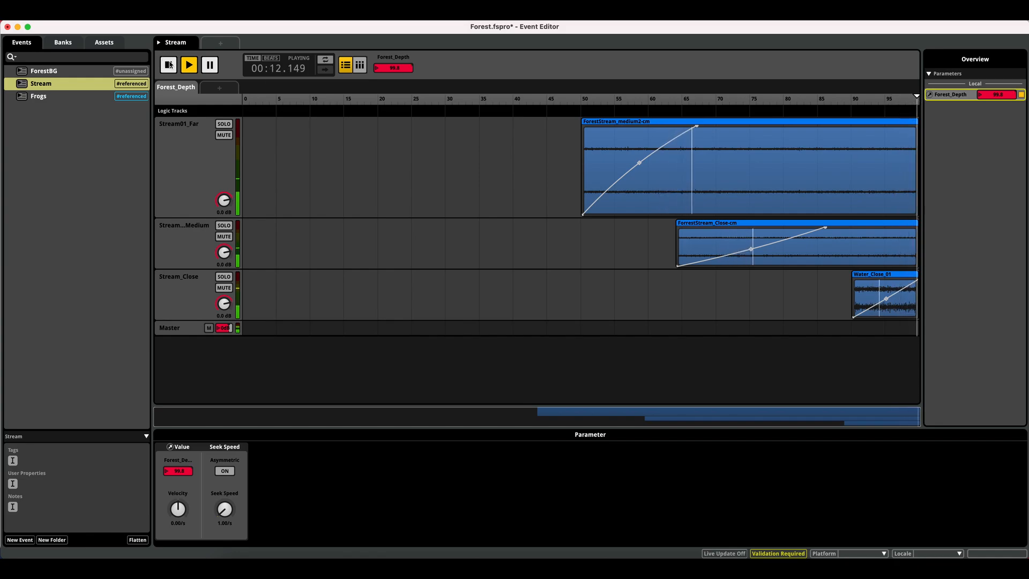
left_click(169, 64)
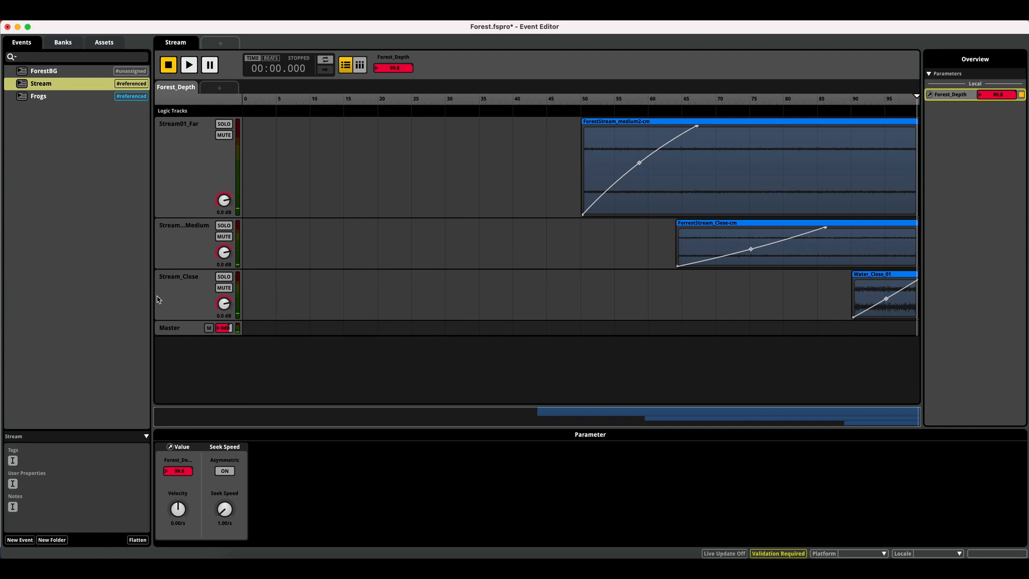
Add an FMOD 3-EQ effect before the fader on the Stream_Close track.
left_click(882, 304)
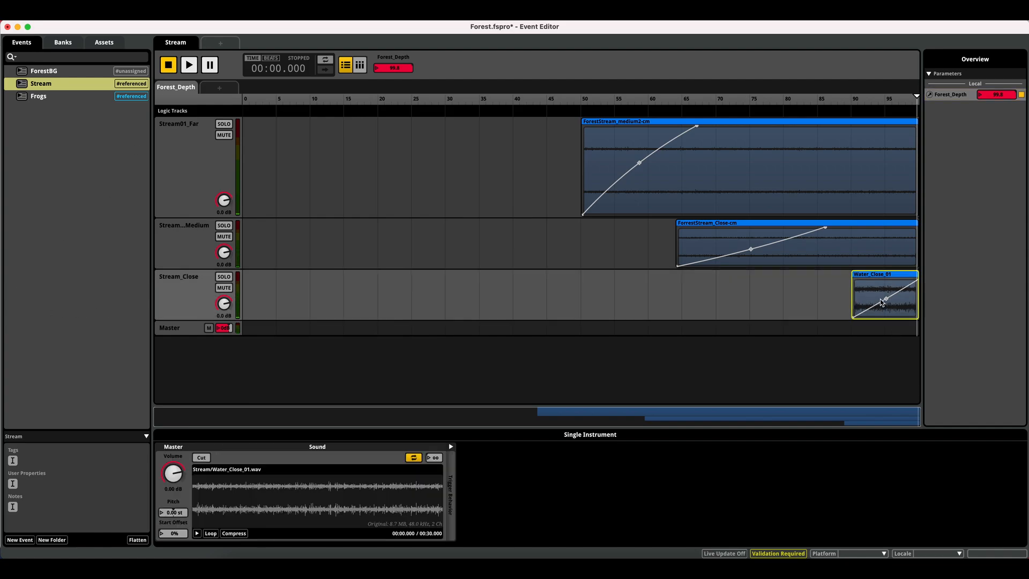
left_click(192, 301)
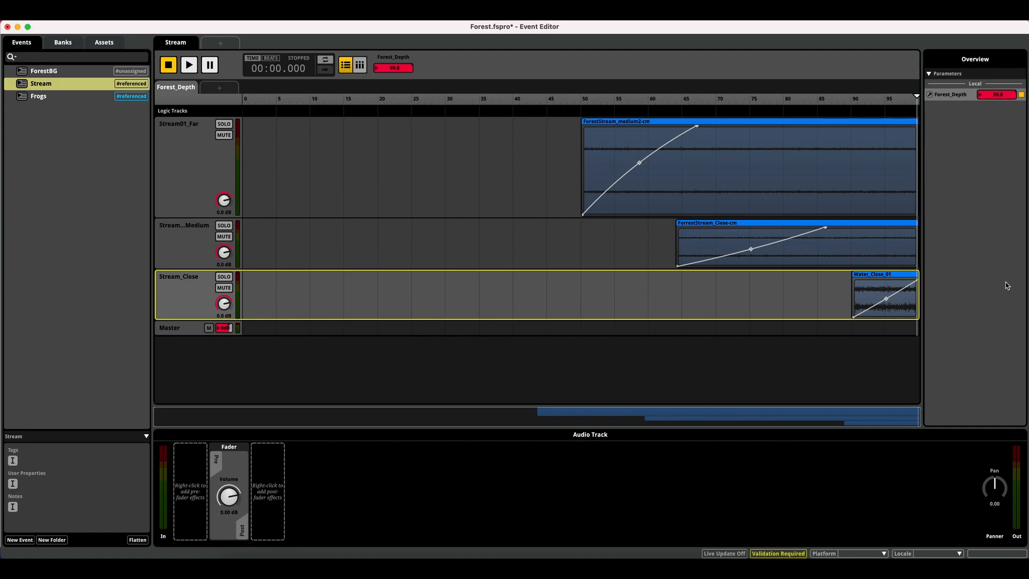
right_click(183, 499)
left_click(192, 299)
right_click(198, 490)
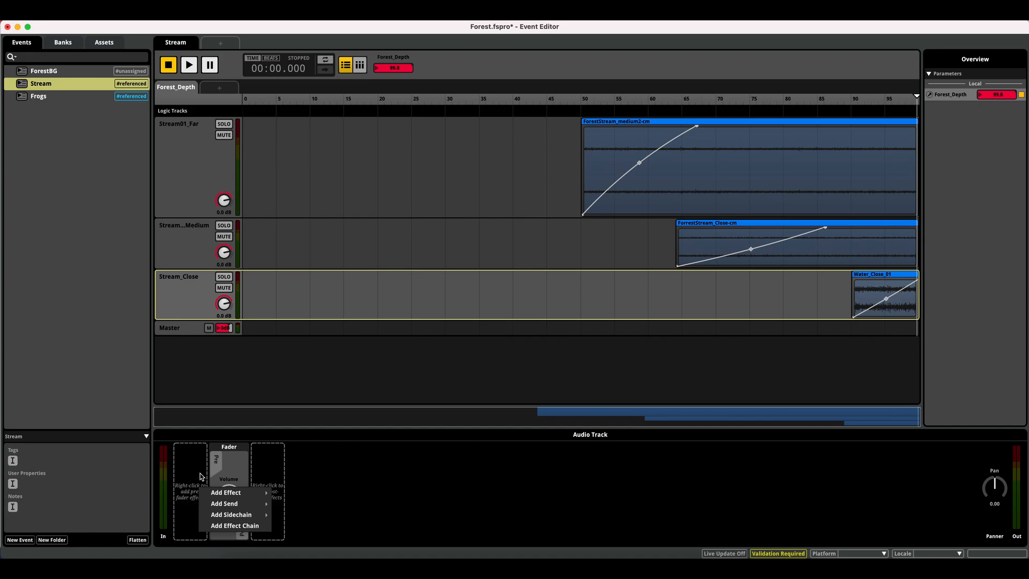
mouse_move(226, 498)
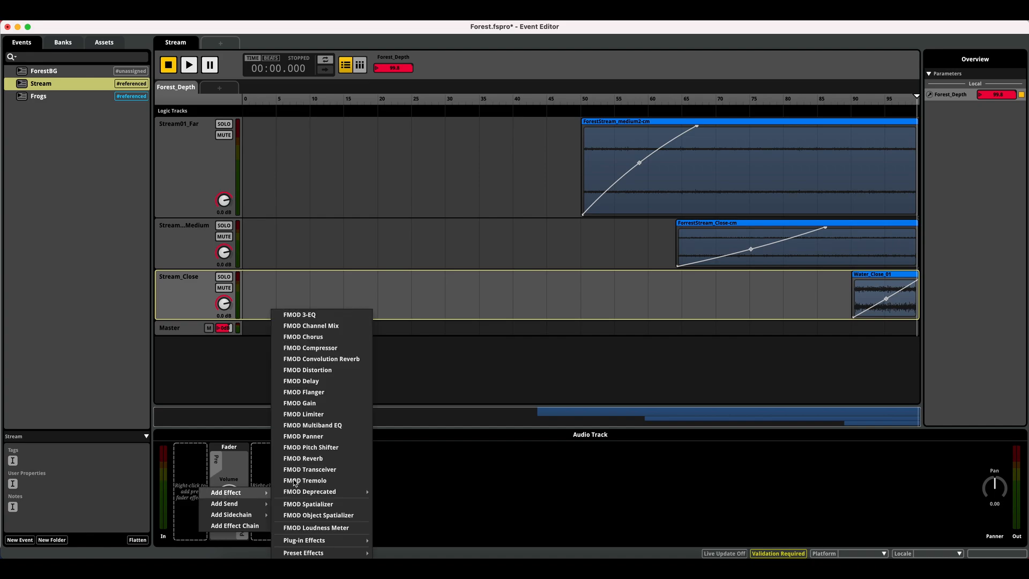
left_click(309, 317)
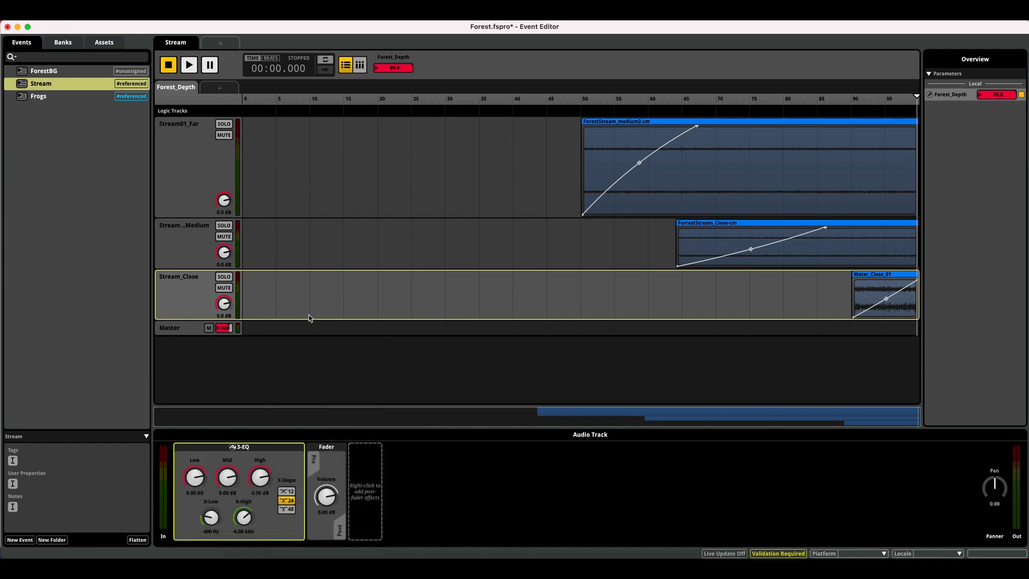
While auditioning Stream_Close in solo, set its 3-EQ High to -5.50 dB and X-High to 5.40 kHz, then unsolo and stop playback.
left_click(196, 71)
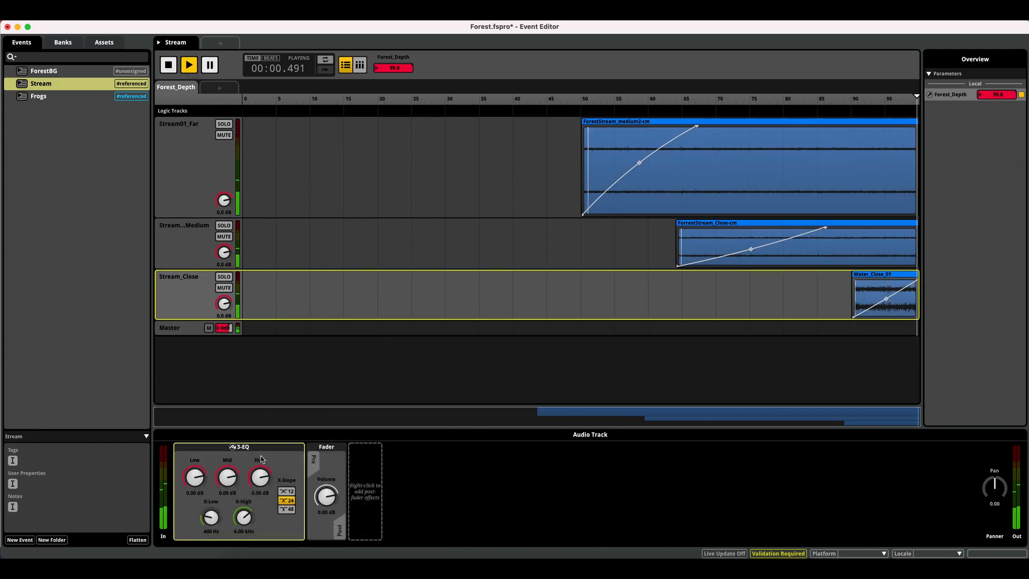
left_click(223, 277)
left_click_drag(259, 474, 259, 474)
left_click_drag(244, 516, 256, 480)
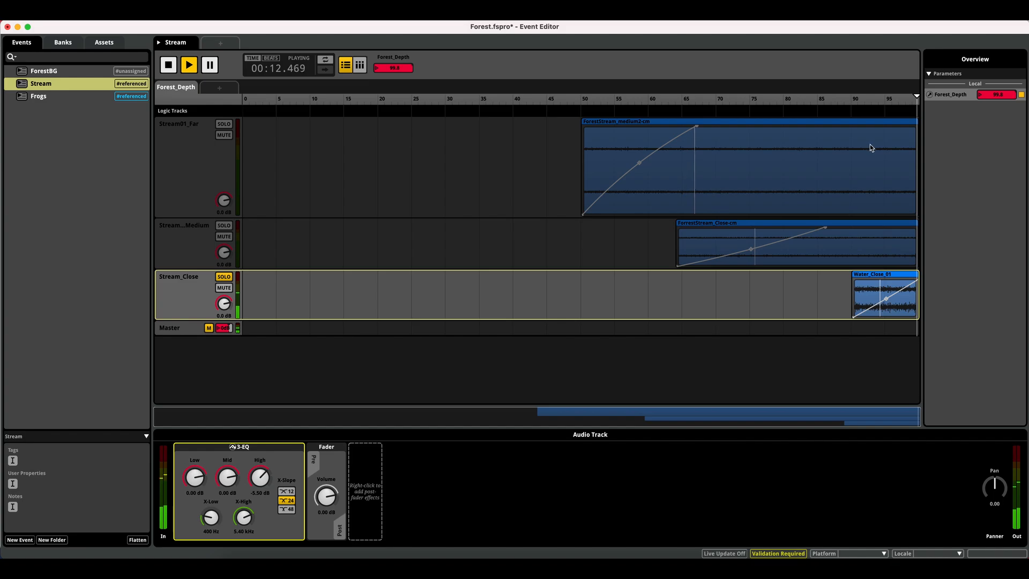
left_click(224, 277)
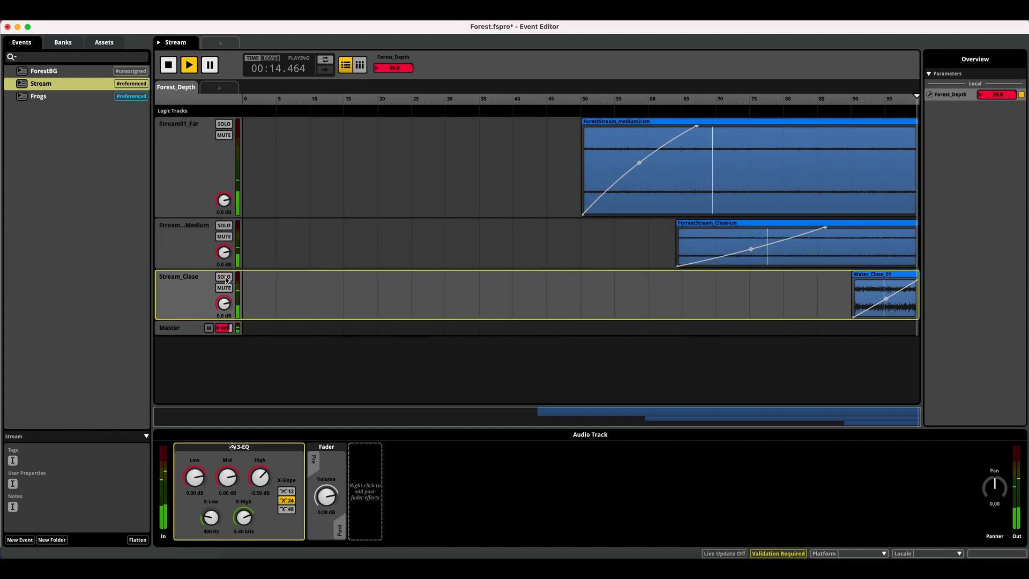
left_click(172, 64)
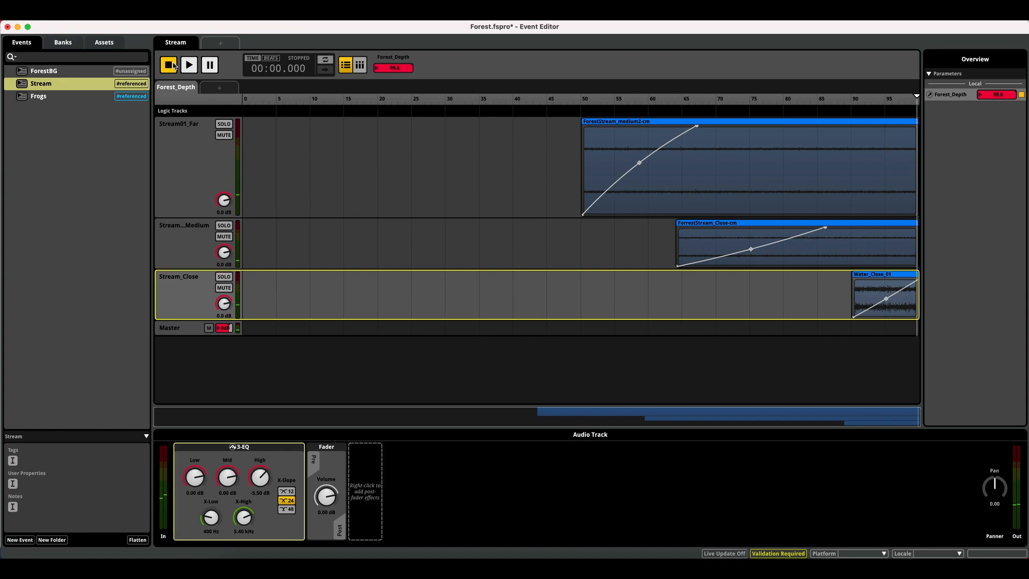
Open the Frogs event, solo Frogs01, play its scatterer instrument at Forest_Depth about 71 and 75.7, and examine its settings.
left_click(42, 99)
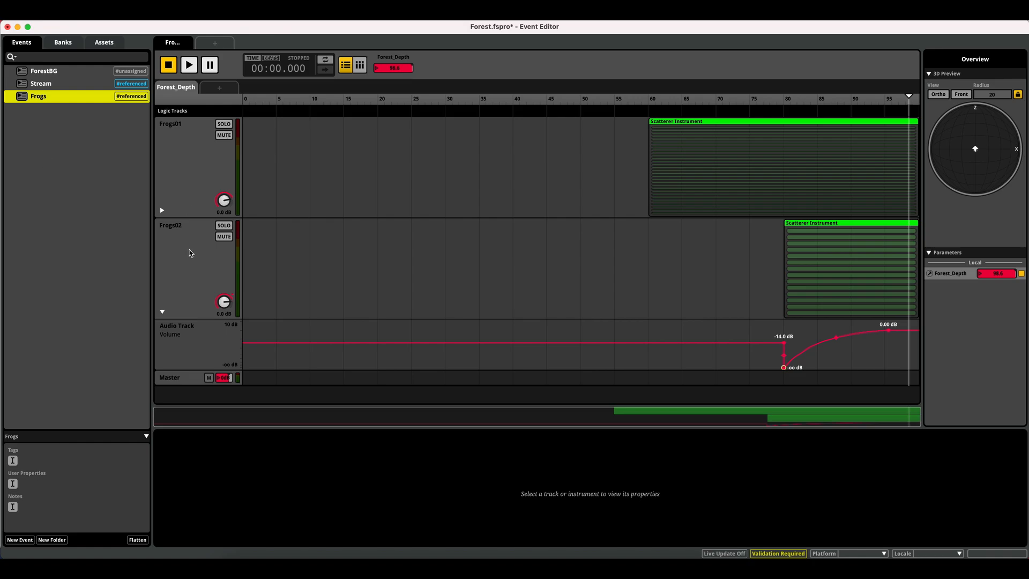
left_click(726, 98)
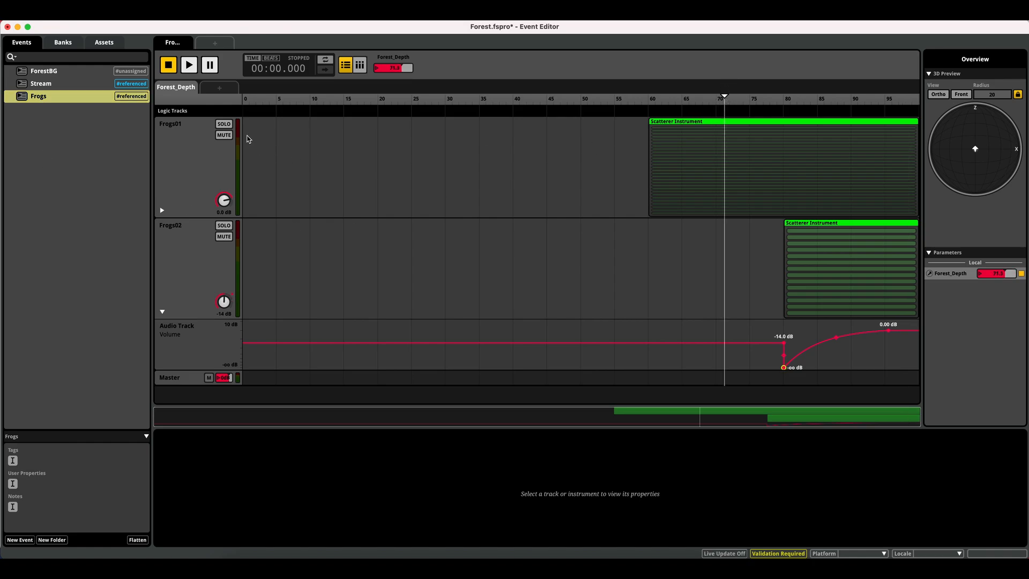
left_click(225, 125)
left_click(187, 66)
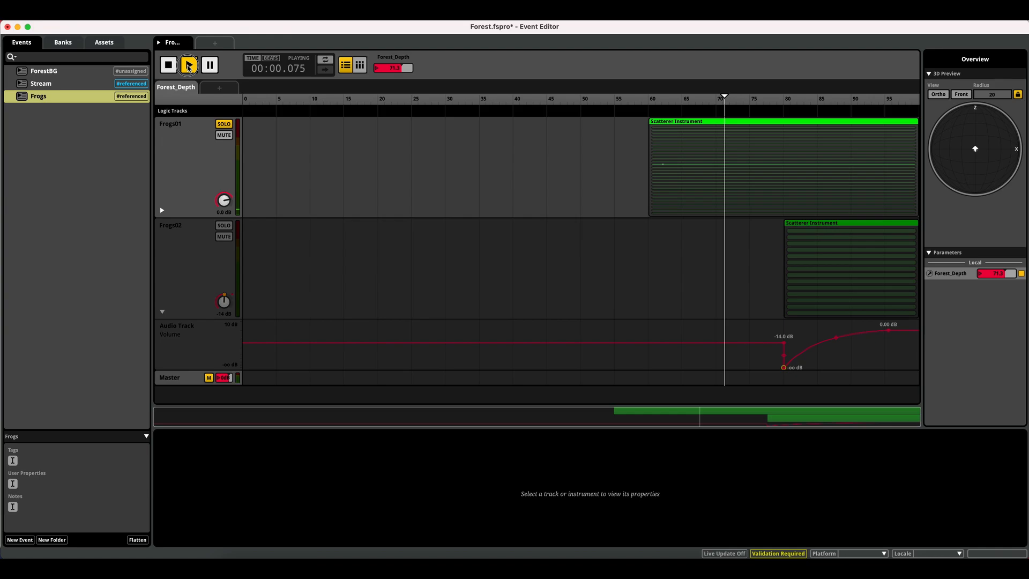
left_click(699, 128)
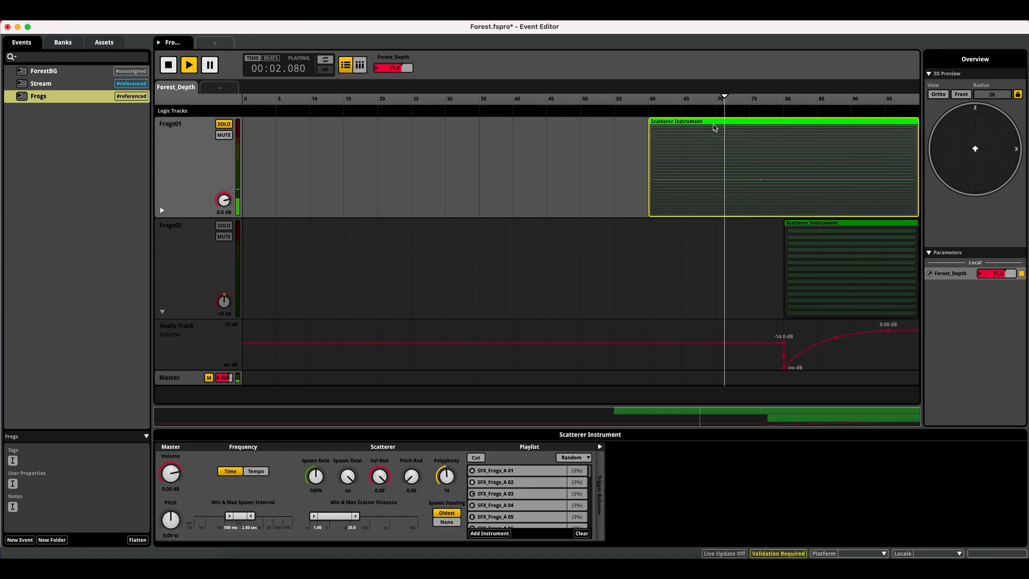
left_click(755, 101)
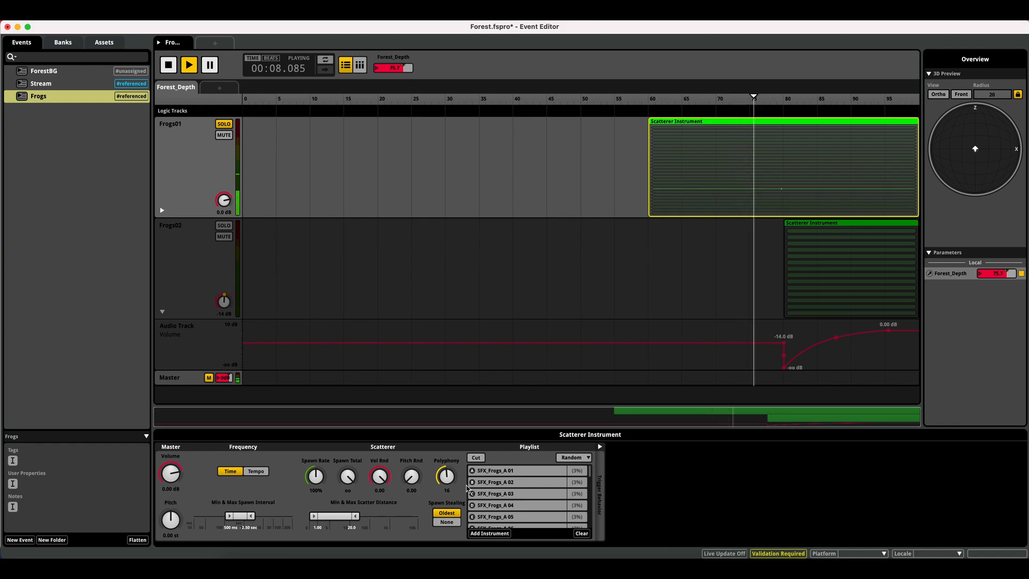
left_click_drag(590, 471, 599, 433)
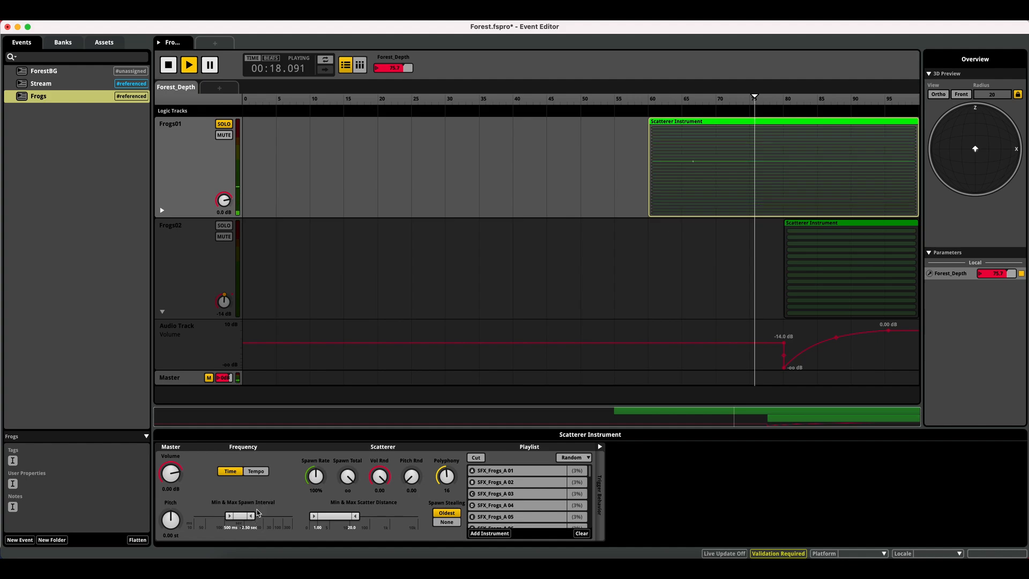
Expand the Frogs01 automation lanes, stop playback, and select the 3-EQ High lane to show the track's effects.
left_click(162, 211)
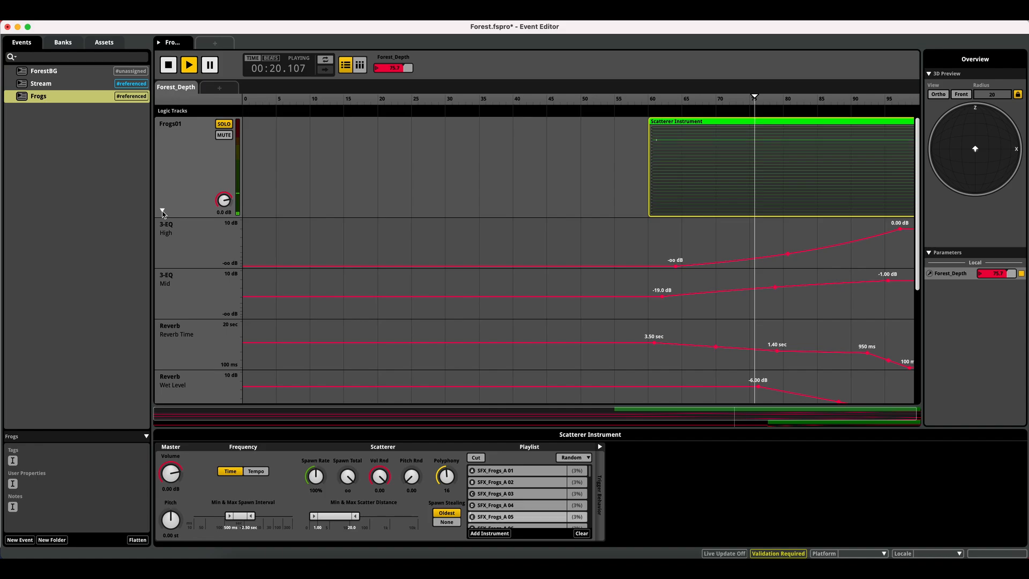
key("space")
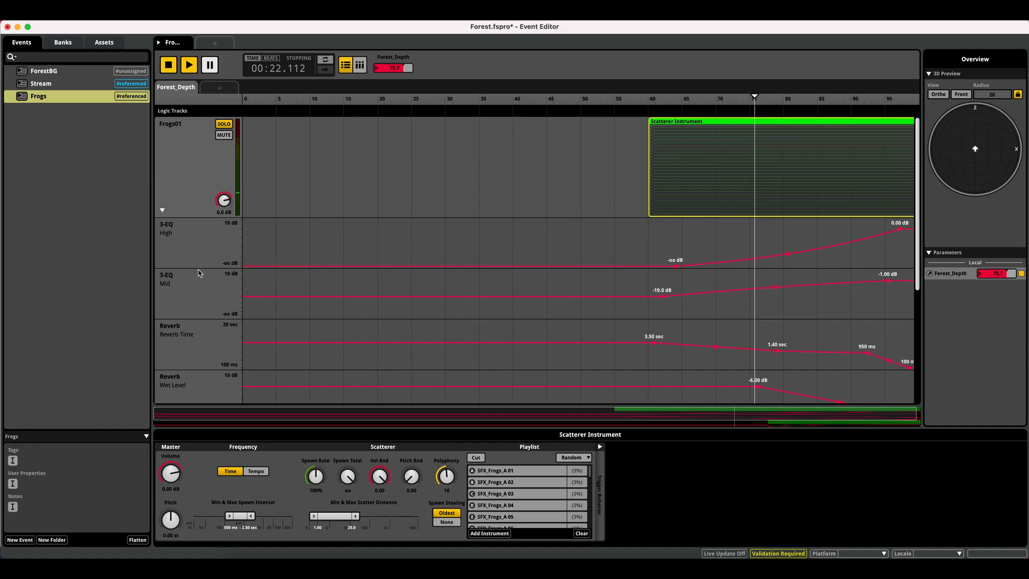
left_click(172, 244)
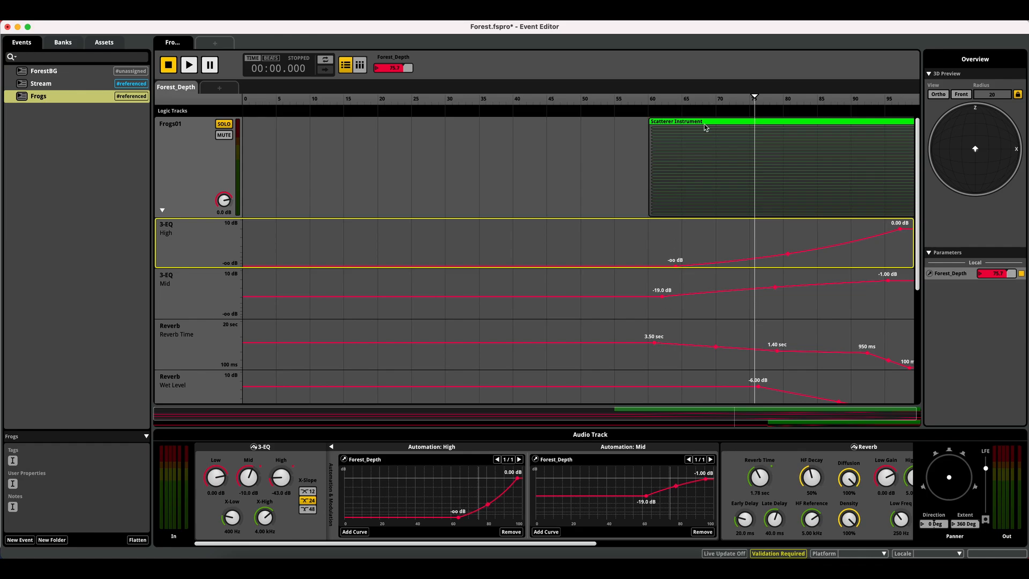
Play Frogs01 while raising Forest_Depth from about 66 to 69 and 72 to hear the EQ automation open up.
left_click(688, 101)
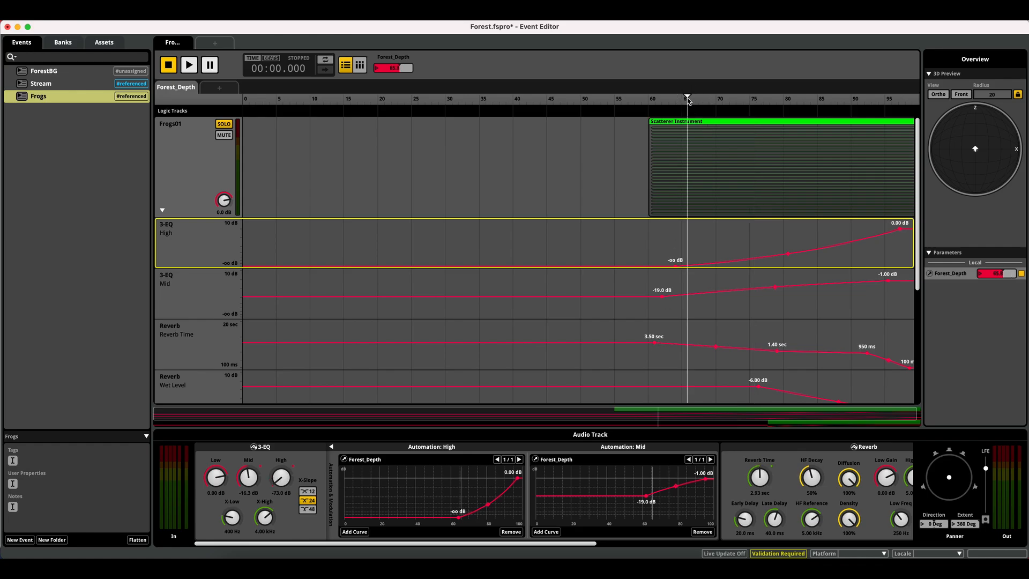
left_click(188, 65)
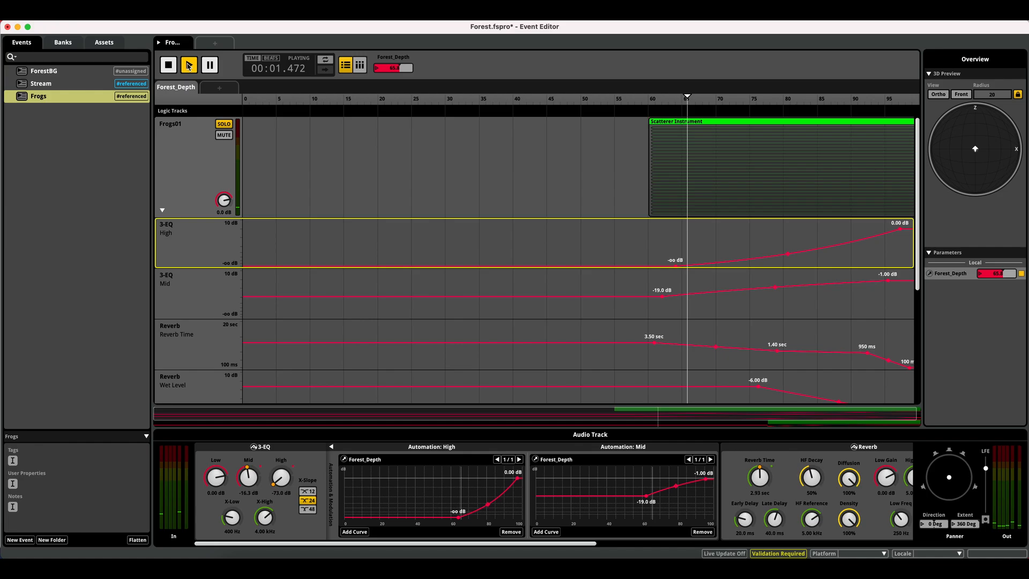
left_click(710, 102)
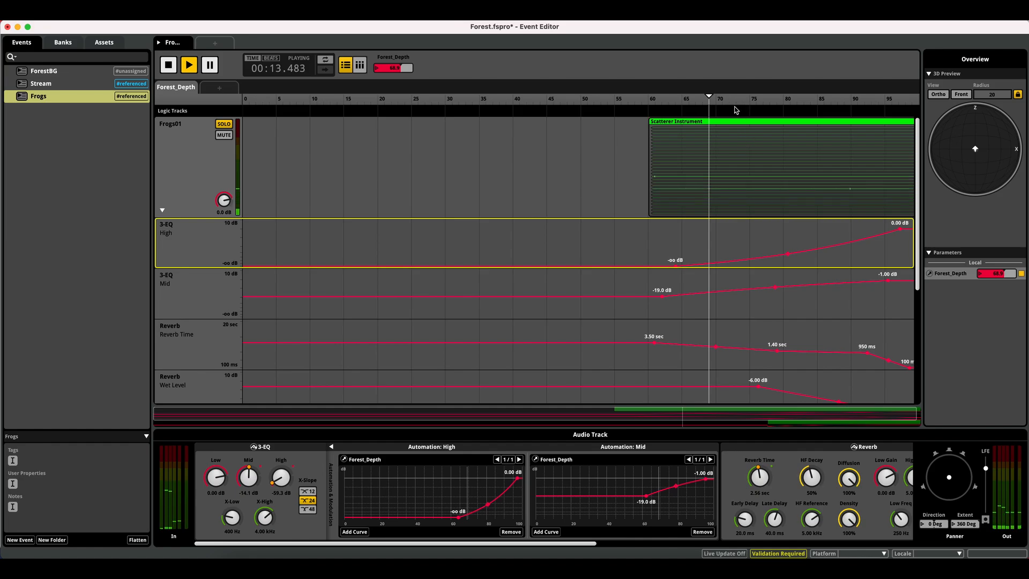
left_click(732, 99)
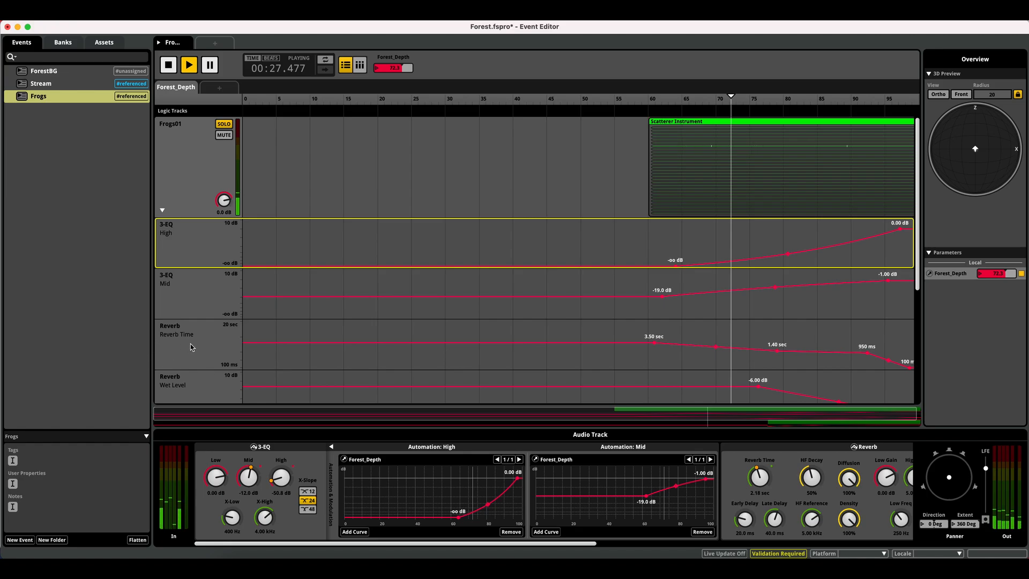
Examine Frogs01's Reverb effect and its Reverb Time automation while raising Forest_Depth to about 89 and 97.2.
right_click(762, 475)
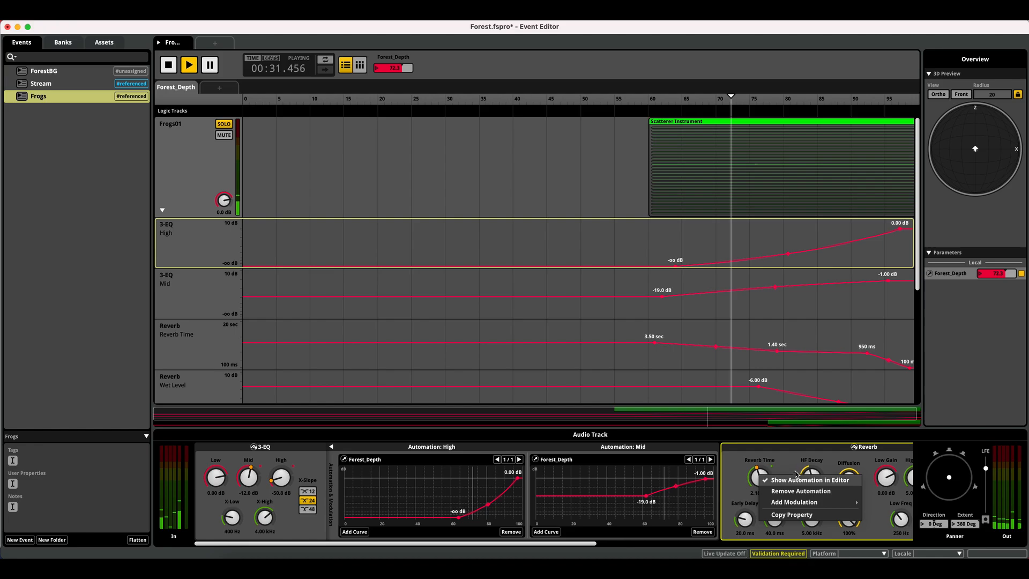
left_click(789, 454)
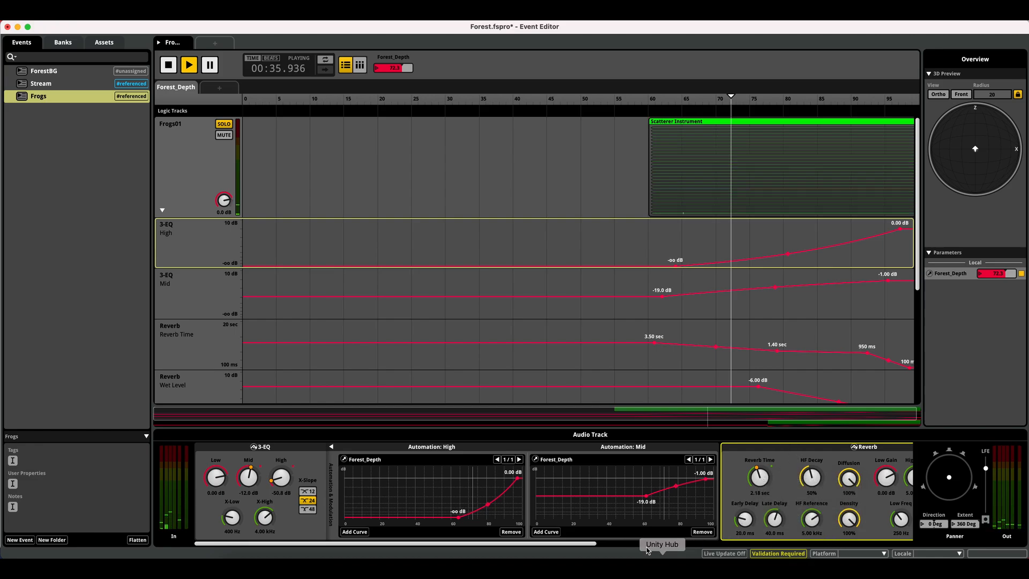
left_click_drag(588, 543, 752, 548)
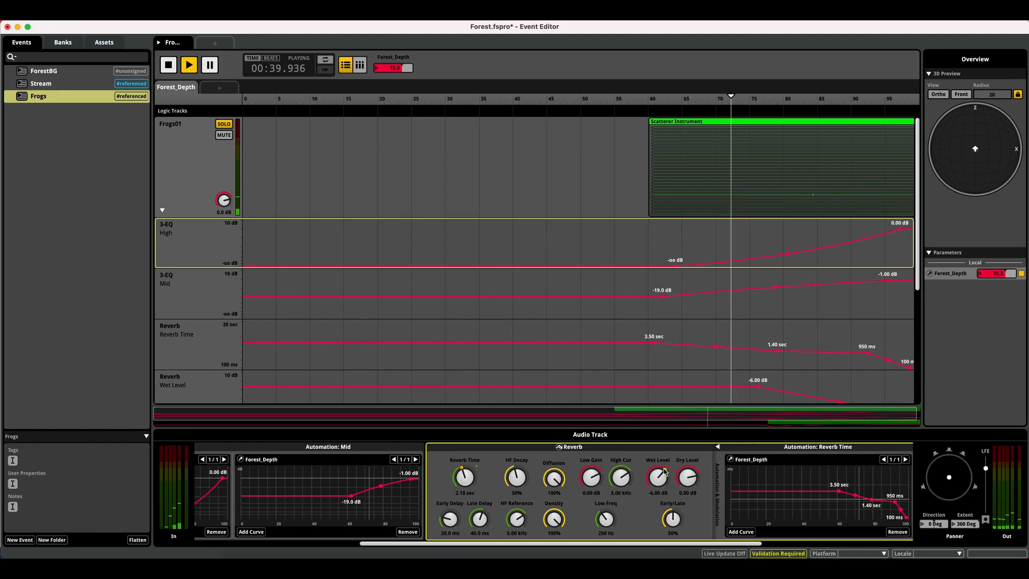
left_click(845, 99)
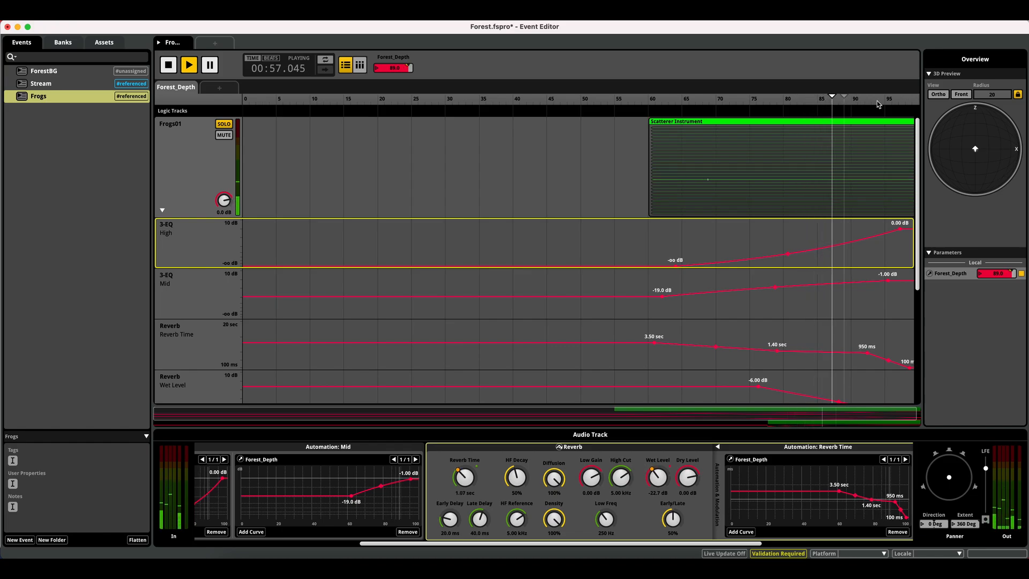
left_click(894, 100)
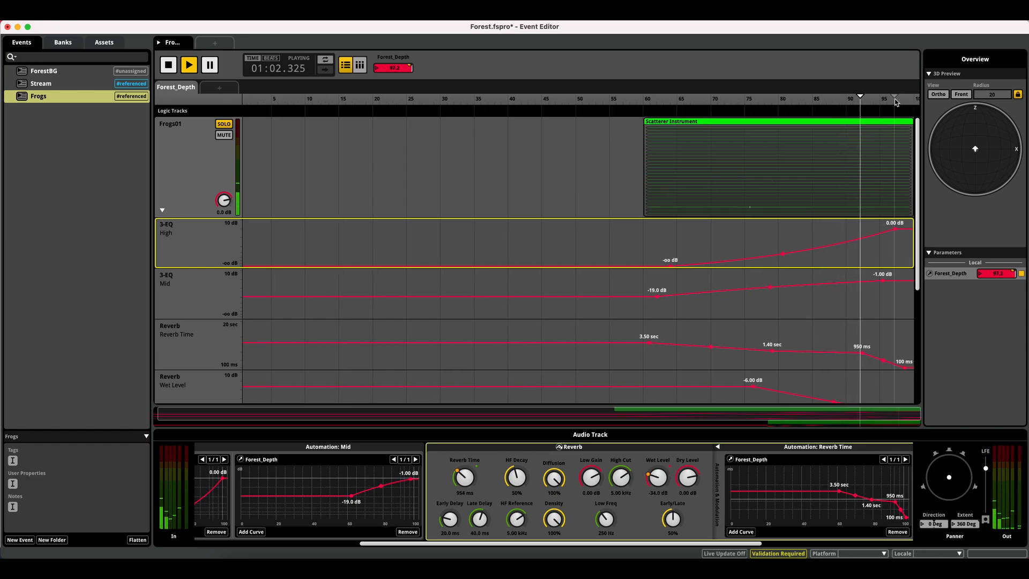
Review the Frogs01 Reverb Wet Level automation, collapse the track's automation lanes, and unsolo Frogs01.
scroll(876, 377, "down", 2)
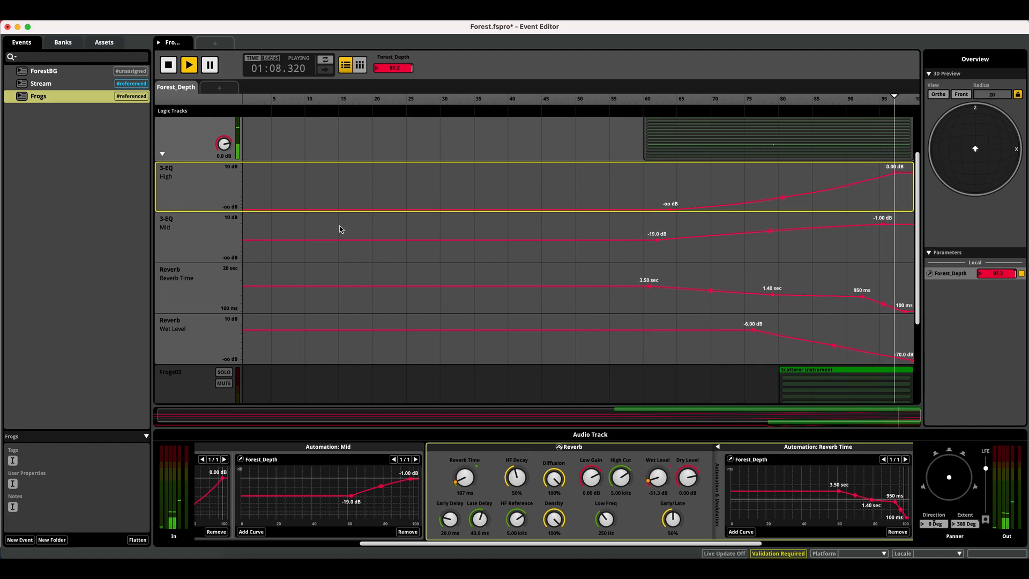
scroll(236, 212, "up", 2)
left_click(162, 210)
left_click(223, 124)
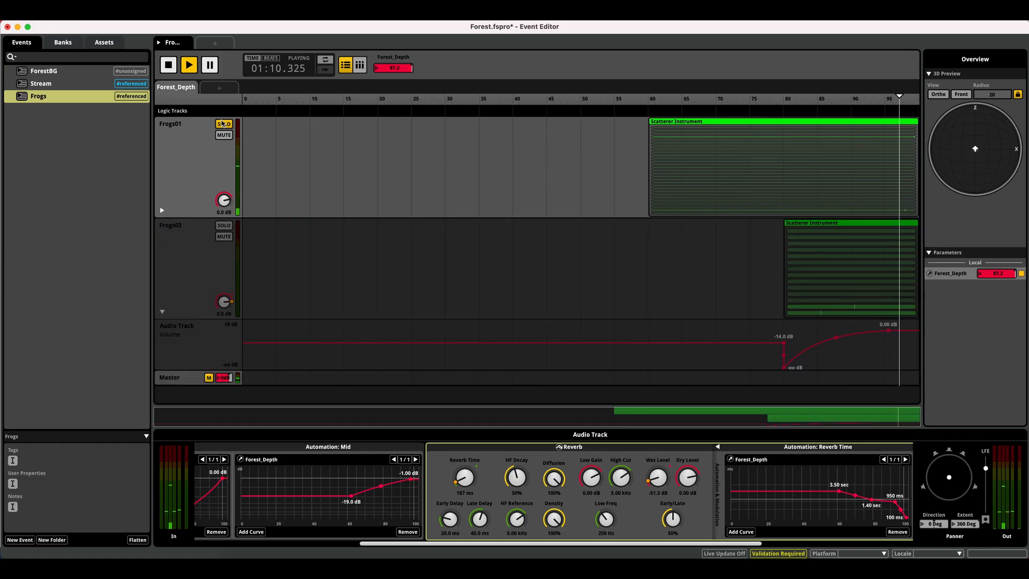
Unsolo Frogs01, solo Frogs02, and keep the Frogs02 volume automation lane expanded.
left_click(223, 124)
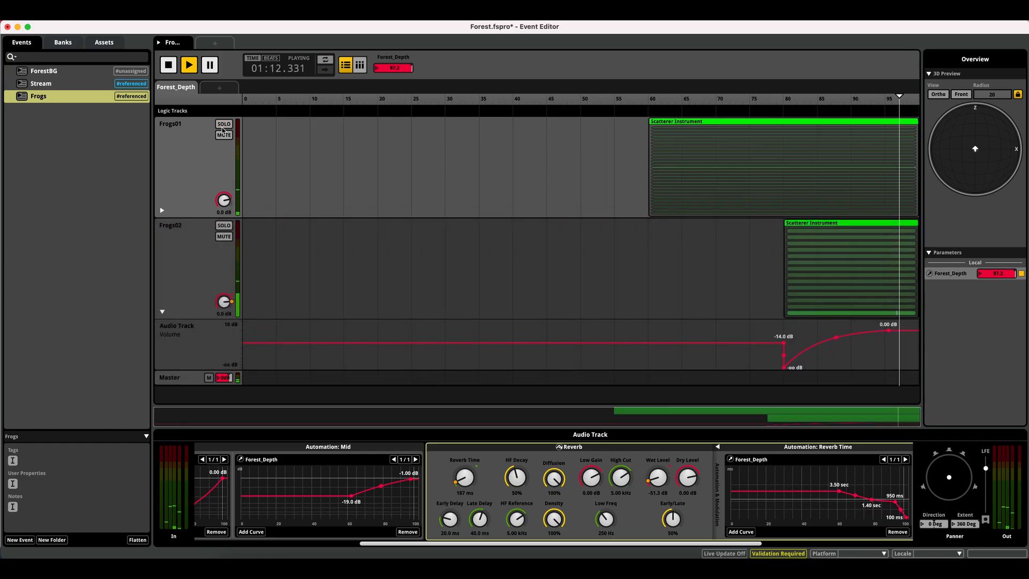
left_click(162, 311)
left_click(224, 225)
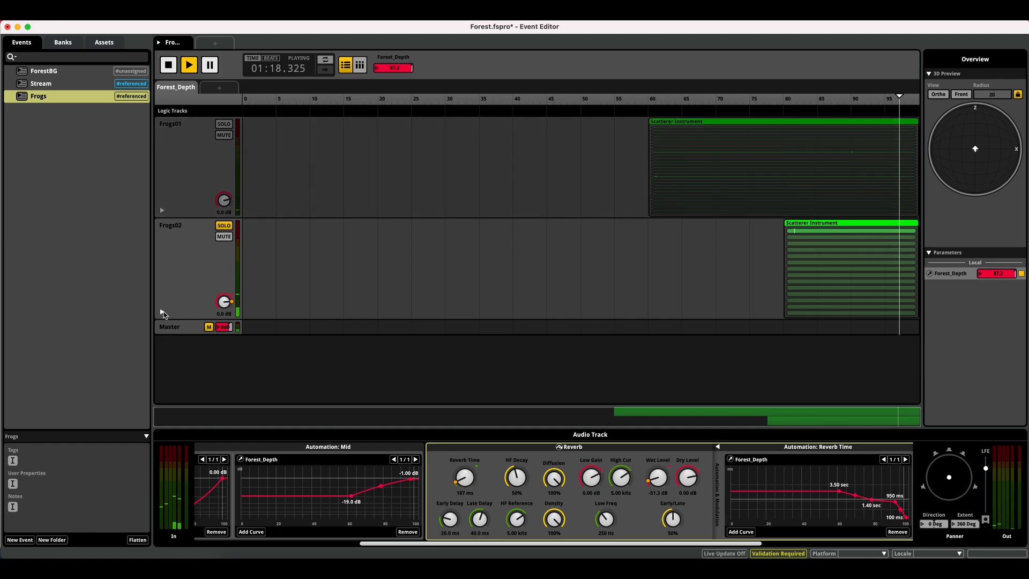
left_click(161, 311)
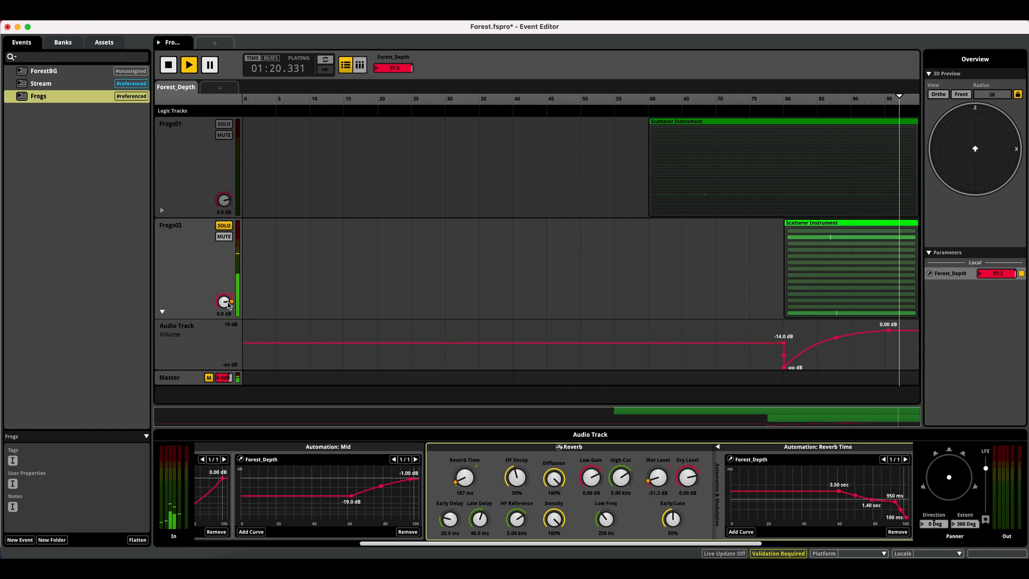
Lower the last point of the Frogs02 Volume automation curve to -4 dB, unsolo the track, and stop playback.
left_click(888, 330)
left_click_drag(888, 330, 889, 334)
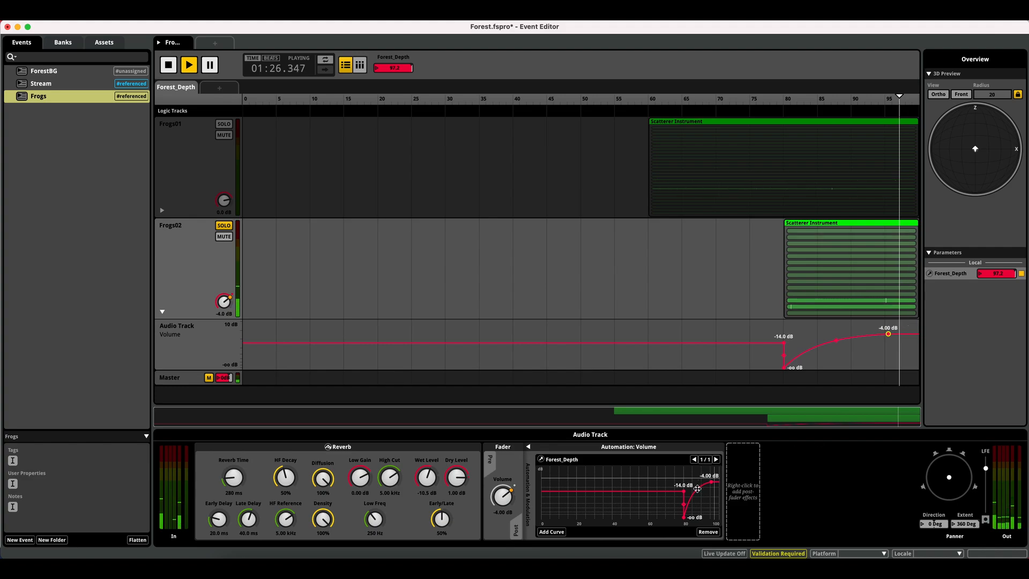
left_click(235, 228)
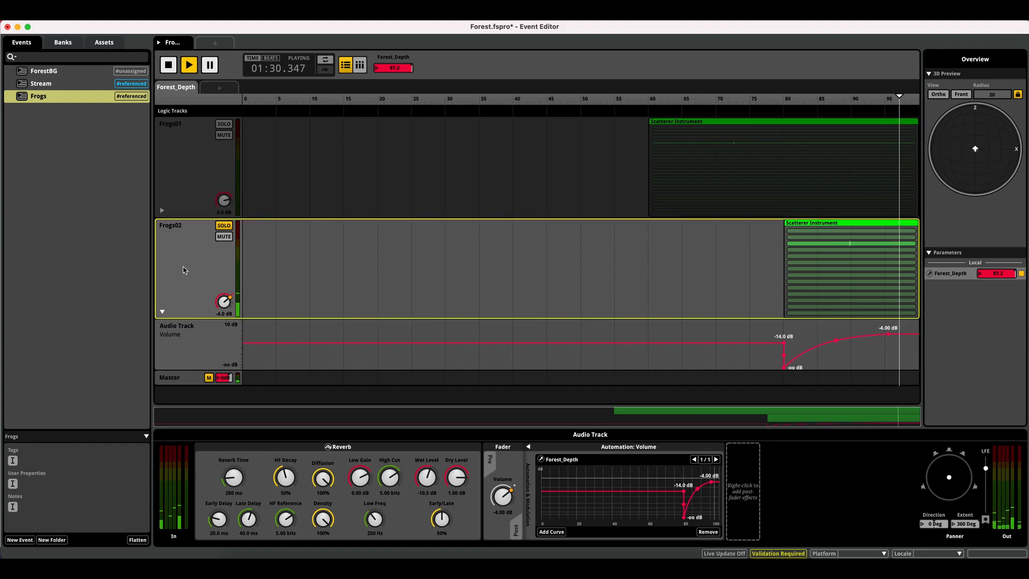
left_click(229, 226)
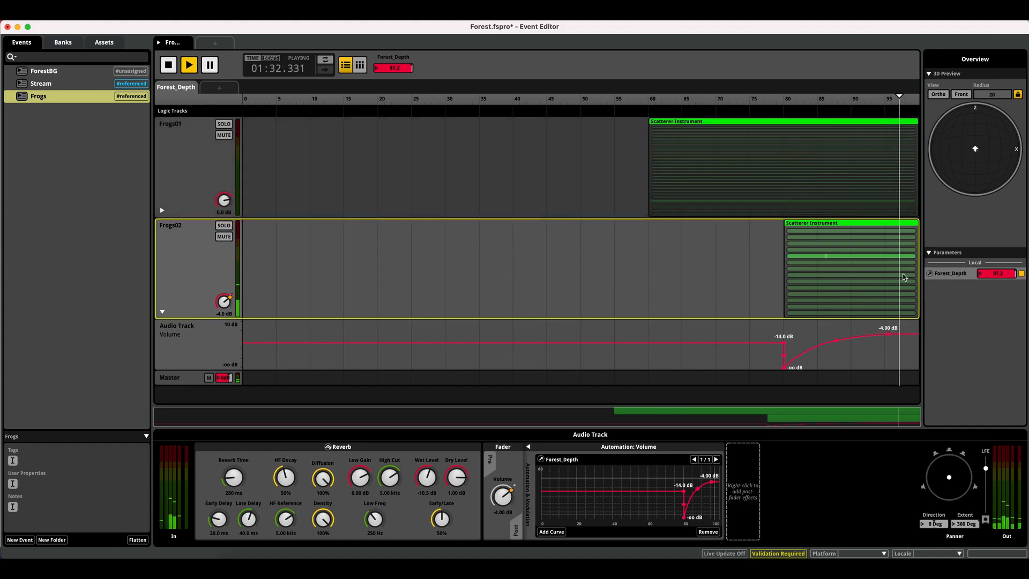
key("space")
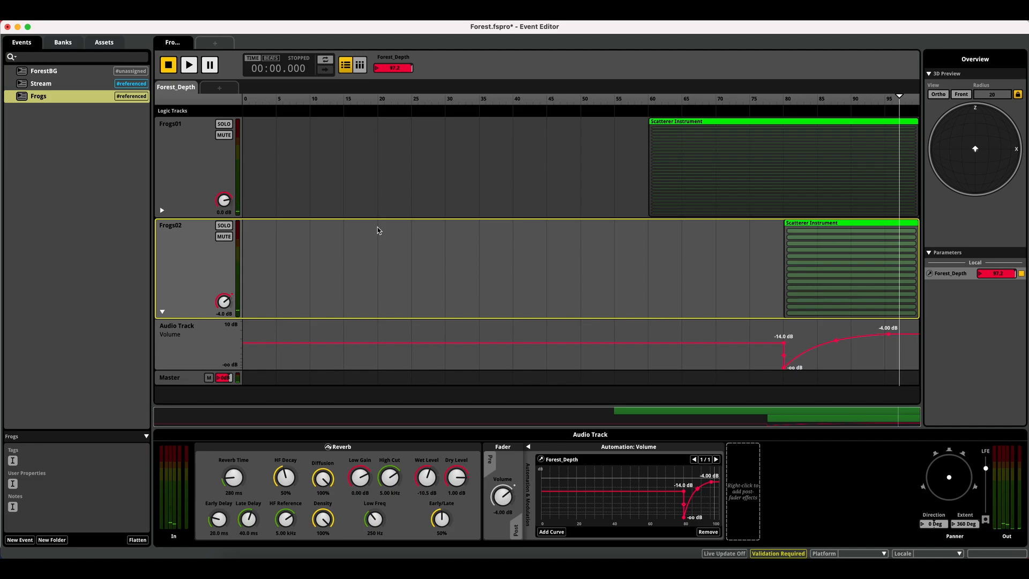
Open the ForestBG event and play it while moving Forest_Depth from about 63 to 55.
left_click(43, 73)
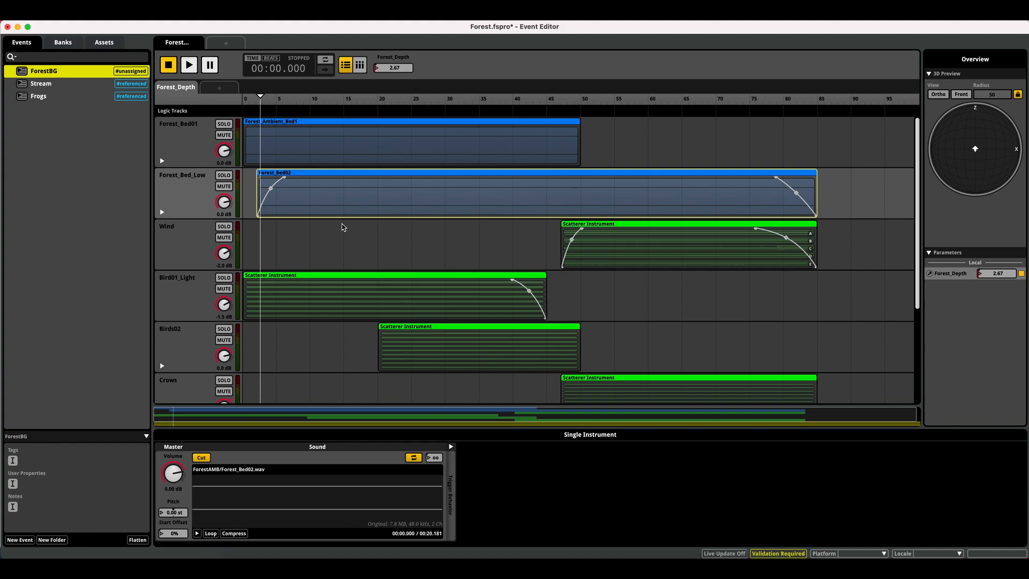
scroll(339, 228, "down", 5)
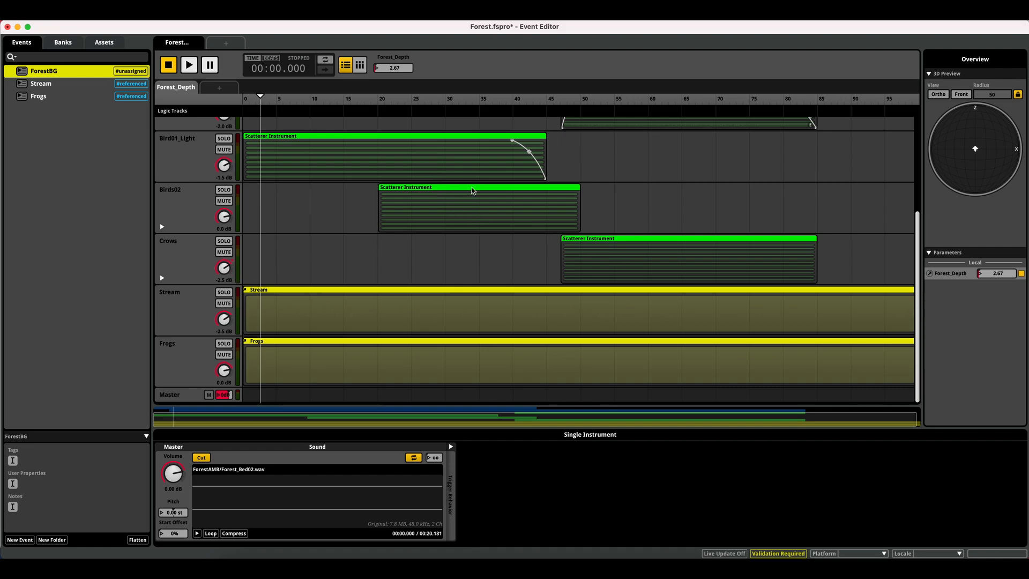
scroll(601, 174, "up", 3)
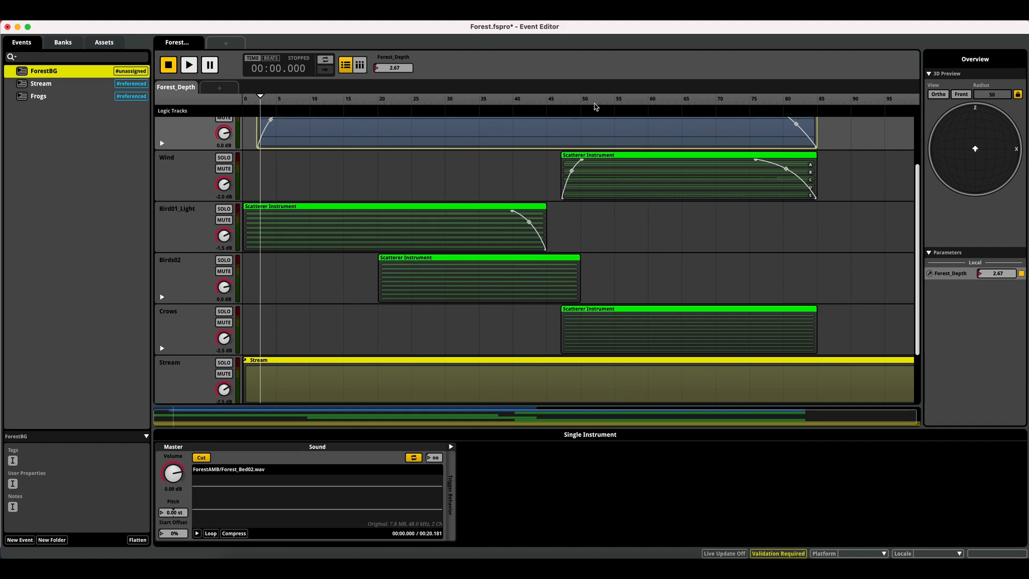
left_click(674, 99)
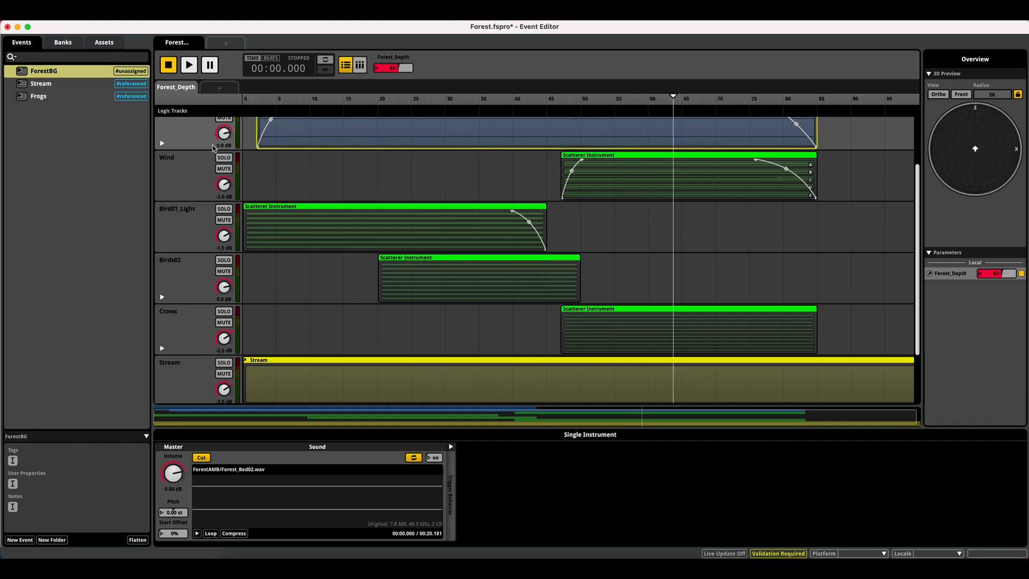
left_click(188, 65)
scroll(322, 177, "up", 3)
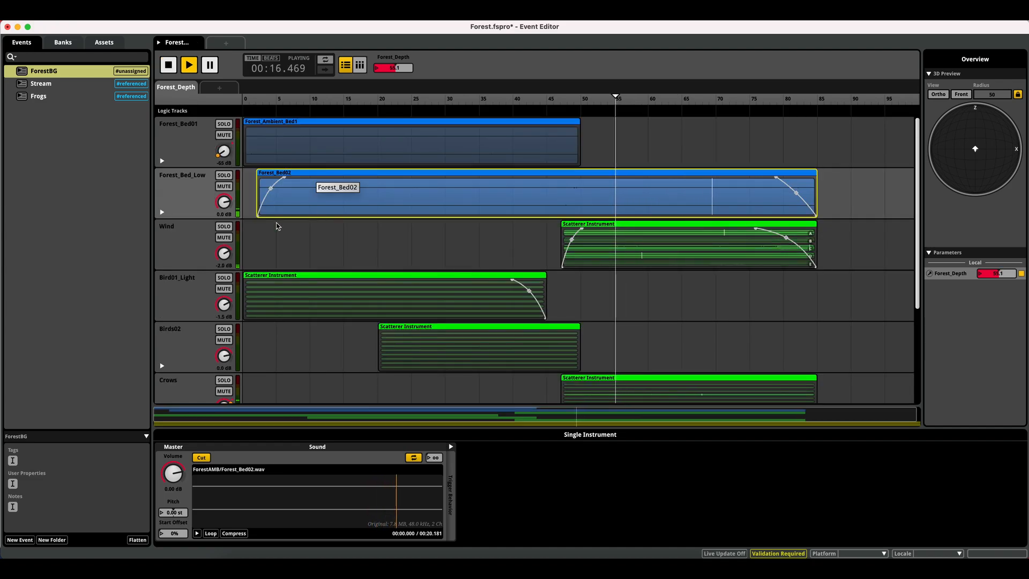
Solo the Wind track to hear it alone, review its Reverb effect, and unsolo it.
left_click(225, 228)
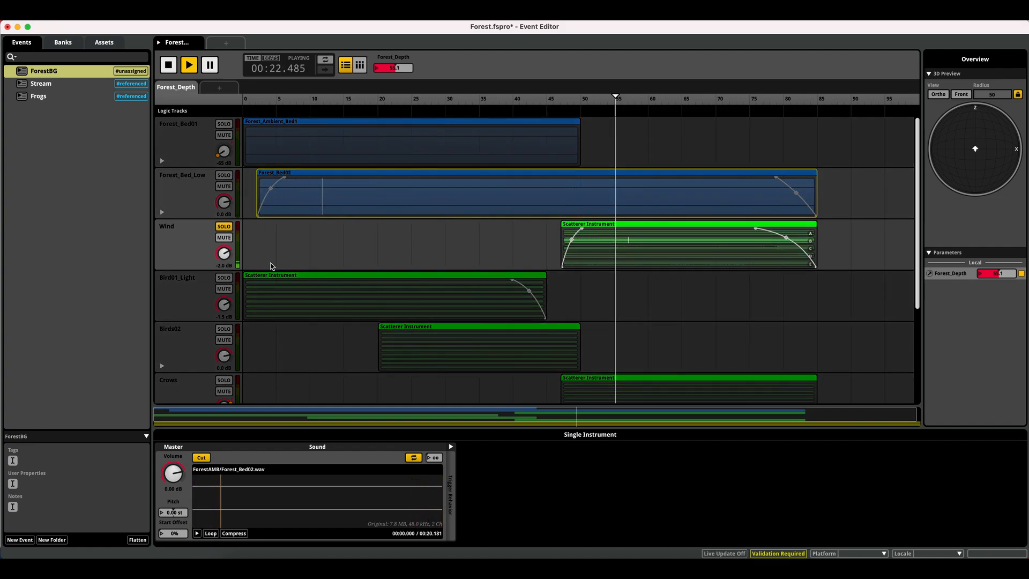
left_click(168, 253)
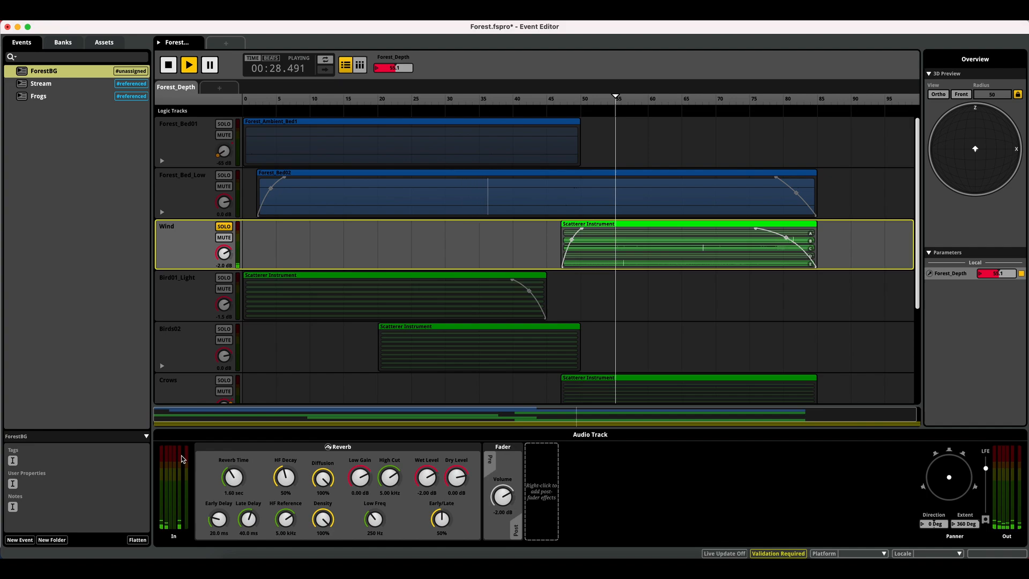
left_click(224, 226)
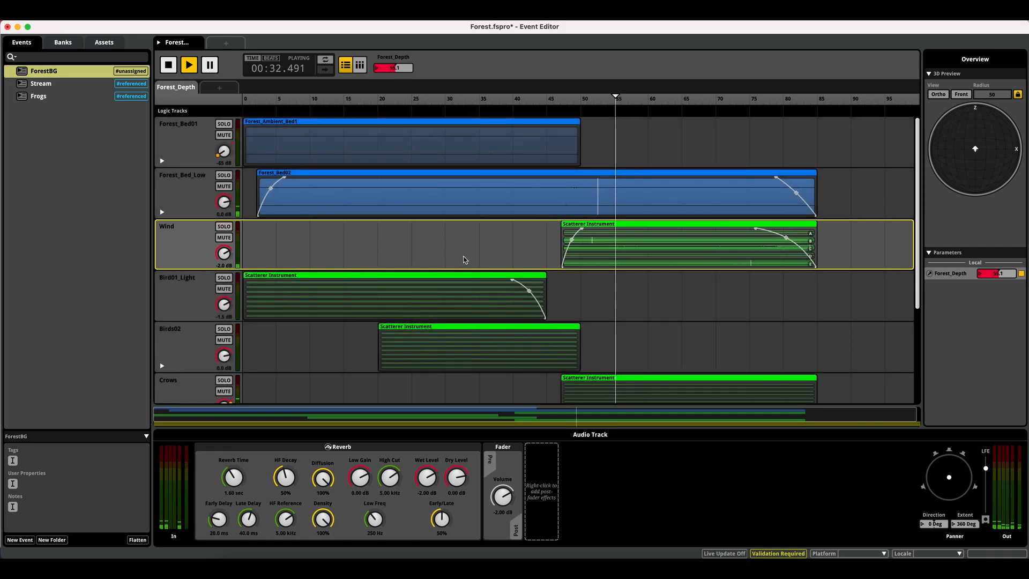
Unmute the Stream track in ForestBG, listen to the mix, and stop playback.
scroll(784, 247, "down", 3)
scroll(784, 247, "down", 1)
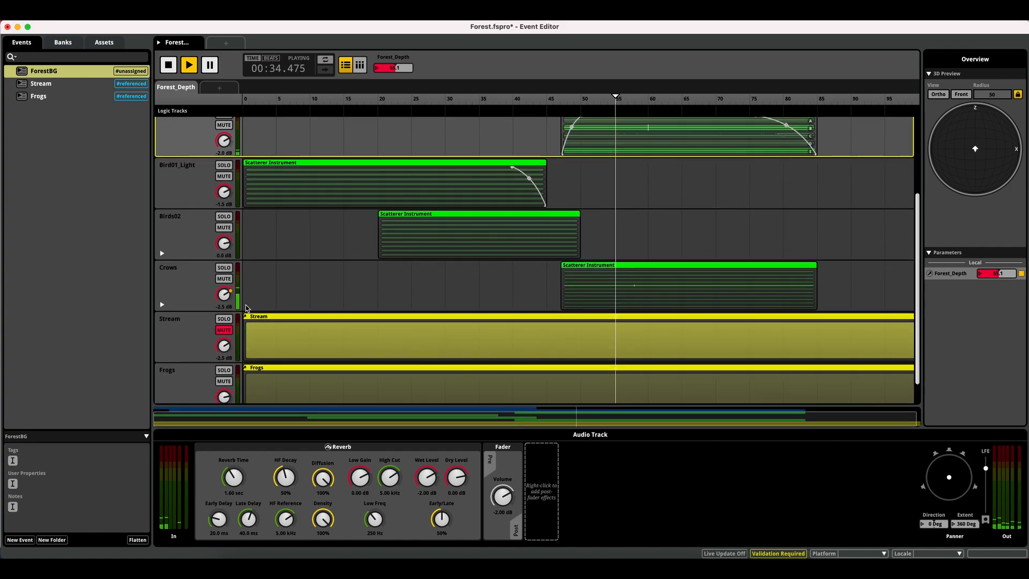
left_click(224, 330)
scroll(423, 279, "down", 1)
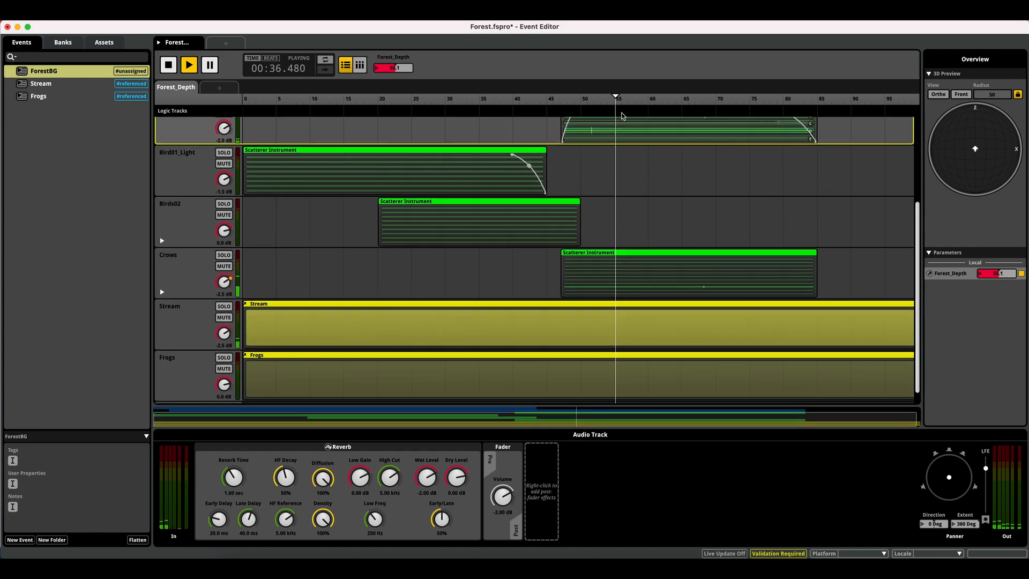
scroll(620, 114, "up", 1)
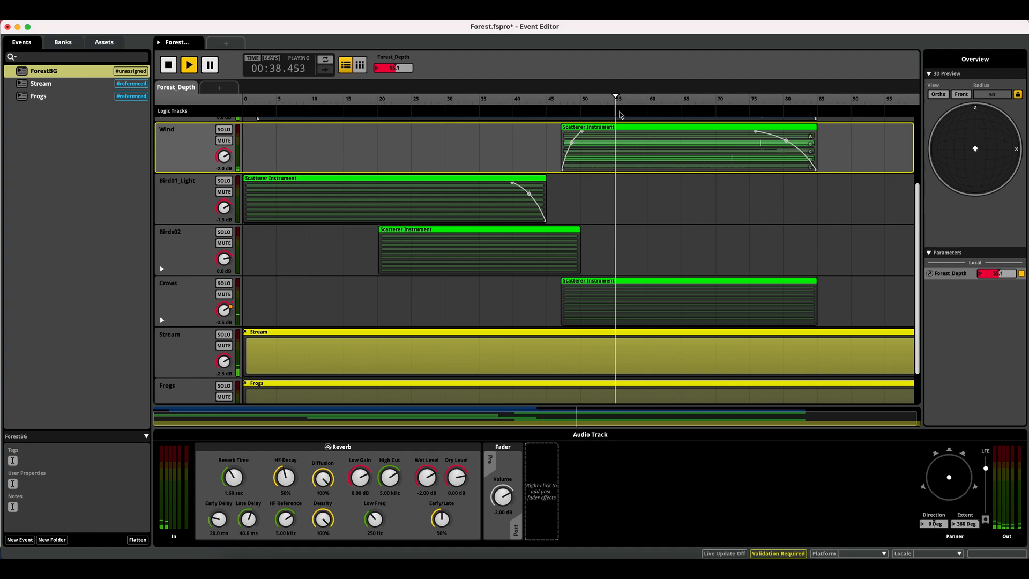
left_click(169, 66)
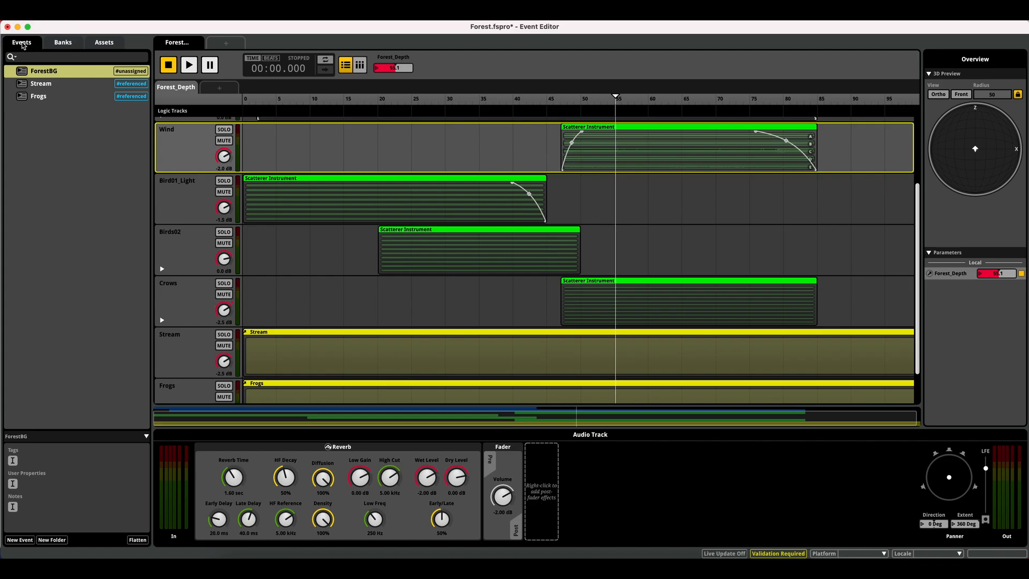
Add an audio track named Flies to ForestBG and place it below Crows.
right_click(185, 301)
left_click(209, 317)
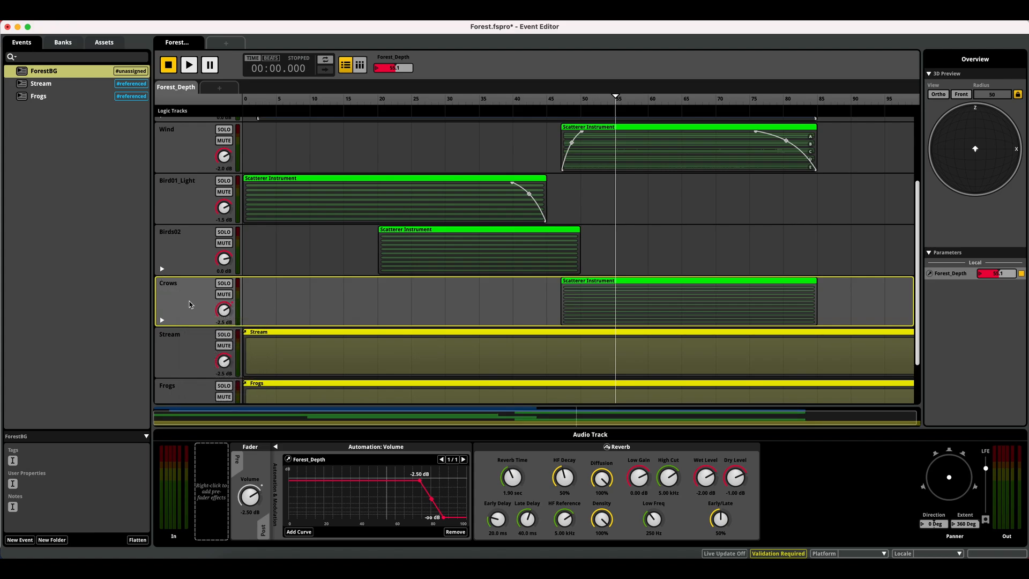
double_click(177, 382)
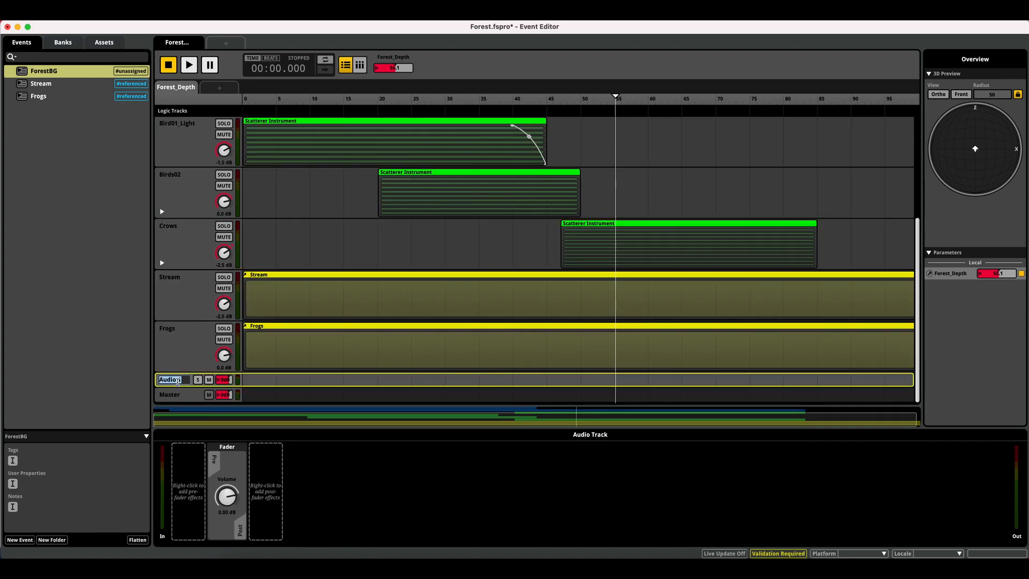
type("Flies")
key("Return")
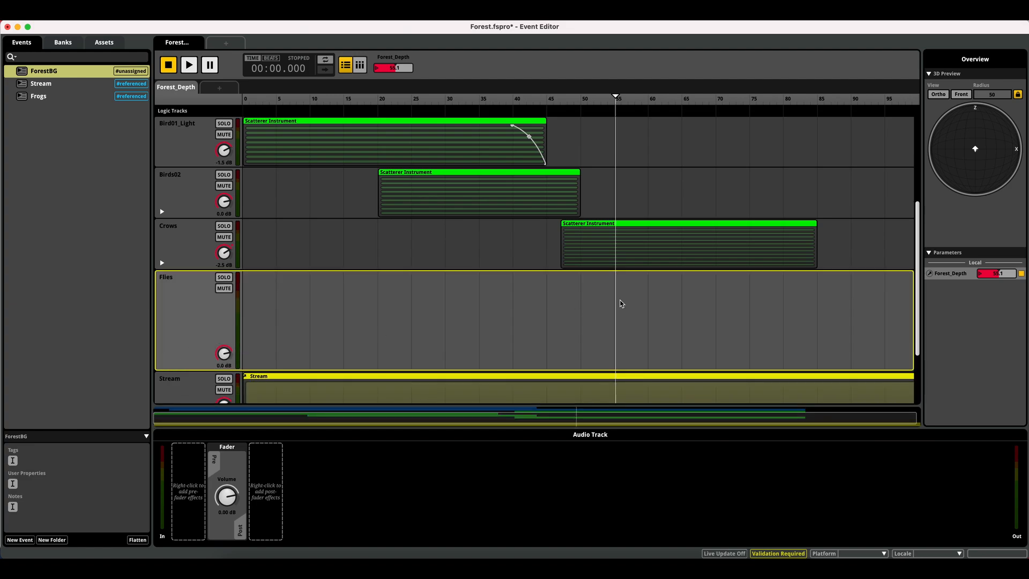
Add a scatterer instrument to the Flies track, spanning Forest_Depth from 50 to the end of the range.
right_click(584, 294)
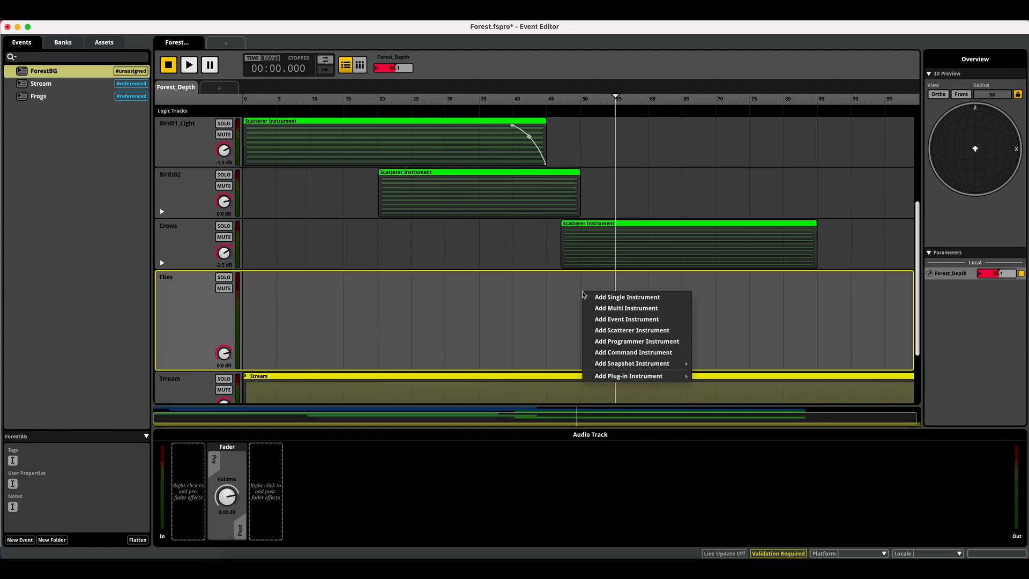
left_click(669, 330)
left_click_drag(615, 311, 981, 316)
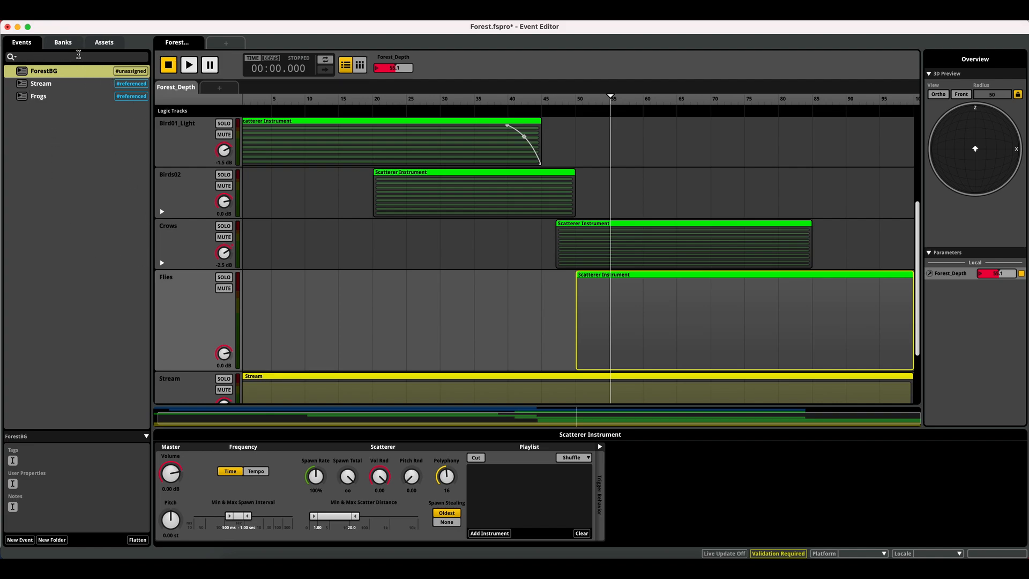
Add the Flies folder's assets FLIES_01.wav to FLIES_13.wav to the Flies scatterer's playlist.
left_click(104, 41)
left_click(8, 83)
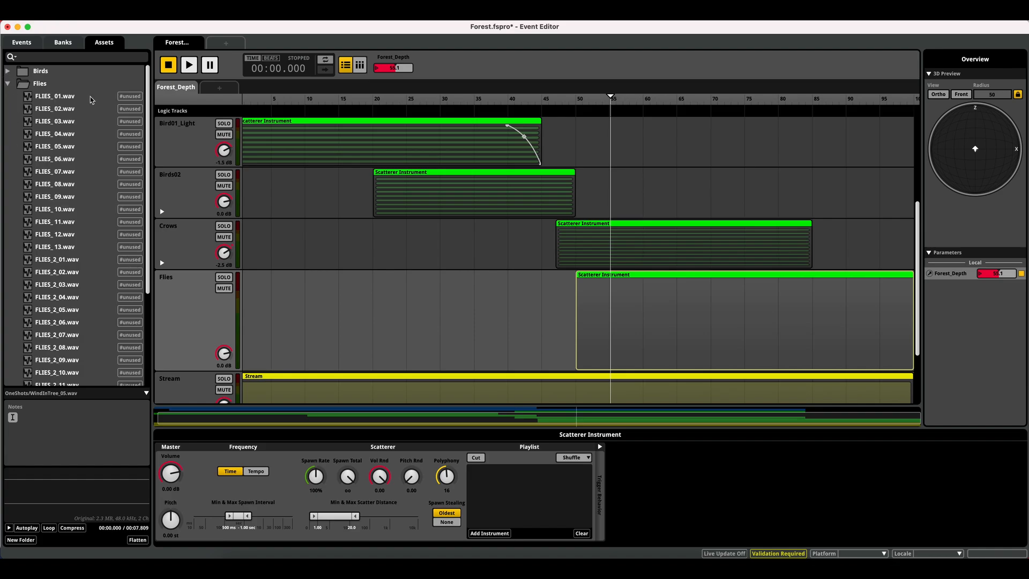
left_click(63, 99)
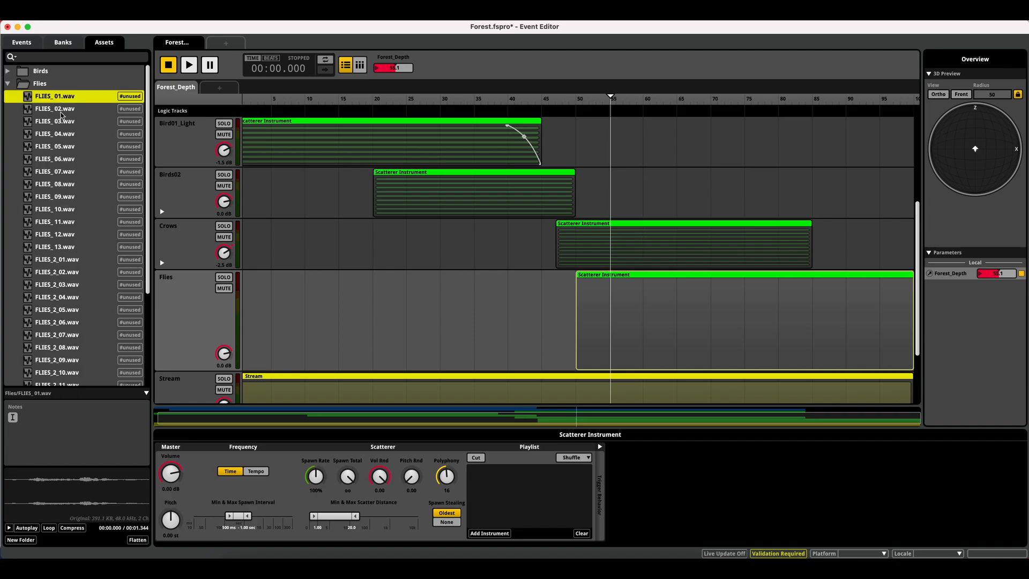
left_click(63, 247, "shift")
left_click_drag(58, 99, 702, 324)
Solo and play Flies, setting its scatterer's maximum spawn interval to 5 seconds and maximum scatter distance to 30.
left_click(224, 277)
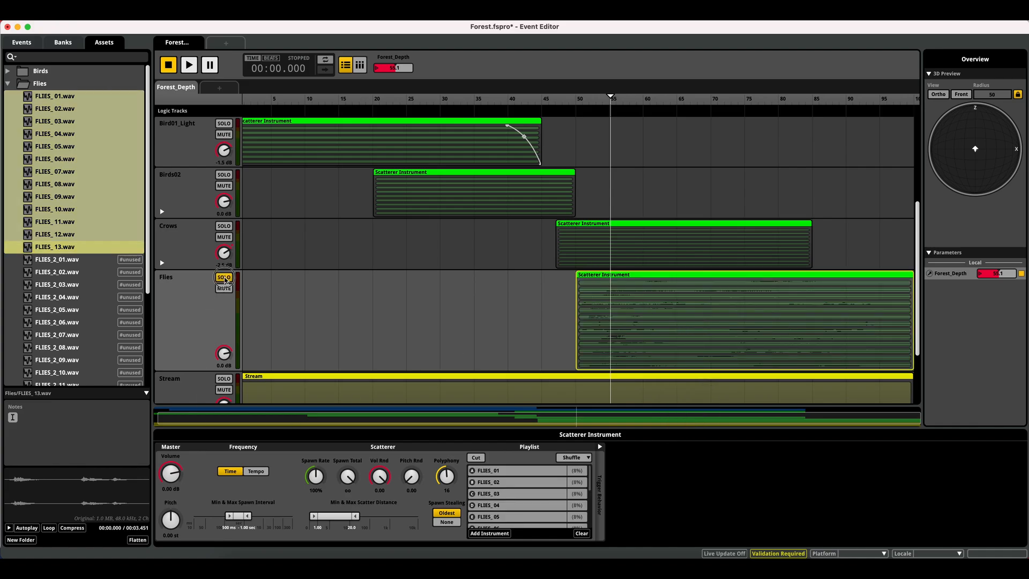
key("space")
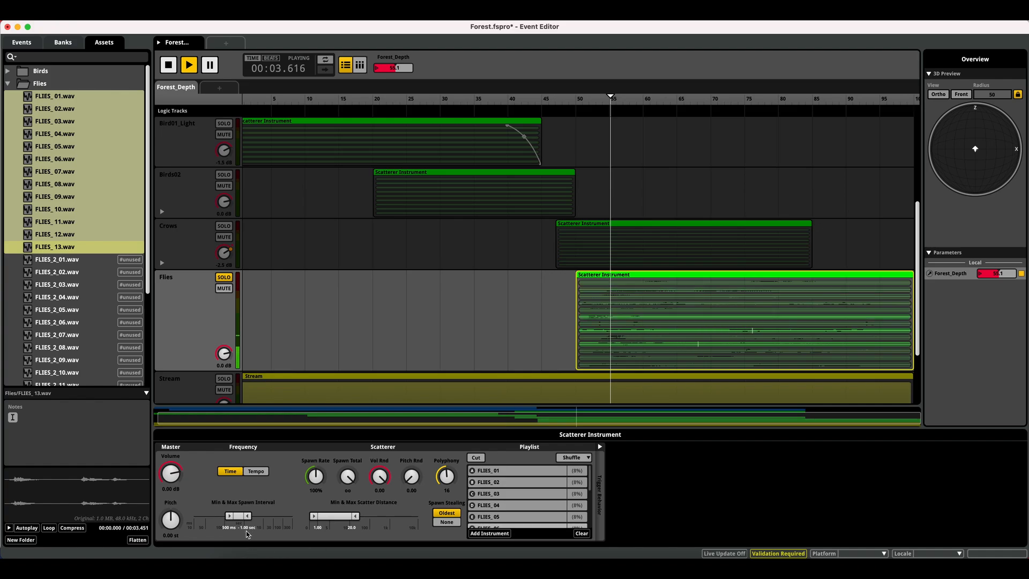
left_click_drag(247, 513, 258, 515)
left_click_drag(355, 515, 357, 516)
left_click_drag(259, 514, 256, 514)
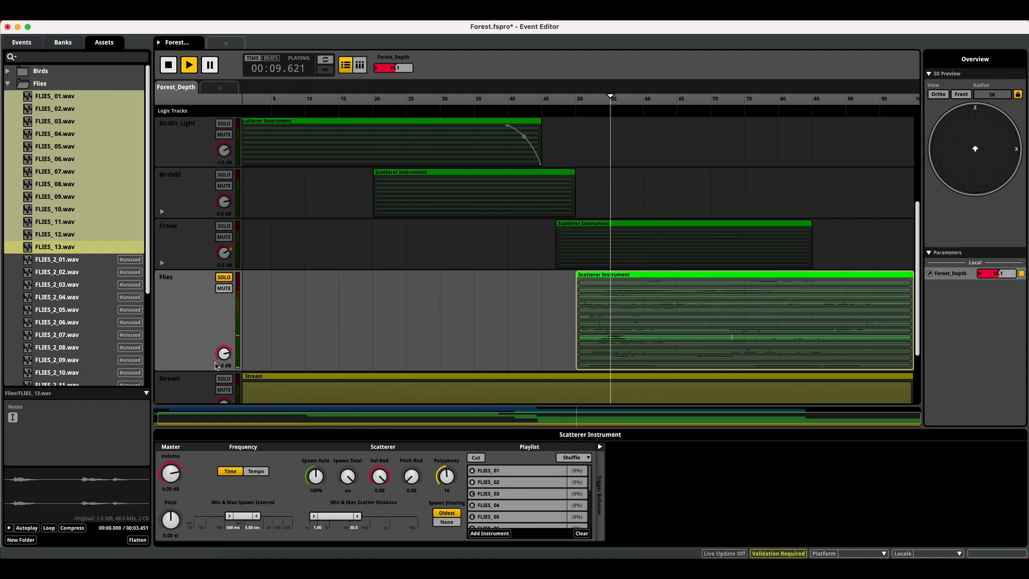
Lower the Flies track volume to -3 dB, unsoloing the track to balance it against the full mix.
left_click_drag(224, 360, 223, 364)
left_click(224, 278)
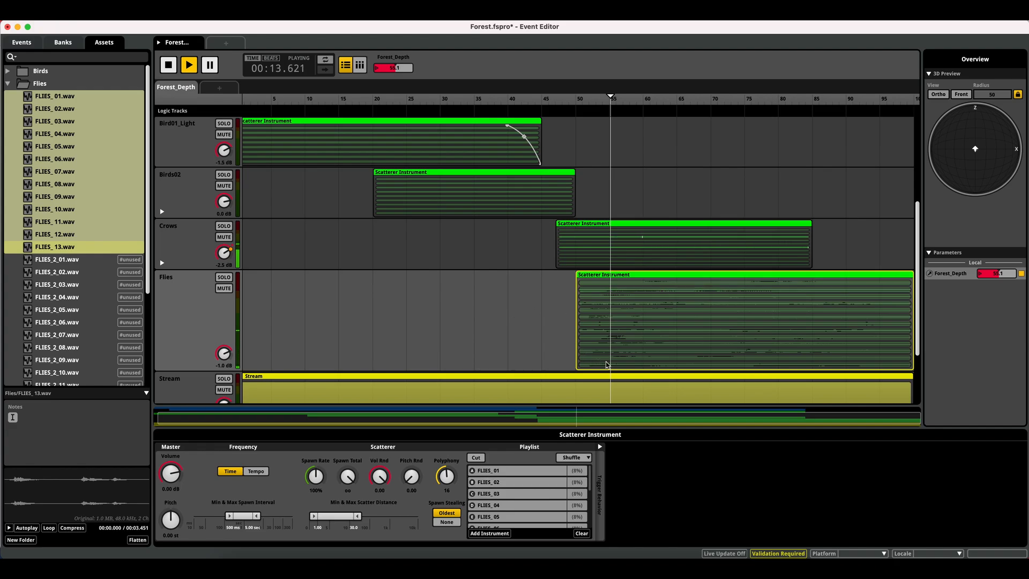
left_click_drag(224, 352, 233, 354)
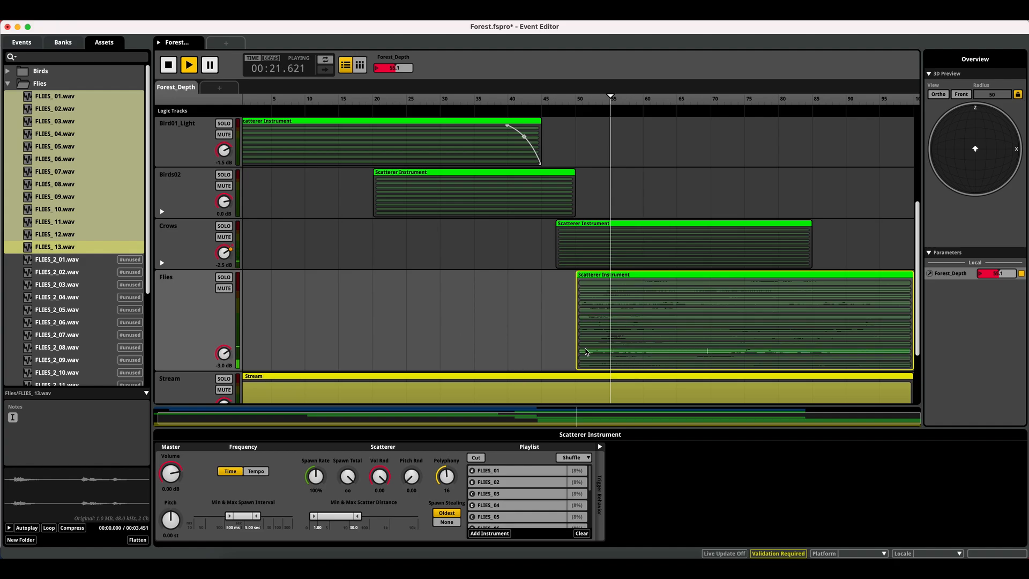
Start the Flies scatterer at about 66 with a fade-in ending near 82, and play the event at Forest_Depth about 84.
scroll(918, 288, "down", 3)
scroll(921, 337, "up", 2)
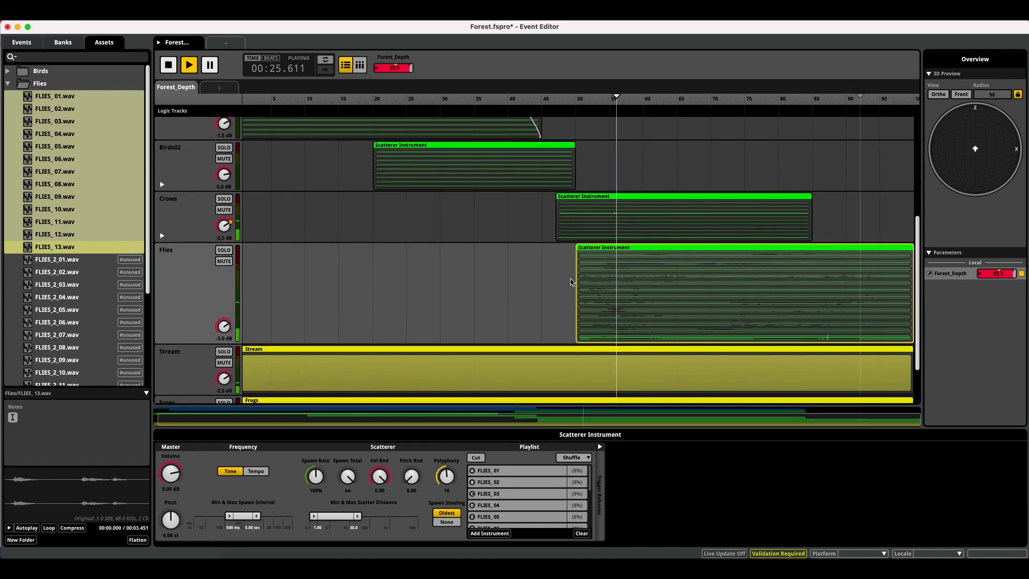
left_click_drag(577, 277, 793, 252)
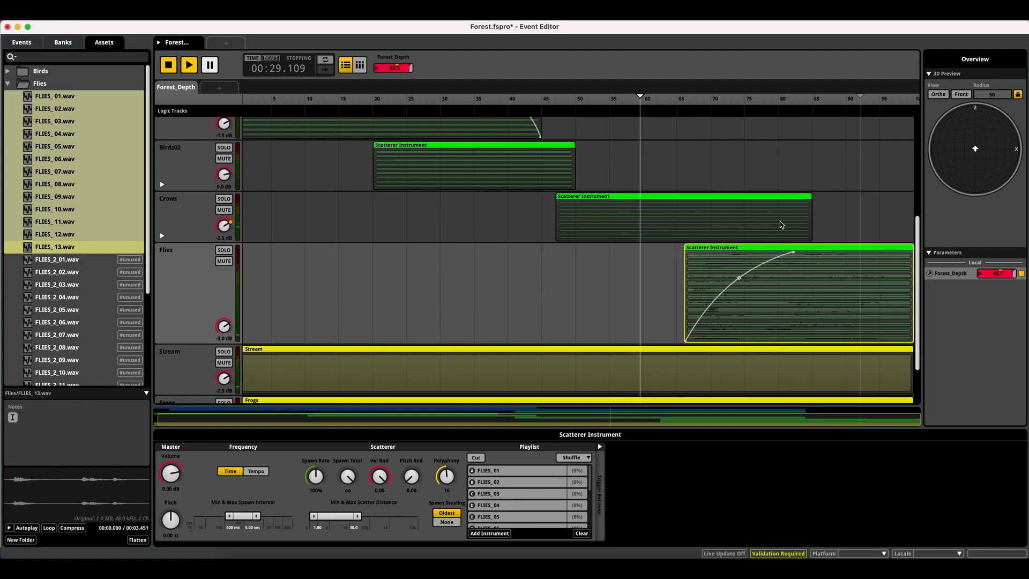
left_click(806, 98)
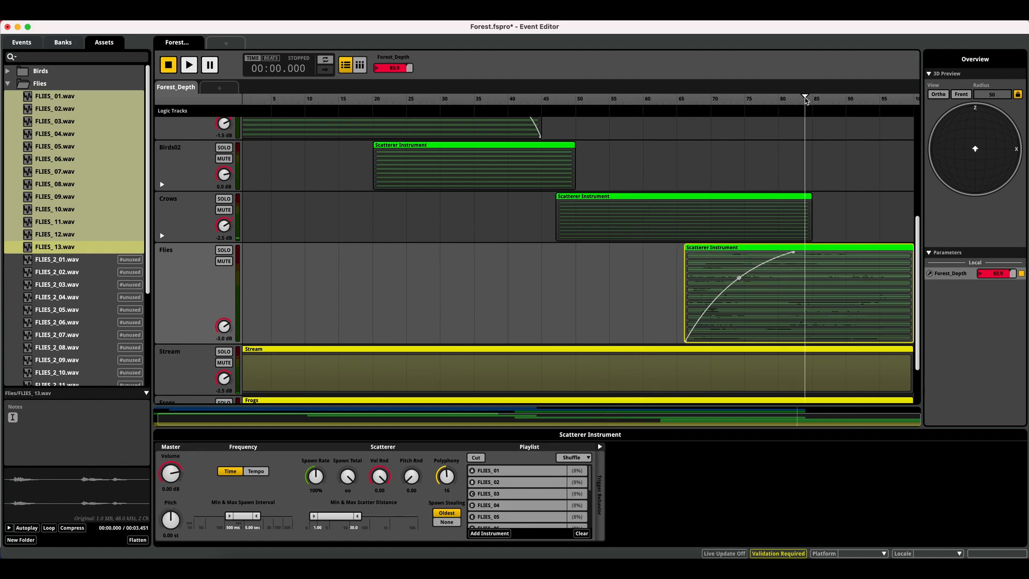
key("space")
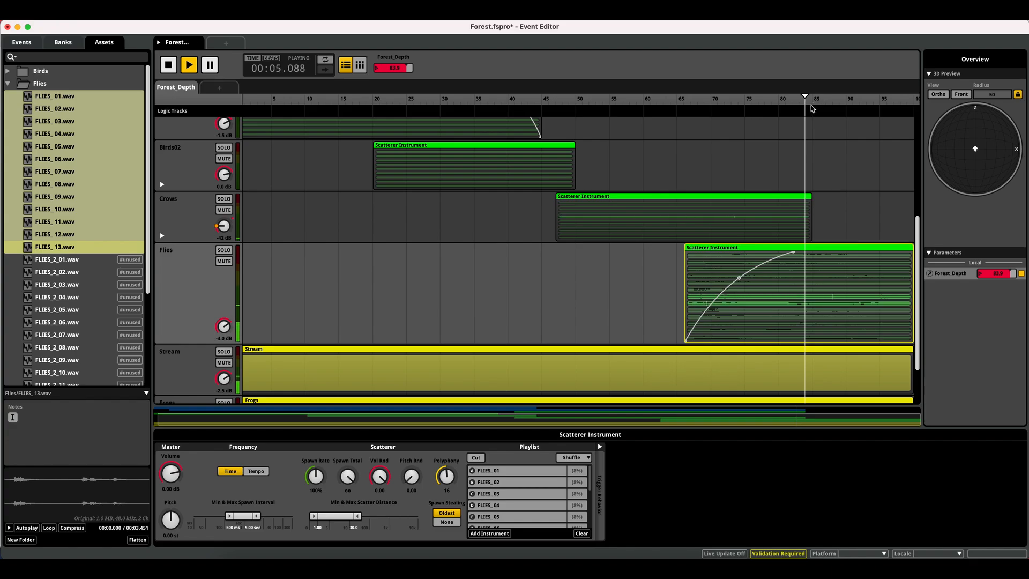
Set the Flies scatterer's velocity randomization to -2.00, pitch randomization to 0.55 and maximum spawn interval to 4 seconds, stopping playback after listening.
left_click_drag(409, 481, 426, 459)
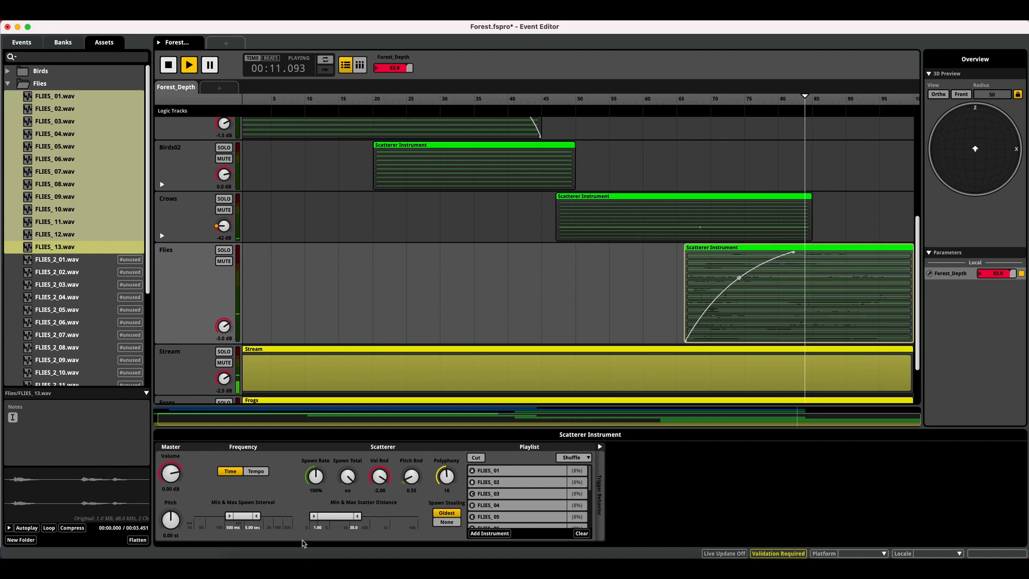
left_click_drag(256, 517, 254, 516)
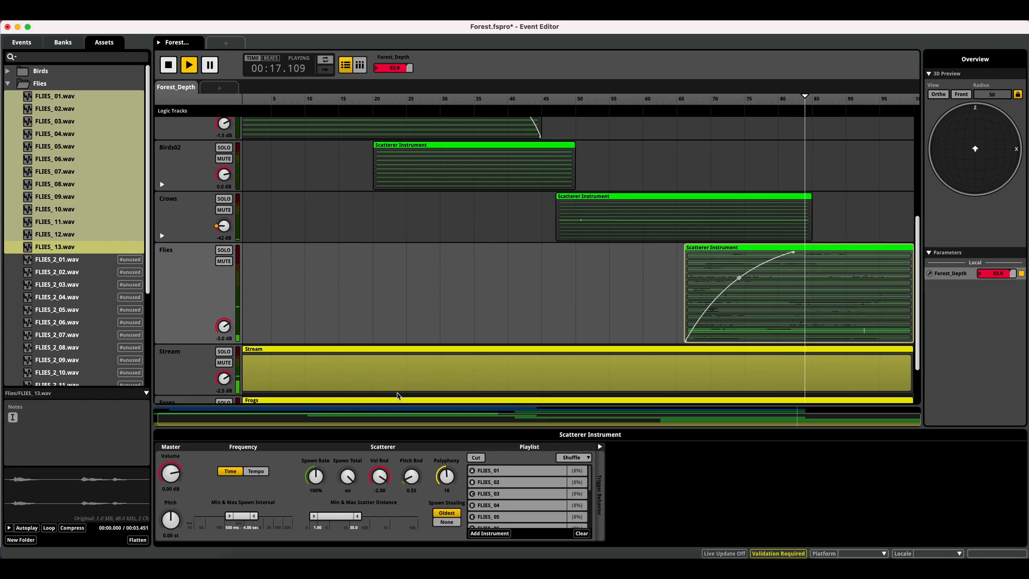
key("space")
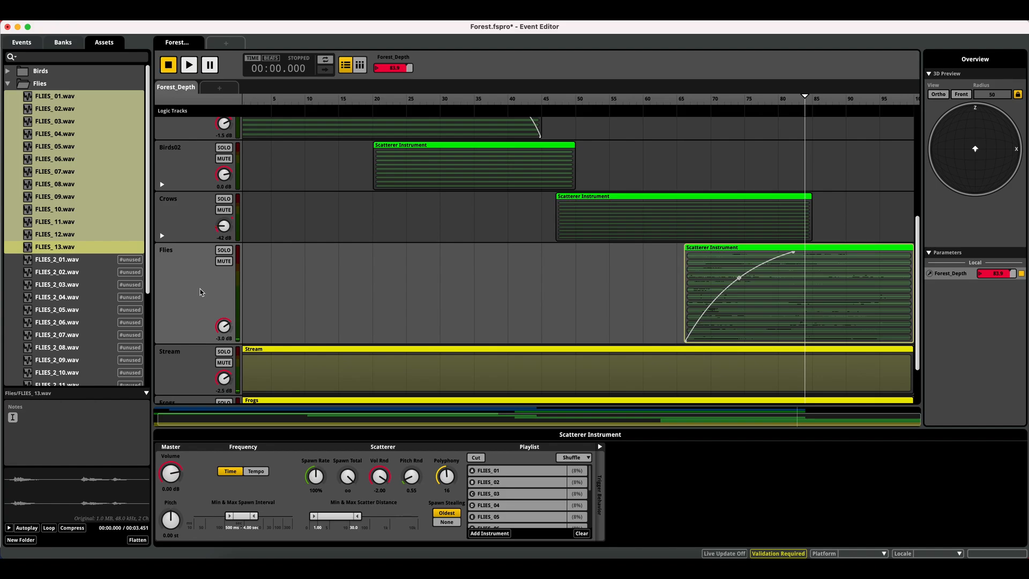
Add a new audio track to the ForestBG event and rename it Flies02.
left_click(184, 289)
right_click(184, 289)
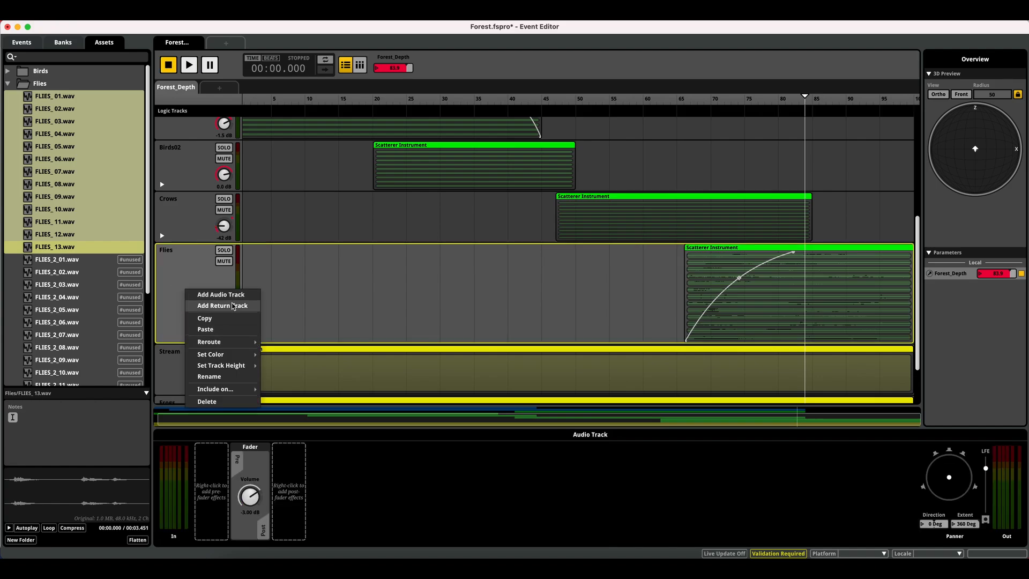
left_click(220, 295)
scroll(199, 361, "down", 3)
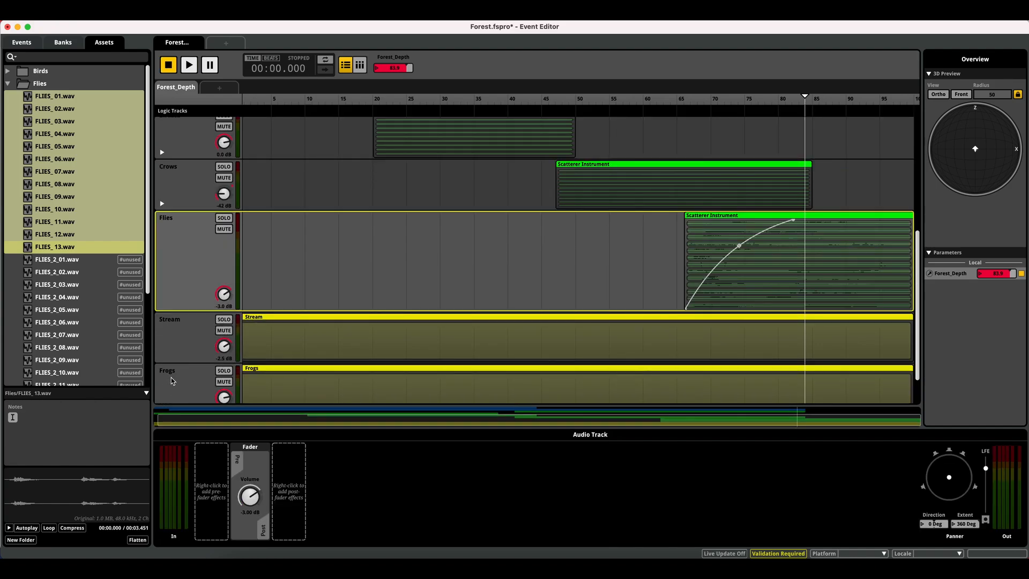
scroll(176, 370, "up", 1)
scroll(176, 370, "down", 1)
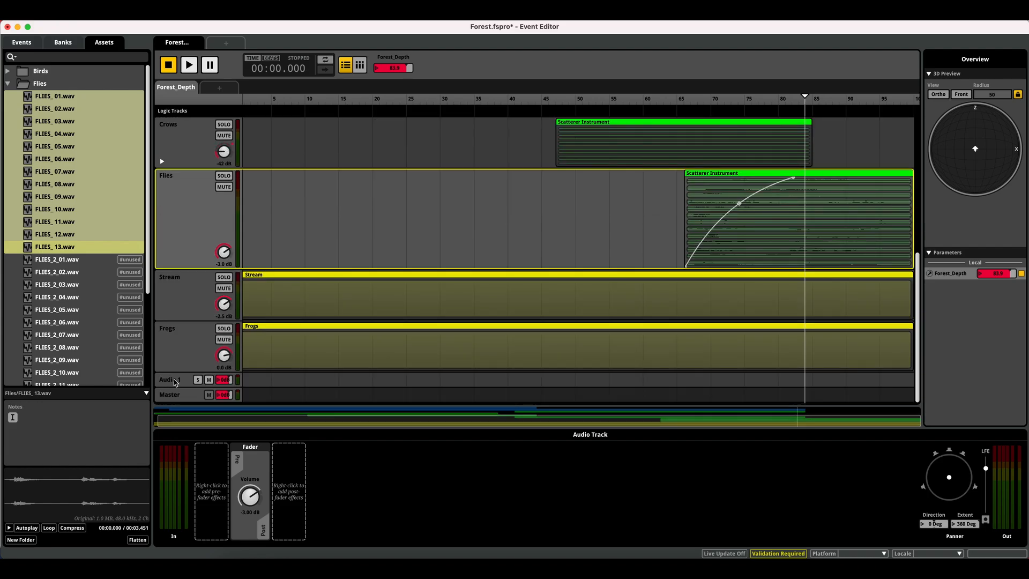
double_click(175, 379)
type("Flies02")
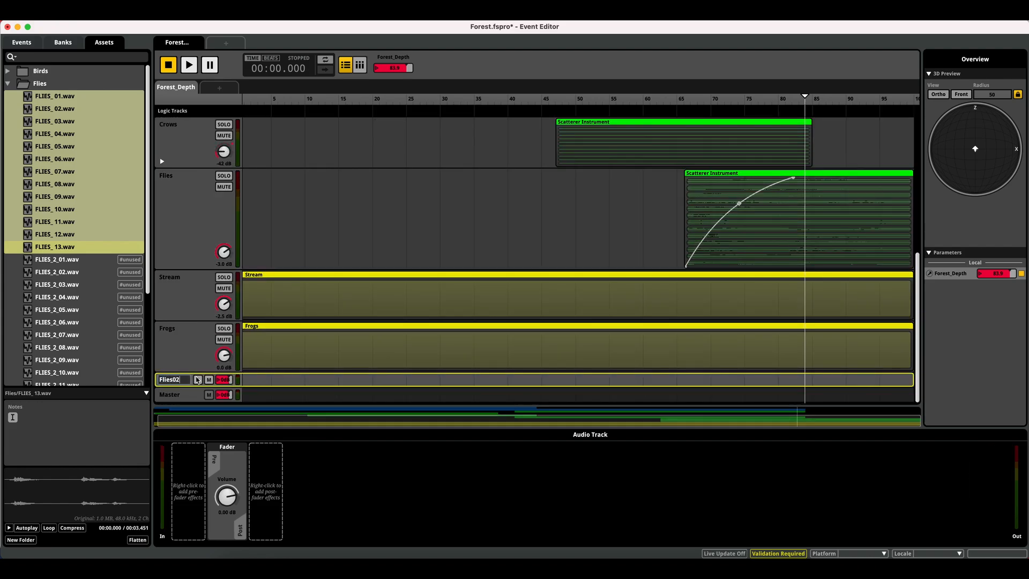
key("Return")
Add a scatterer instrument to the Flies02 track, extended from 0 to about 71 with a fade-out starting near 67.
right_click(250, 294)
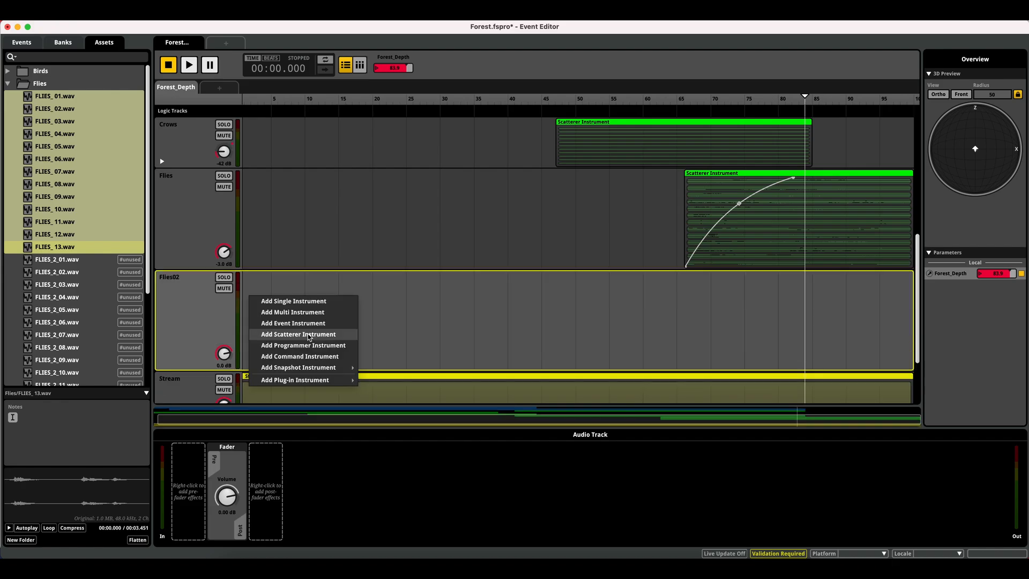
left_click(309, 335)
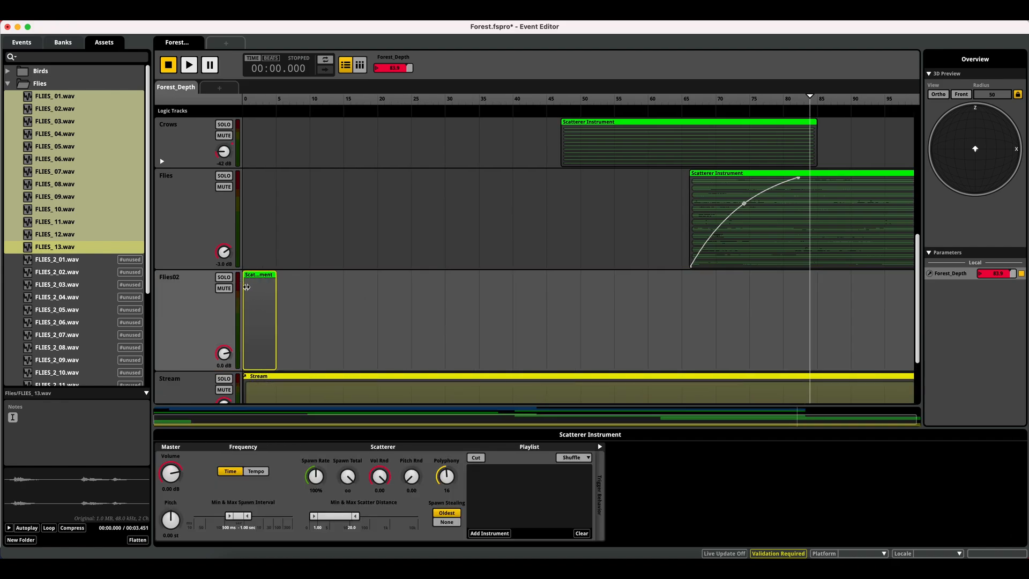
left_click_drag(279, 309, 695, 279)
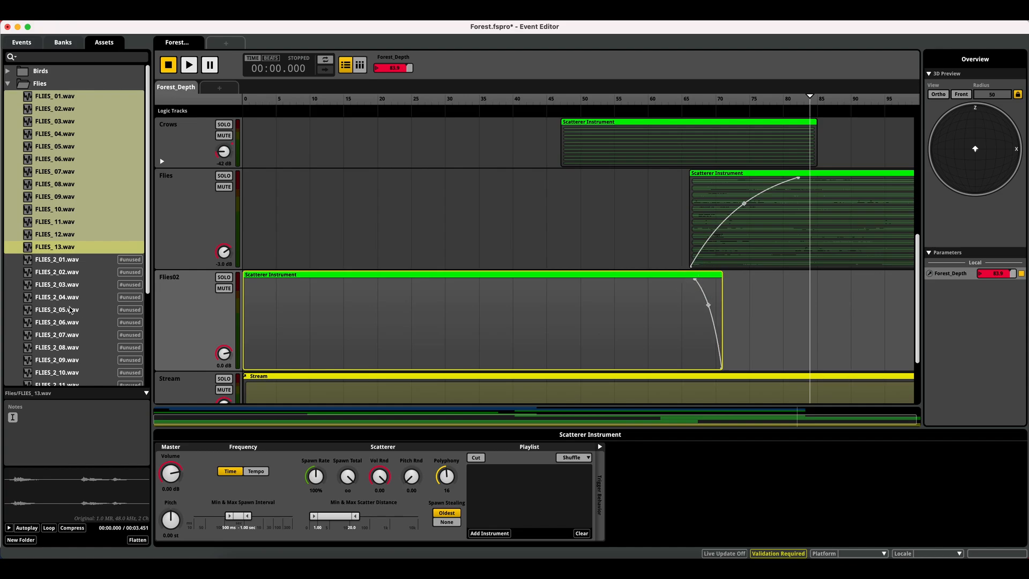
Add the assets FLIES_2_01.wav to FLIES_2_15.wav to the Flies02 scatterer's playlist and show the first entry's sound.
left_click(58, 259)
scroll(54, 316, "down", 5)
scroll(51, 319, "up", 2)
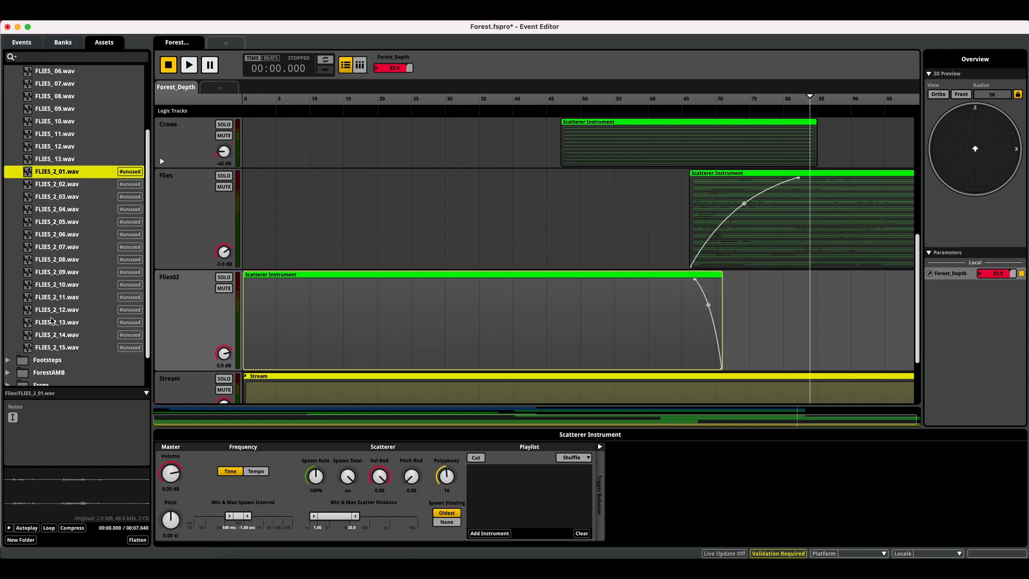
left_click(57, 348, "shift")
left_click_drag(57, 348, 530, 492)
left_click(487, 474)
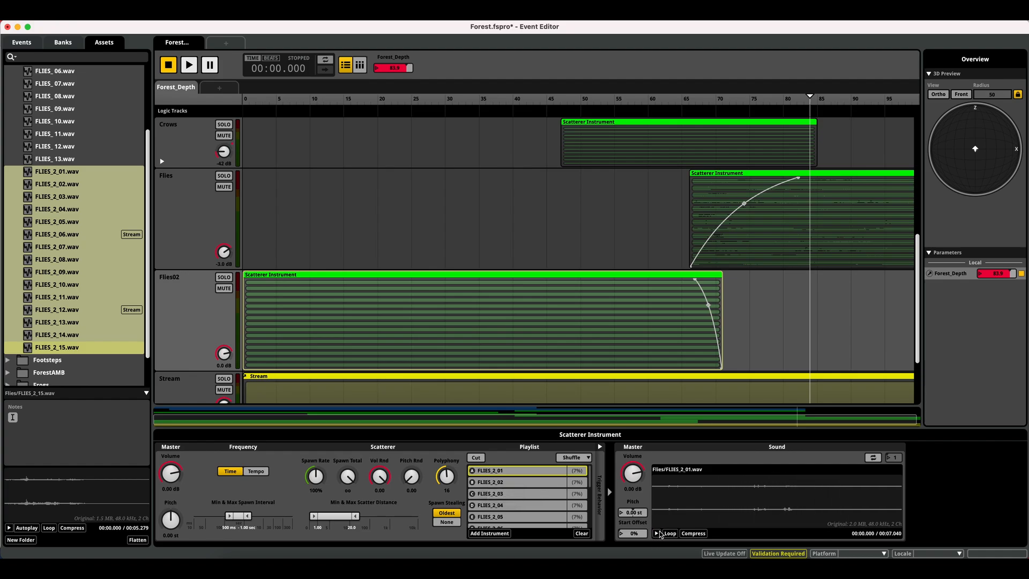
Crossfade the scatterers: Flies from 0 to about 64, fading in until 6 and out from 48; Flies02 from about 48, fading in until 61.
left_click_drag(777, 236, 314, 232)
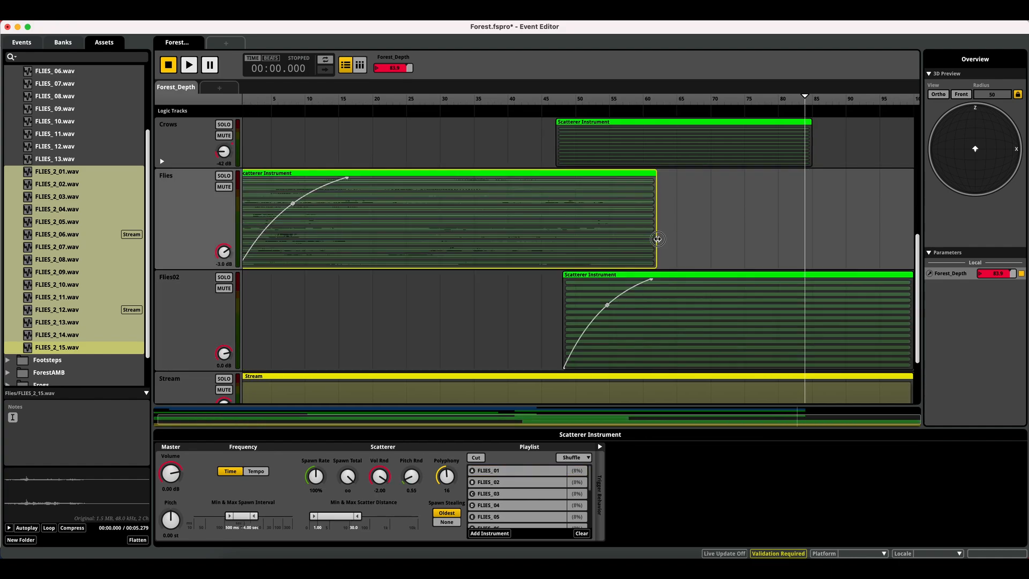
left_click_drag(658, 239, 670, 238)
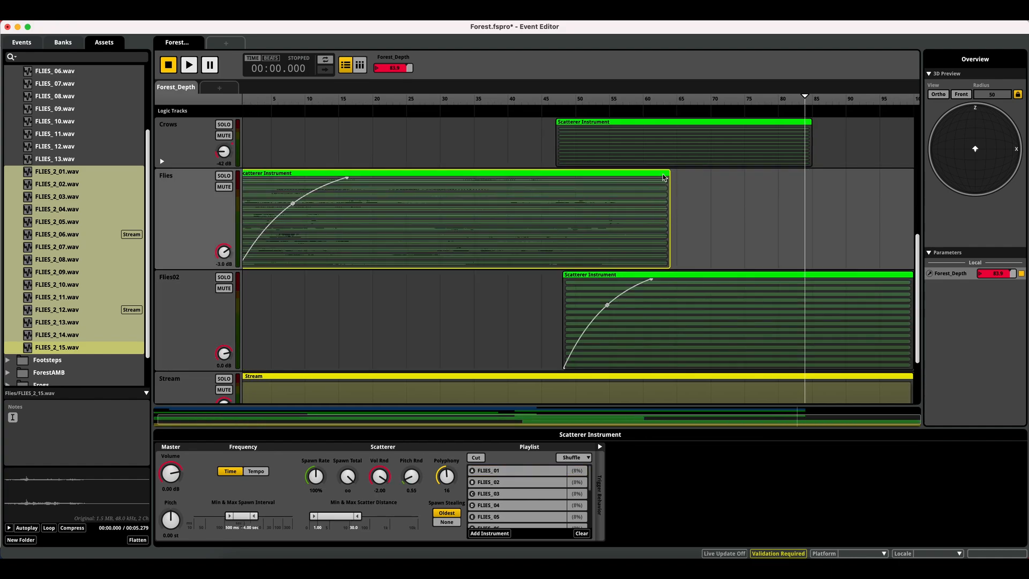
left_click_drag(668, 180, 561, 178)
left_click_drag(608, 306, 608, 310)
left_click_drag(348, 178, 283, 178)
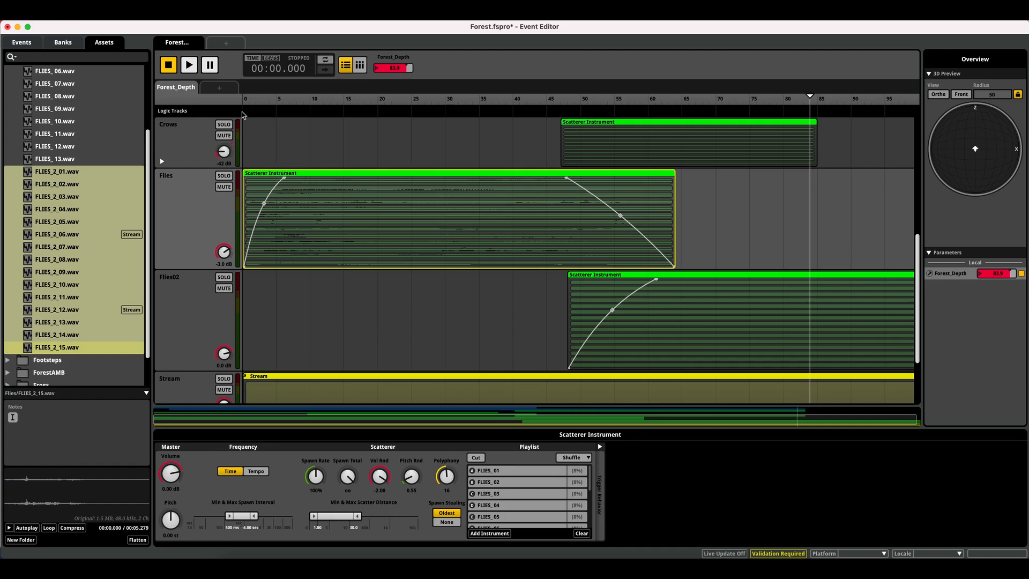
Play the event from Forest_Depth 0, briefly solo Flies, move Forest_Depth to about 4, and lower the Flies track to -5.5 dB.
key("space")
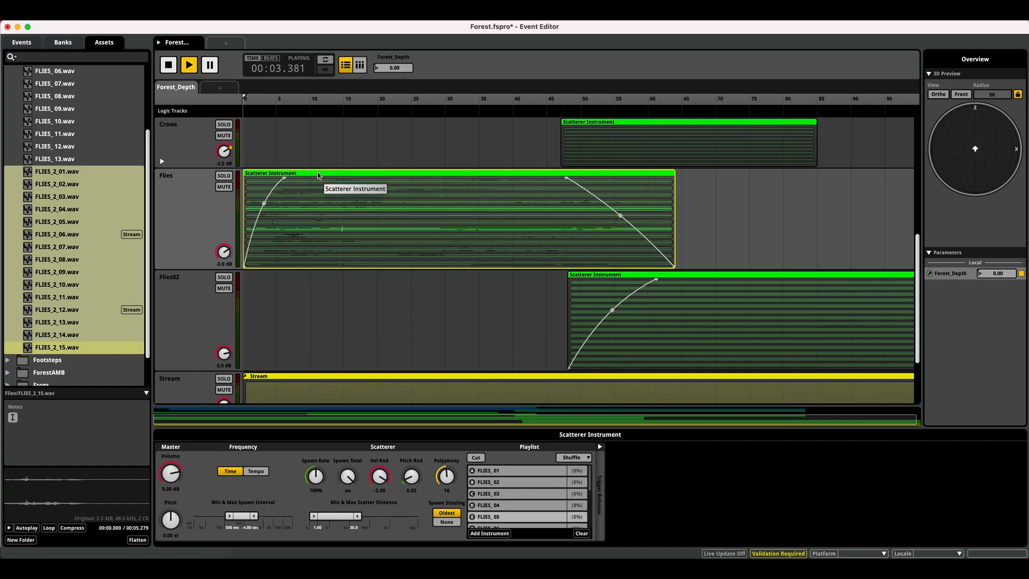
left_click(224, 175)
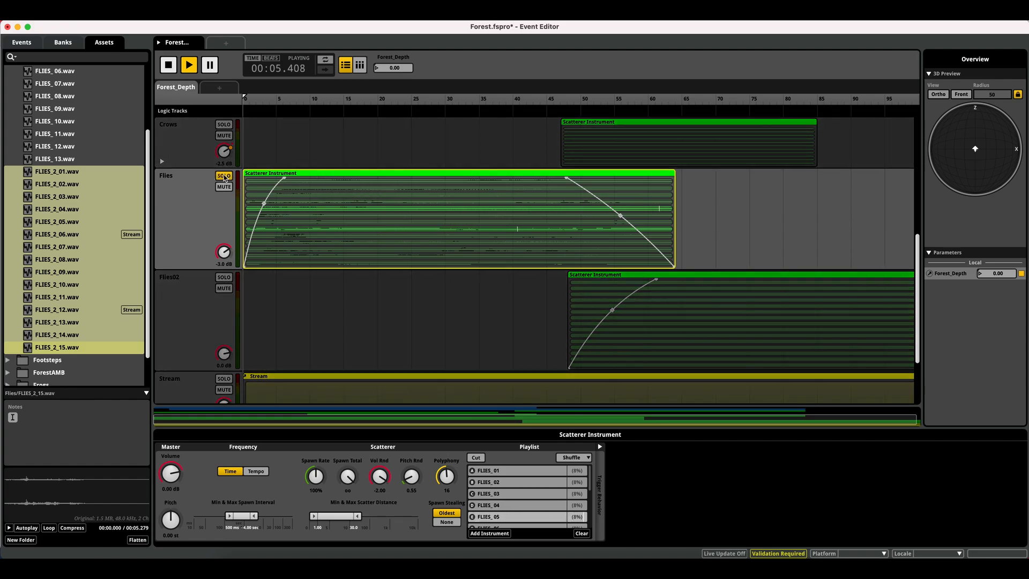
left_click(224, 175)
left_click(270, 103)
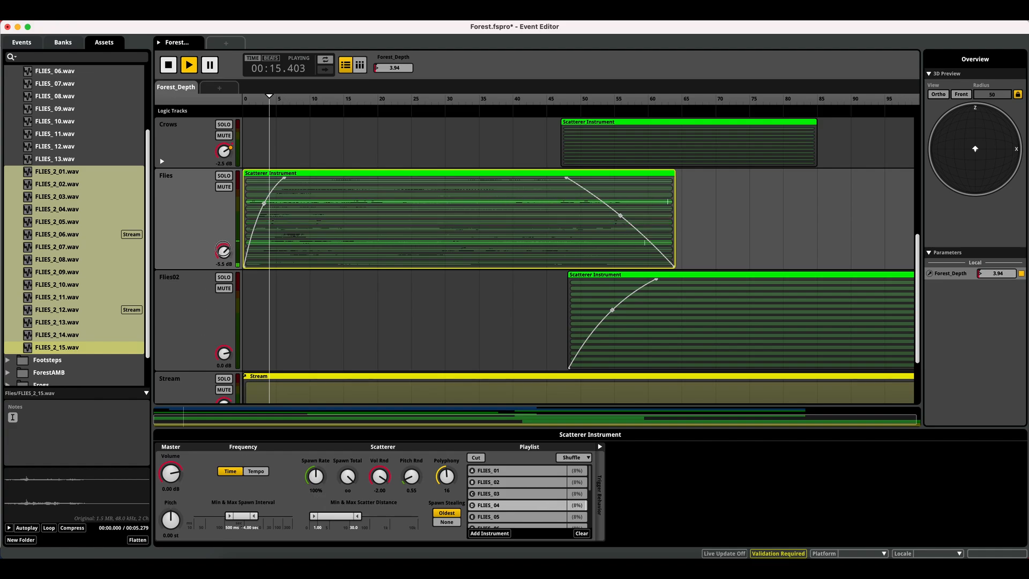
Set the Flies scatterer's maximum spawn interval to 6.5 seconds, maximum scatter distance to 60 and pitch randomization to 0.70, with the track at -6 dB.
left_click_drag(254, 516, 257, 515)
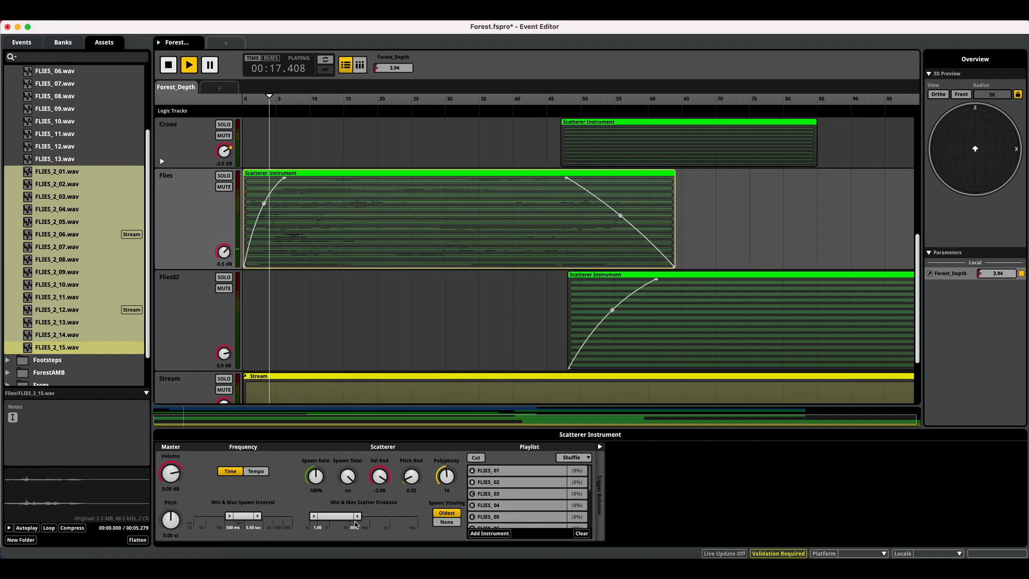
left_click_drag(357, 517, 364, 516)
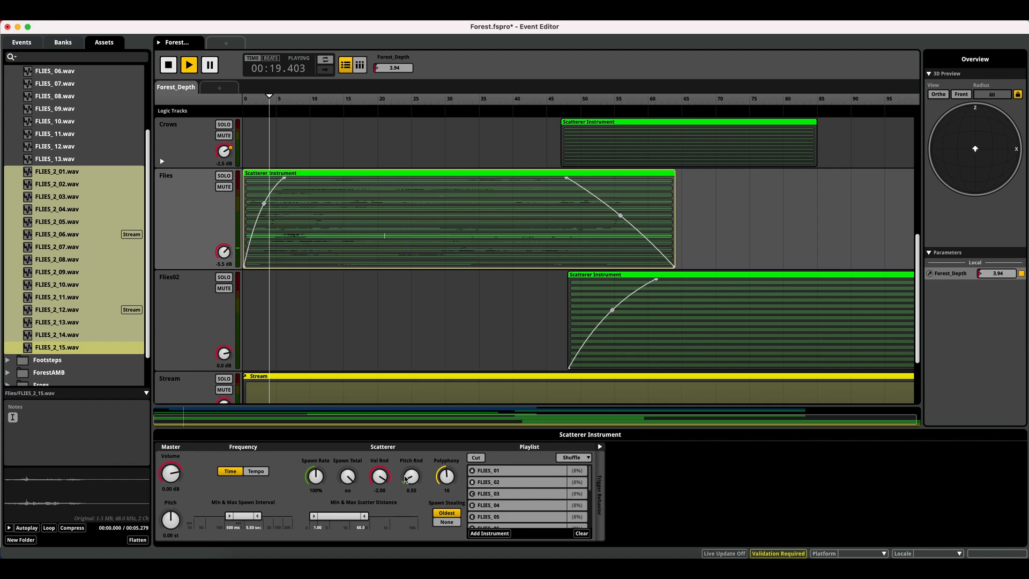
left_click_drag(405, 480, 402, 477)
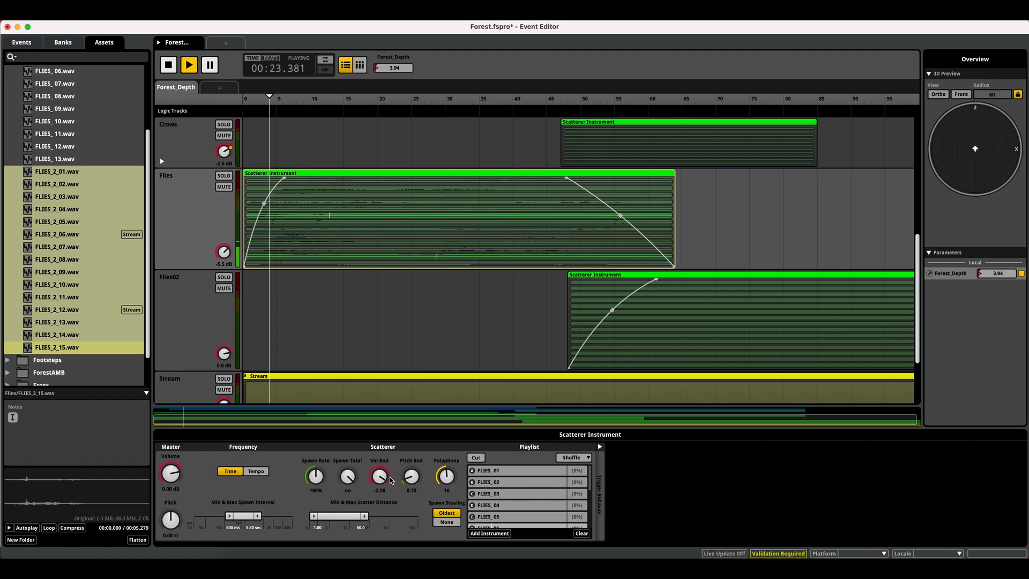
left_click_drag(257, 516, 260, 516)
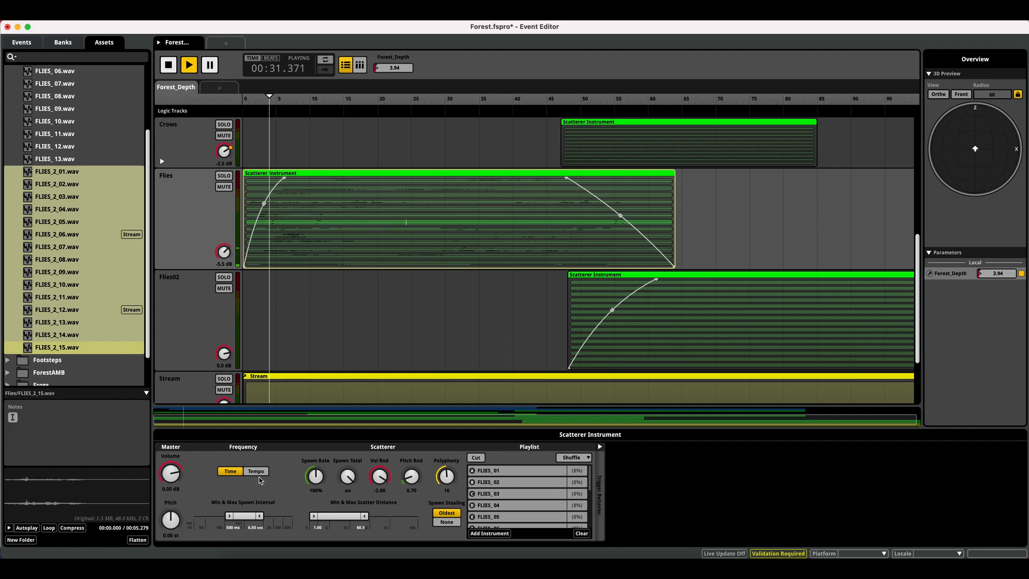
scroll(226, 260, "down", 1)
key("space")
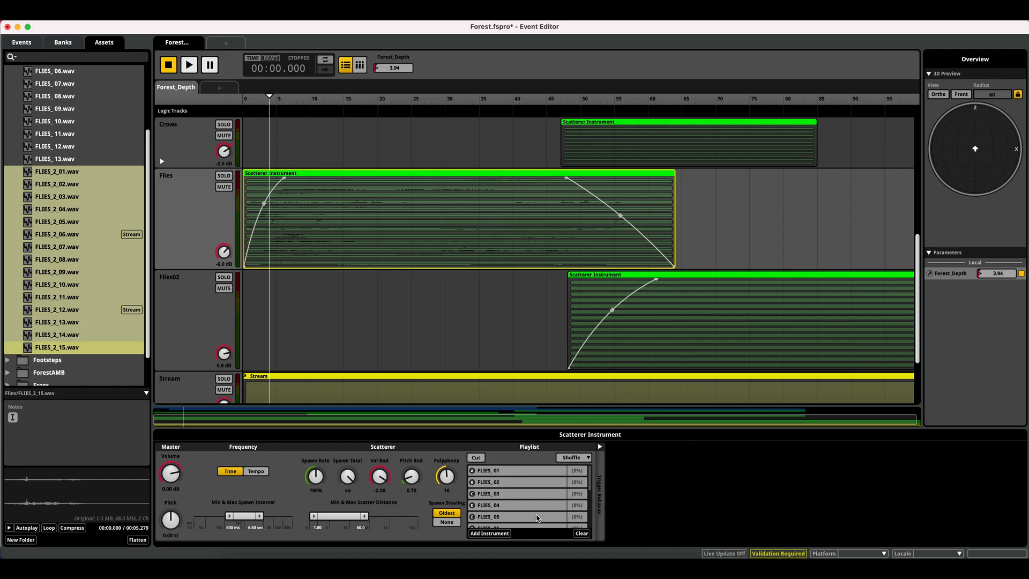
Review the ForestBG tracks, inspect the referenced Stream and Frogs events, and return to ForestBG.
scroll(516, 475, "down", 1)
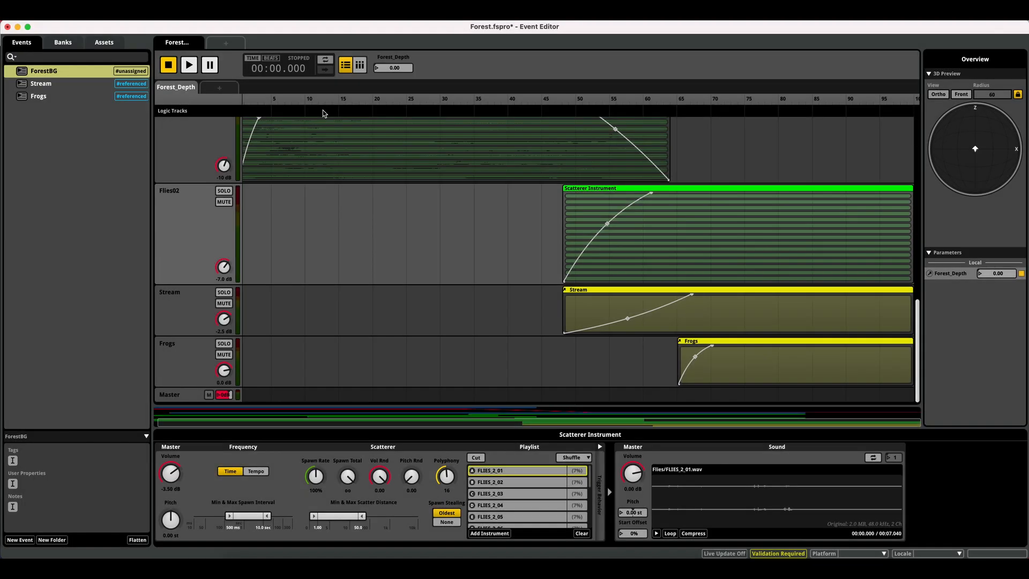
scroll(185, 215, "up", 3)
scroll(191, 209, "down", 3)
scroll(172, 268, "up", 1)
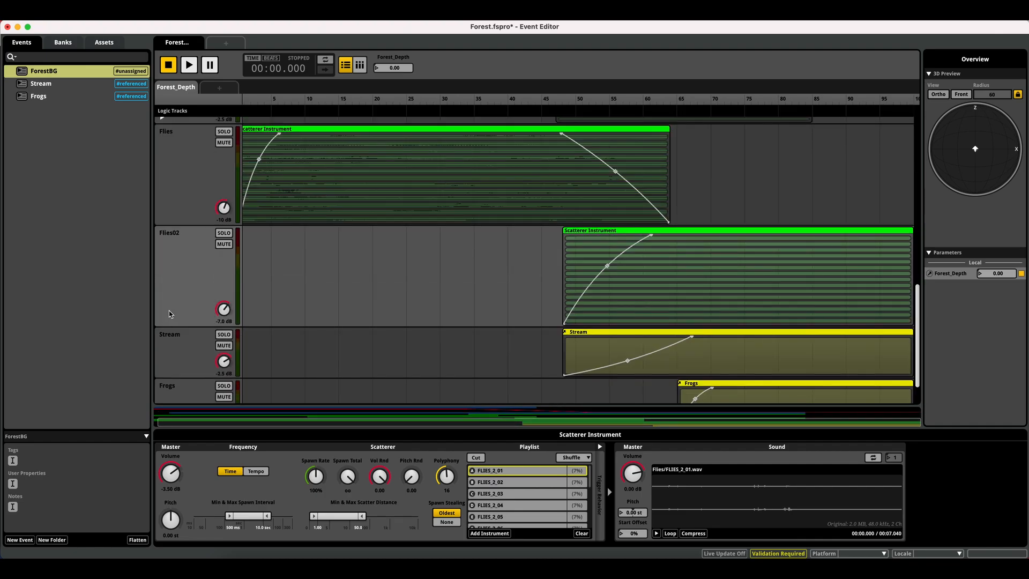
left_click(38, 86)
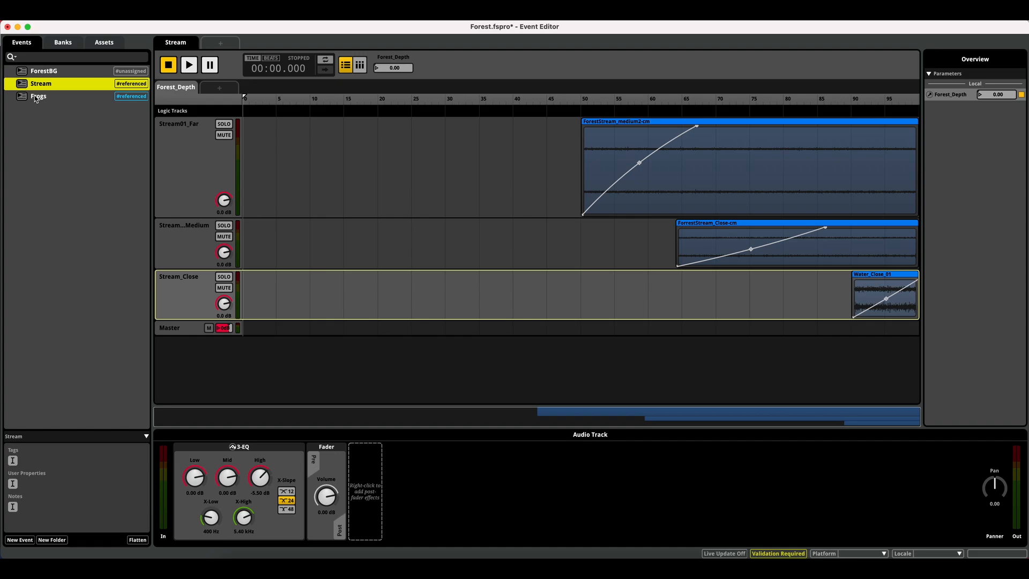
left_click(36, 98)
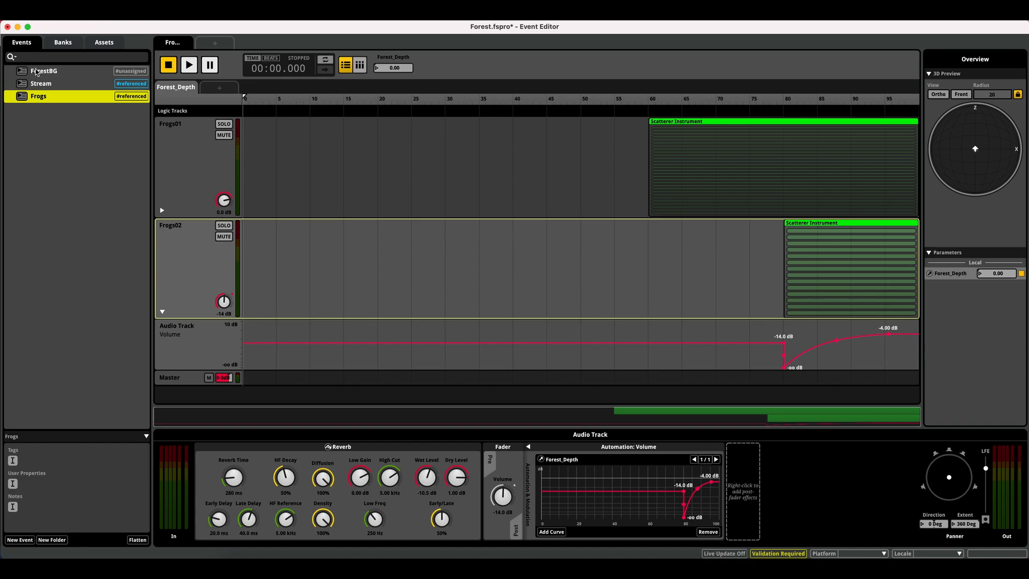
left_click(37, 71)
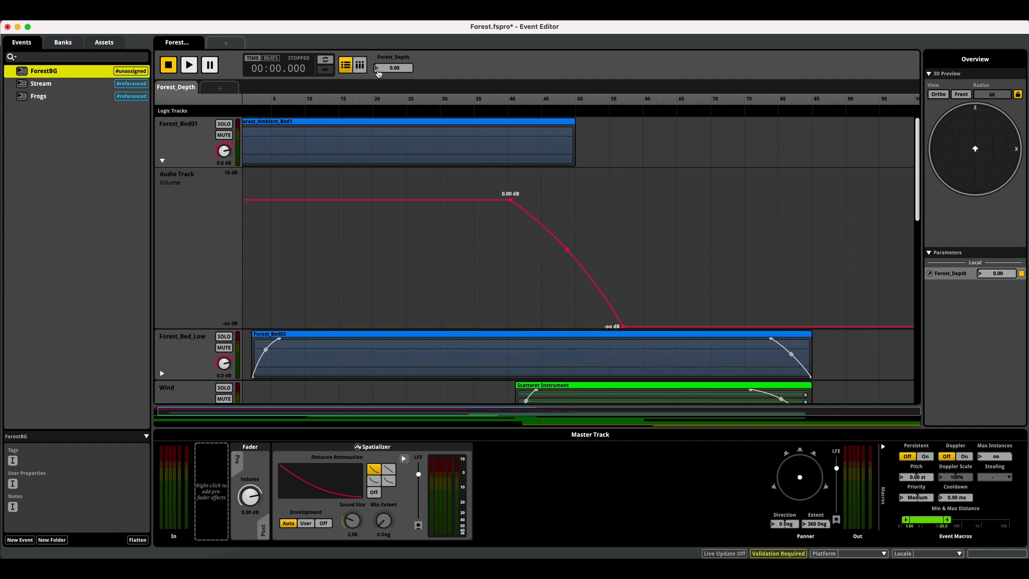
Open the Sandbox window and create a new scene named ForestScene1.
left_click(185, 15)
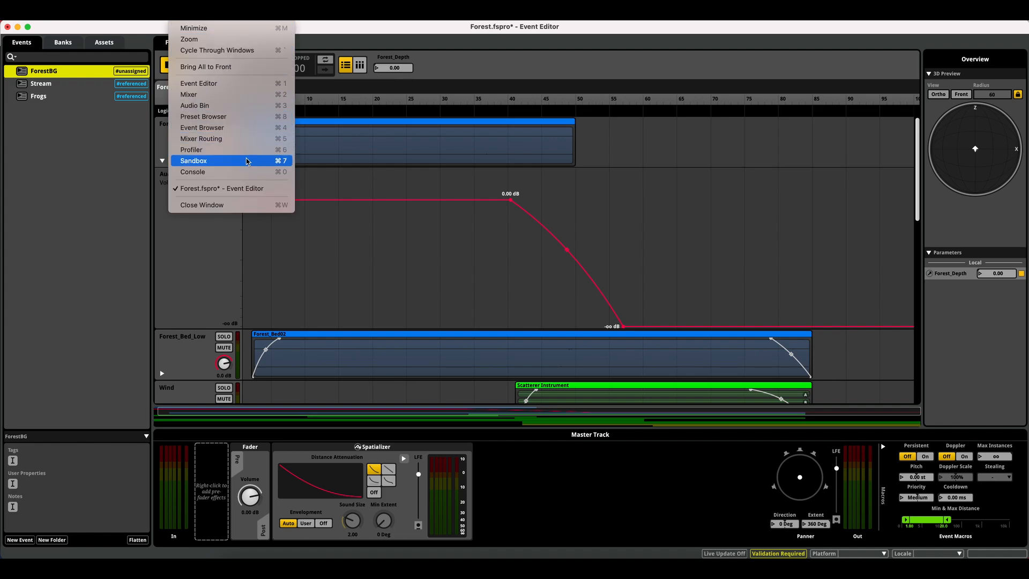
left_click(221, 161)
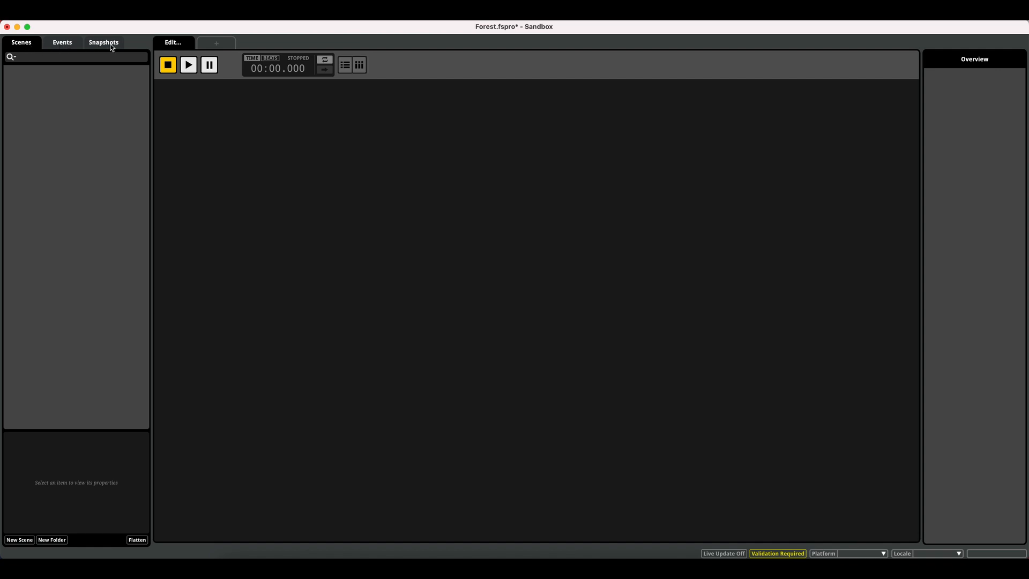
right_click(38, 77)
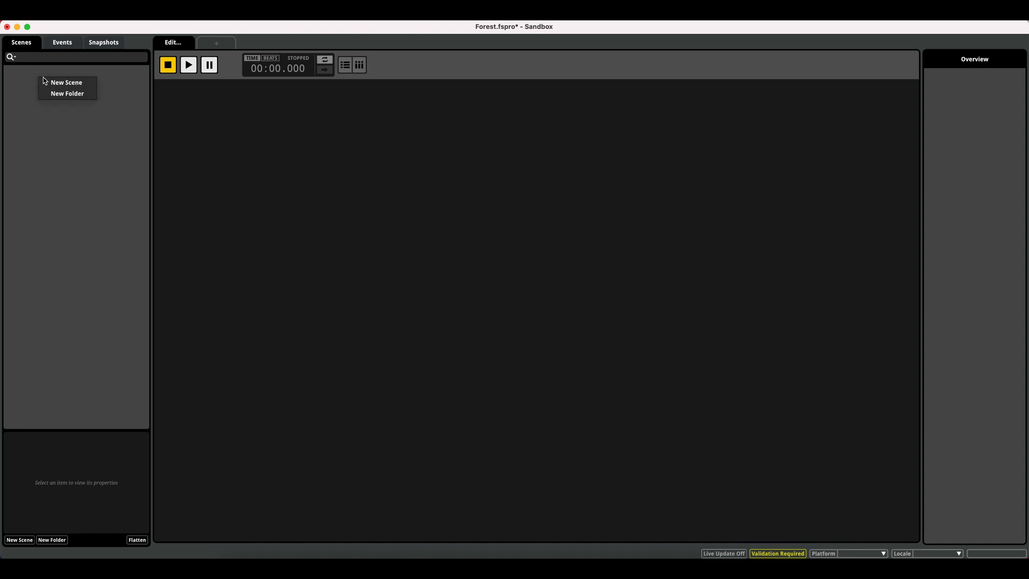
left_click(74, 84)
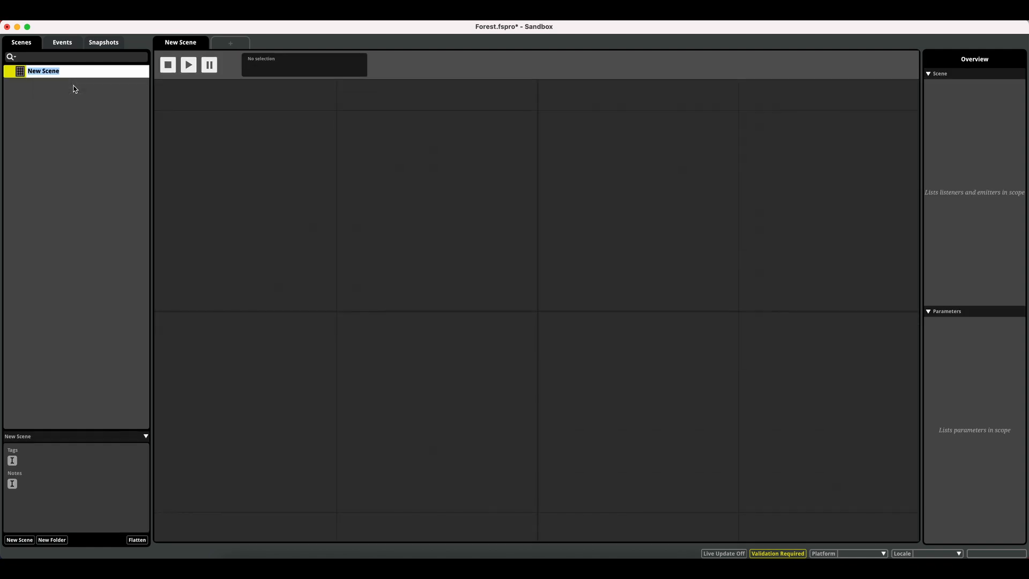
type("ForestScene1")
key("Return")
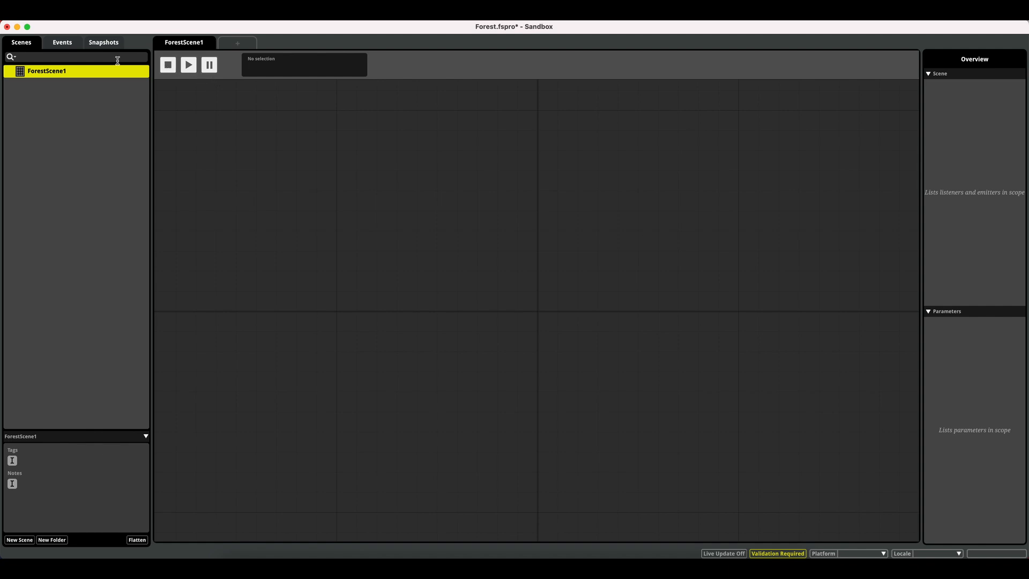
Place the ForestBG event as an emitter at the centre of ForestScene1.
left_click(62, 44)
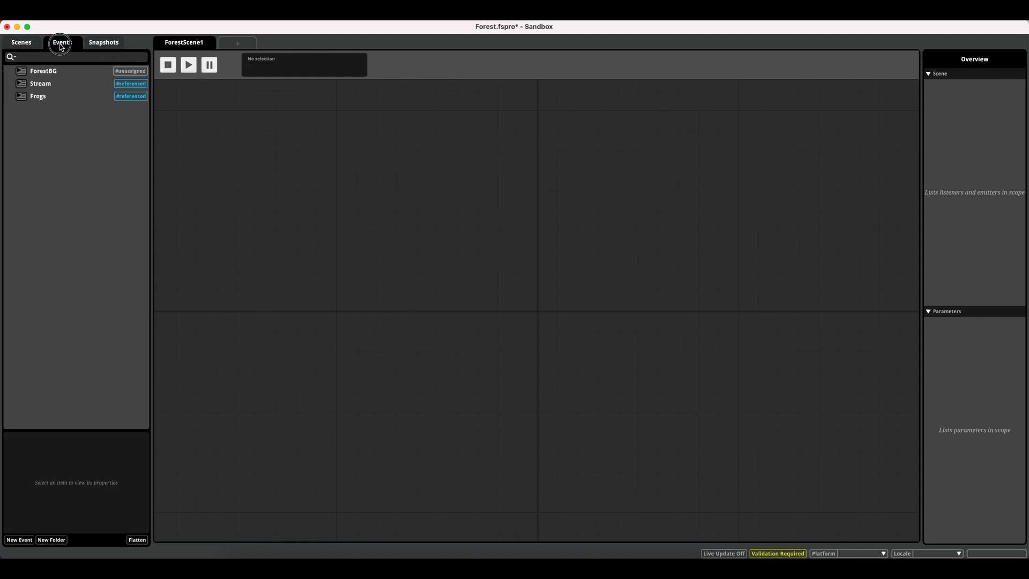
left_click(21, 75)
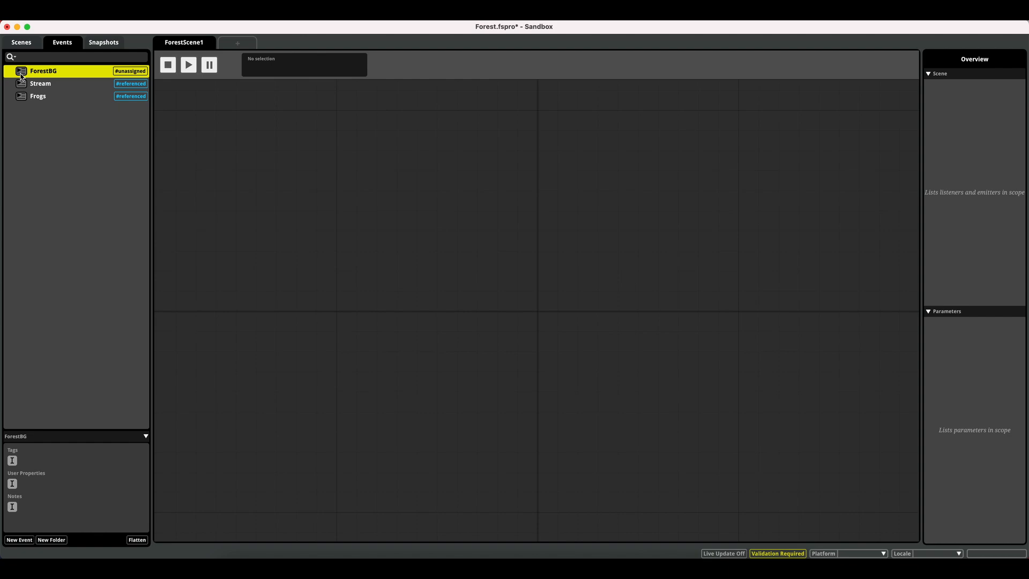
left_click(22, 42)
left_click(62, 43)
left_click_drag(23, 76, 539, 314)
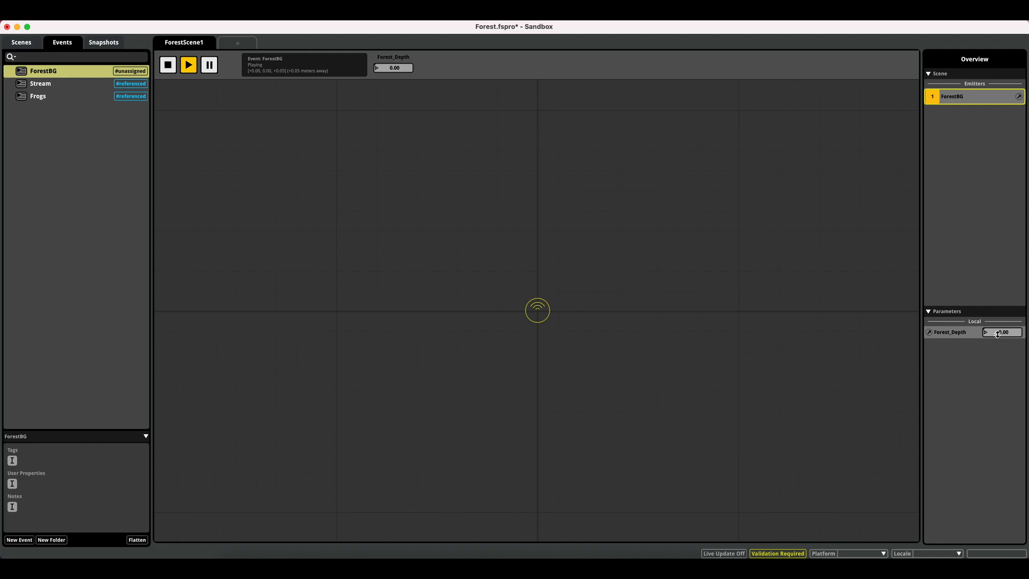
Audition the ForestBG emitter while raising Forest_Depth gradually from 0, and close the Sandbox.
left_click_drag(997, 335, 997, 333)
left_click_drag(1007, 333, 1007, 332)
left_click_drag(1007, 333, 1007, 333)
left_click(1005, 332)
left_click_drag(1005, 332, 1004, 332)
left_click_drag(1004, 332, 1004, 332)
left_click_drag(1005, 333, 1006, 333)
left_click_drag(1006, 333, 1005, 332)
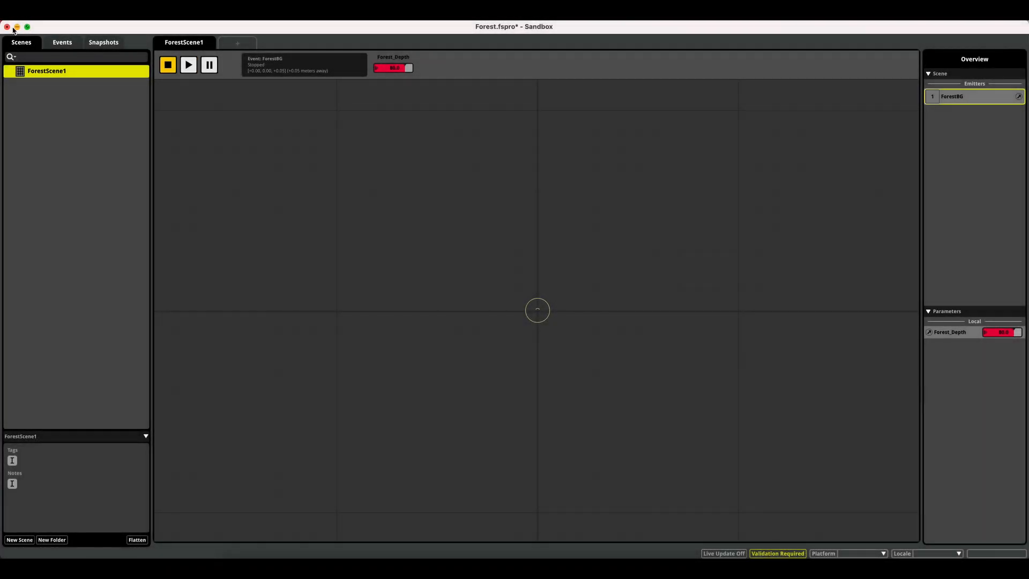
left_click(7, 27)
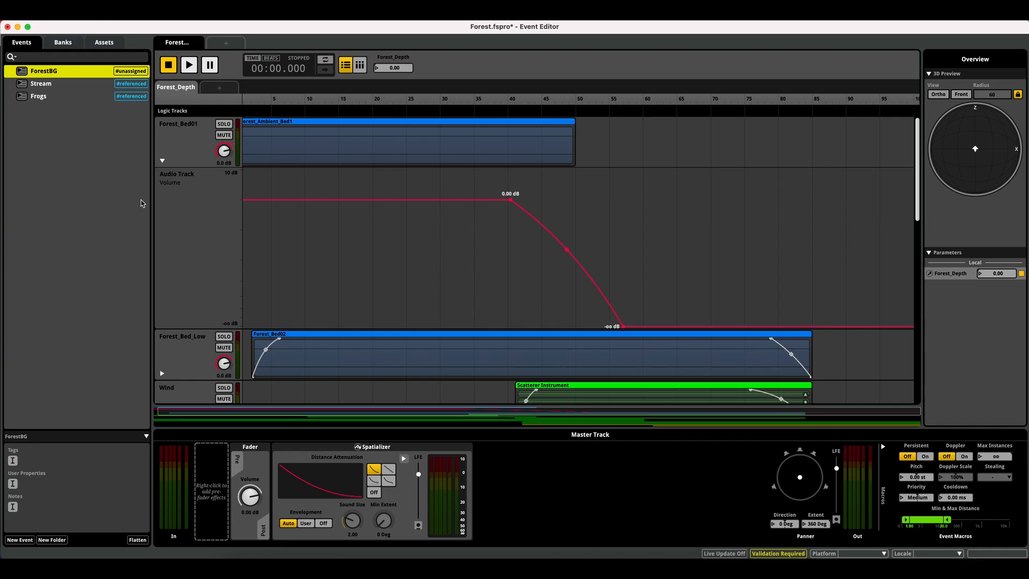
Collapse the Forest_Bed01 volume automation and create a new 3D timeline event named Footsteps.
left_click(162, 161)
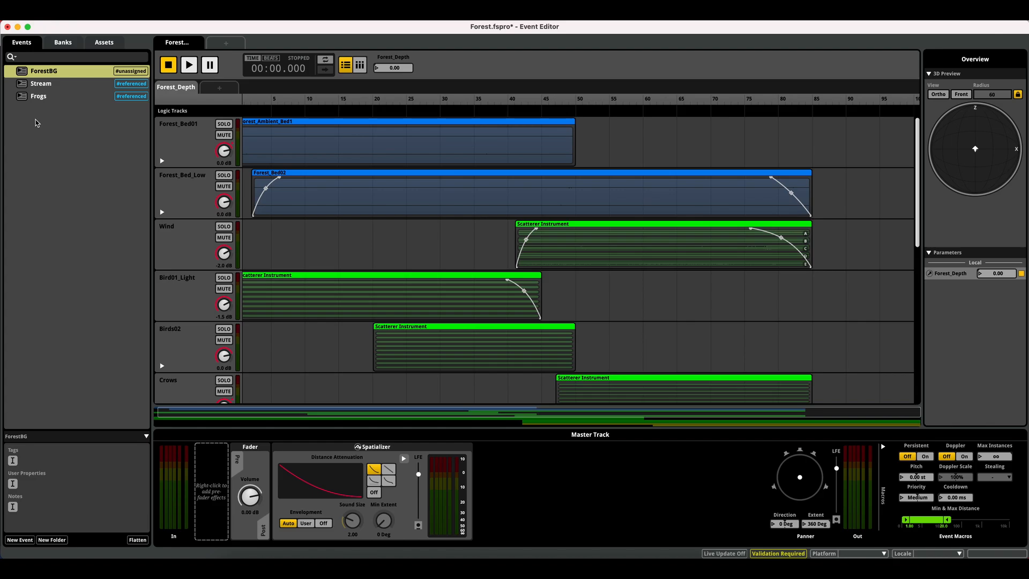
right_click(36, 121)
mouse_move(52, 129)
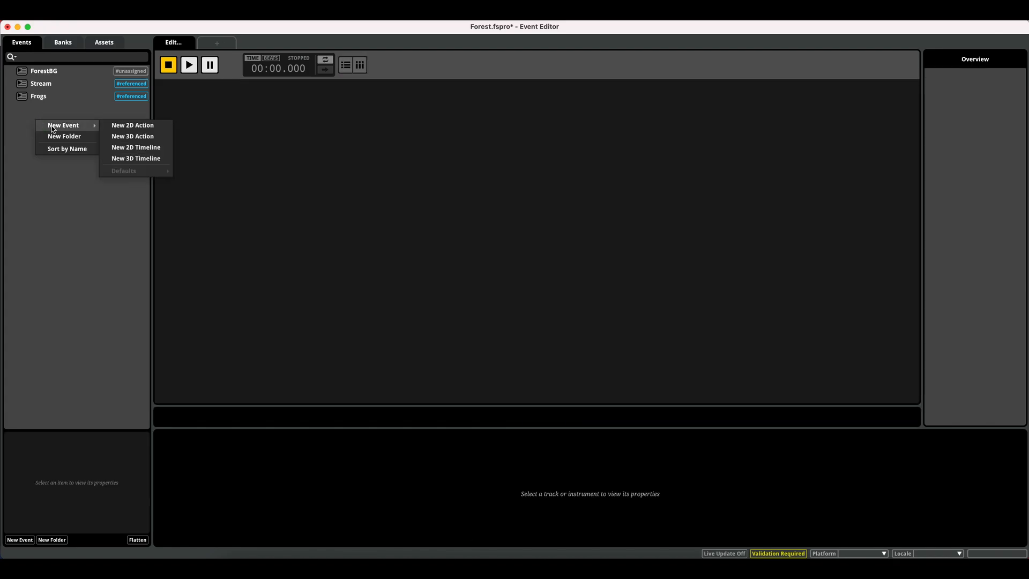
left_click(154, 159)
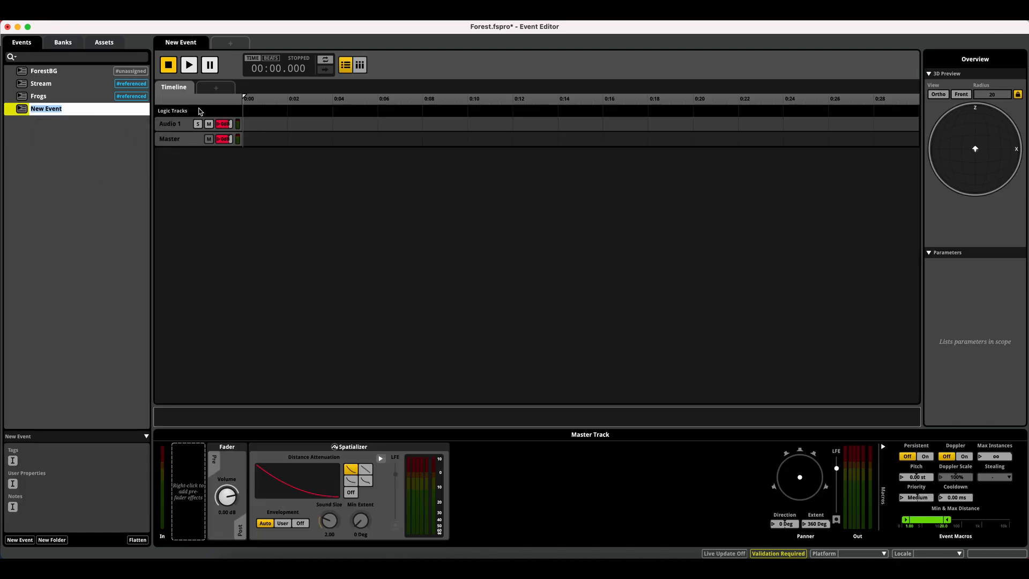
type("Footsteps")
key("Return")
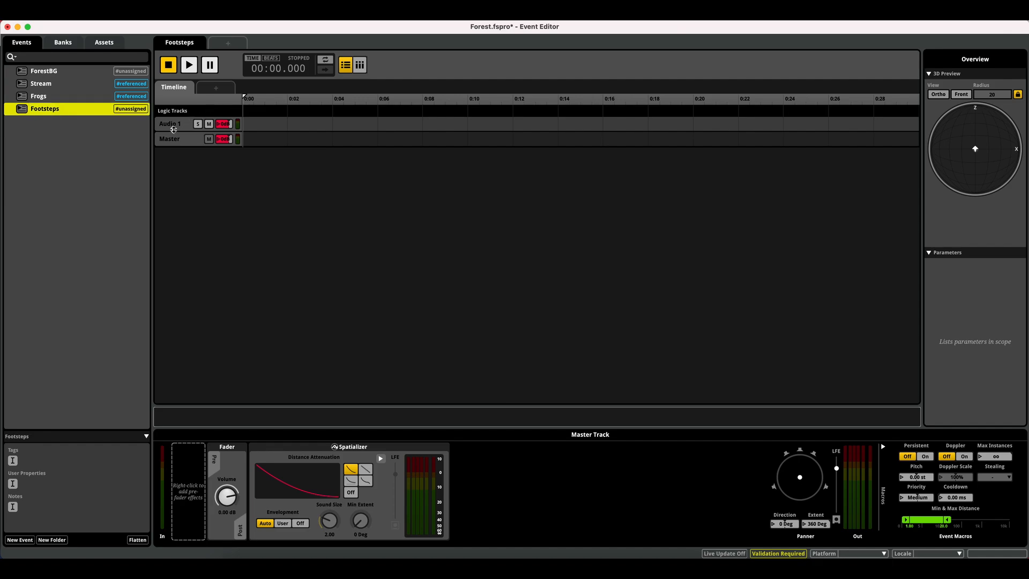
Enlarge the Audio 1 track and begin a parameter sheet with a new parameter of type User: Labeled.
left_click_drag(173, 132, 183, 217)
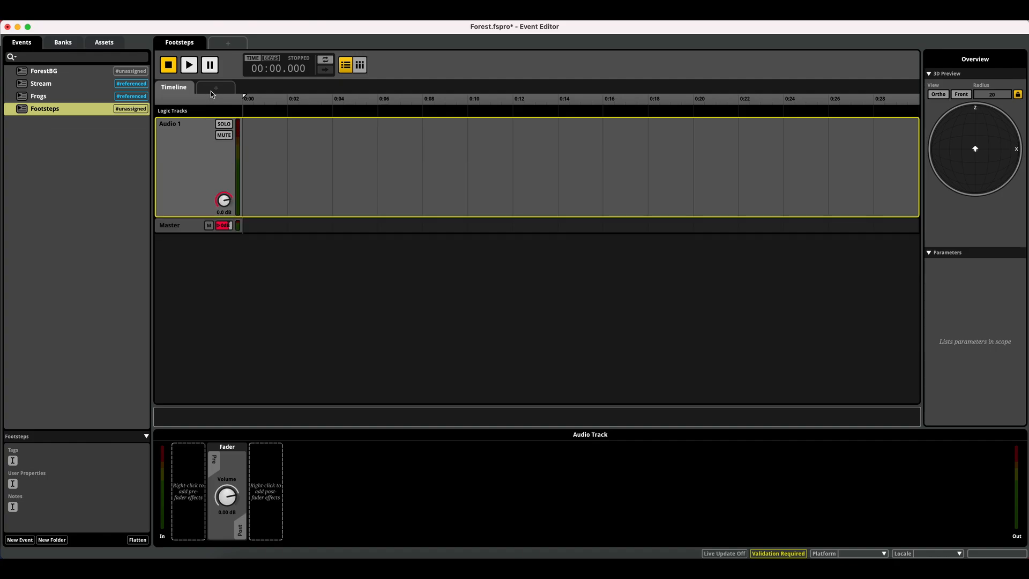
left_click(216, 89)
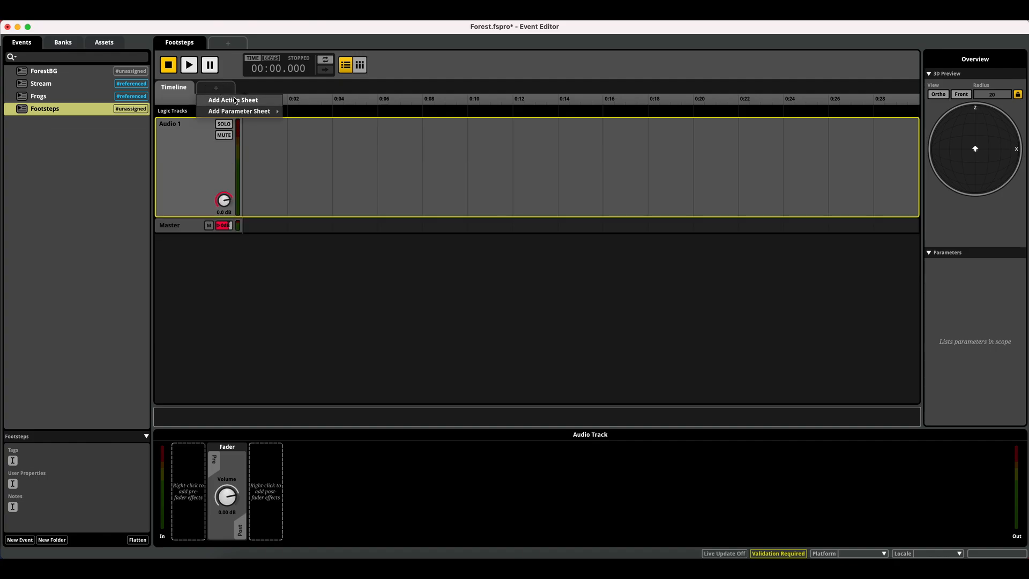
mouse_move(242, 114)
left_click(304, 232)
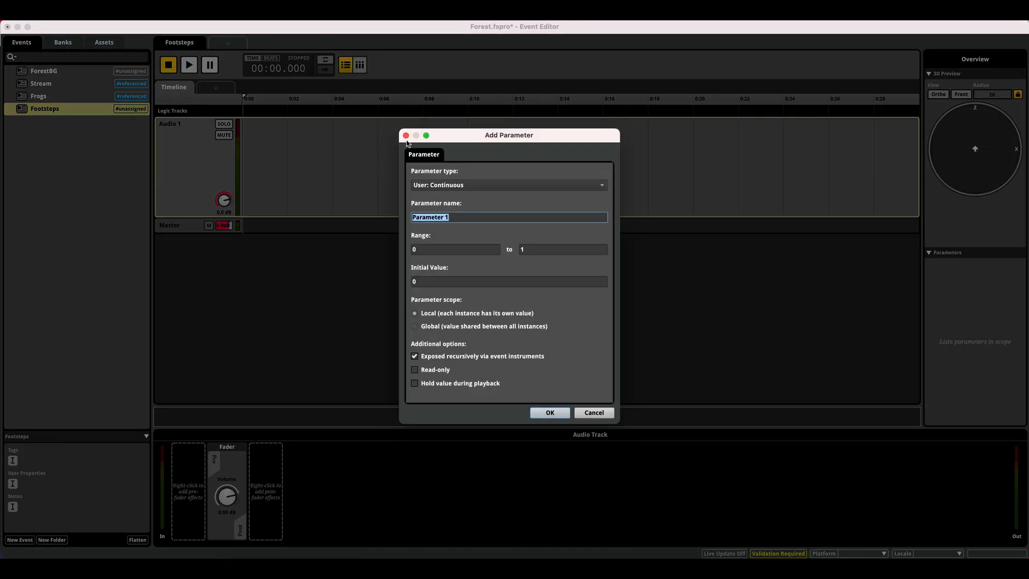
type("Footsterp")
key("BackSpace")
key("BackSpace")
type("ps")
left_click(485, 186)
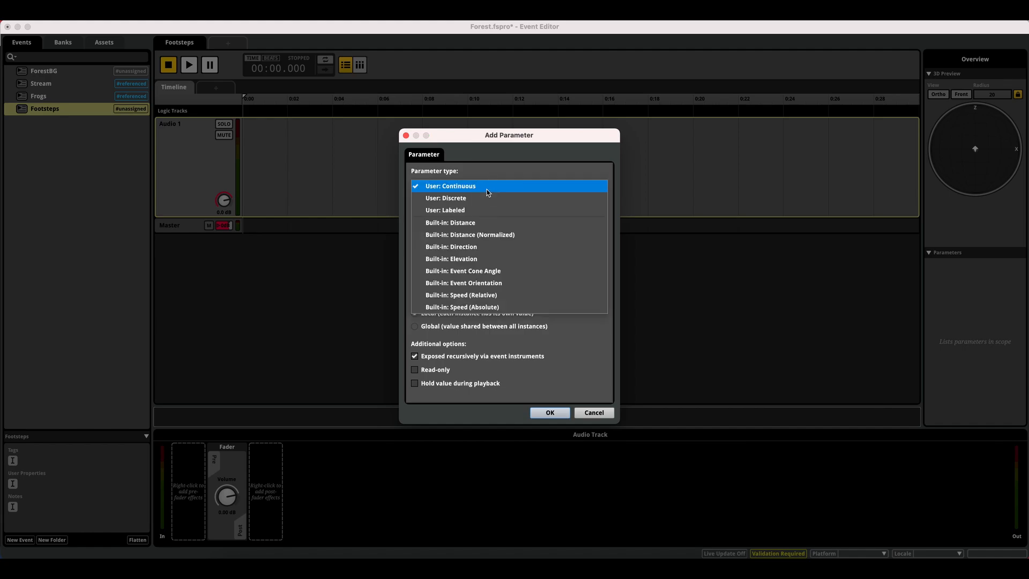
left_click(472, 210)
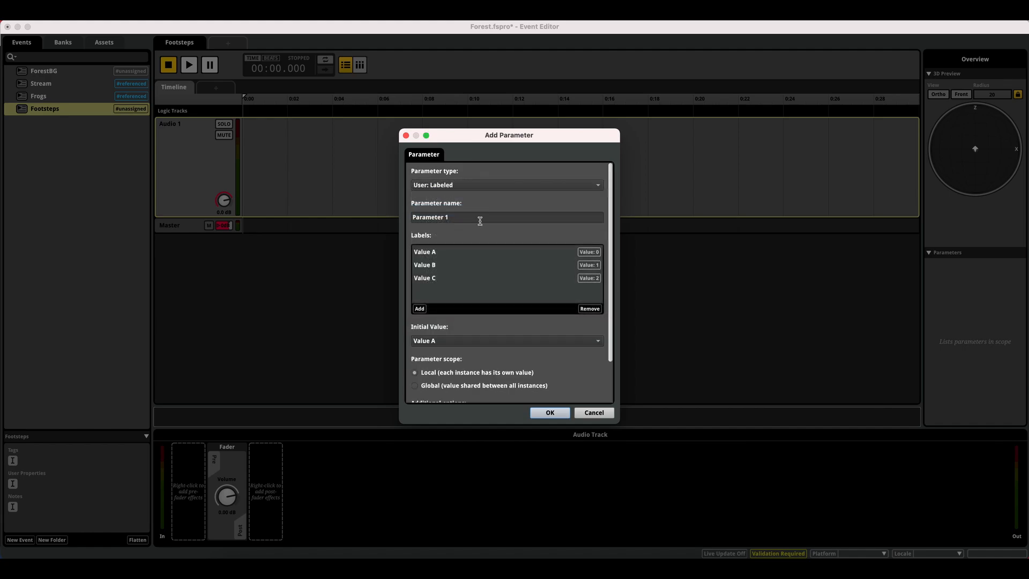
Rename the new parameter's three labels to Dirt, Earth and Mud.
double_click(430, 256)
type("Dirt")
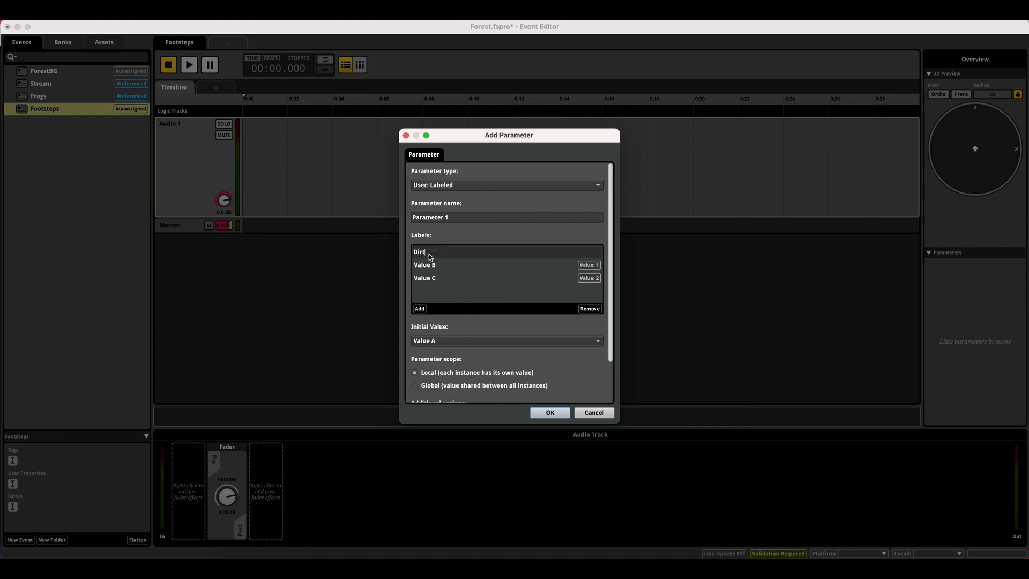
key("Return")
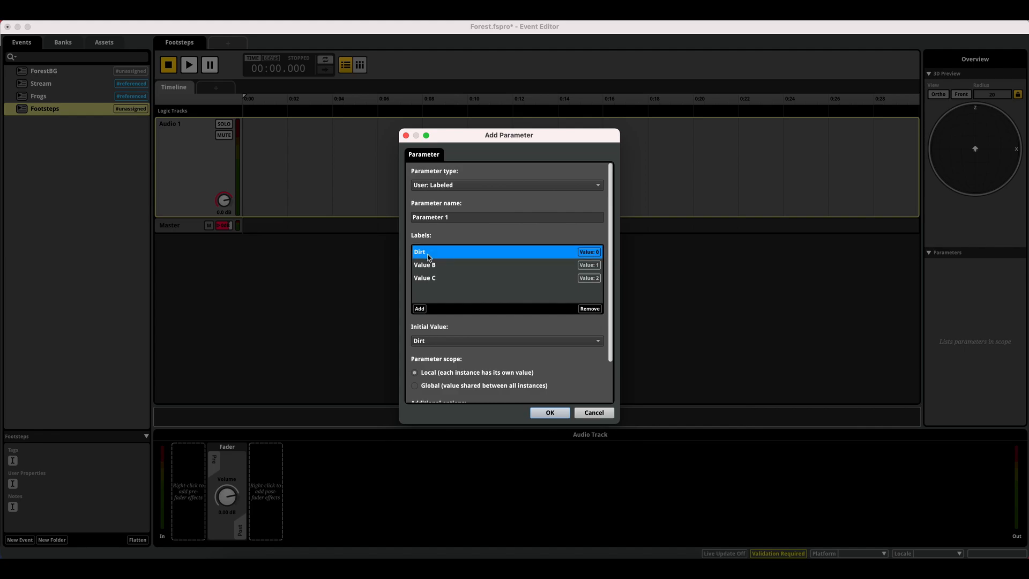
double_click(428, 280)
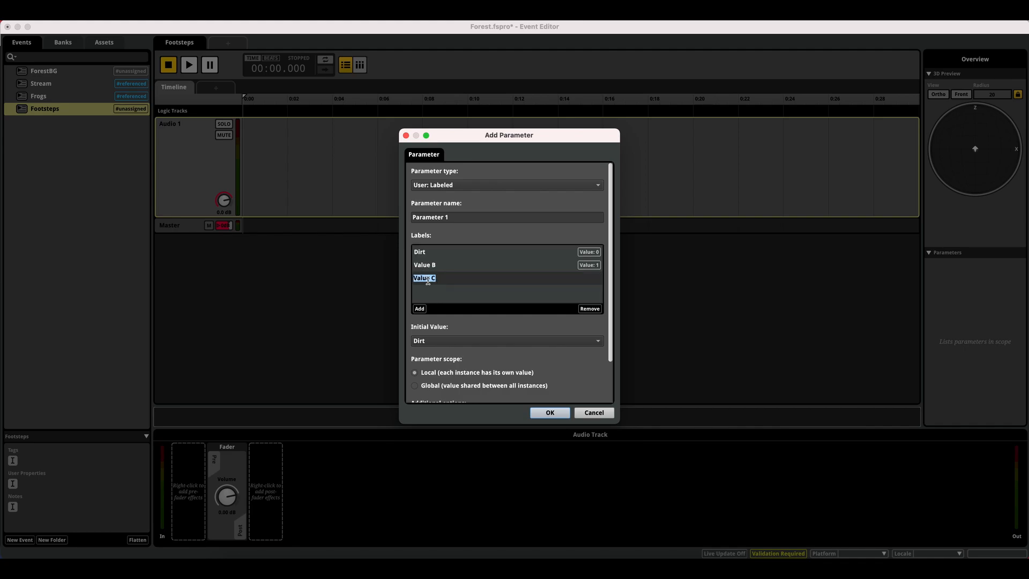
type("Mud")
left_click(432, 265)
double_click(431, 265)
type("Earth")
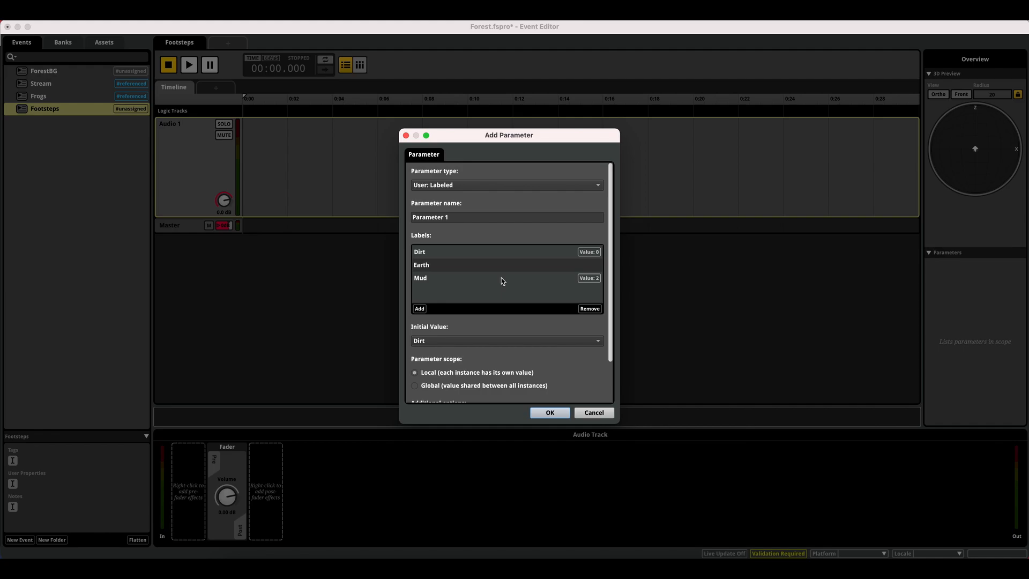
Name the parameter Footsteps and keep Dirt as its initial value.
left_click(445, 216)
type("Footsteps")
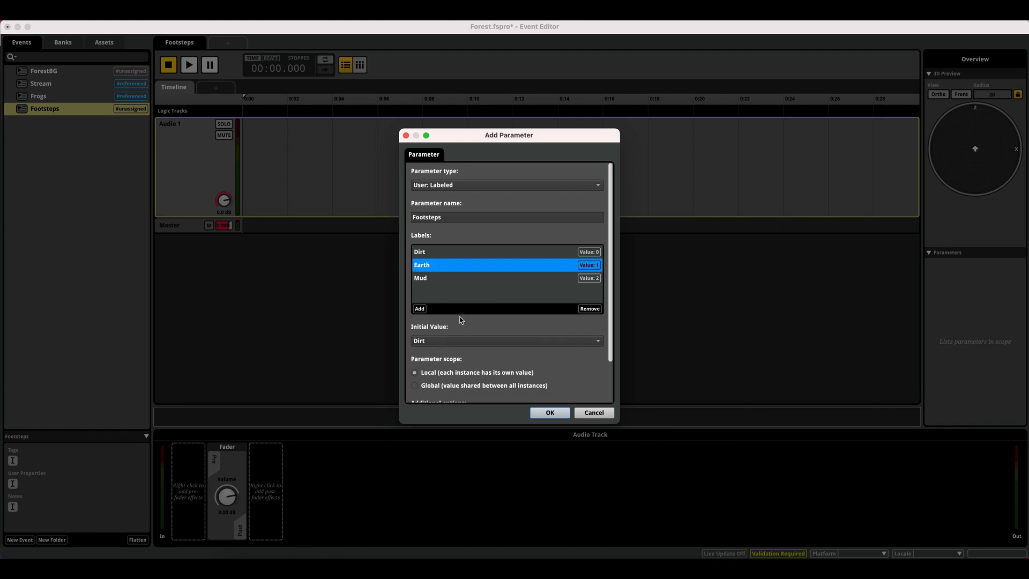
left_click(446, 342)
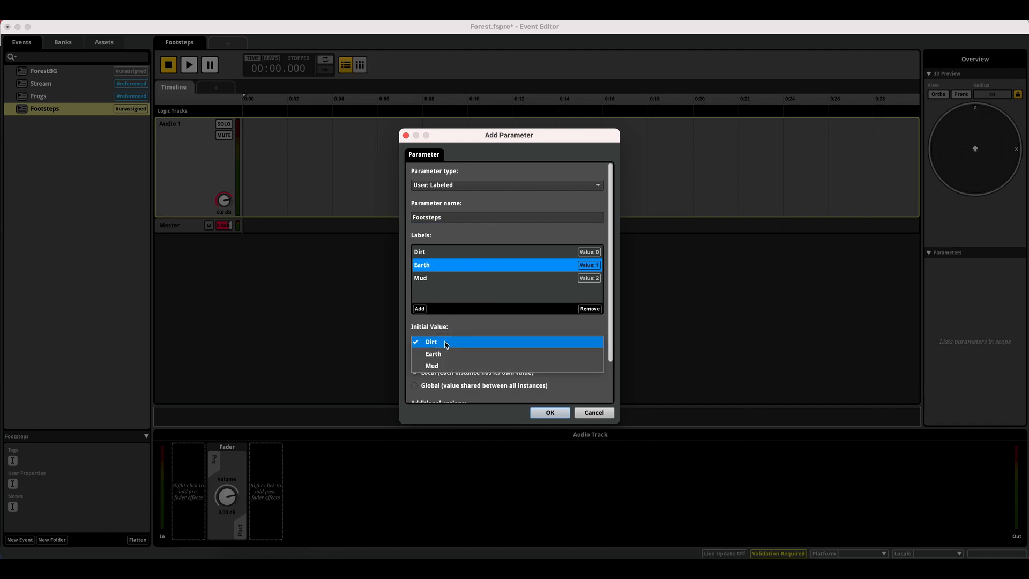
left_click(497, 344)
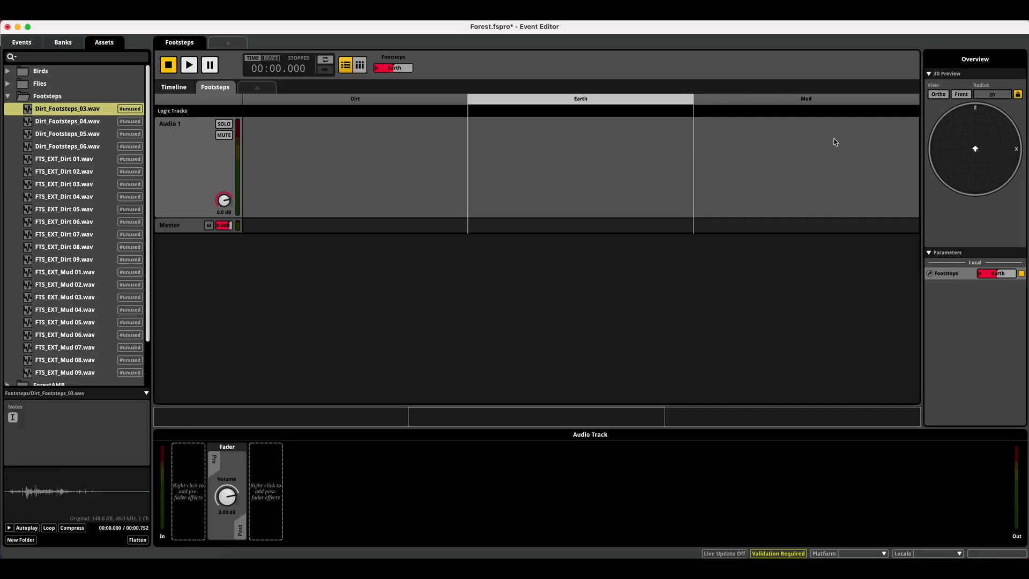
Remove the Timeline sheet from the Footsteps event and set the Footsteps parameter to Dirt.
left_click(834, 141)
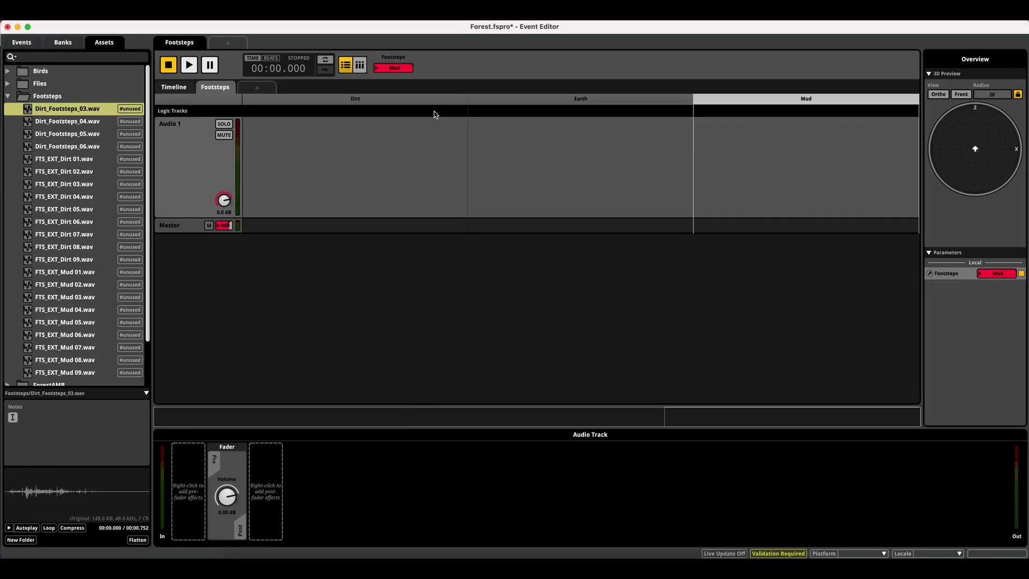
left_click(179, 88)
right_click(179, 87)
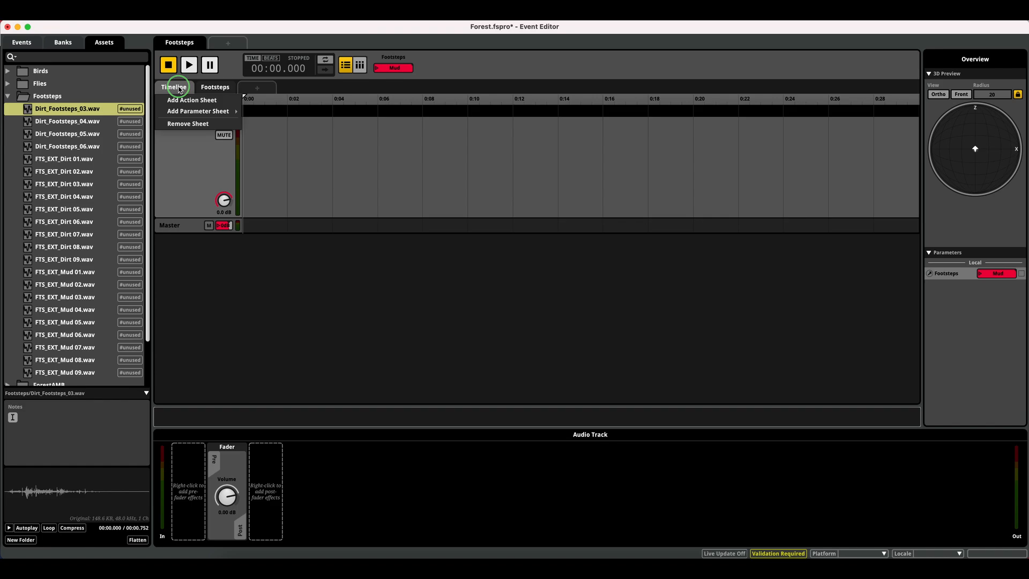
left_click(193, 123)
left_click(326, 139)
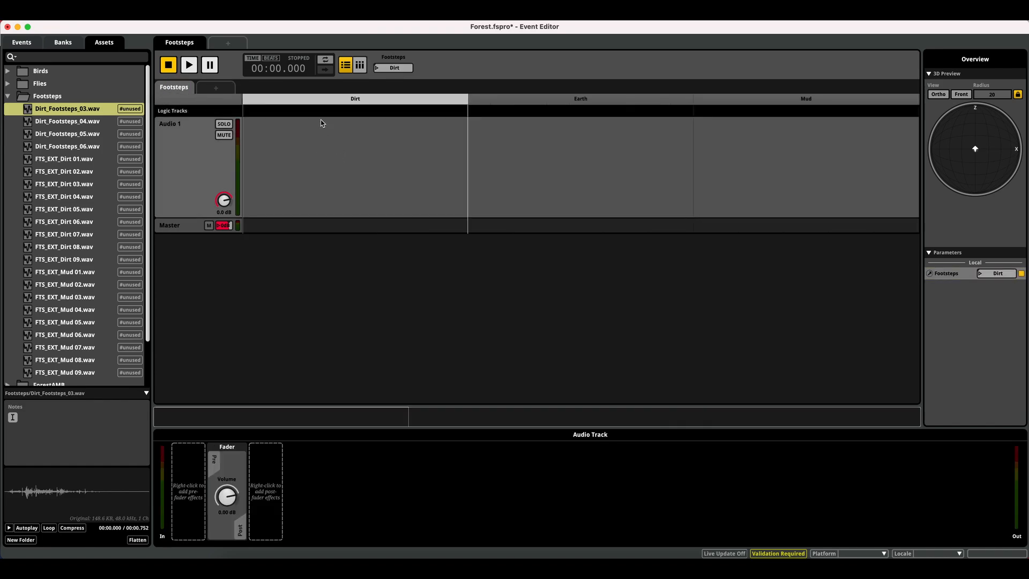
Add a multi instrument in the Dirt region, enlarge the track, and fill the playlist with Dirt_Footsteps_03 to Dirt_Footsteps_06.
right_click(275, 147)
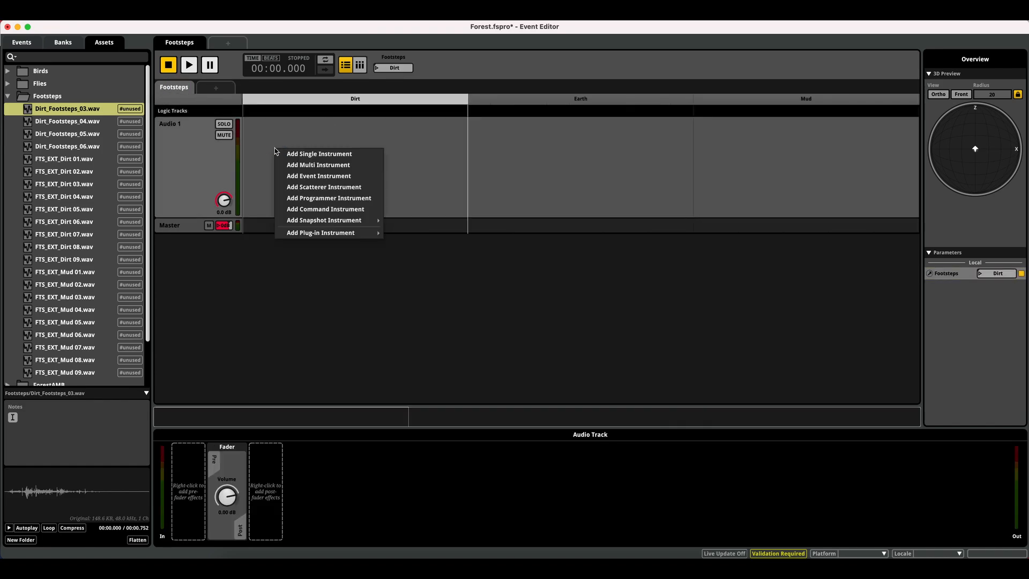
left_click(335, 165)
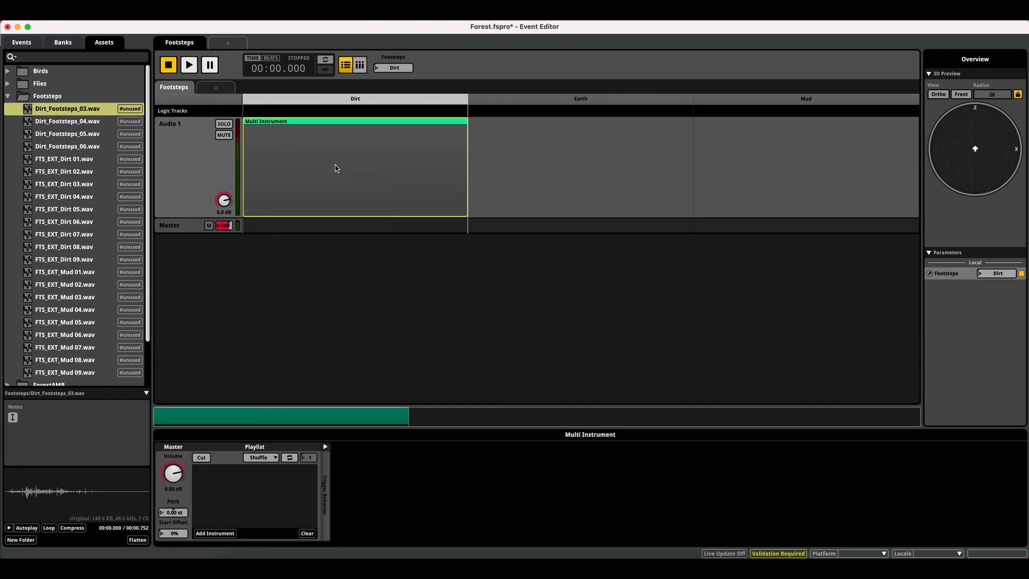
left_click_drag(182, 216, 181, 257)
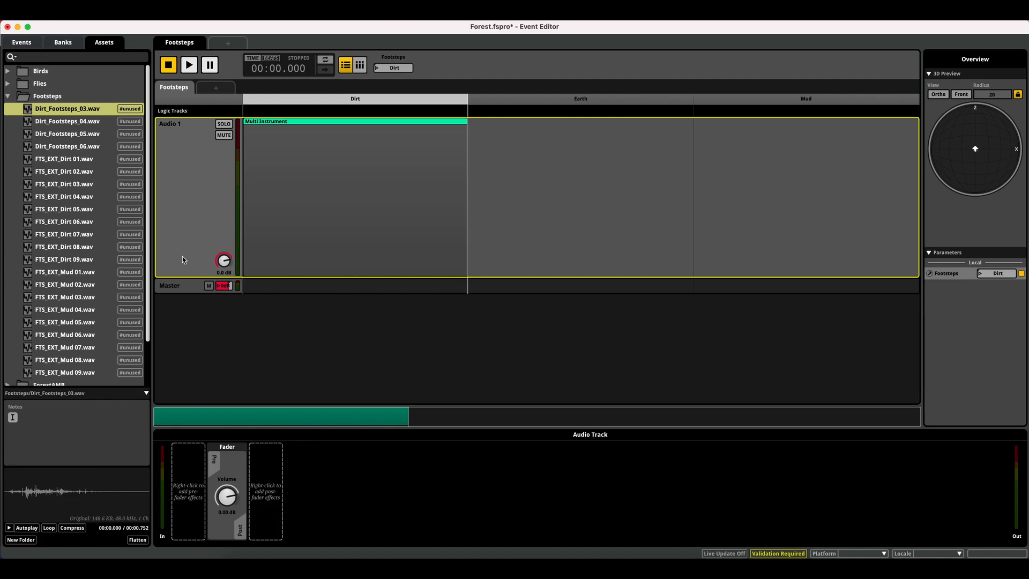
left_click(61, 150, "shift")
left_click_drag(58, 111, 341, 166)
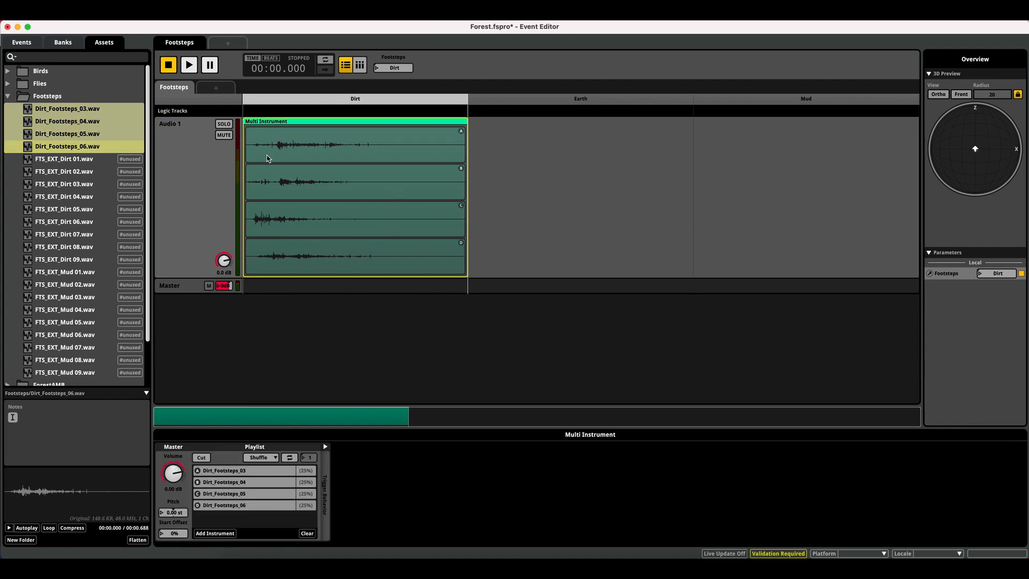
Audition the multi instrument in the Dirt region and move it to the Earth region.
left_click(189, 64)
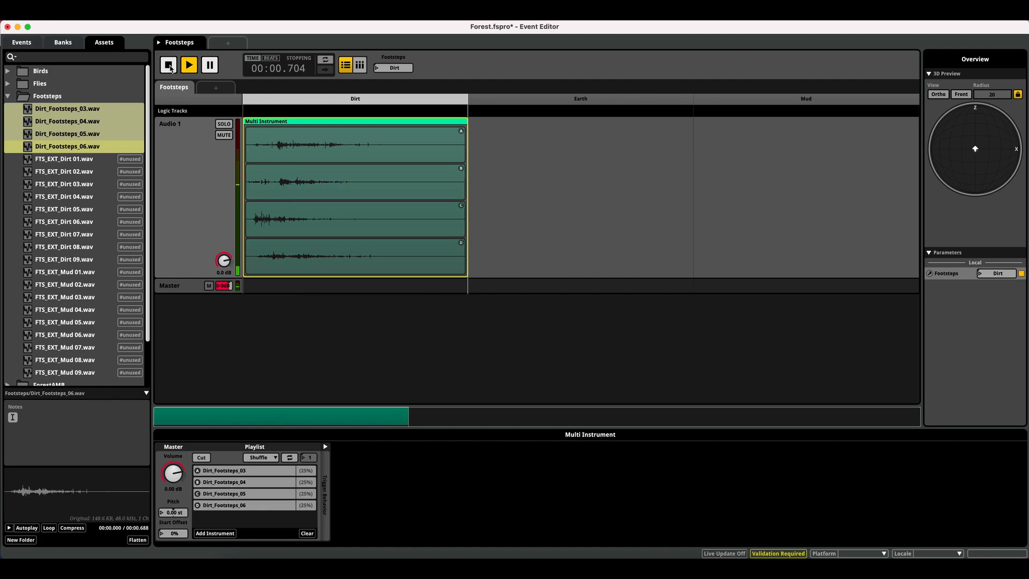
left_click(169, 65)
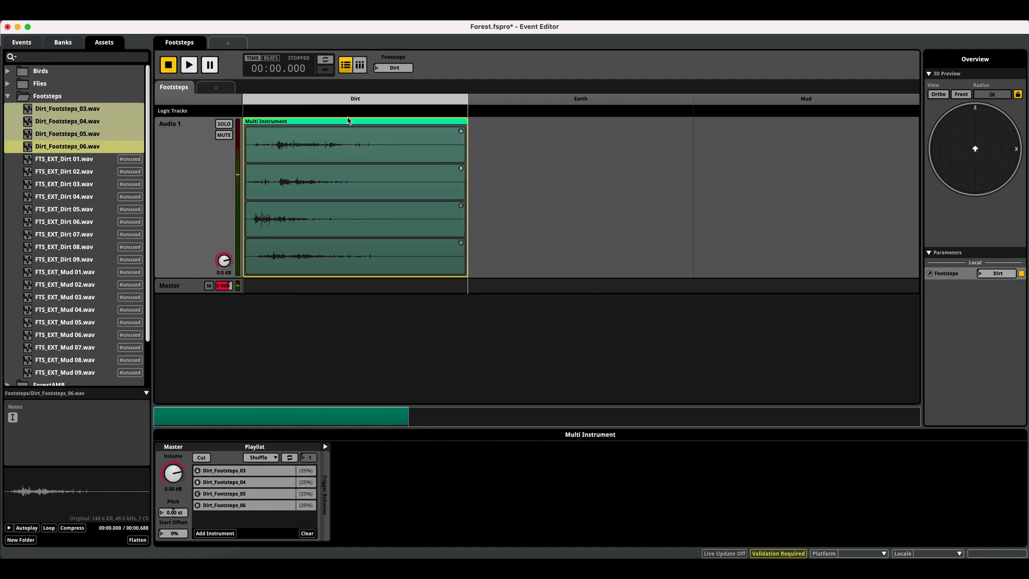
left_click_drag(298, 118, 541, 138)
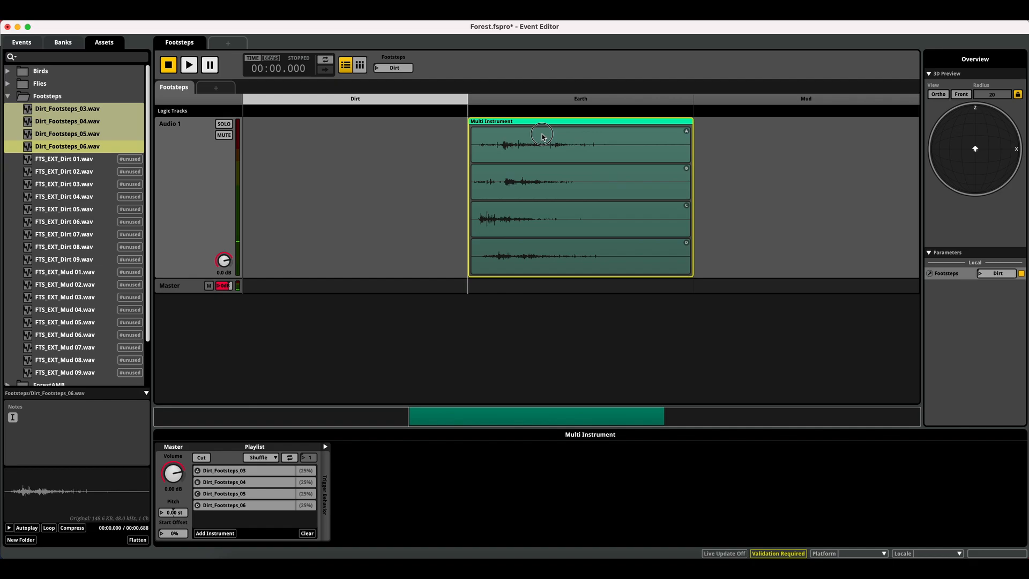
Add FTS_EXT_Dirt 01 to FTS_EXT_Dirt 09 as one multi instrument in the Dirt region.
left_click(519, 102)
left_click(360, 99)
left_click(52, 158)
left_click(68, 260, "shift")
left_click_drag(57, 166, 328, 165)
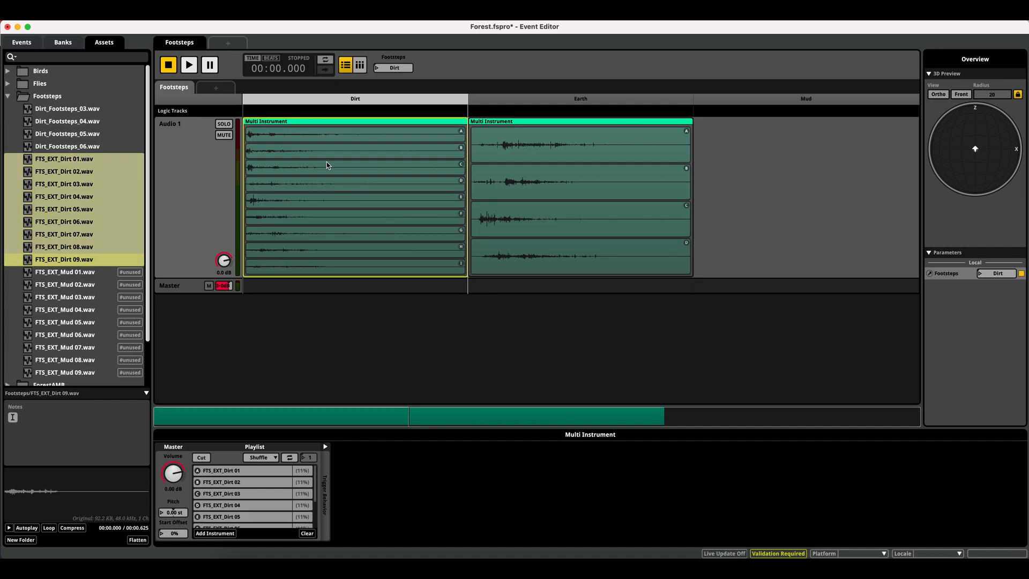
Audition the FTS_EXT_Dirt multi instrument with the Footsteps parameter at Dirt.
left_click(247, 86)
key("space")
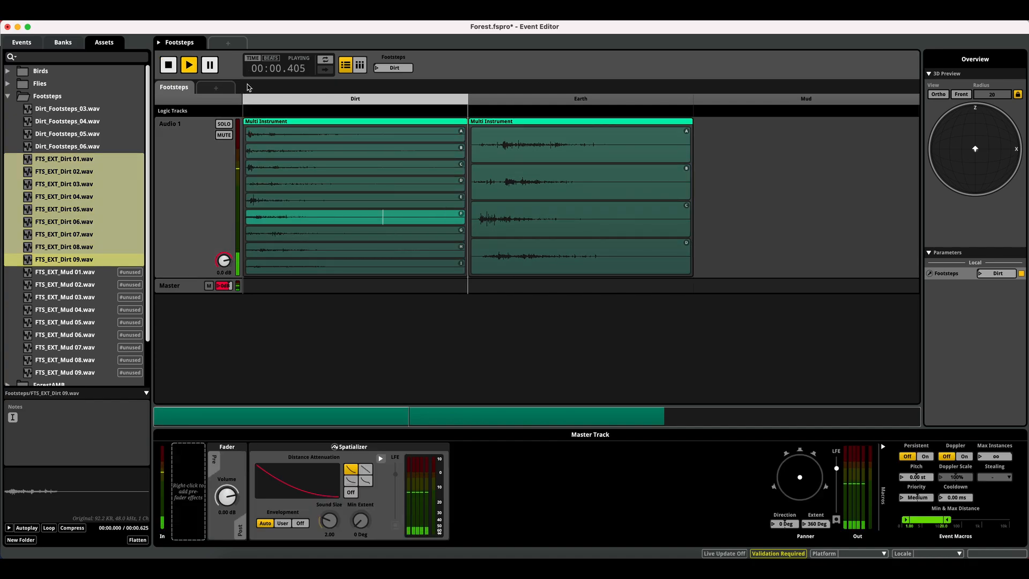
key("space")
Rename the event's audio track as Dirt.
left_click(172, 126)
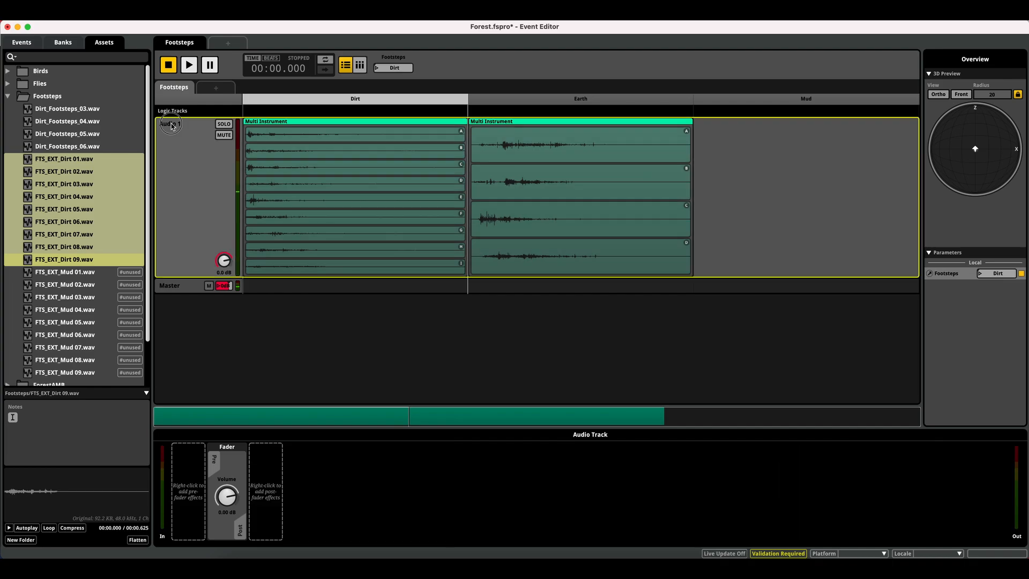
double_click(189, 126)
type("Dirt")
Add an enlarged audio track named Earth and move the Earth region's multi instrument onto it.
key("super+t")
double_click(176, 286)
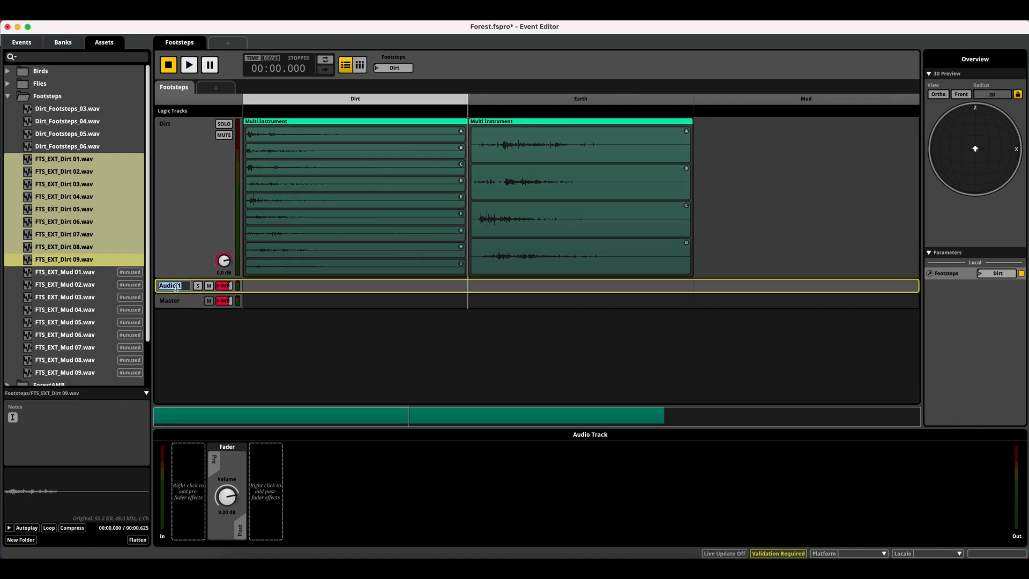
type("Earth")
key("Return")
left_click_drag(184, 291, 163, 391)
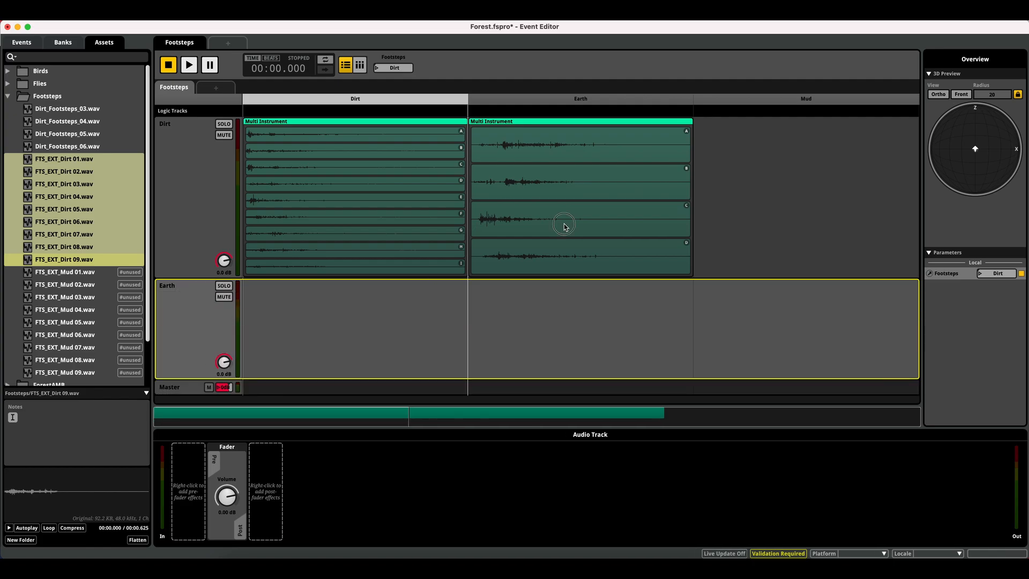
left_click_drag(562, 226, 547, 338)
Audition the multi instrument on the Dirt track and set its playlist mode to Randomize.
left_click(284, 170)
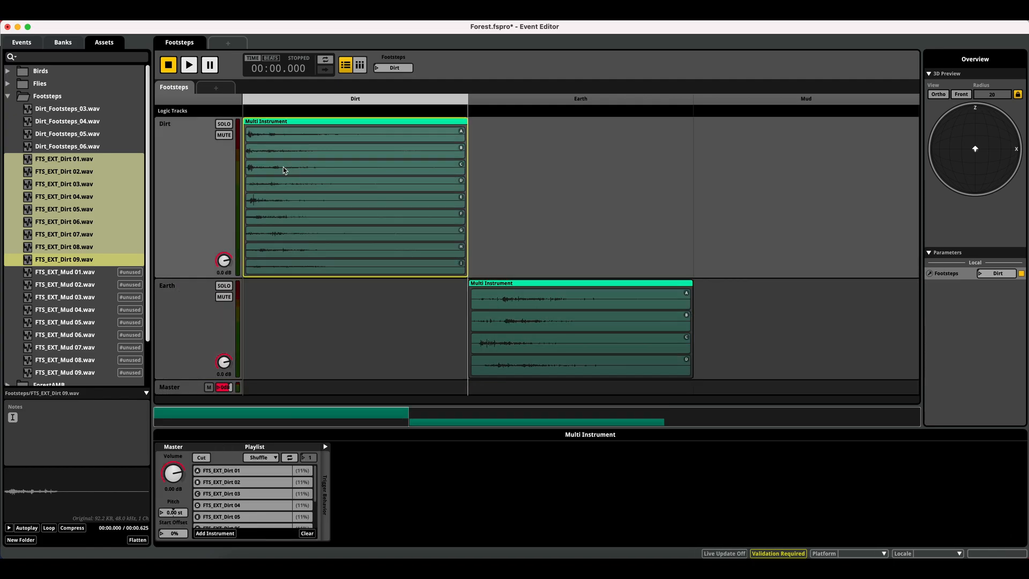
key("space")
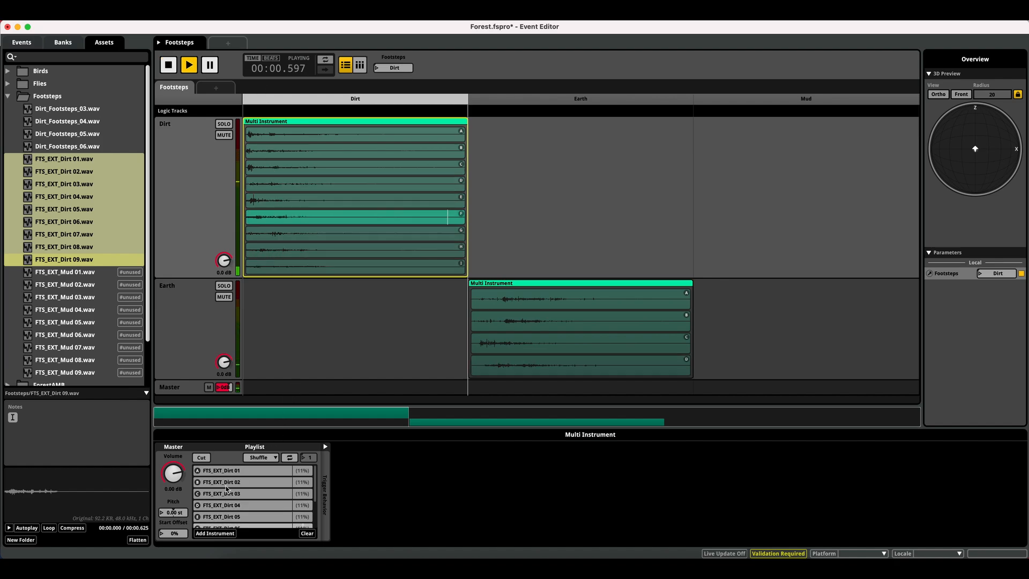
key("space")
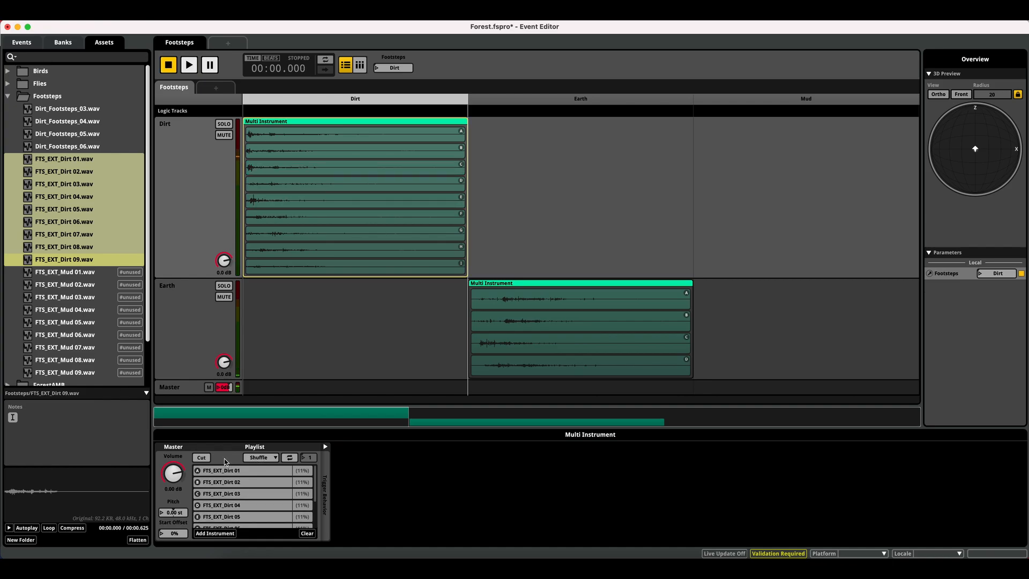
left_click(268, 458)
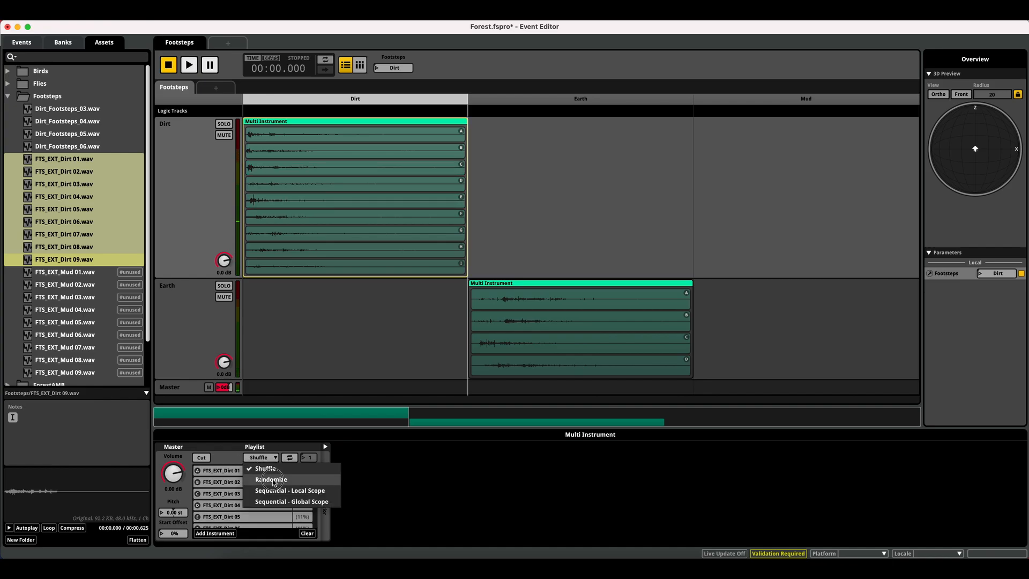
left_click(272, 482)
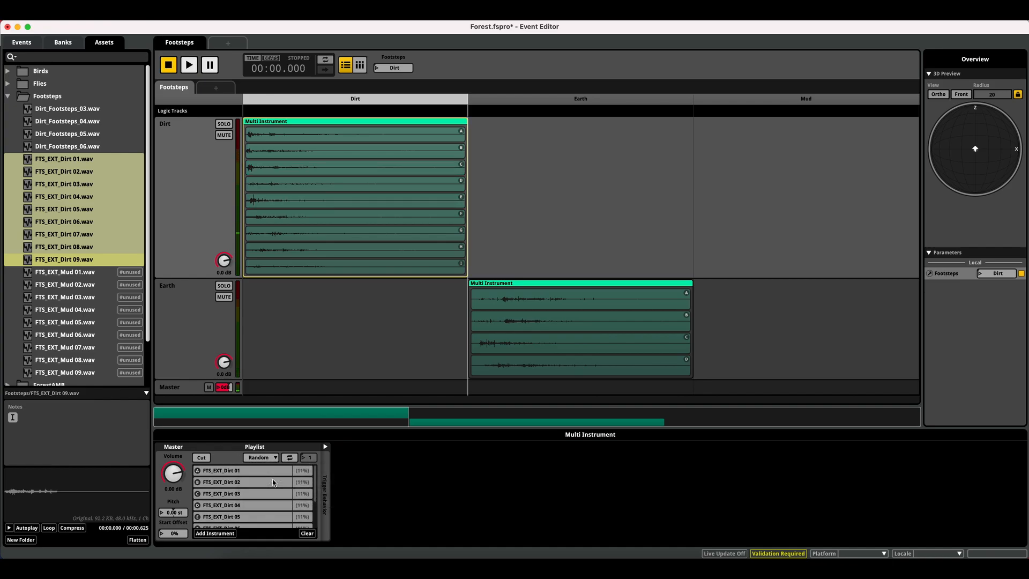
Add random modulation to the pitch of the Dirt multi instrument.
right_click(172, 513)
mouse_move(215, 530)
left_click(268, 510)
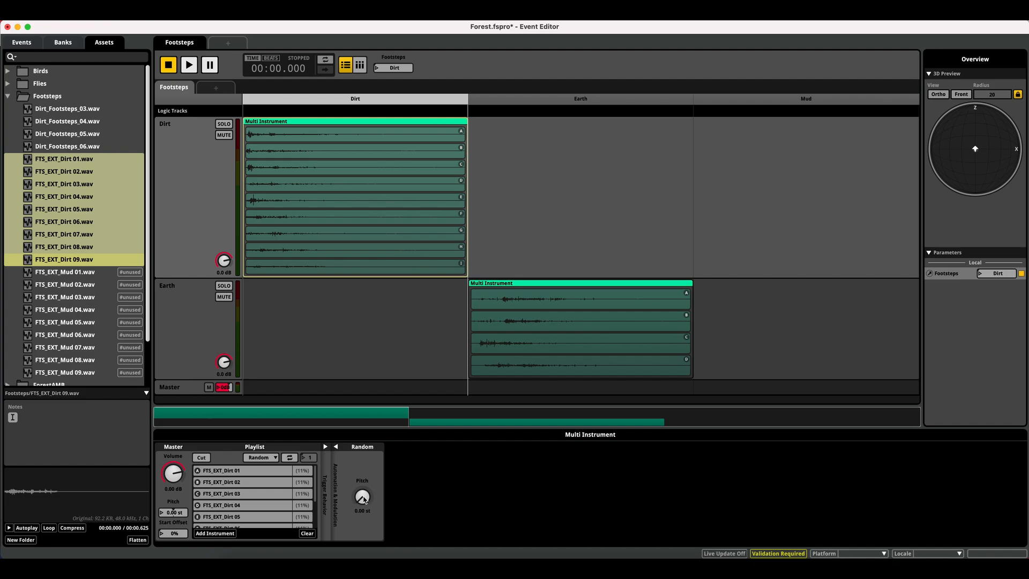
left_click_drag(361, 498, 362, 499)
Try a random pitch amount of 48 st on the Dirt multi instrument and audition it.
left_click_drag(361, 499, 360, 524)
key("space")
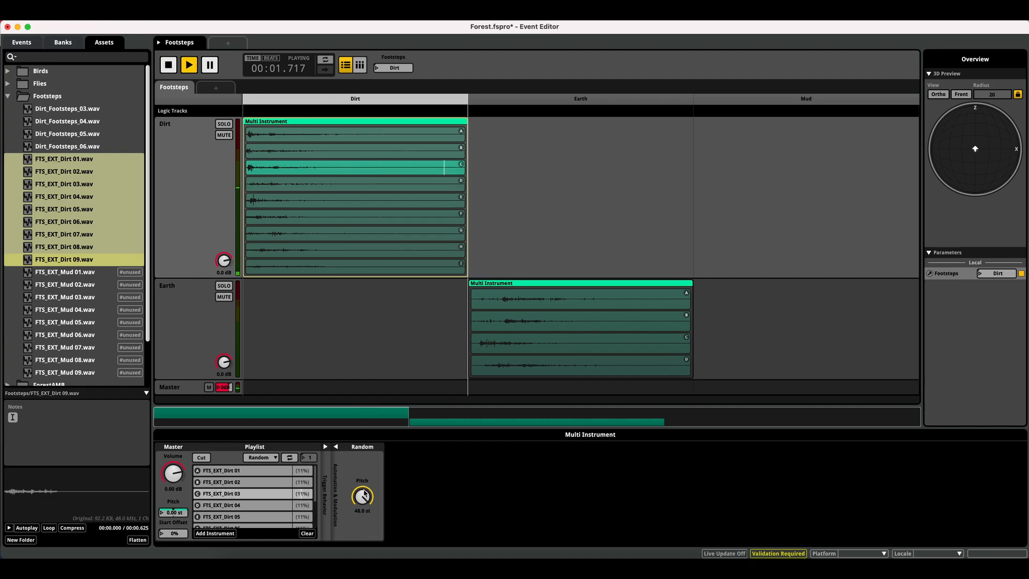
key("space")
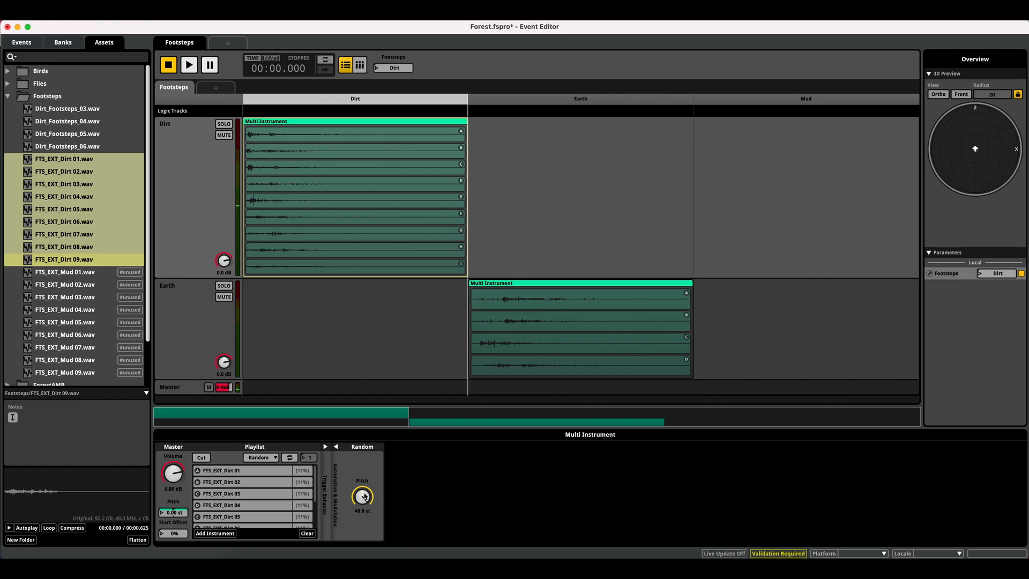
Set the Dirt multi instrument's random pitch amount to 3.60 st and audition it.
mouse_move(365, 498)
left_mouse_down()
mouse_move(364, 531)
mouse_move(363, 497)
left_mouse_up()
key("space")
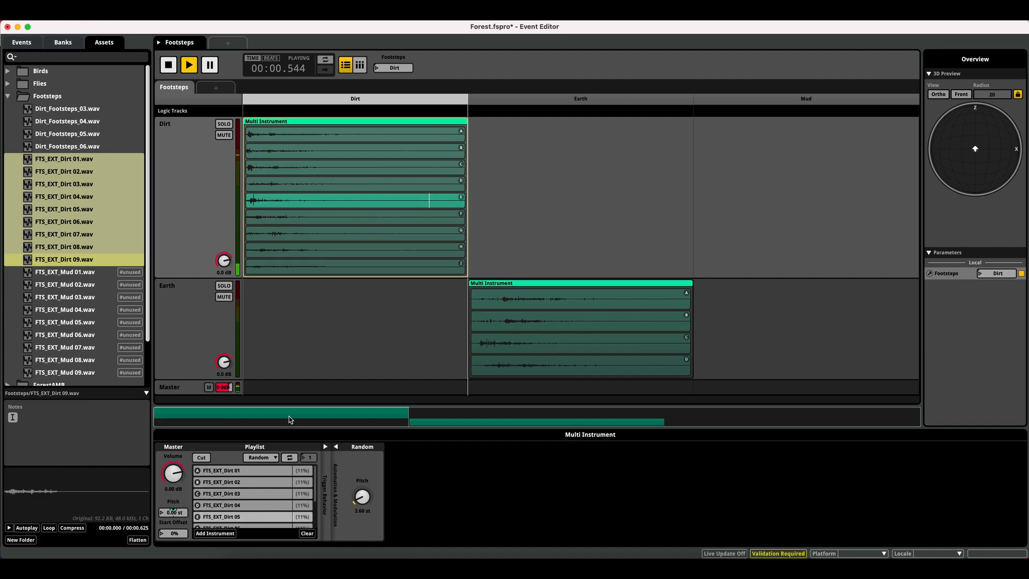
key("space")
Add random modulation of 3.00 dB to the Dirt multi instrument's volume and audition it.
right_click(171, 474)
mouse_move(207, 490)
left_click(270, 491)
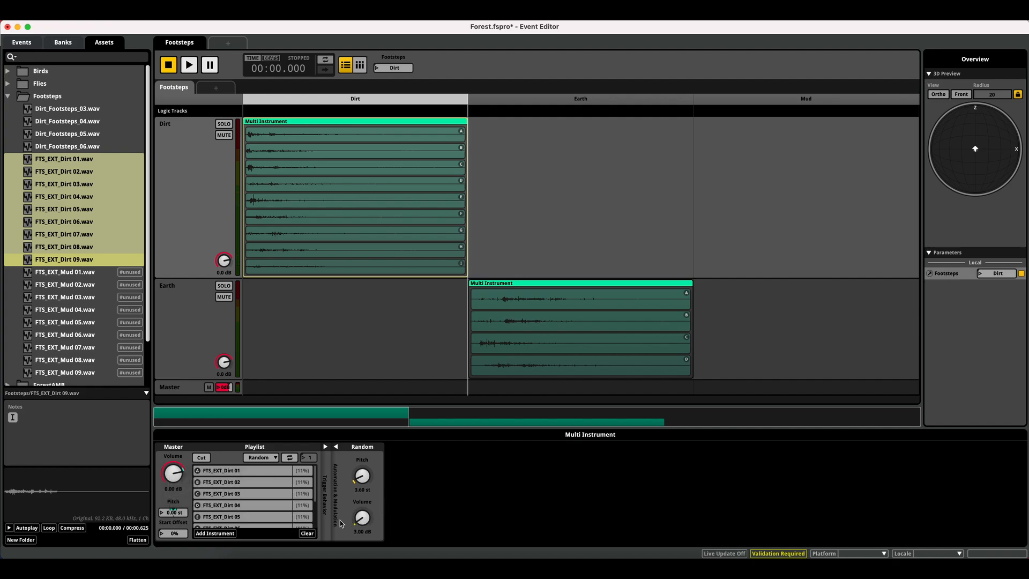
key("space")
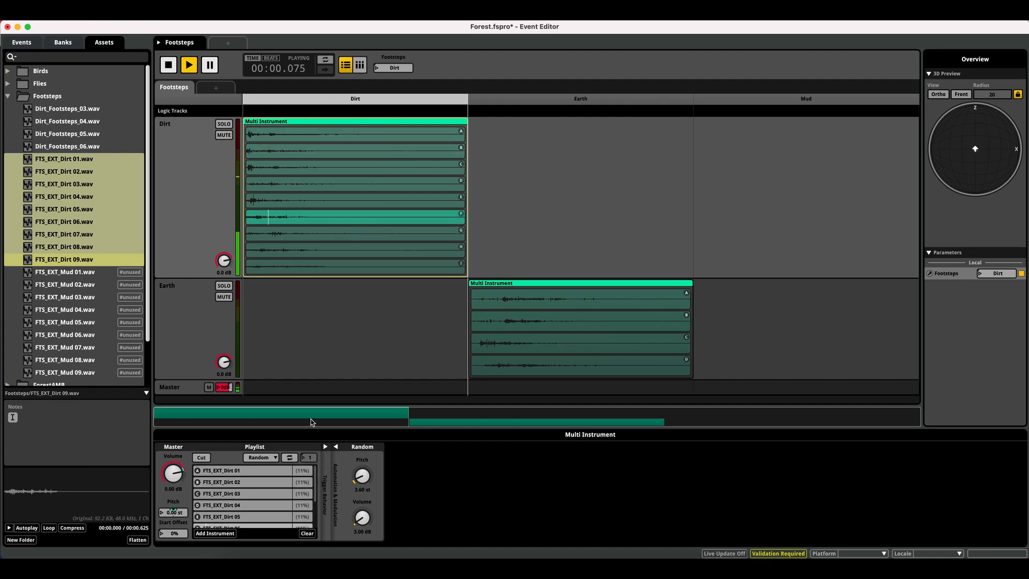
key("space")
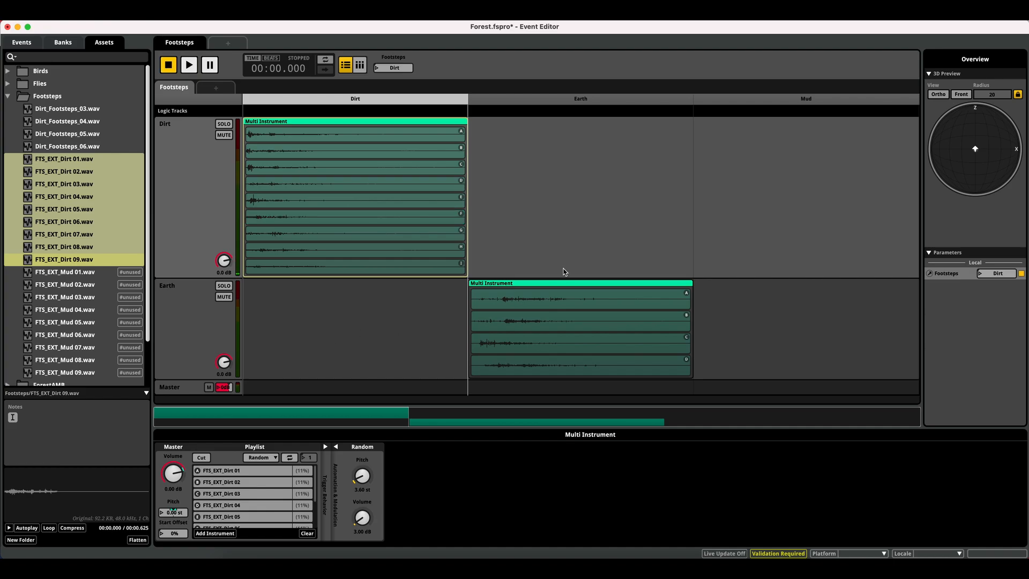
Set the Earth multi instrument's playlist mode to Randomize and add random pitch modulation of 3.84 st.
left_click(506, 284)
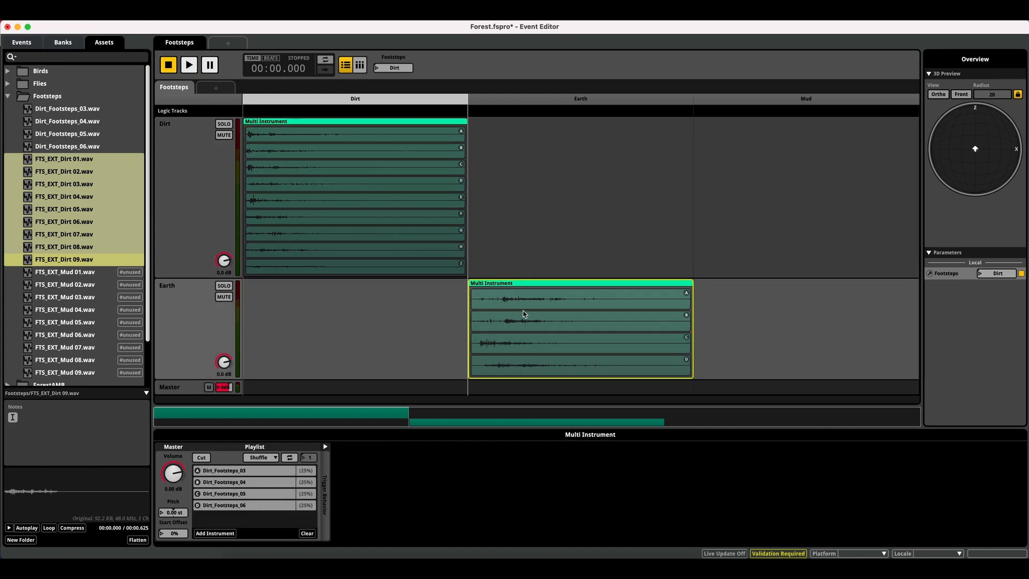
left_click(267, 458)
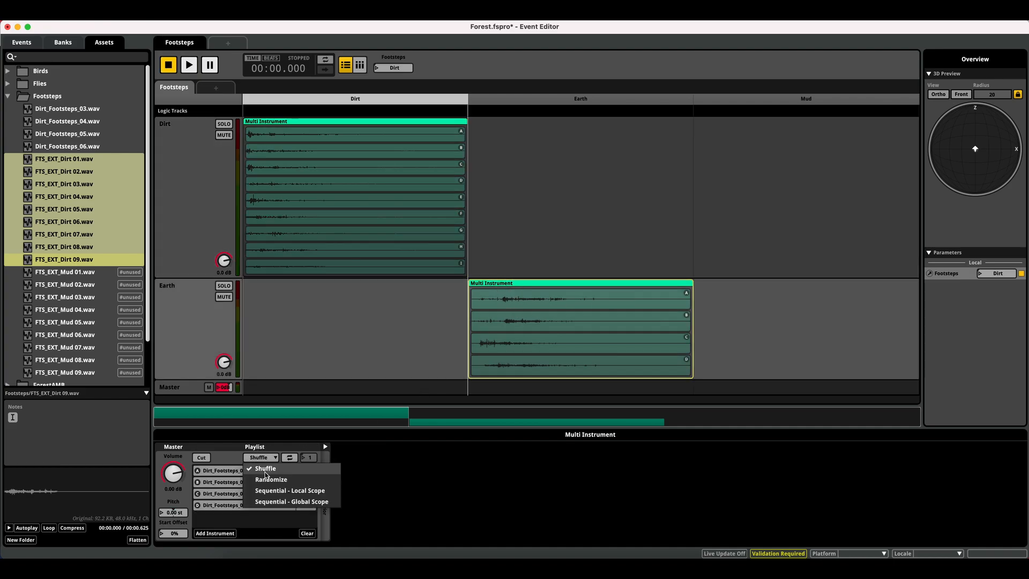
left_click(259, 478)
right_click(171, 512)
mouse_move(209, 530)
left_click(267, 509)
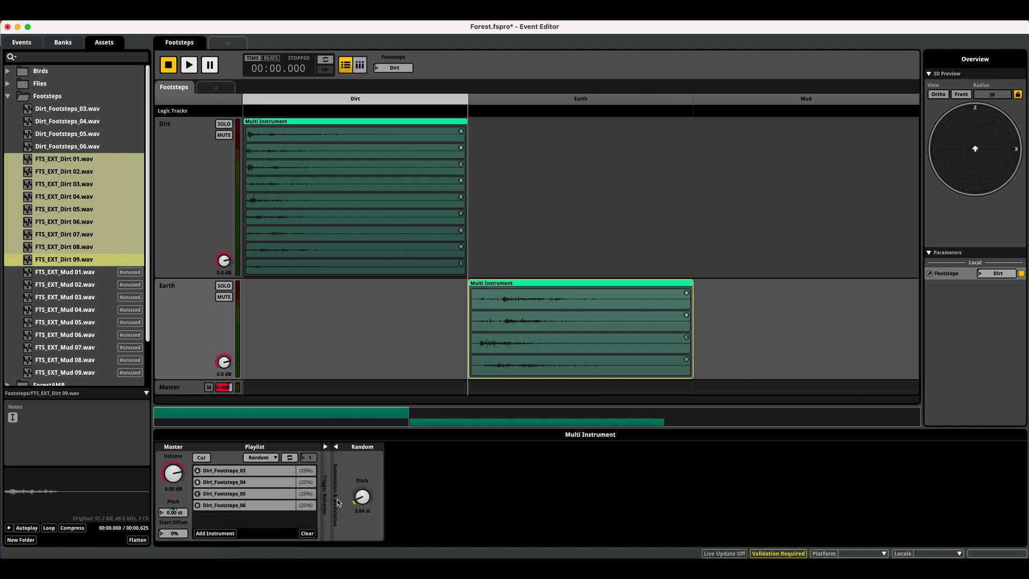
Add random modulation to the Earth multi instrument's volume and raise its amount slightly.
right_click(178, 477)
mouse_move(225, 489)
left_click(268, 490)
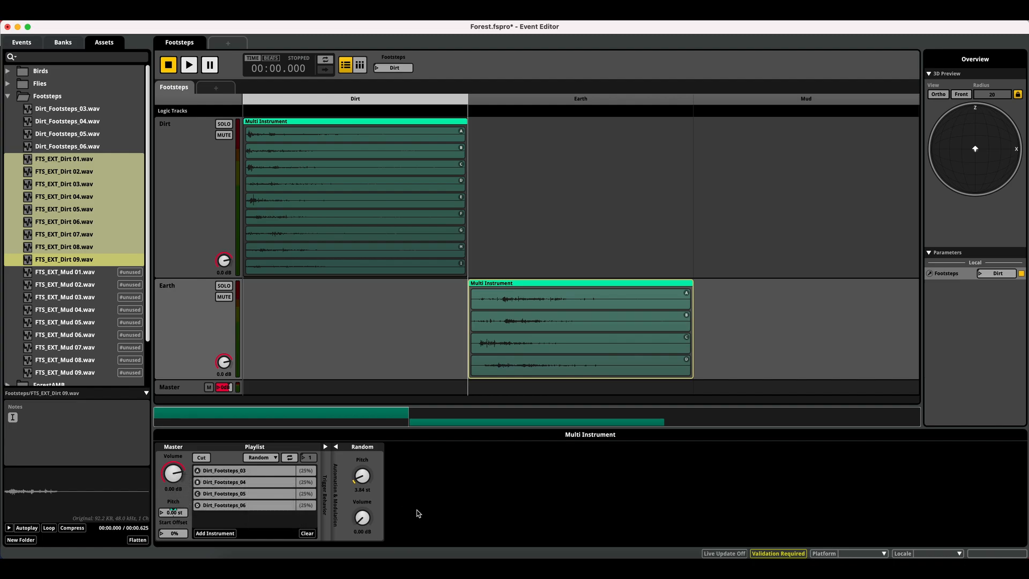
left_click_drag(360, 523, 360, 507)
Add a pre-fader 3-EQ effect to the Earth track.
left_click(209, 321)
right_click(194, 497)
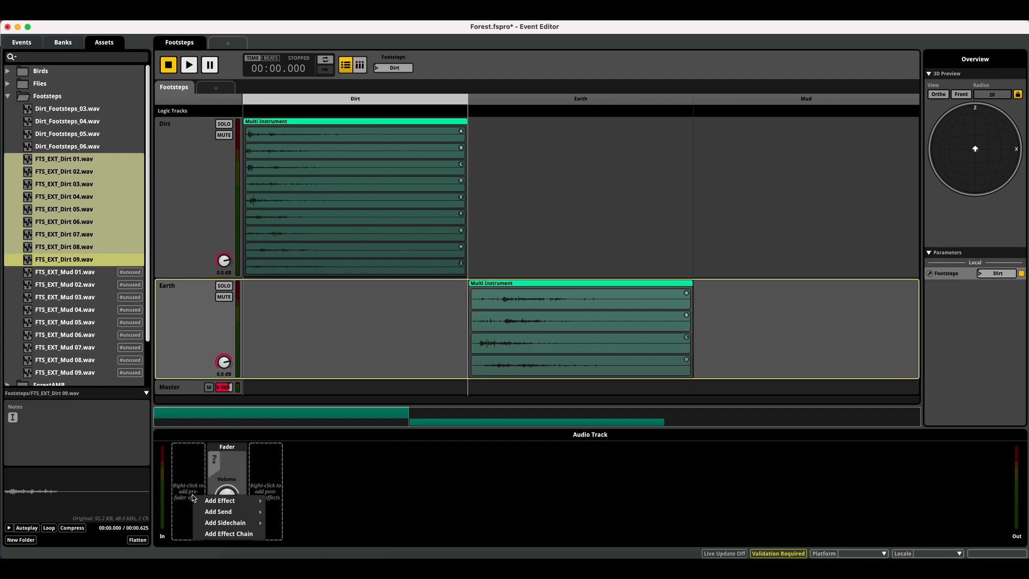
mouse_move(218, 500)
left_click(293, 315)
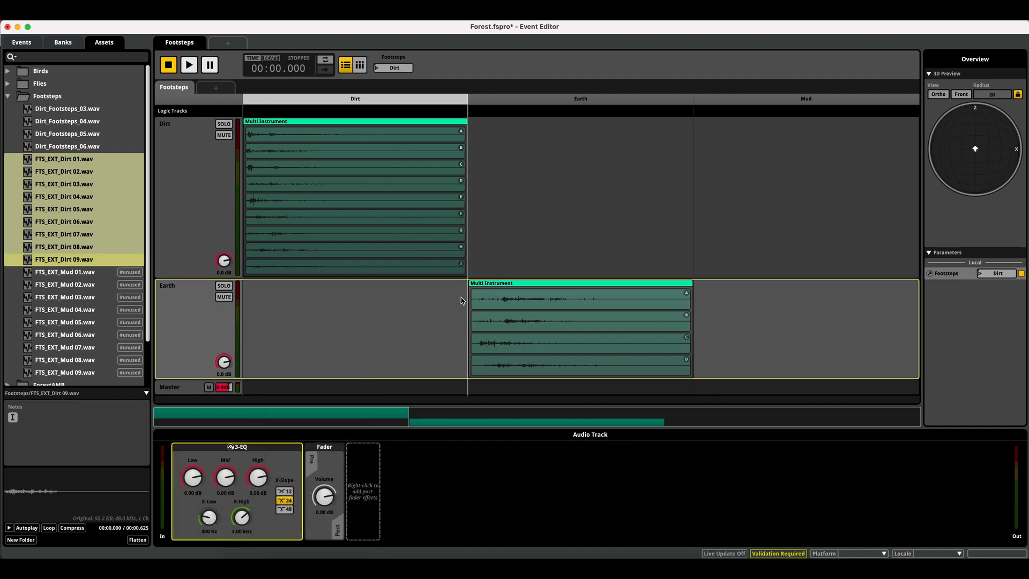
Switch the Footsteps parameter to Earth and, during playback, lower the 3-EQ's High to -5.50 dB and Mid to -0.50 dB.
key("space")
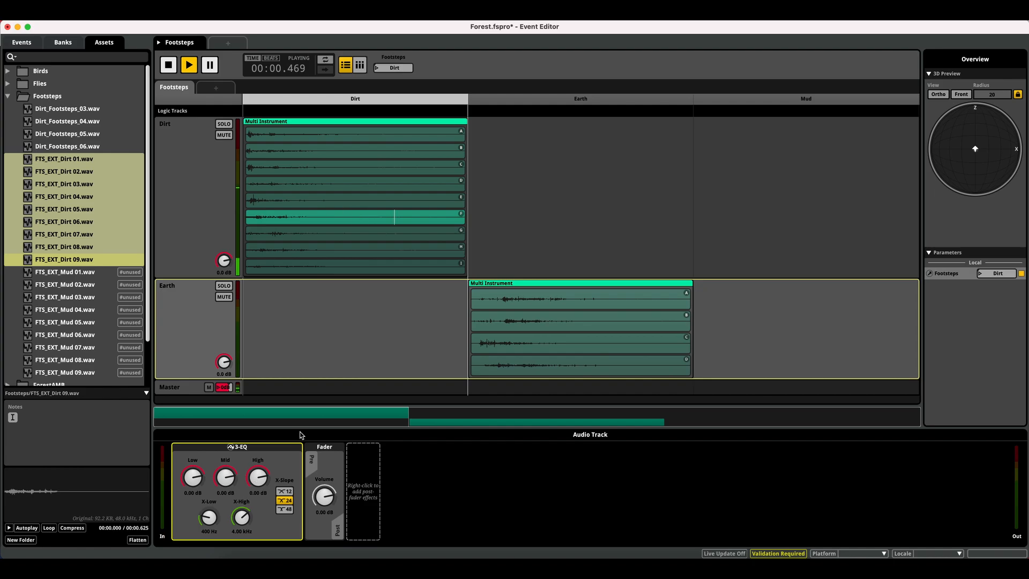
left_click(377, 70)
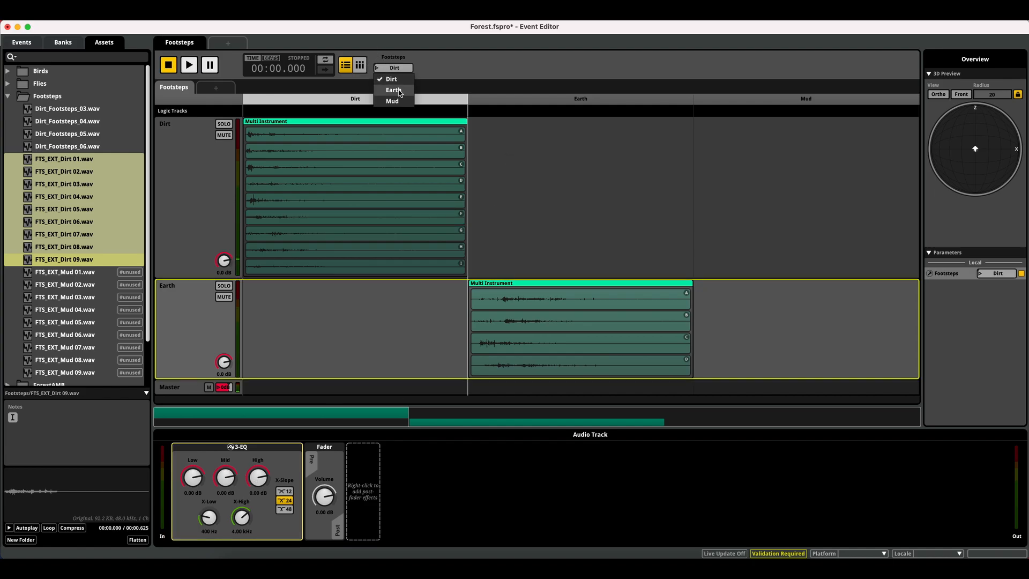
left_click(399, 91)
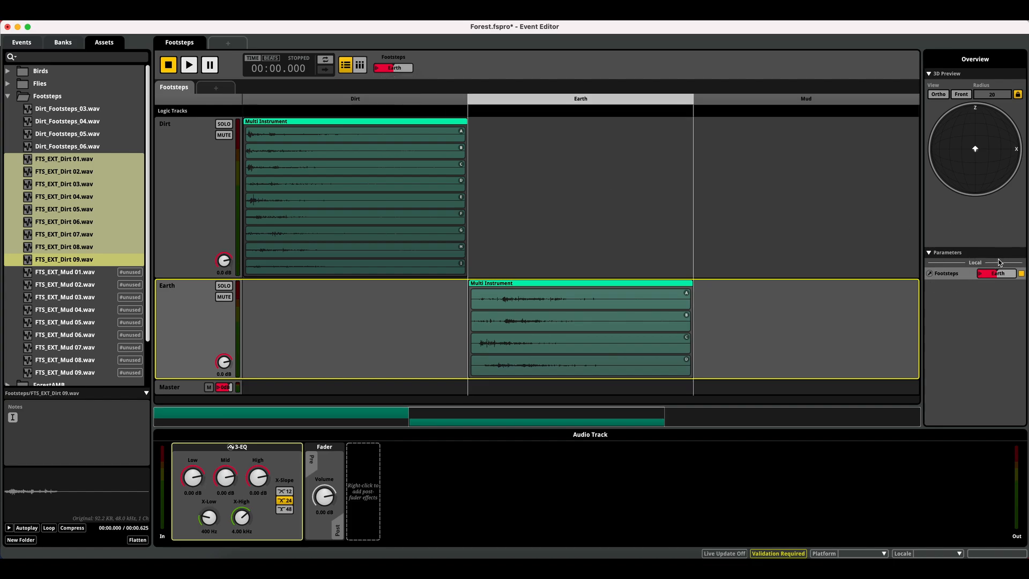
left_click(188, 64)
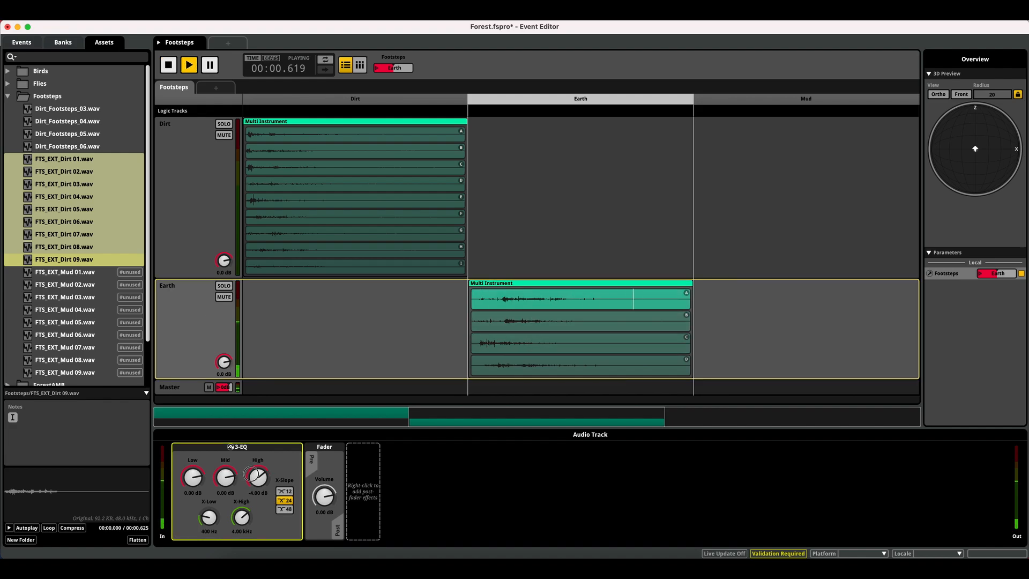
left_click_drag(257, 477, 227, 478)
key("space")
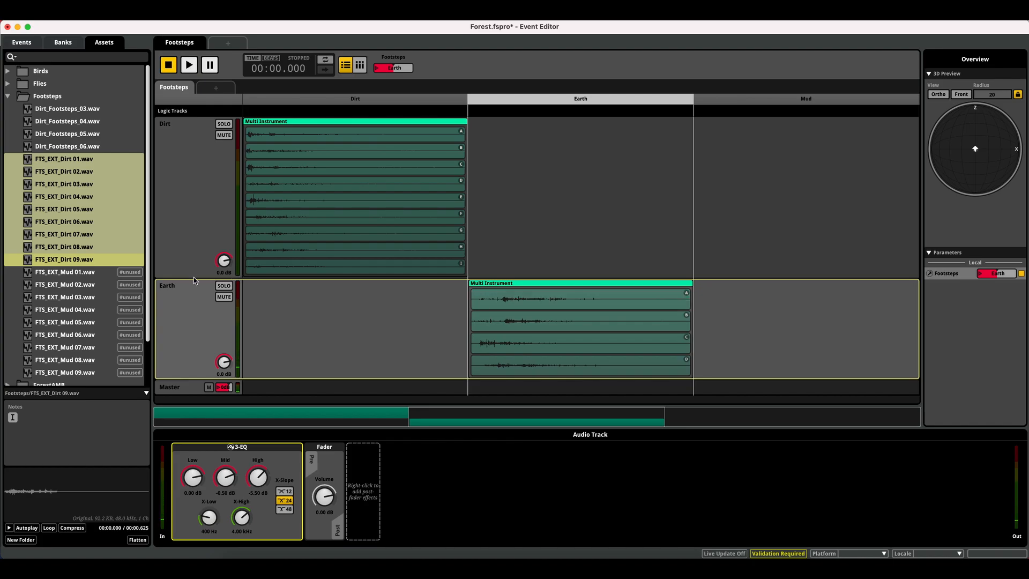
Shrink the Dirt track's height and add an enlarged audio track named Mud below Earth.
left_click_drag(195, 276, 196, 168)
left_click(192, 208)
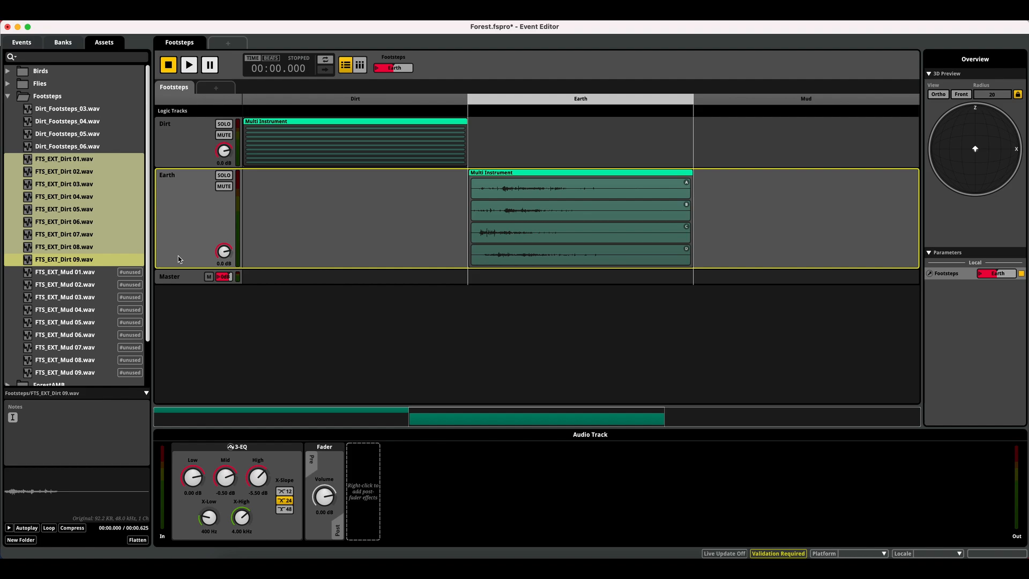
key("ctrl+t")
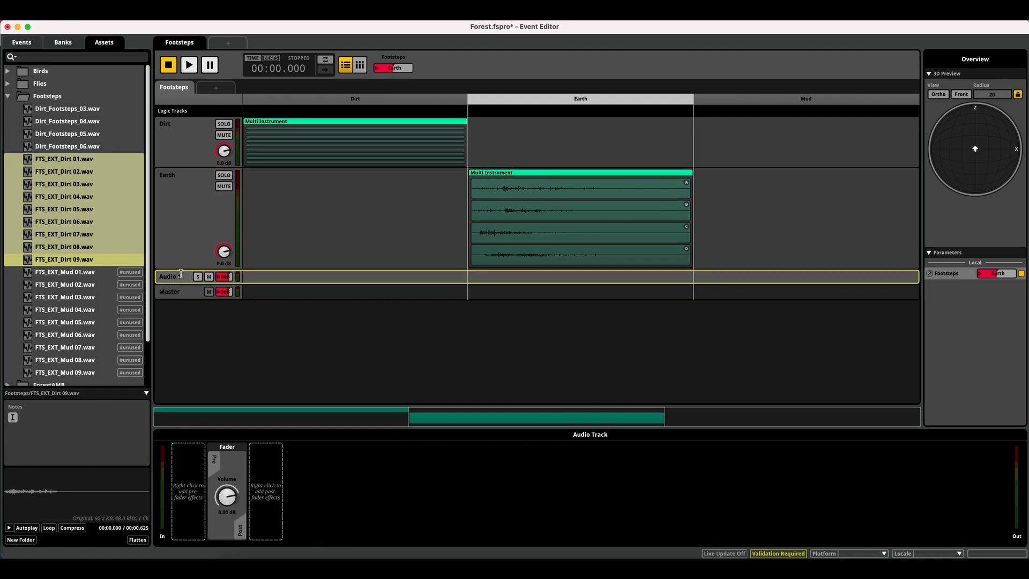
type("Mud")
key("Return")
left_click(188, 291)
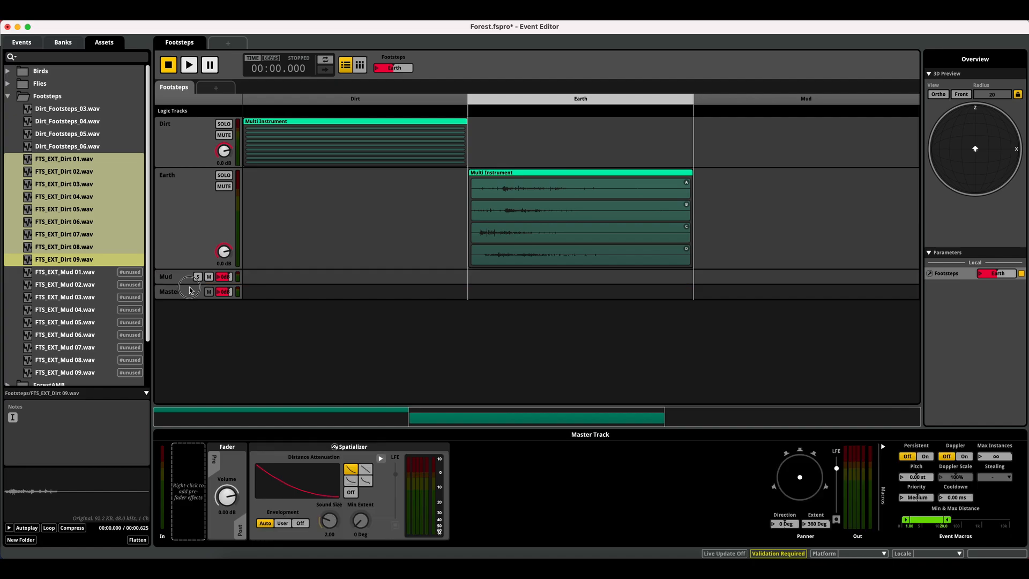
left_click_drag(185, 282, 167, 369)
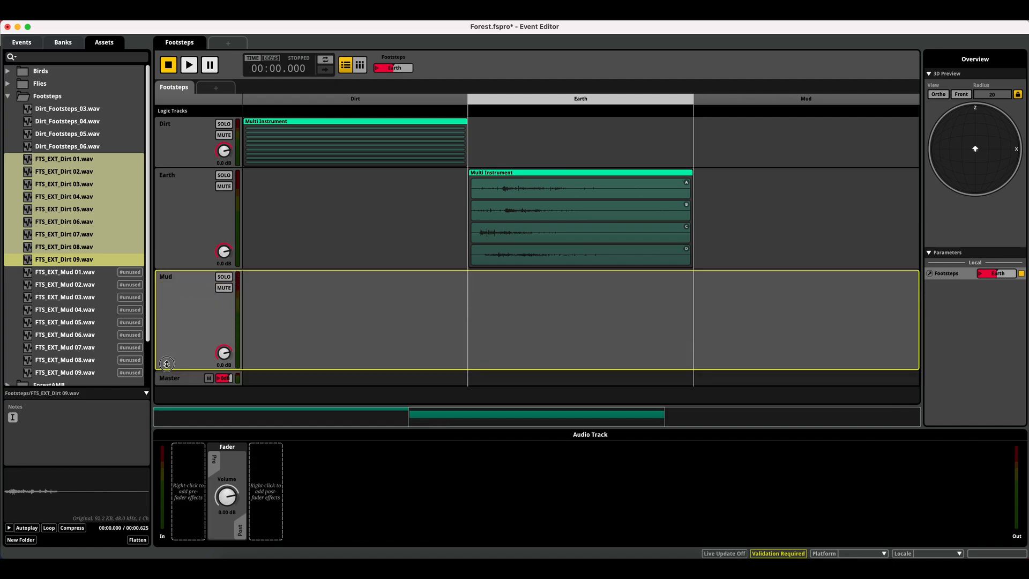
Add FTS_EXT_Mud 01 to FTS_EXT_Mud 09 as one multi instrument in the Mud track's Mud region.
left_click(62, 271)
left_click(68, 373, "shift")
left_click_drag(68, 276, 809, 306)
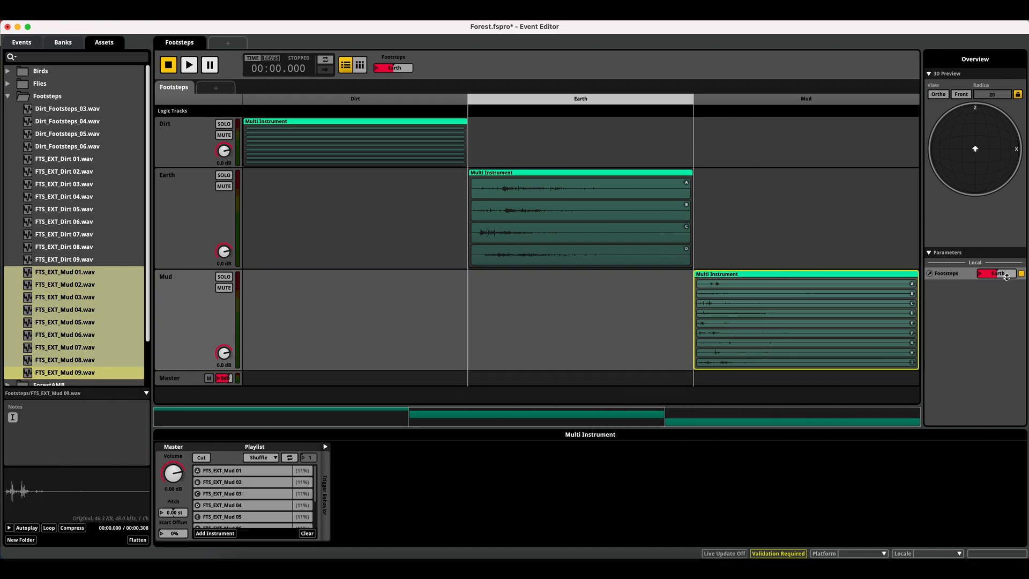
Set the Footsteps parameter to Mud and audition the Mud multi instrument.
left_click_drag(1009, 275, 998, 272)
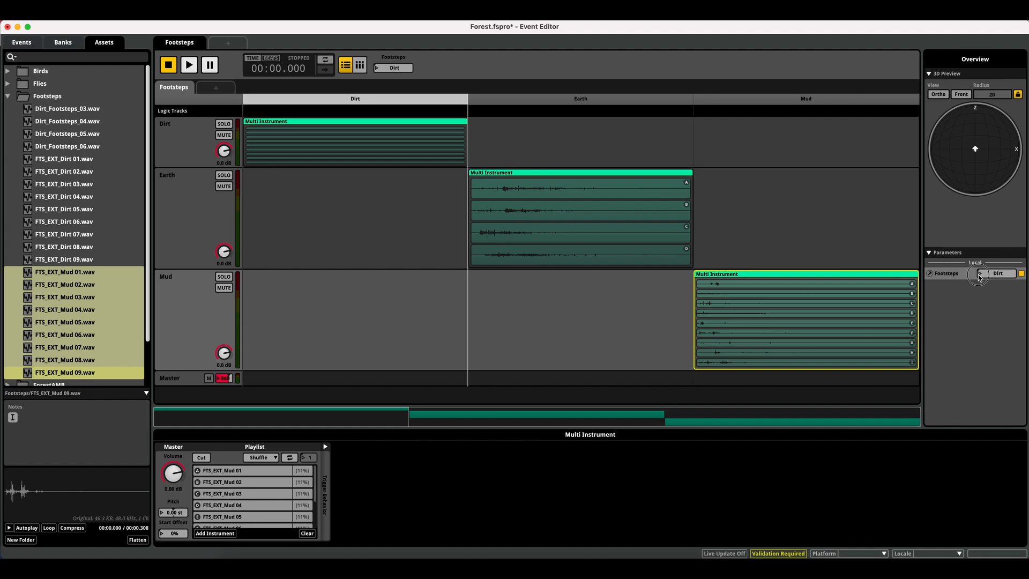
left_click(979, 276)
left_click(988, 312)
key("space")
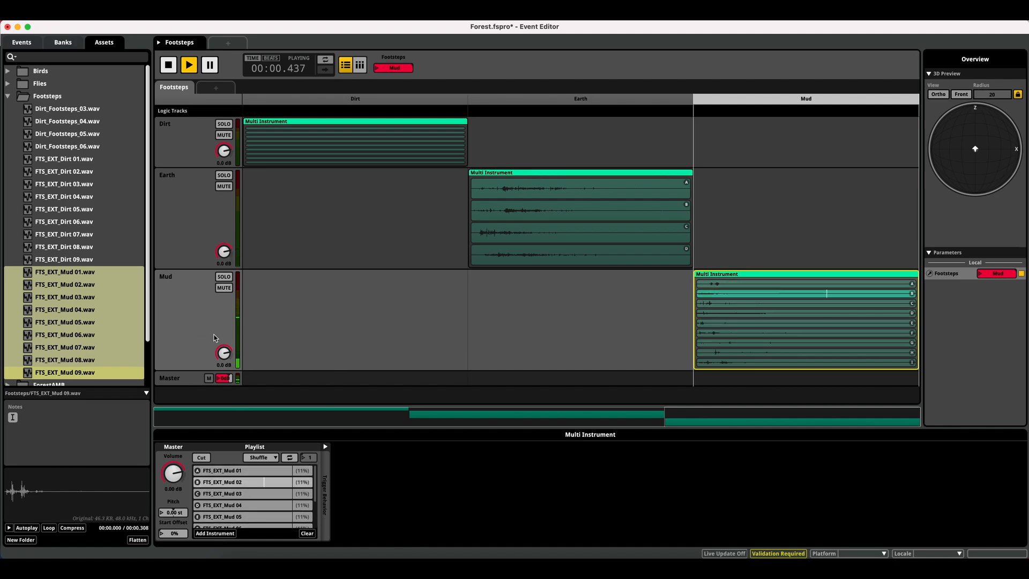
Set the Mud multi instrument's playlist mode to Randomize and add random pitch modulation of 3.84 st.
left_click(271, 458)
left_click(271, 479)
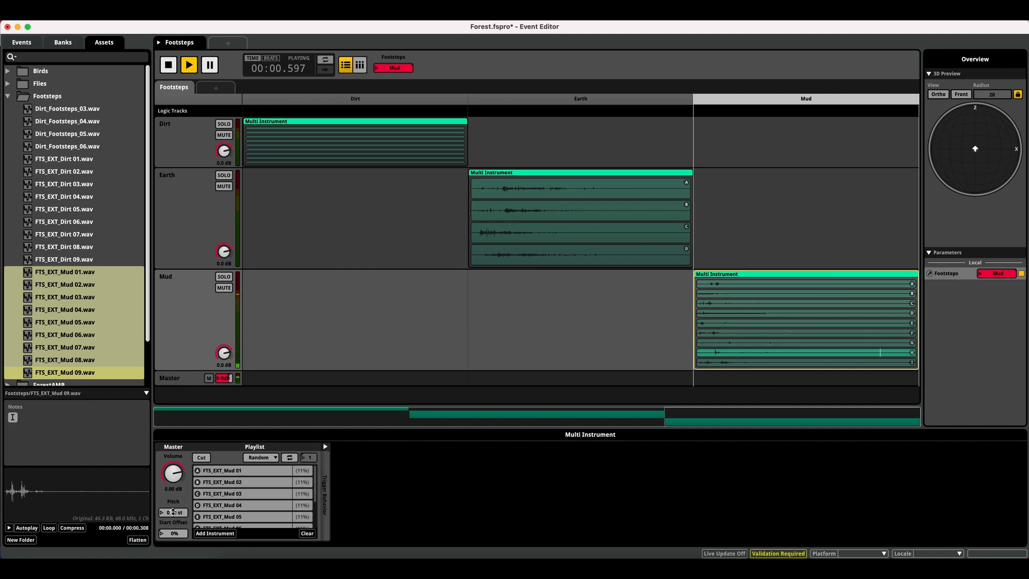
right_click(173, 509)
mouse_move(209, 529)
left_click(269, 508)
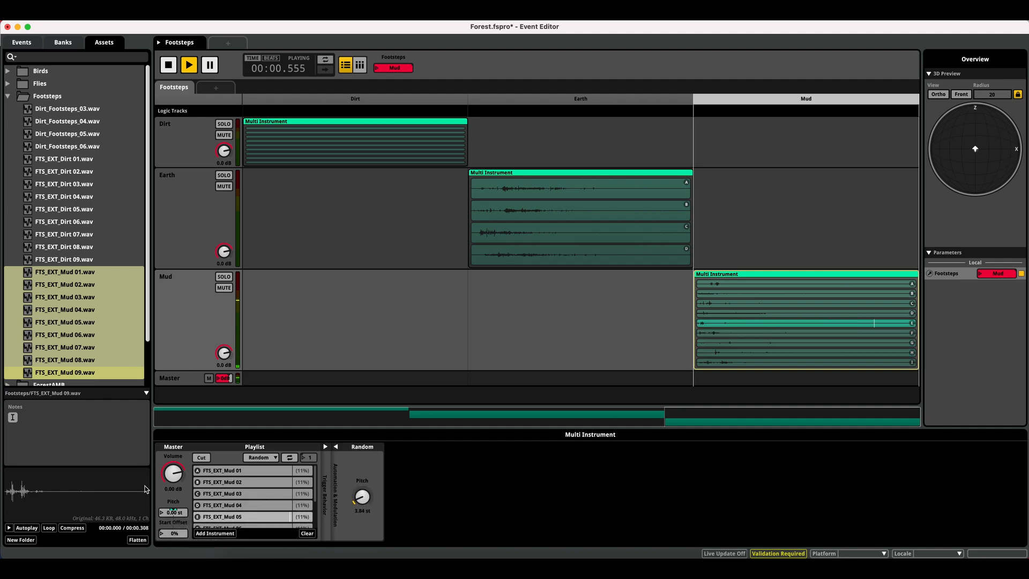
Add random modulation to the Mud multi instrument's volume and stop the event's playback.
right_click(173, 479)
mouse_move(191, 493)
left_click(270, 494)
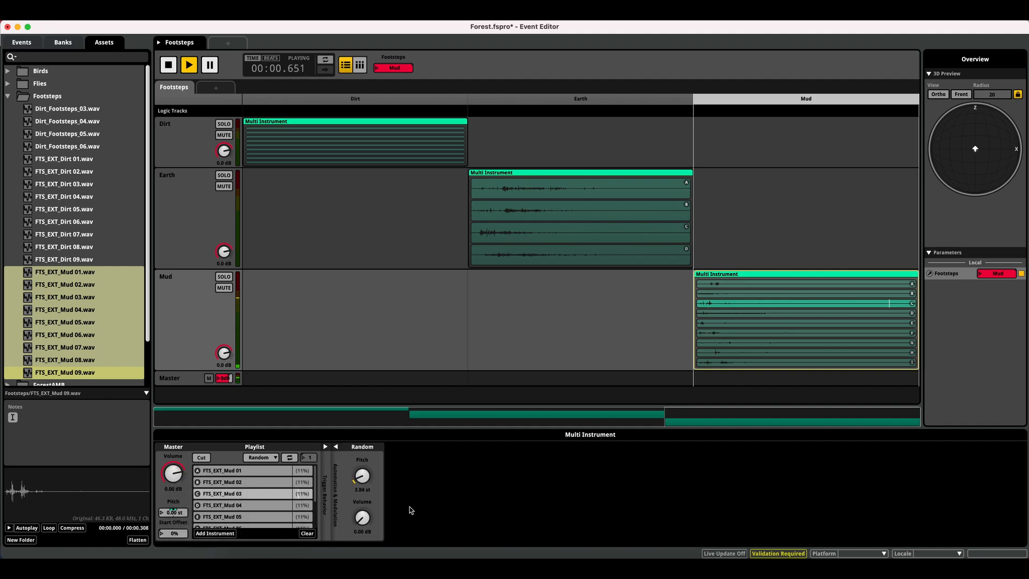
key("space")
Add an FMOD 3-EQ as a pre-fader effect on the Mud track.
left_click(178, 323)
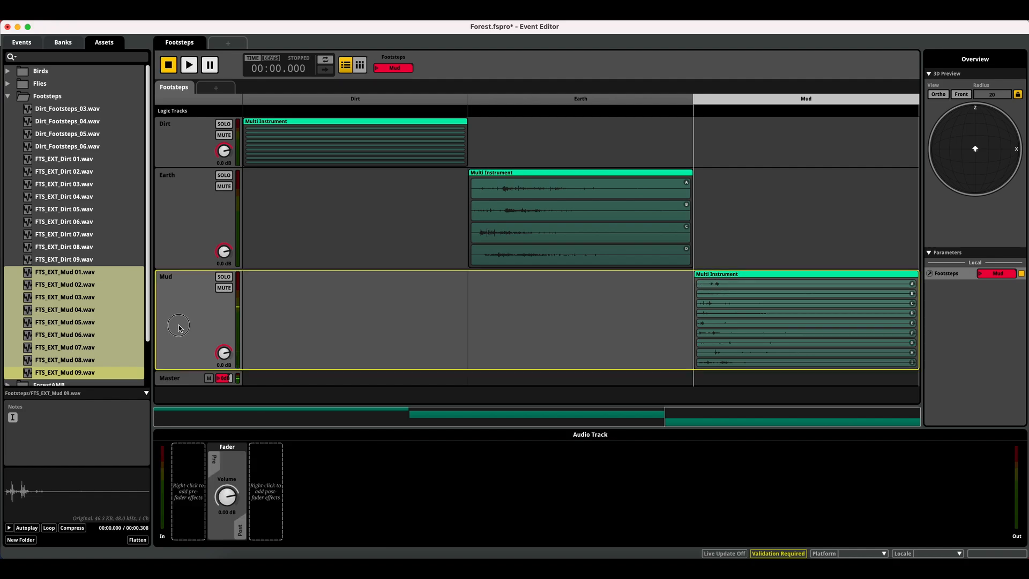
right_click(179, 328)
left_click(169, 307)
right_click(201, 493)
mouse_move(231, 498)
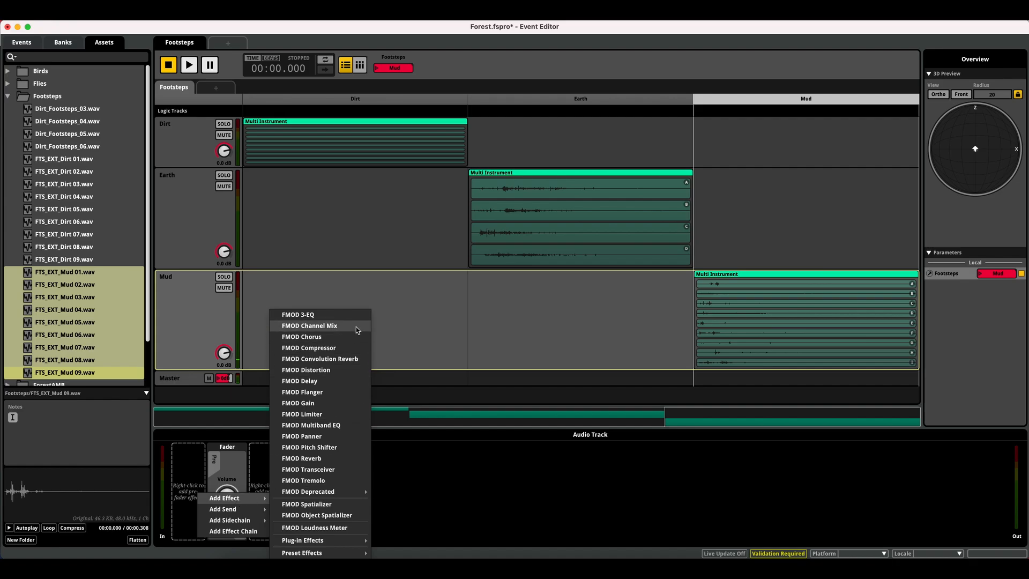
left_click(343, 318)
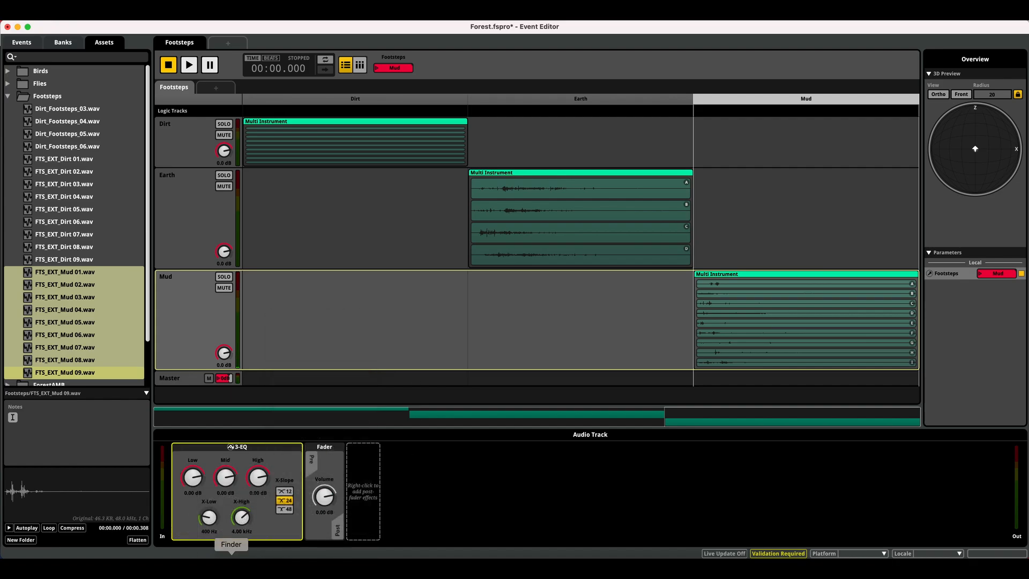
Audition the Mud track while lowering the 3-EQ's High gain to -6.00 dB and setting its crossover slope to 12.
key("space")
mouse_move(258, 477)
left_mouse_down()
mouse_move(258, 495)
mouse_move(258, 467)
mouse_move(259, 484)
left_mouse_up()
left_click(285, 491)
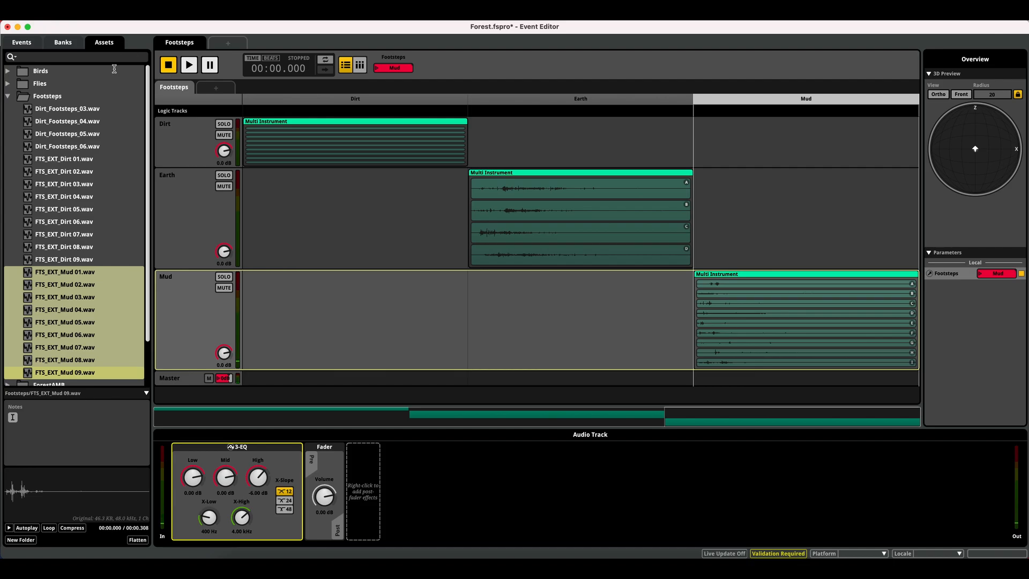
Enlarge the Dirt track and switch the Footsteps parameter through Dirt, Earth and Mud, ending on Dirt.
left_click(181, 170)
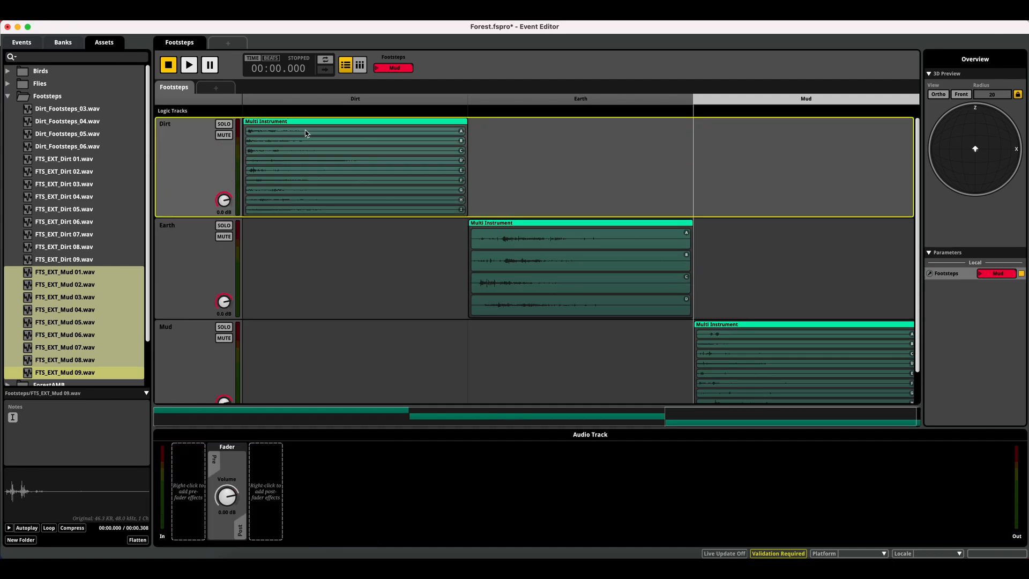
left_click(346, 103)
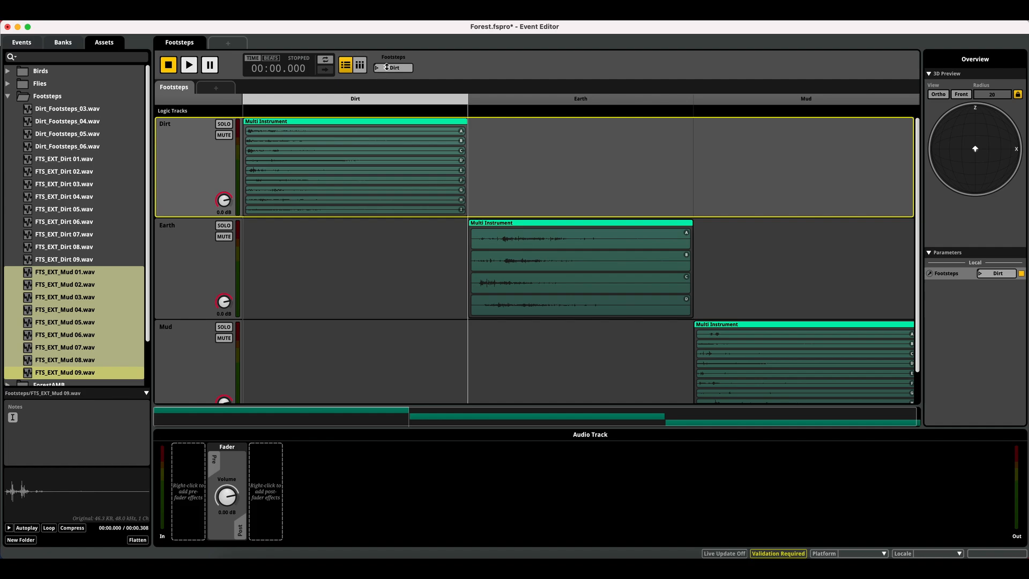
left_click(549, 102)
left_click(806, 102)
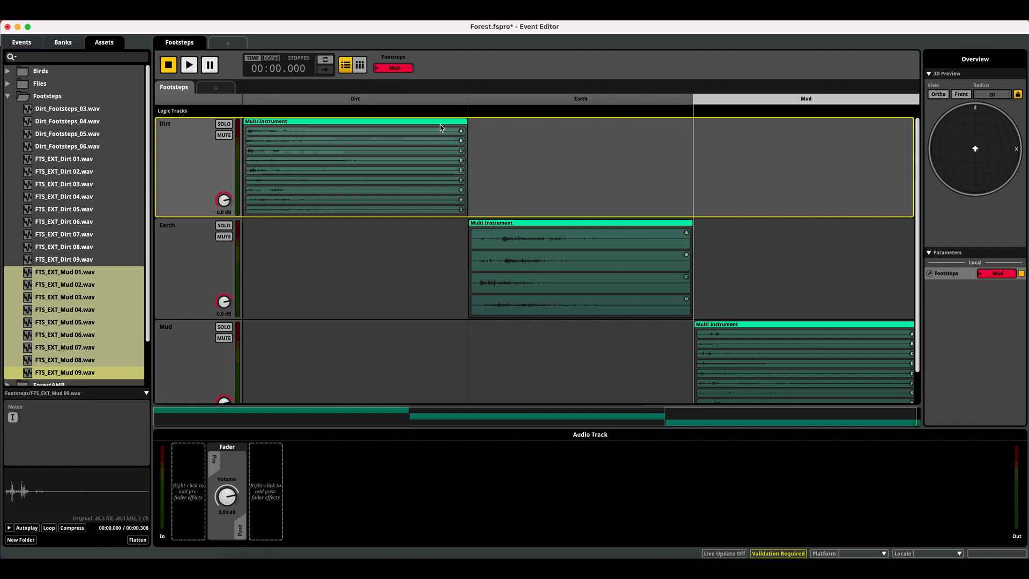
left_click(347, 103)
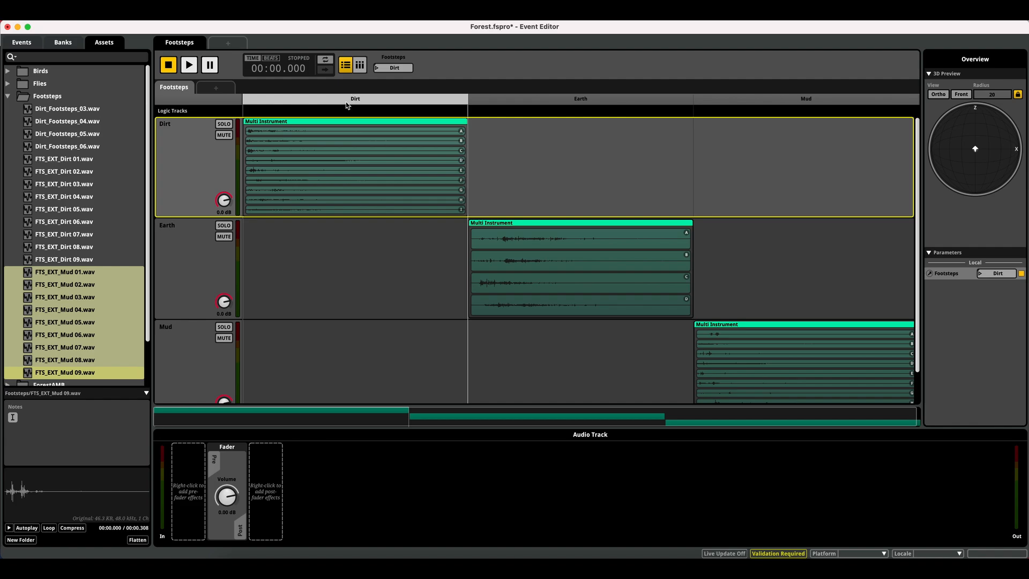
Open the Sandbox and move the Footsteps emitter in ForestScene1 to about 2.6 m in front of the listener.
left_click(221, 13)
mouse_move(186, 13)
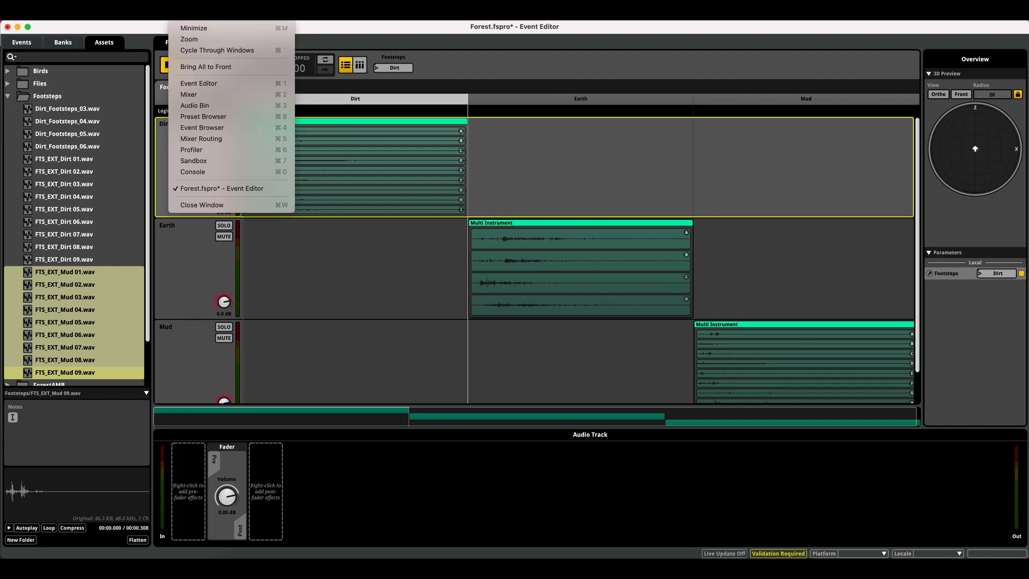
left_click(194, 161)
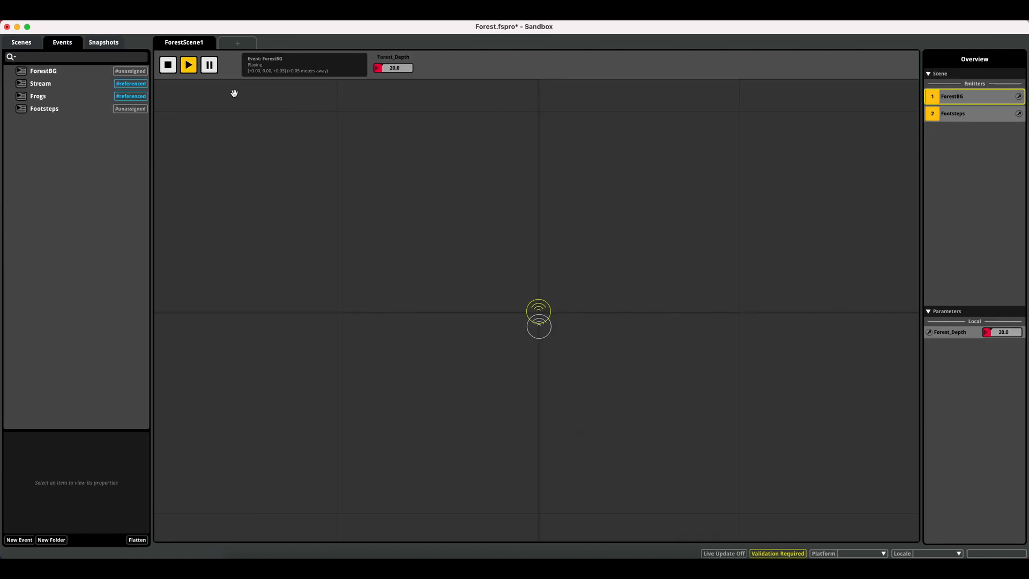
left_click(977, 113)
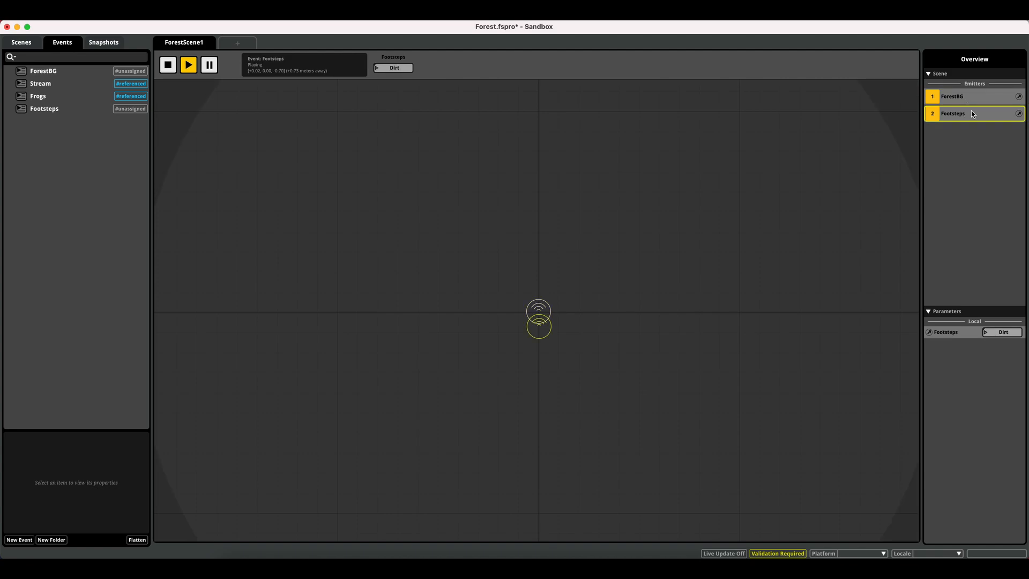
left_click(538, 334)
left_click_drag(533, 328, 547, 266)
Adjust the ForestBG emitter's Forest_Depth parameter and set the Footsteps emitter's surface parameter to Earth.
left_click(988, 103)
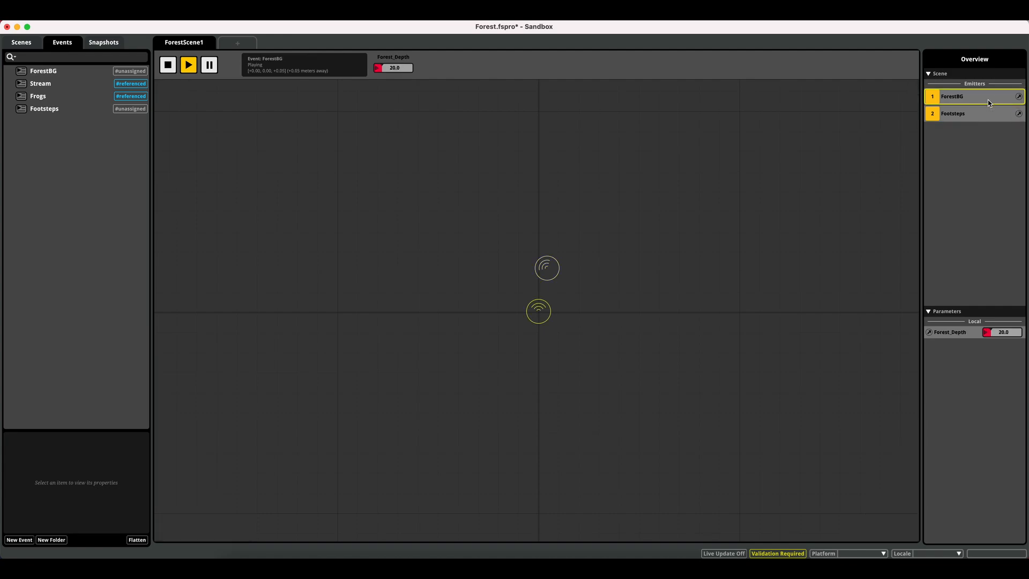
left_click_drag(991, 333, 999, 333)
left_click(941, 117)
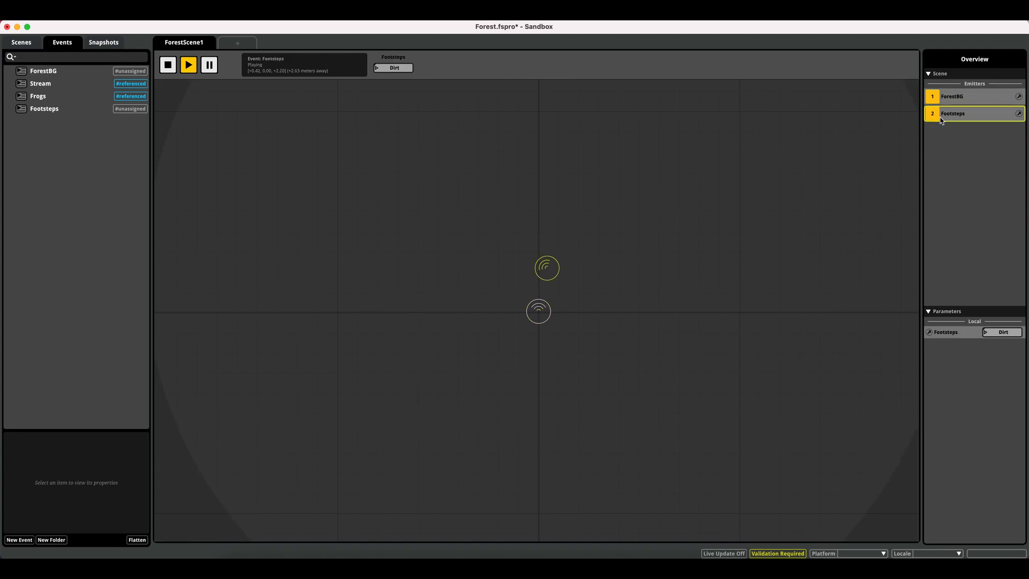
left_click(992, 332)
left_click(998, 354)
Move the Footsteps emitter about 3 m behind the listener and raise ForestBG's Forest_Depth to about 86.
left_click_drag(556, 271, 548, 374)
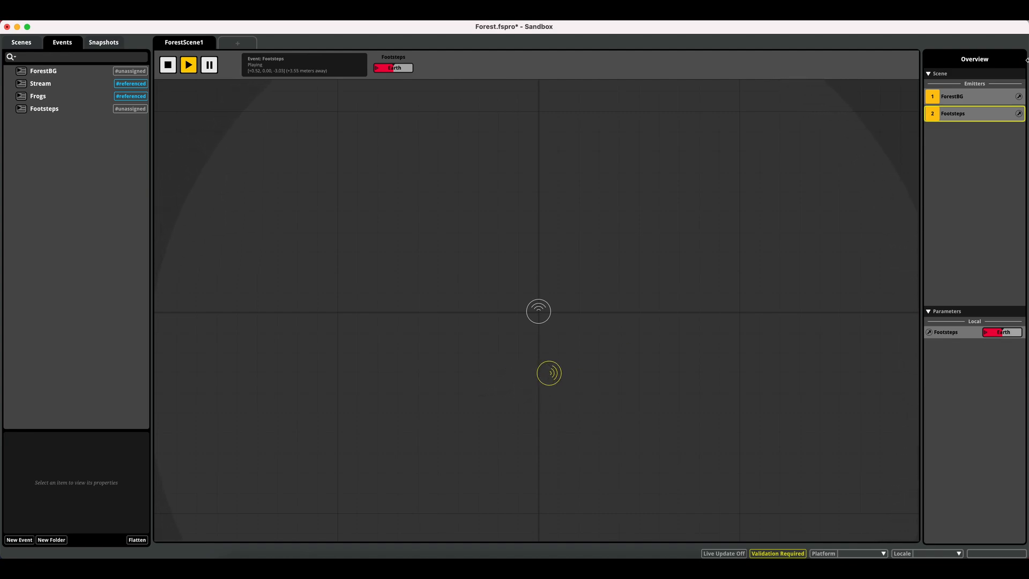
left_click(993, 99)
left_click_drag(1002, 337, 1002, 333)
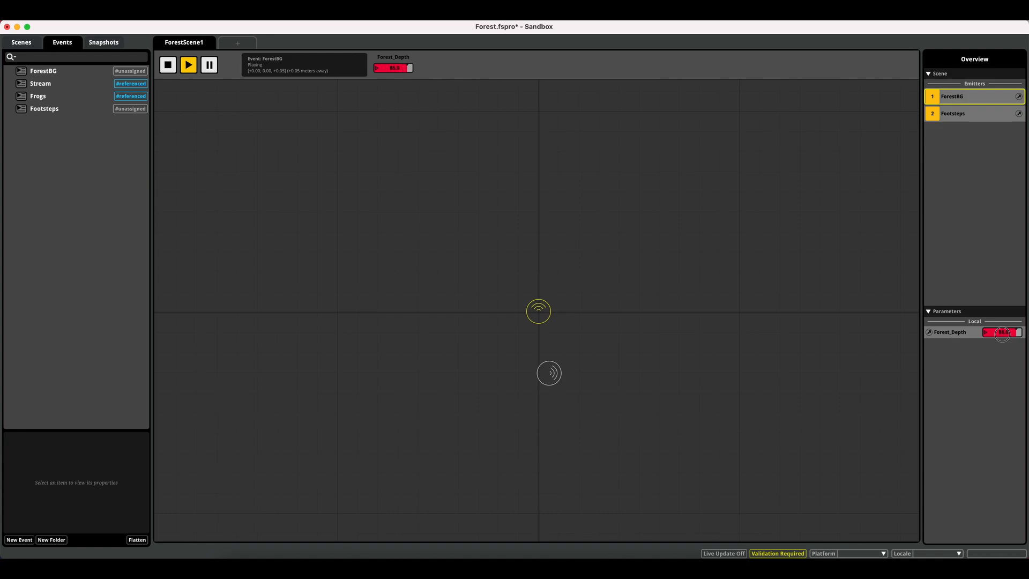
Set the Footsteps emitter's surface parameter to Mud and move the emitter onto the listener's position.
left_click(958, 114)
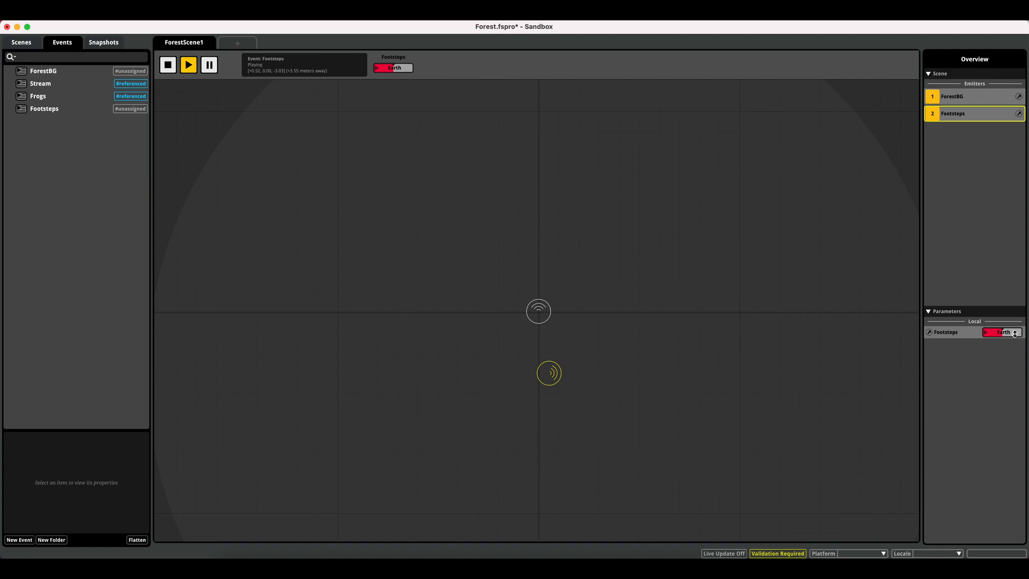
left_click(996, 333)
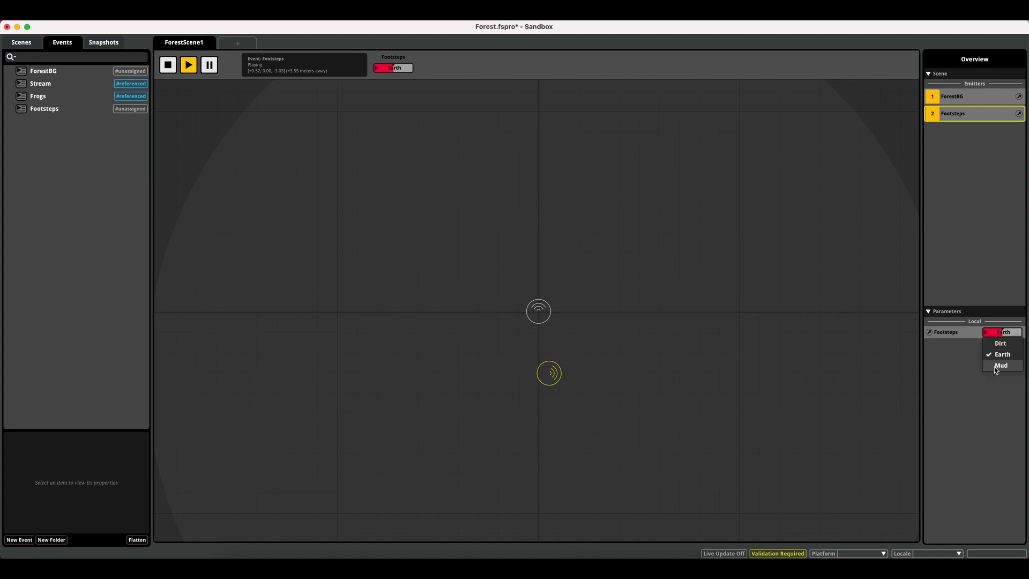
left_click(995, 367)
left_click_drag(549, 381, 528, 314)
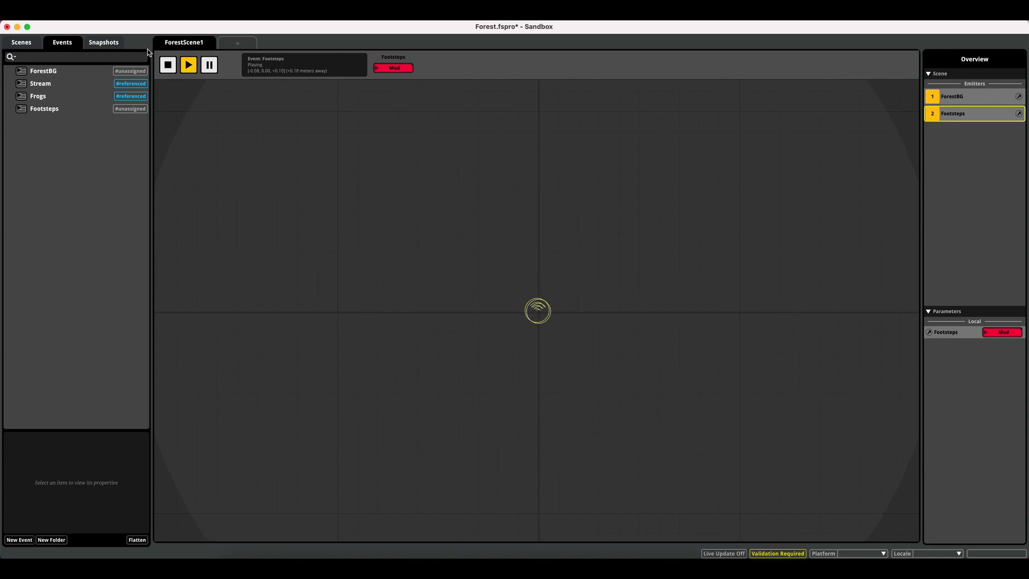
Stop the emitters in ForestScene1, clear the selection and return to the Event Editor.
left_click(171, 70)
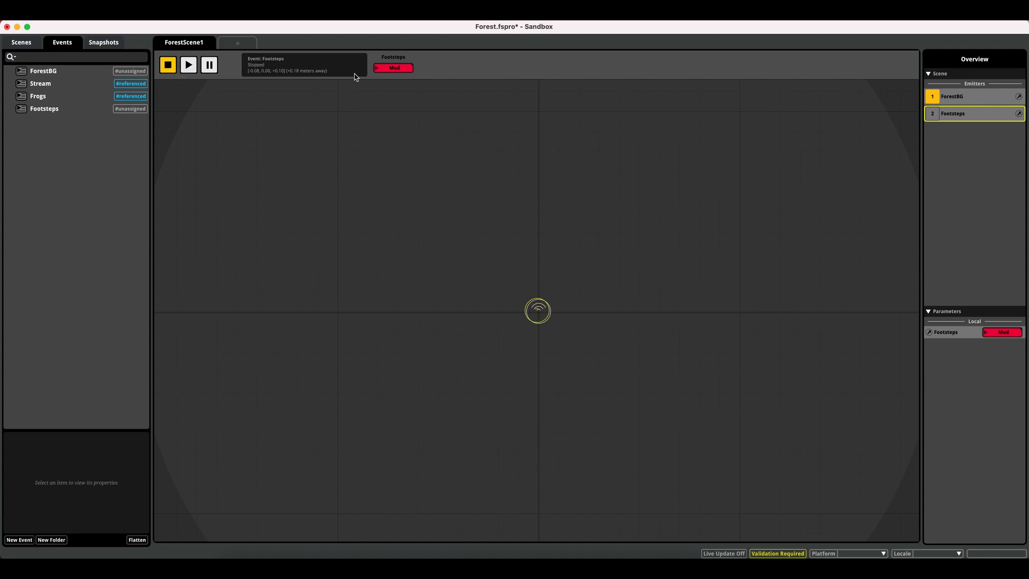
left_click(887, 108)
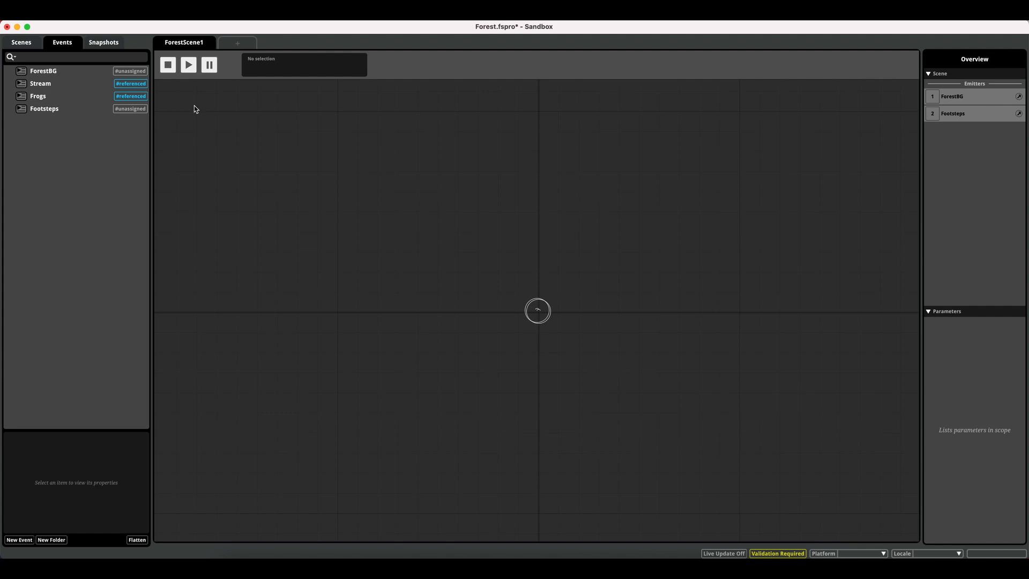
key("super+1")
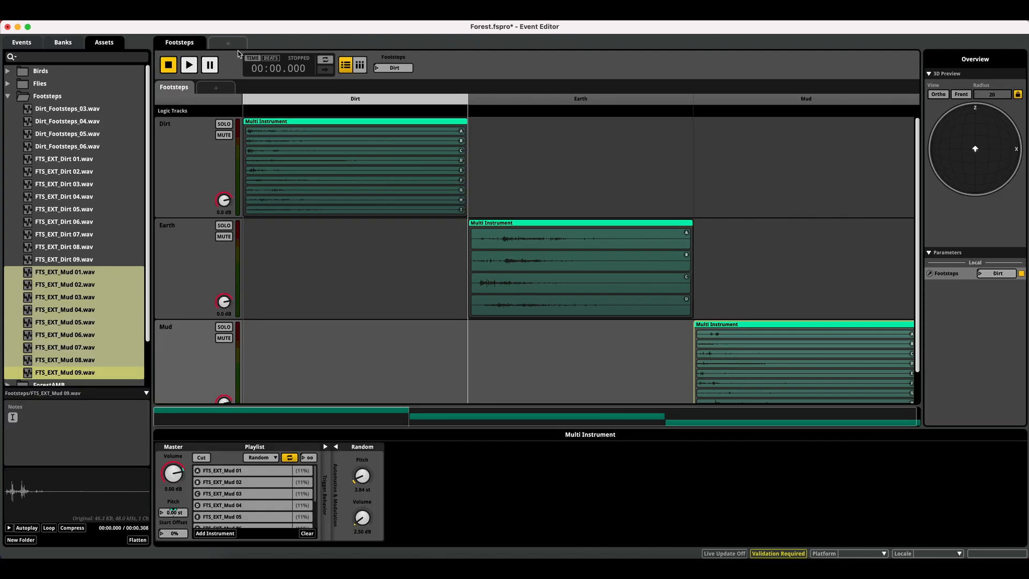